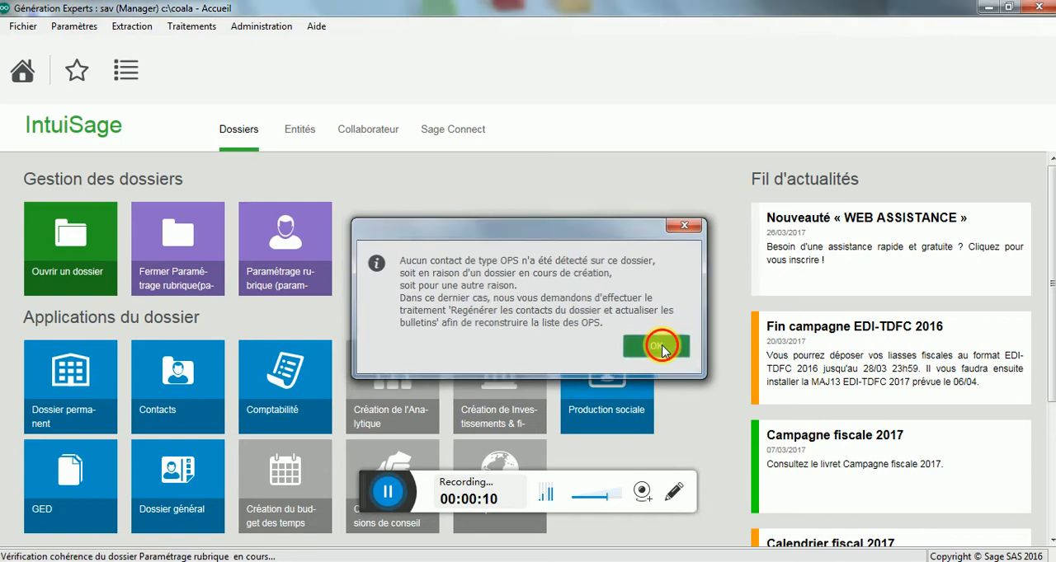
Step: Dismiss the OPS contact notice, enter Production sociale and display the Modèles of the dossier
click(660, 347)
click(623, 372)
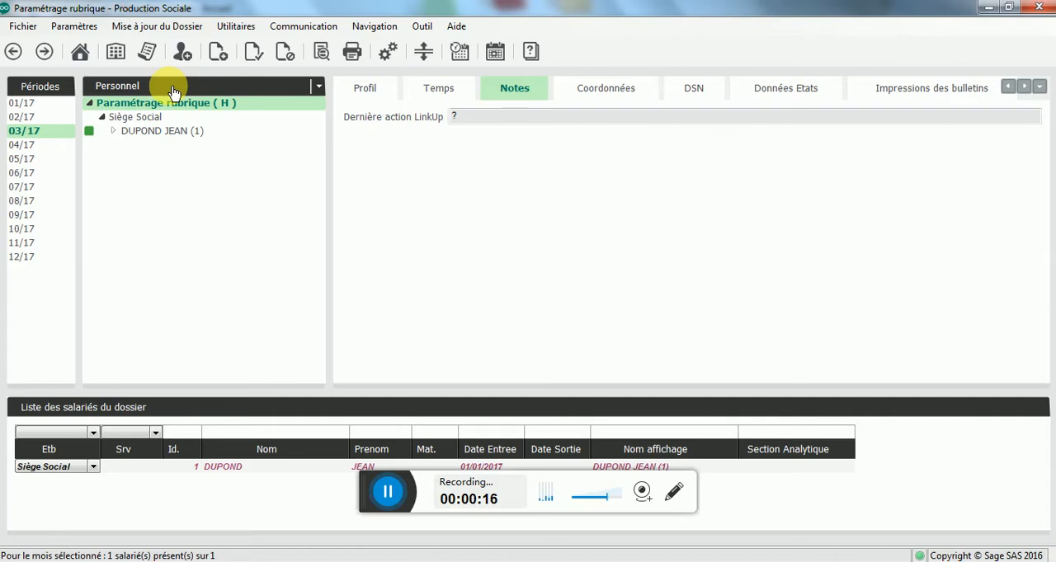
click(174, 89)
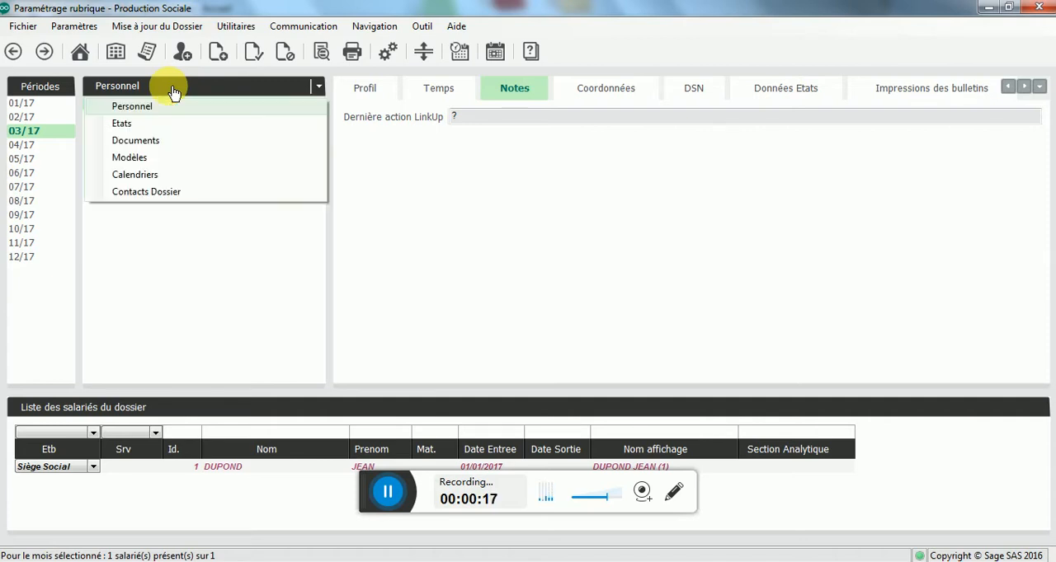
click(153, 160)
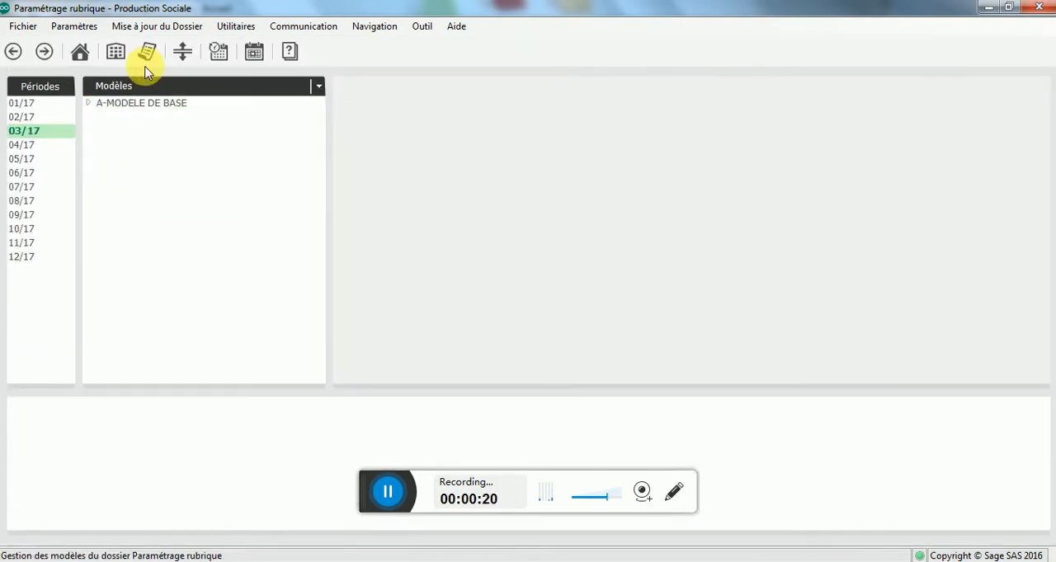
Step: Expand A-MODELE DE BASE and open SalarieModele_dossier, acknowledging the URSSAF/ARRCO notice
click(144, 111)
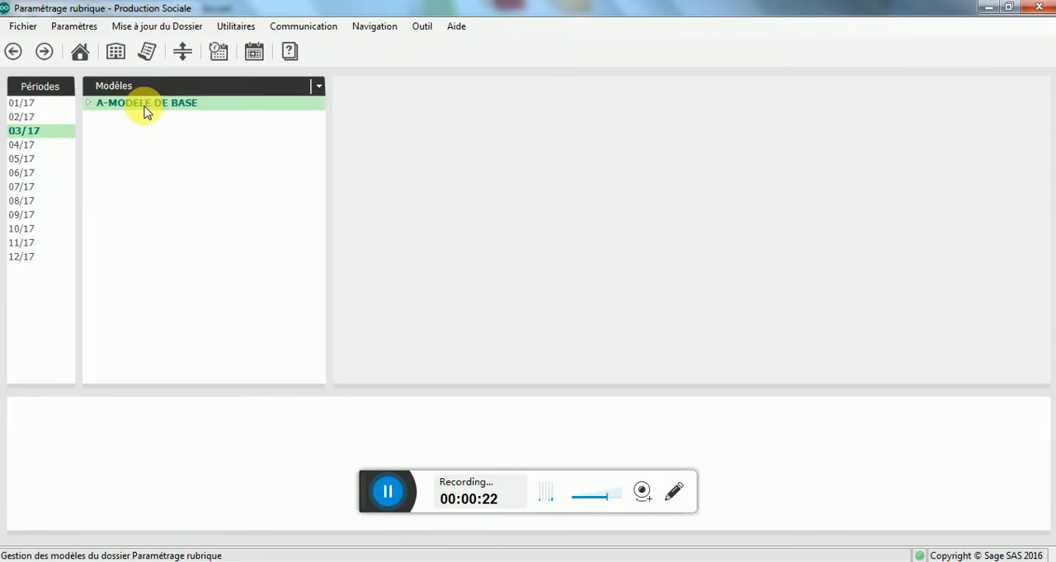
double_click(145, 110)
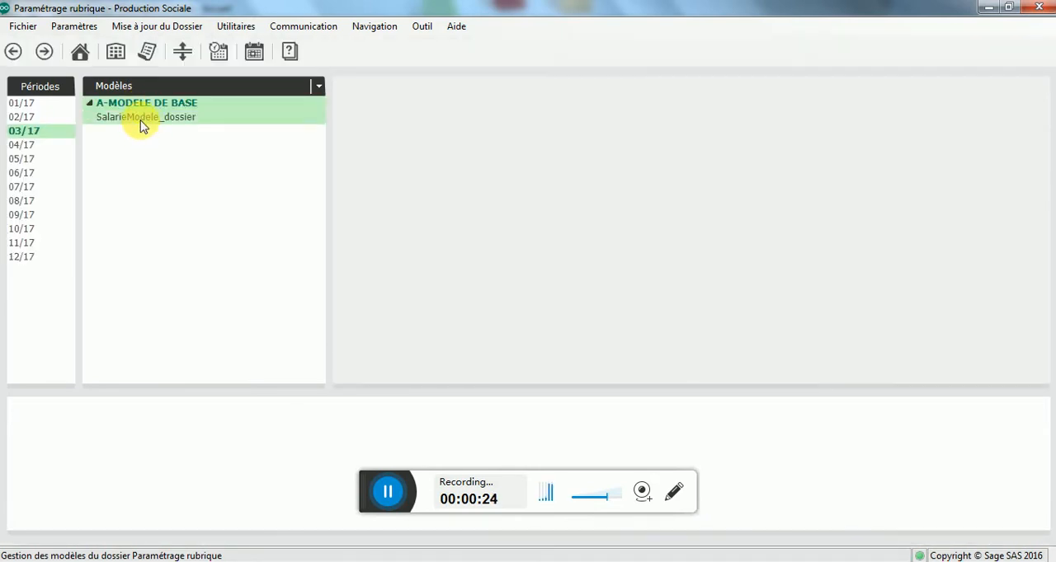
click(142, 119)
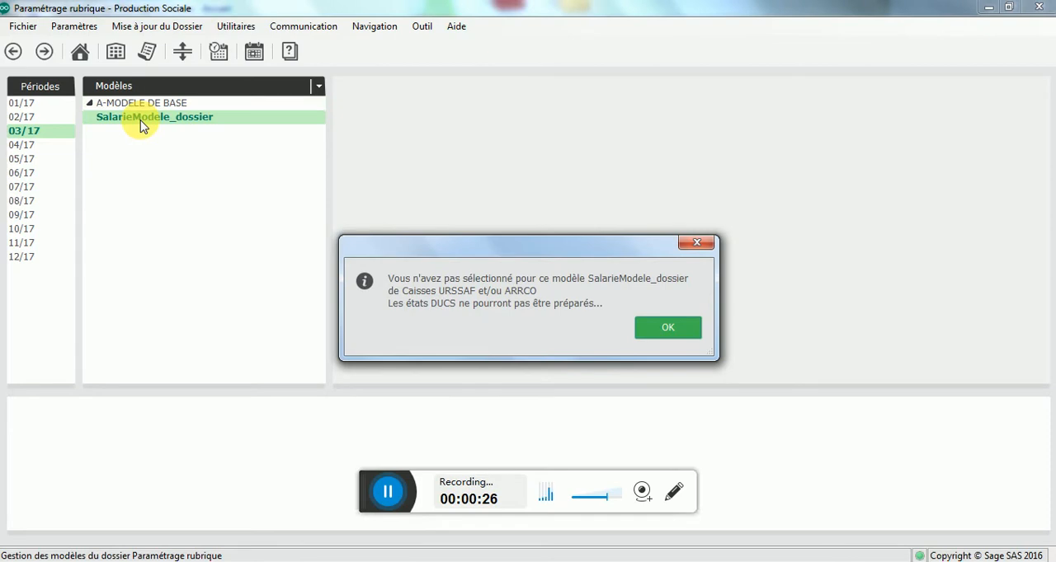
click(684, 328)
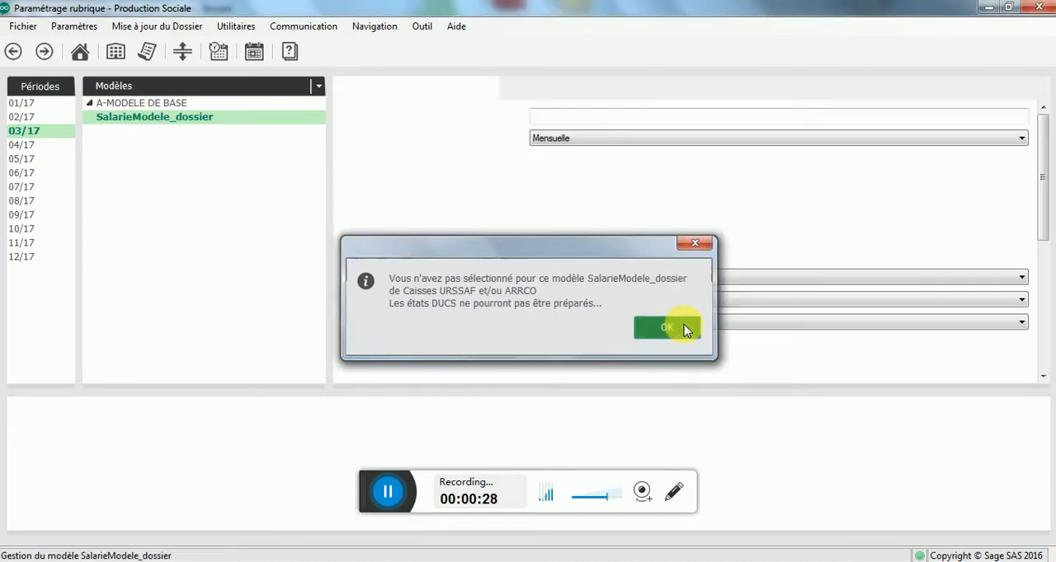
Step: Filter the model's rubriques by code 77, enlarge the list and select 770011000 Prévoyance Non cadre T1
click(126, 432)
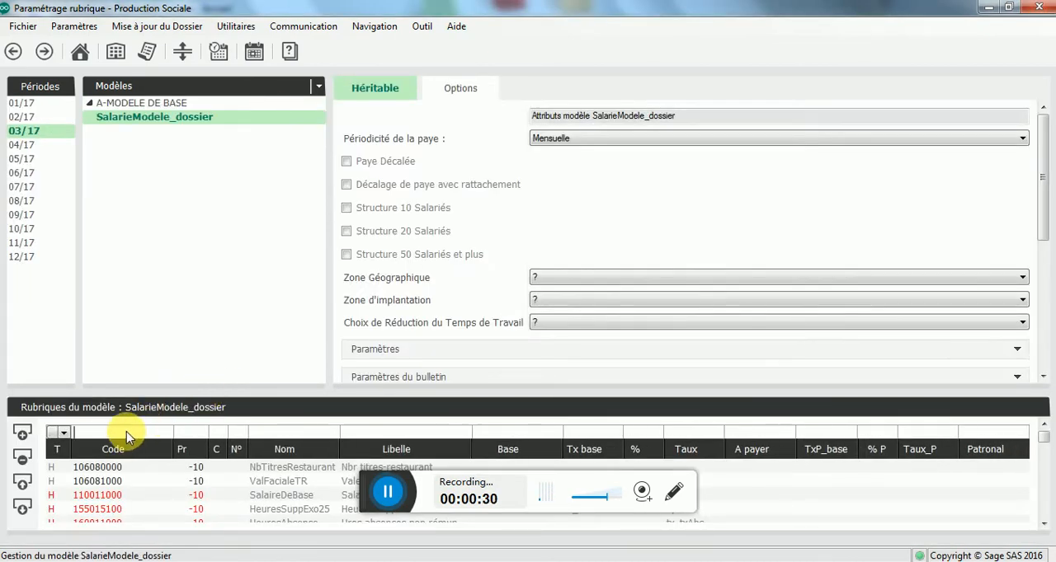
text(77)
key(Tab)
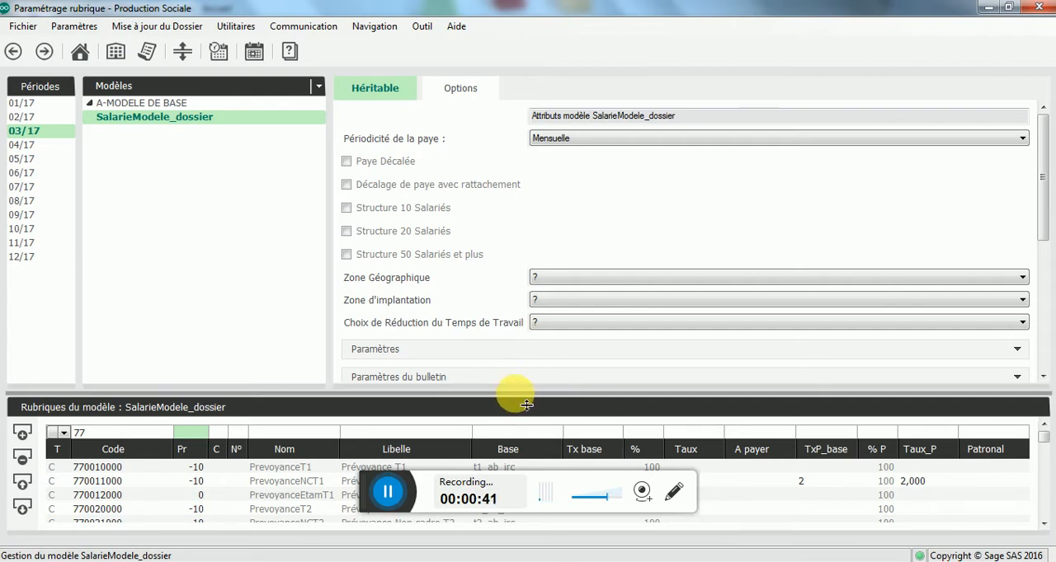
drag(526, 405, 501, 318)
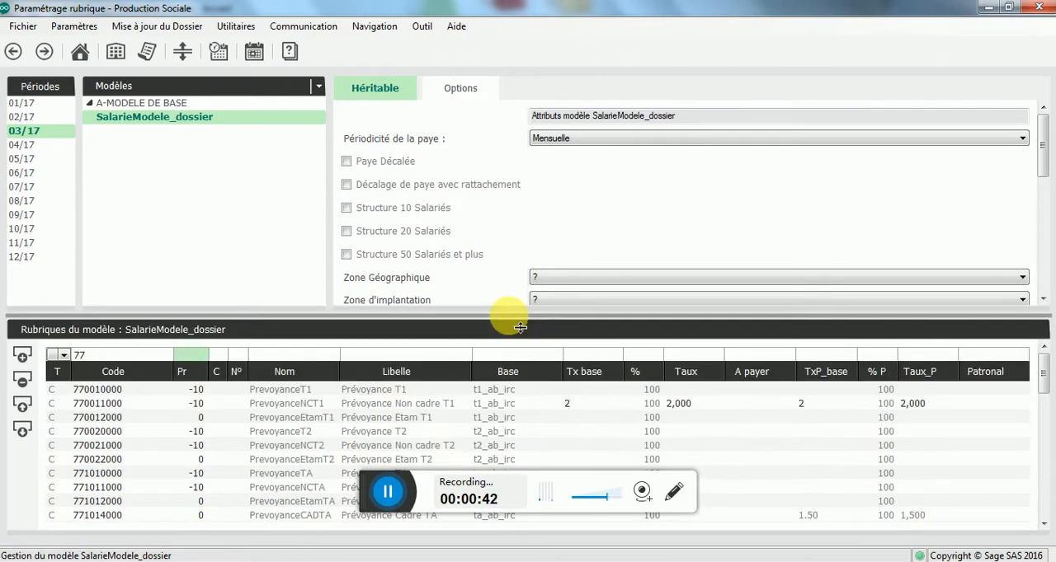
click(451, 403)
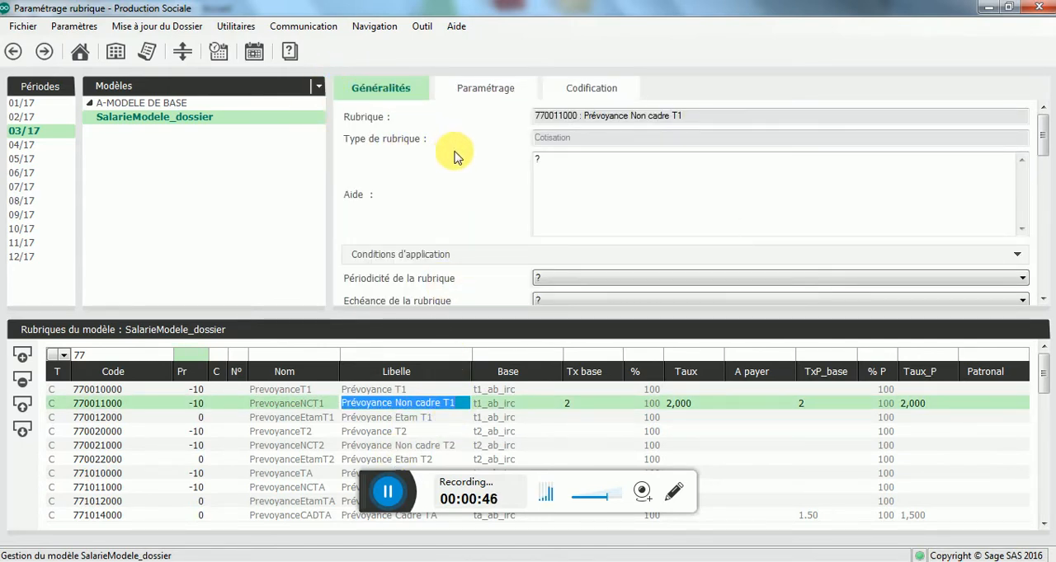
Step: Expand the Conditions d'application of Prévoyance Non cadre T1 and choose A chaque bulletin as its Applicable setting
click(430, 256)
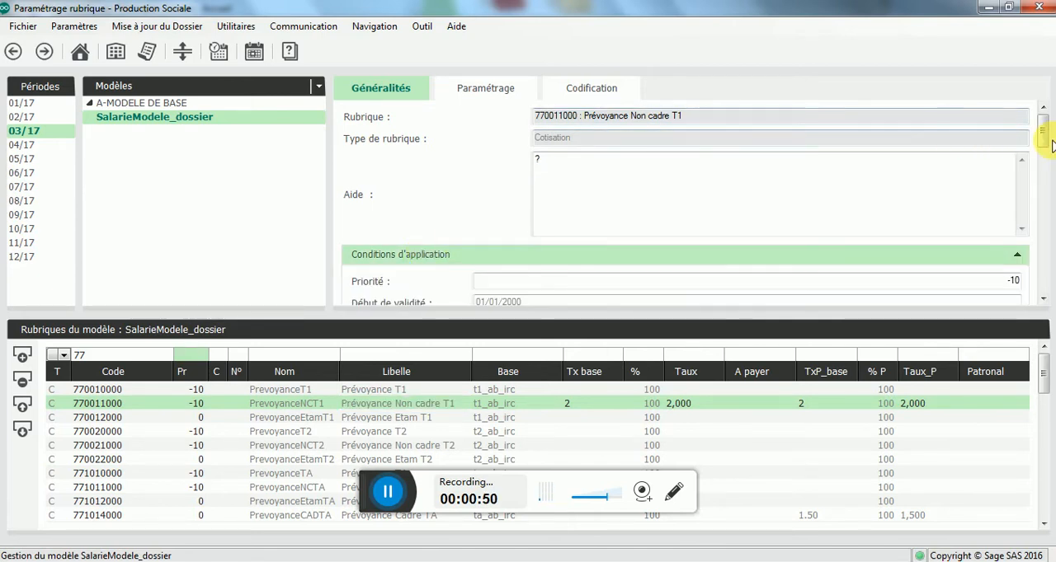
drag(1045, 134, 1043, 165)
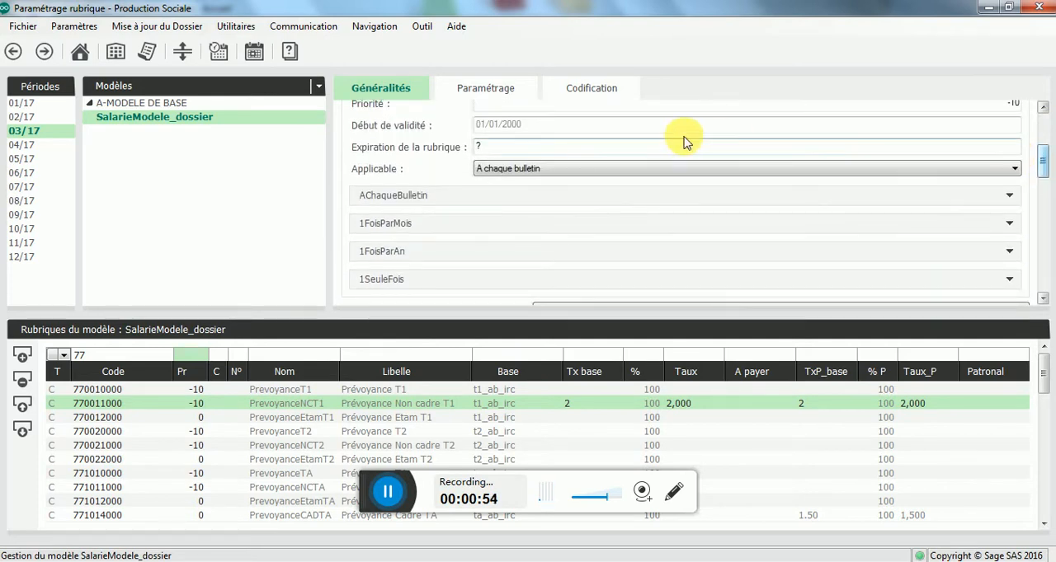
click(568, 174)
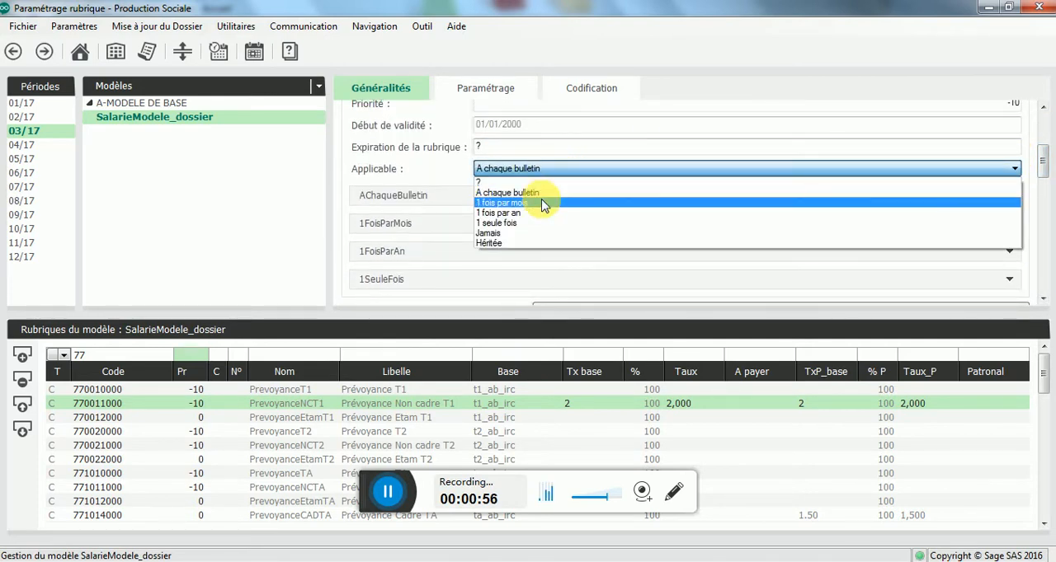
click(541, 195)
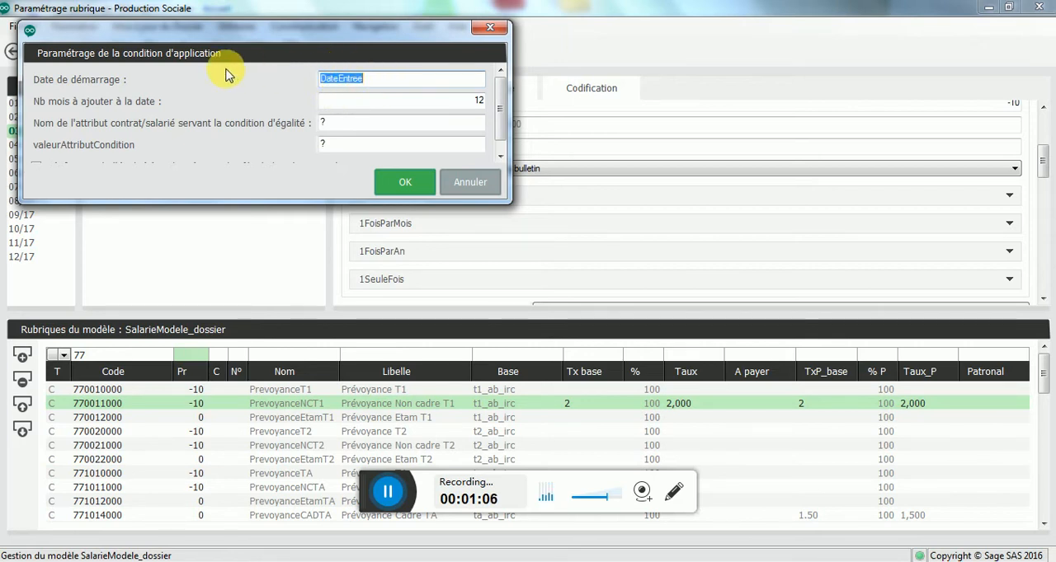
Step: Validate the rubrique's application condition with DateEntree as start date and 12 months to add, and close the message window
mouse_move(64, 84)
mouse_move(137, 109)
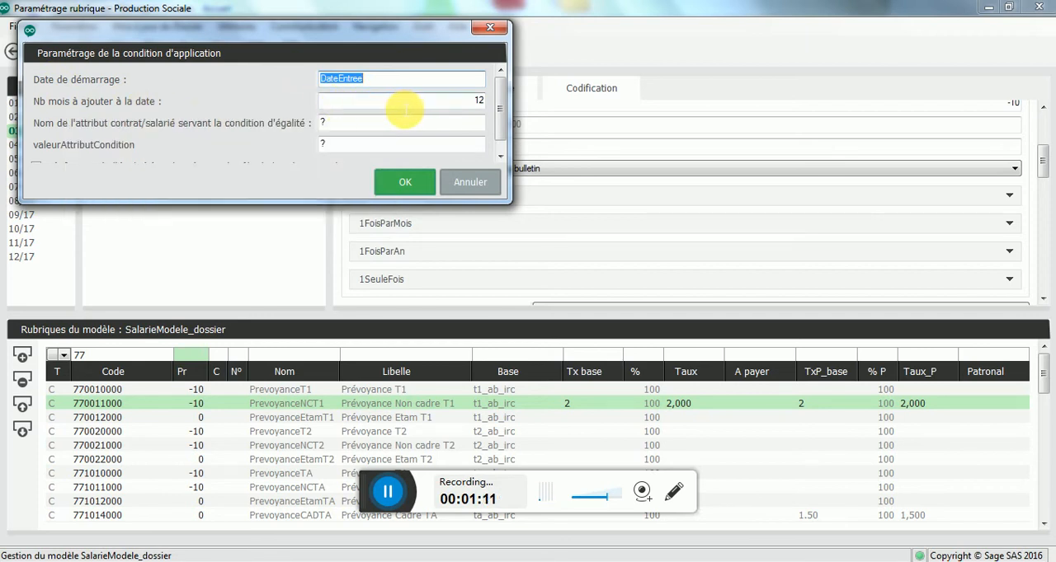
click(401, 183)
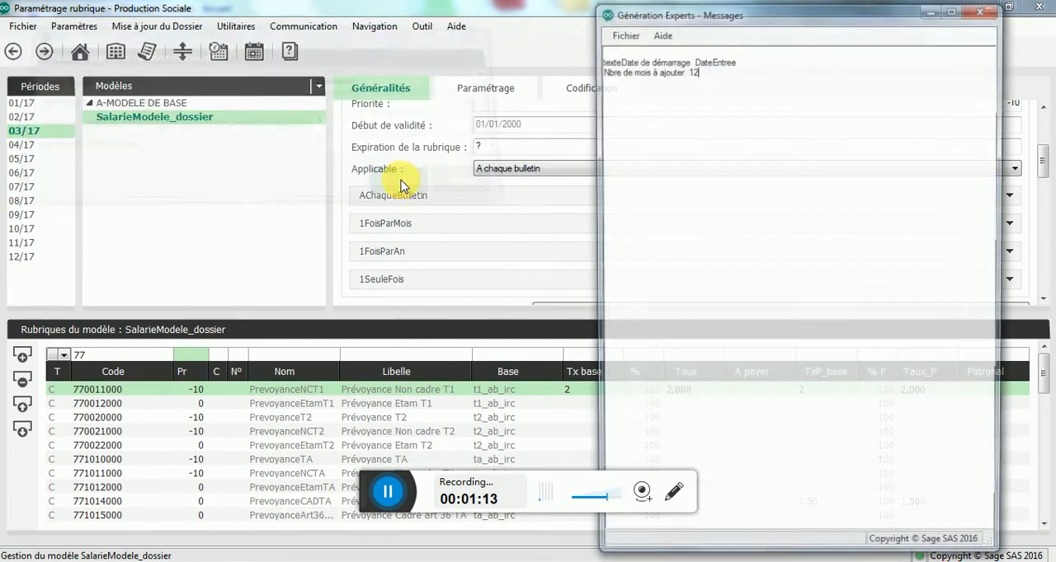
click(984, 8)
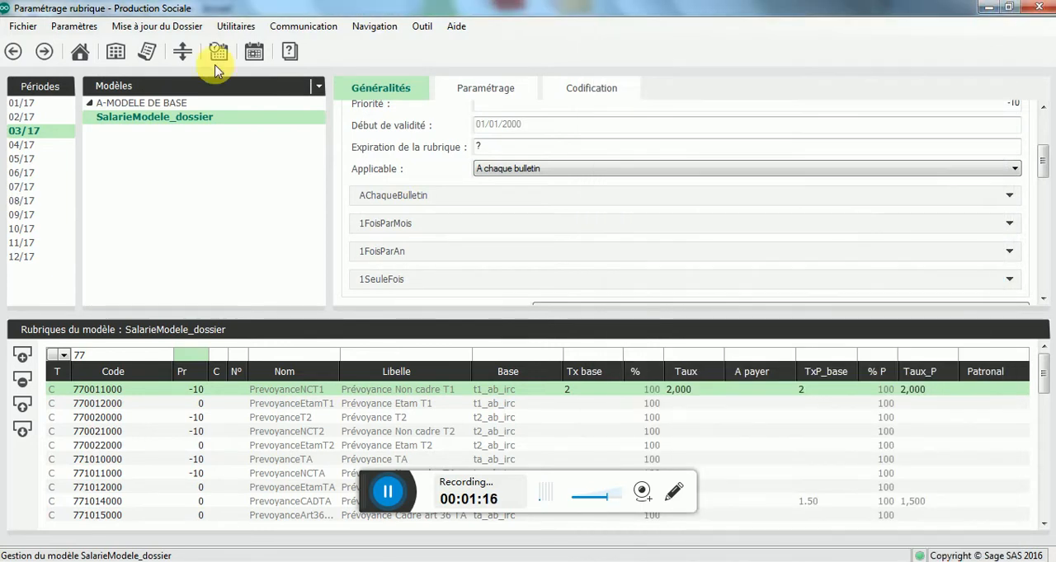
Step: Return to Personnel and open the Activité details of the Siège Social employee's contract to check the entry date
click(126, 90)
click(122, 107)
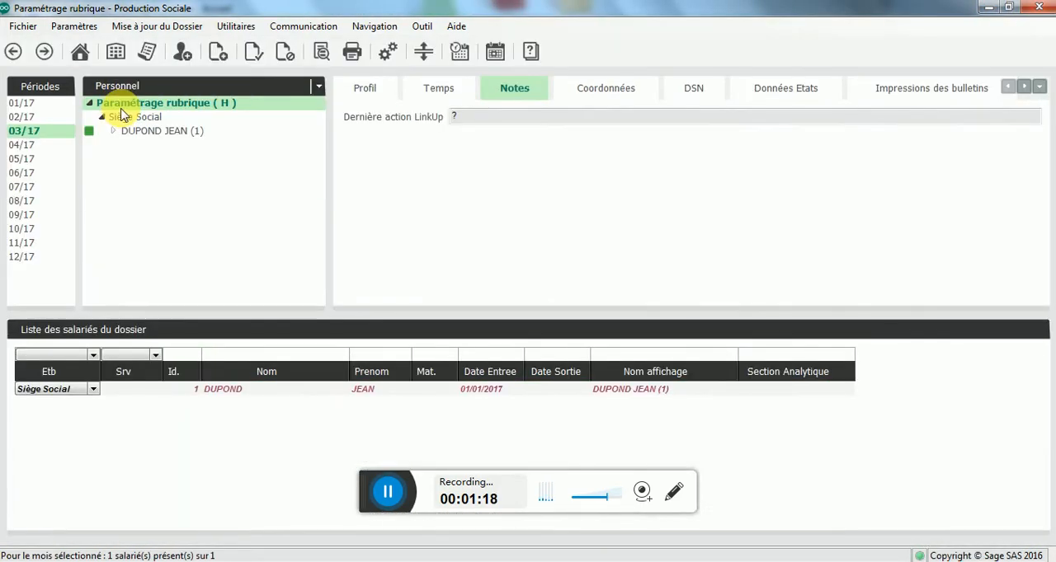
click(150, 132)
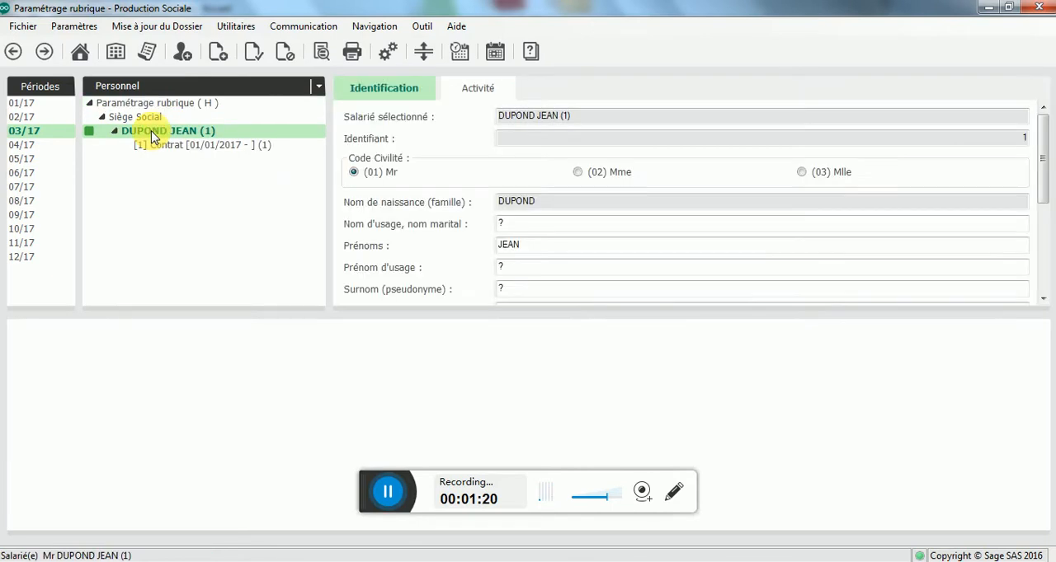
click(164, 148)
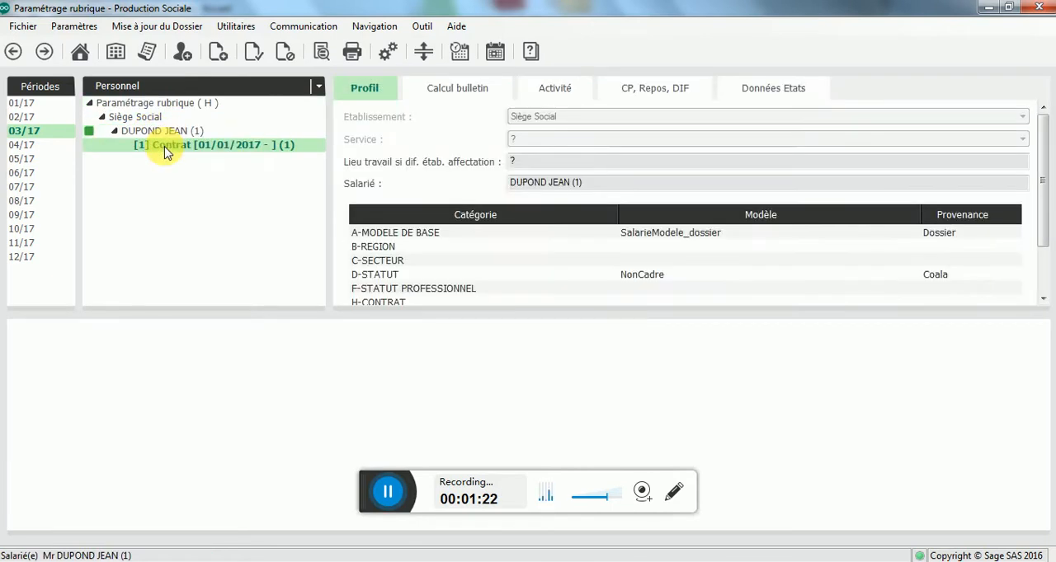
click(550, 90)
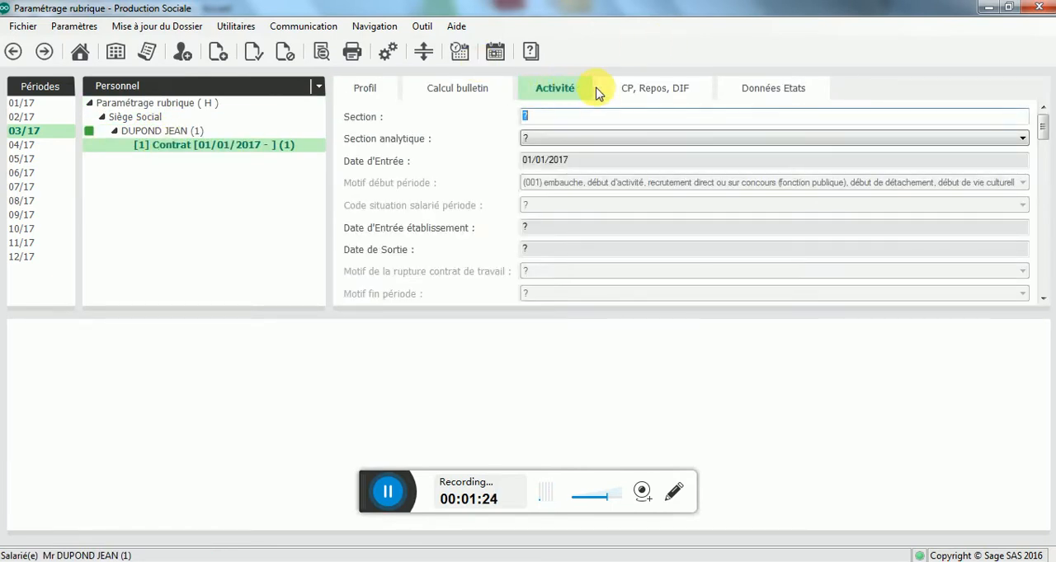
Step: Add a bulletin to the employee's contract for the period 01/03/2017 to 31/03/2017, dated 30/03/2017
right_click(212, 151)
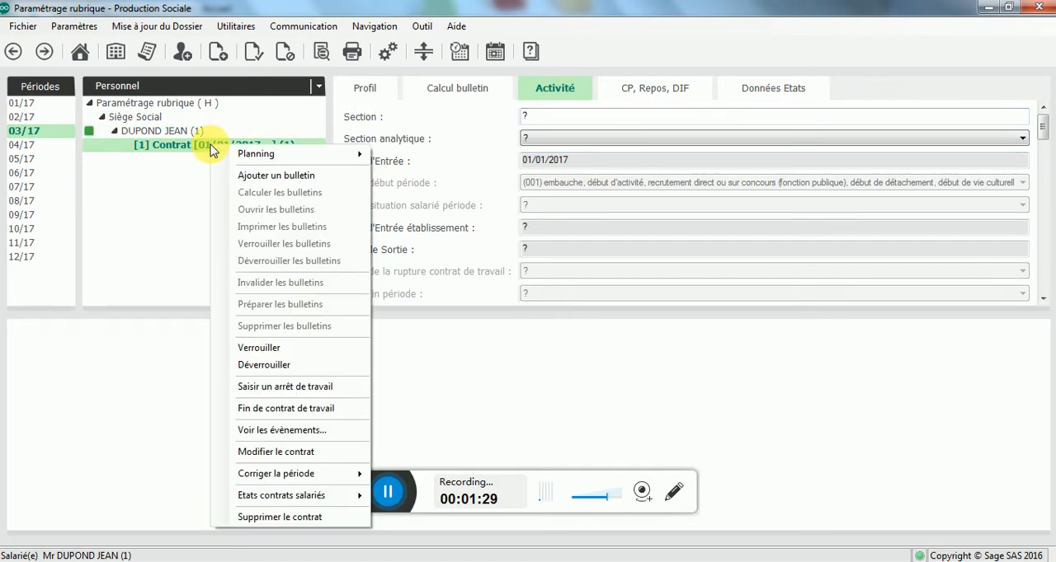
click(258, 178)
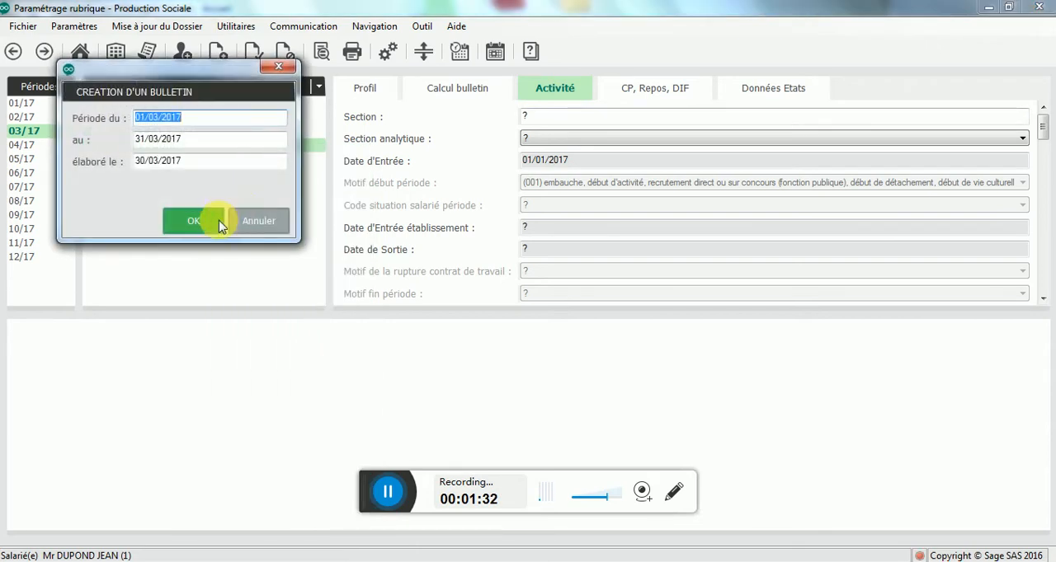
click(198, 226)
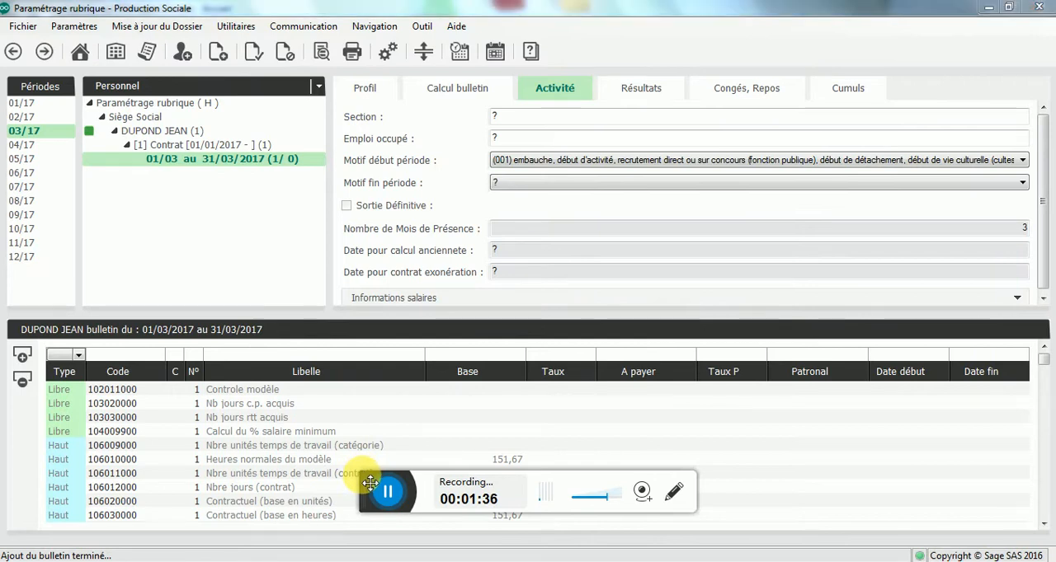
Step: Set the Taux of rubrique 106030000 Contractuel (base en heures) to 10 and calculate the March 2017 bulletin
drag(370, 483, 353, 554)
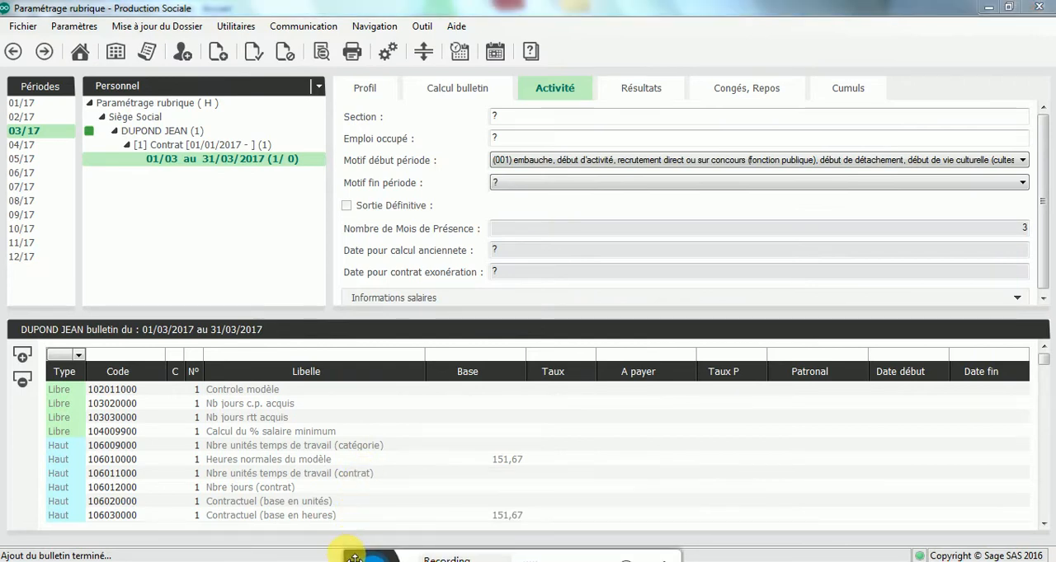
click(560, 517)
text(1)
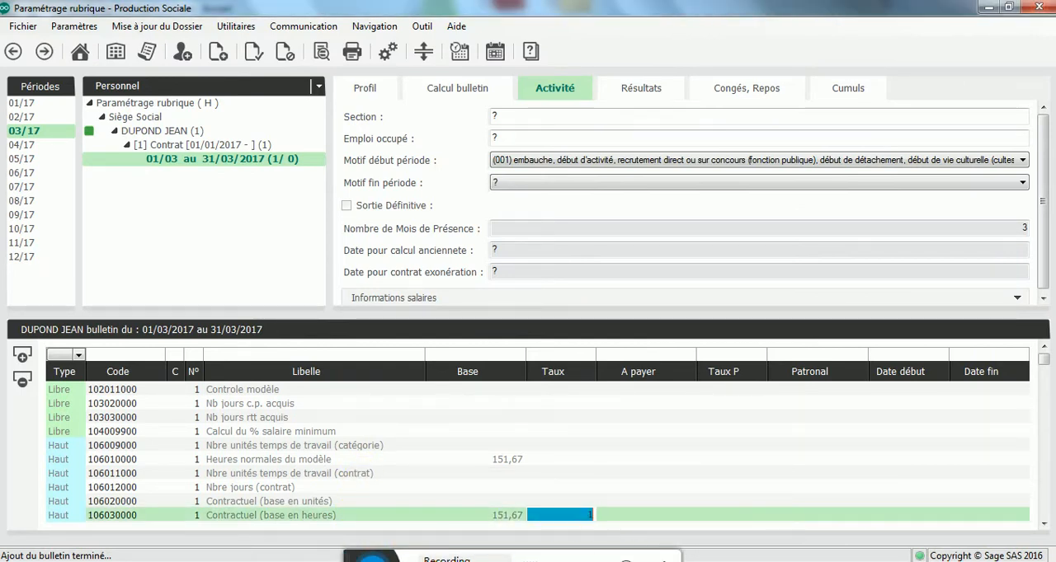
text(0)
key(Tab)
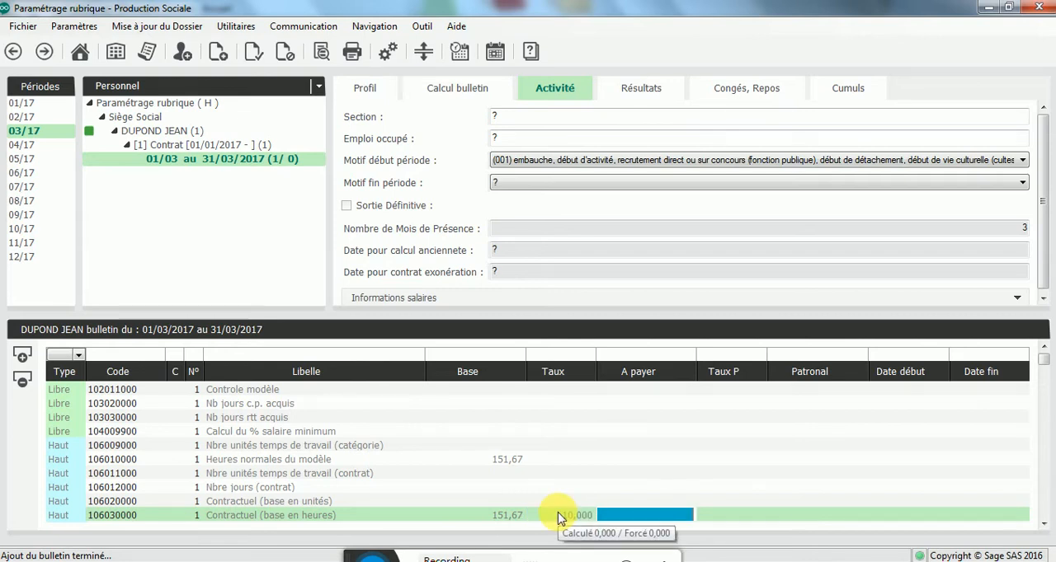
right_click(264, 162)
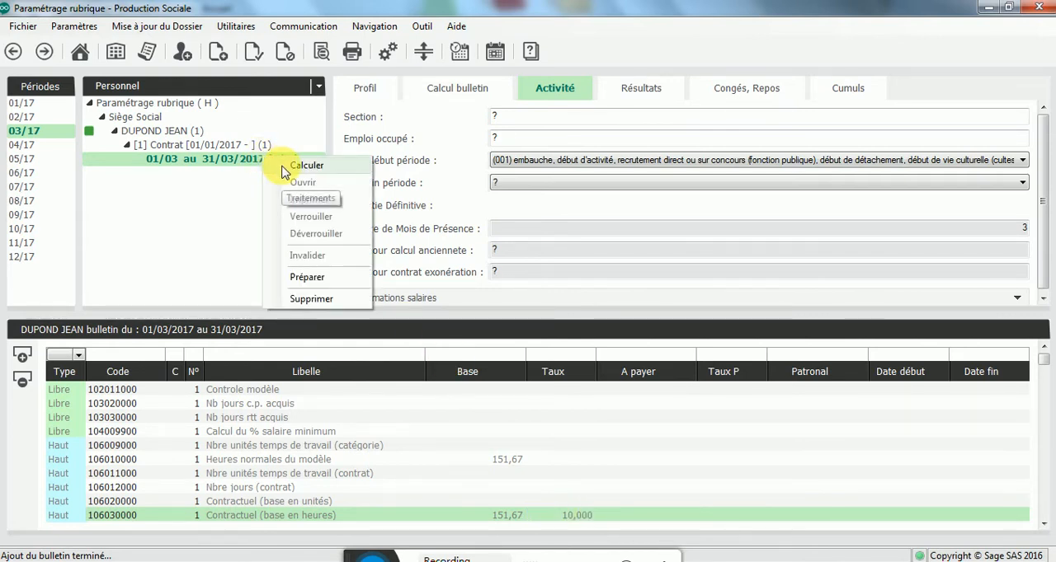
click(282, 169)
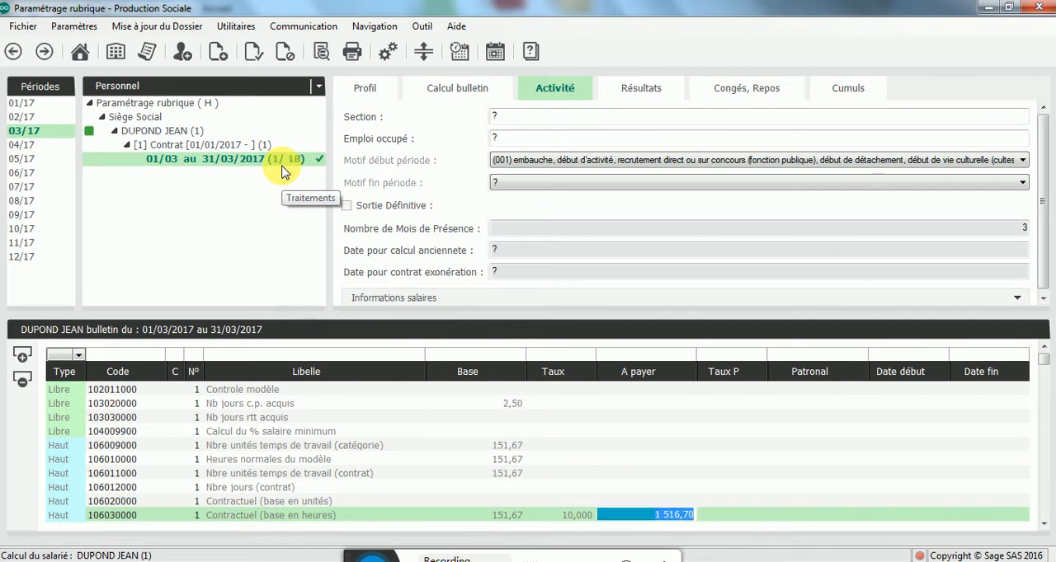
Step: Preview the March 2017 bulletin full screen, examine its contribution lines for the Prévoyance rubrique and close the preview
double_click(277, 163)
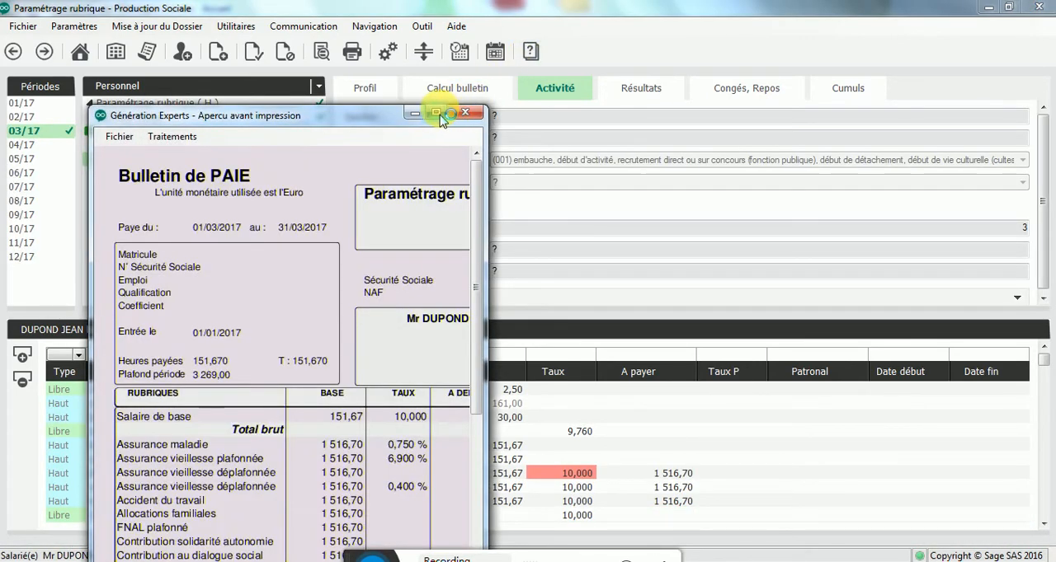
click(435, 113)
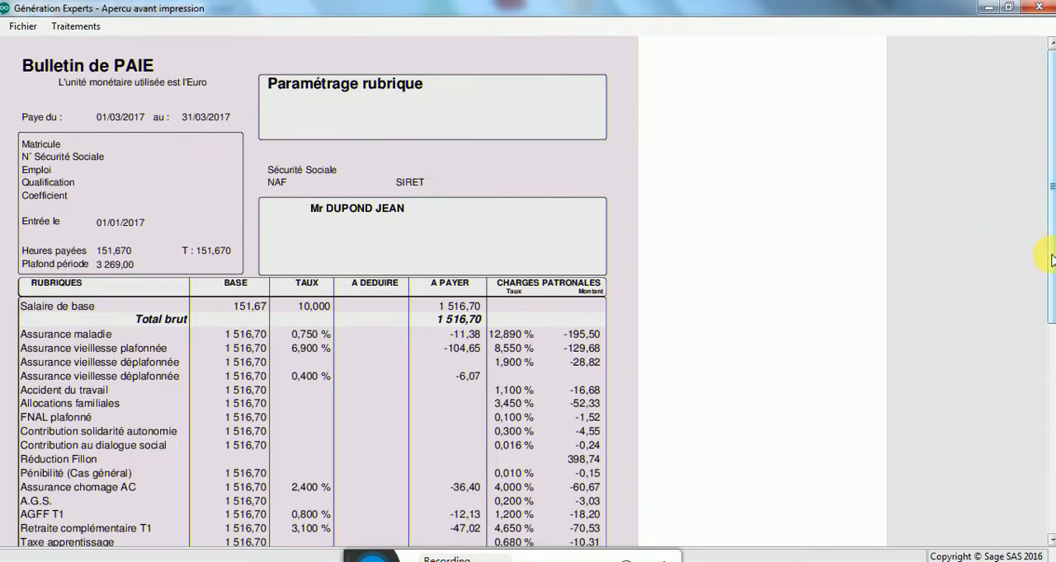
drag(1051, 260, 1046, 238)
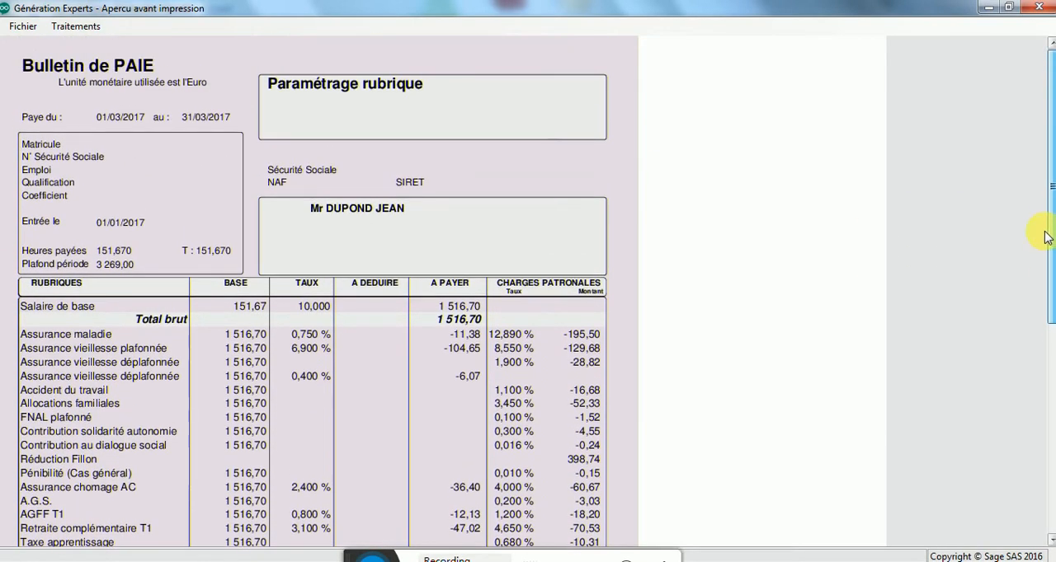
click(1040, 8)
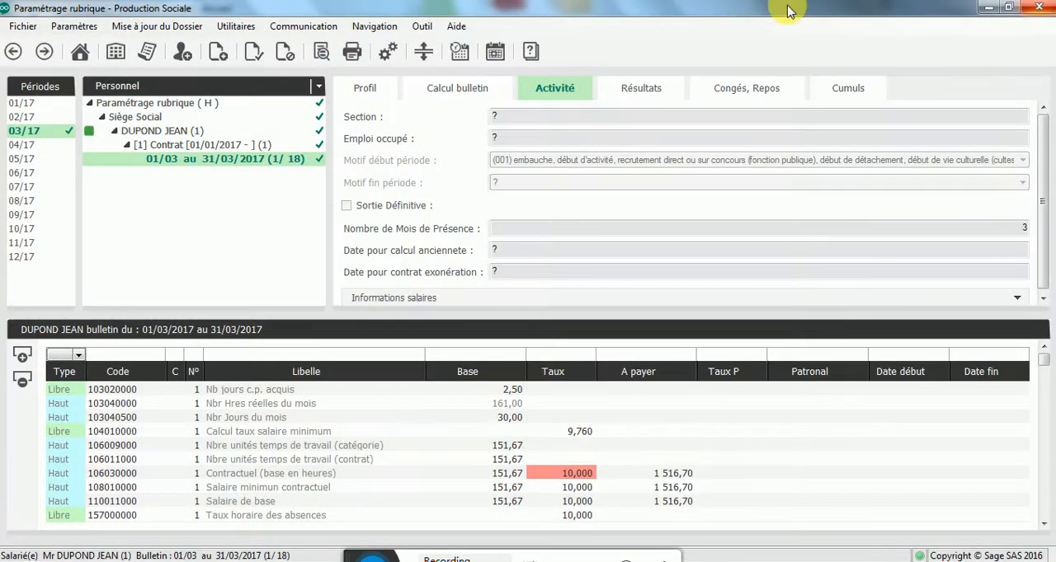
Step: Add a bulletin for 01/01/2018 to 31/01/2018 to the employee's contract and calculate it
click(46, 52)
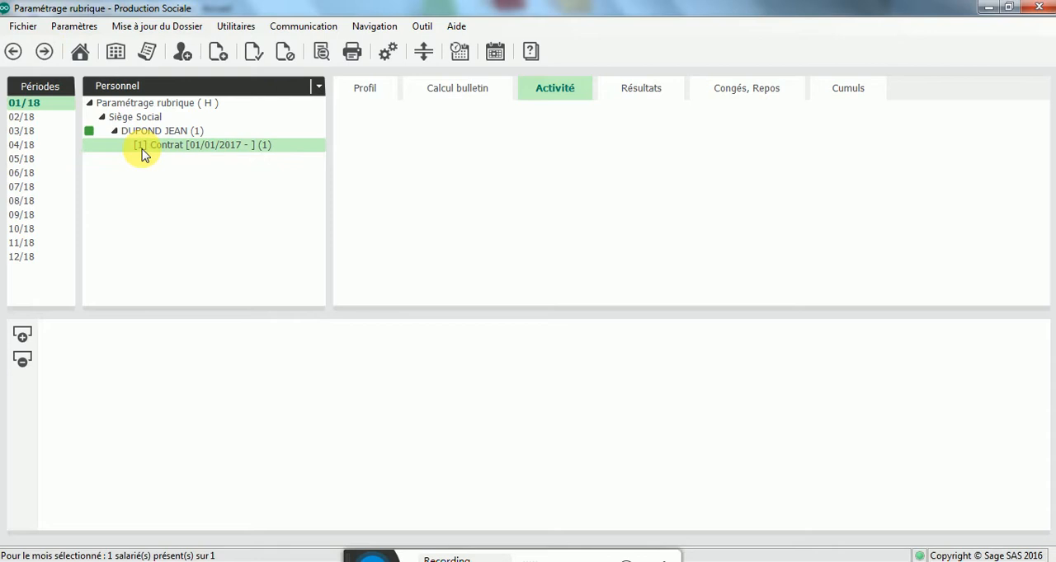
right_click(142, 153)
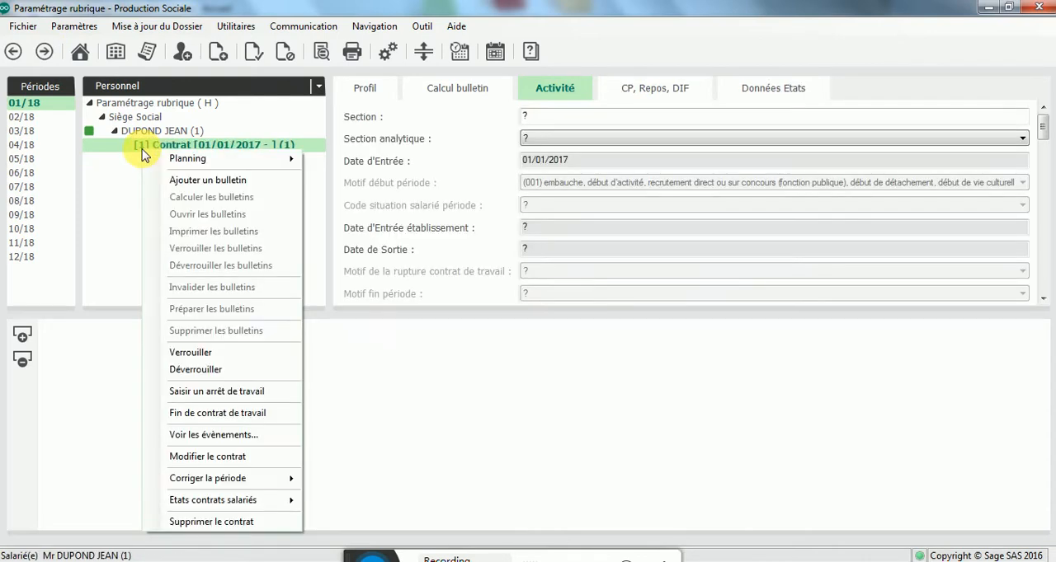
click(208, 180)
click(239, 257)
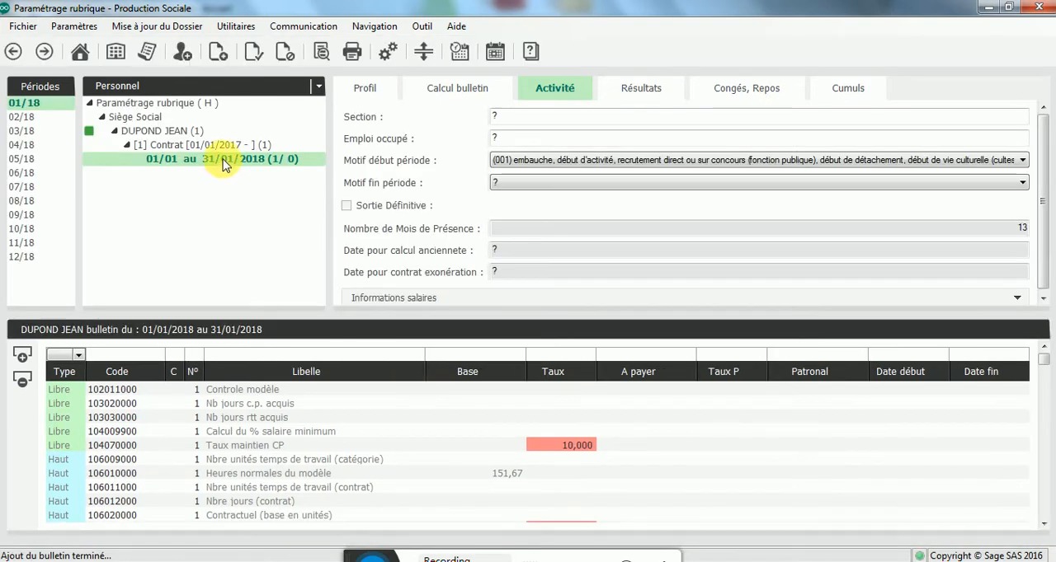
right_click(223, 165)
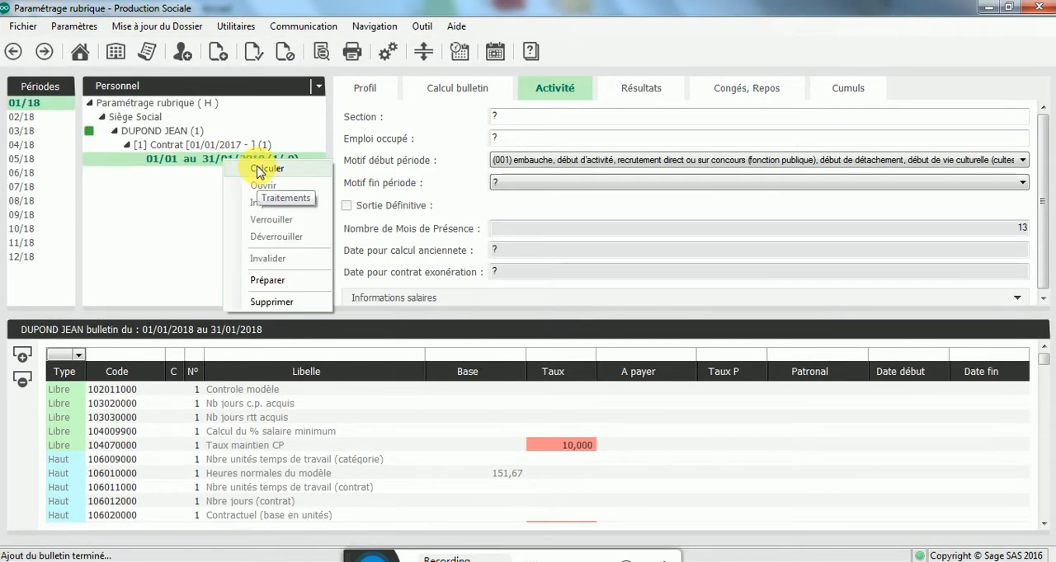
click(259, 170)
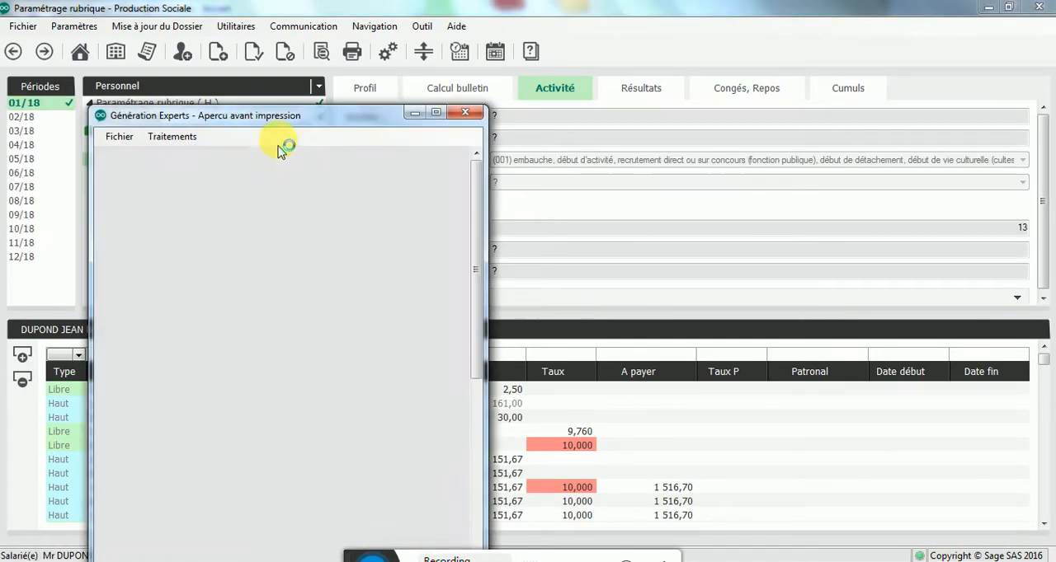
Step: Examine the contribution lines of the January 2018 bulletin in the full-screen preview, including Prévoyance Non cadre T1, and close the preview
click(435, 113)
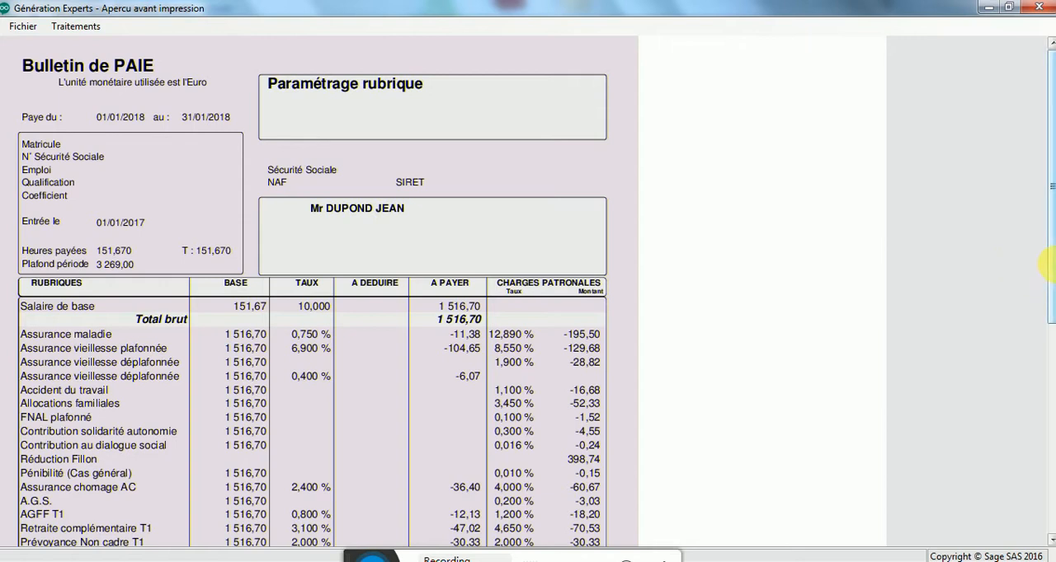
drag(1052, 276, 1039, 423)
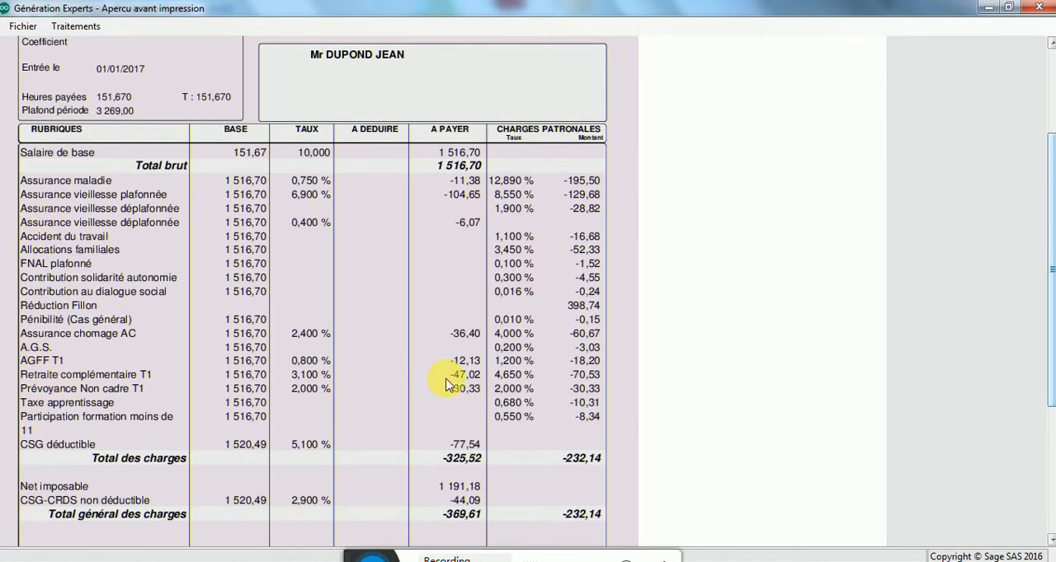
click(1040, 7)
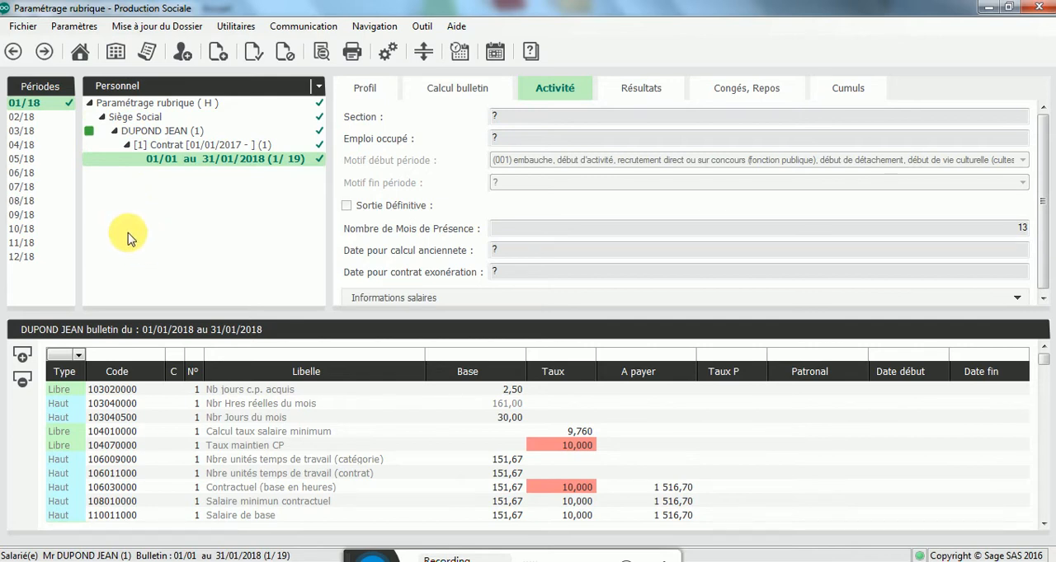
Step: Switch from Personnel to Modèles and open SalarieModele_dossier, acknowledging the notice about the URSSAF and ARRCO caisses
click(126, 87)
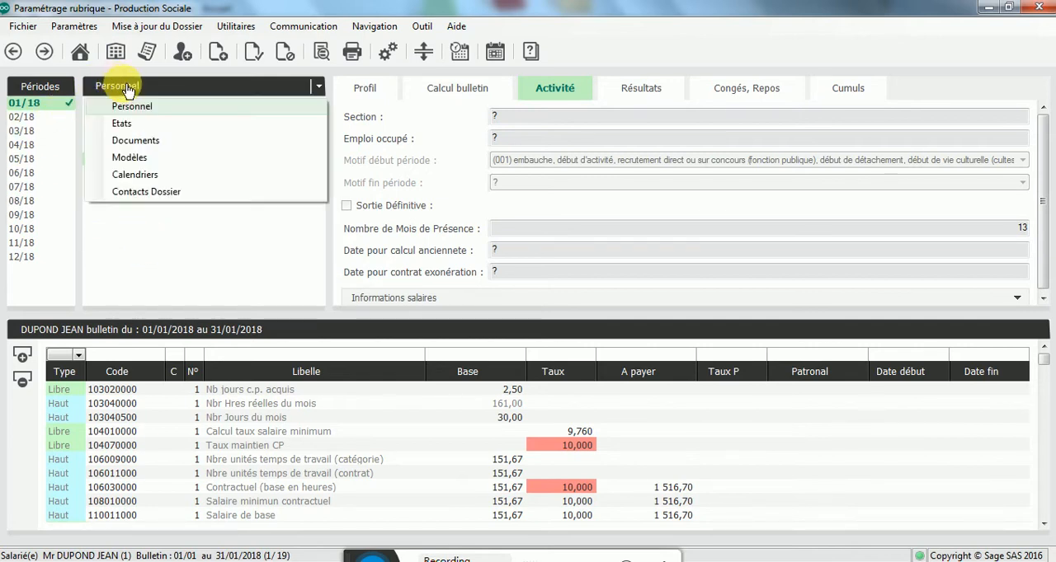
click(132, 158)
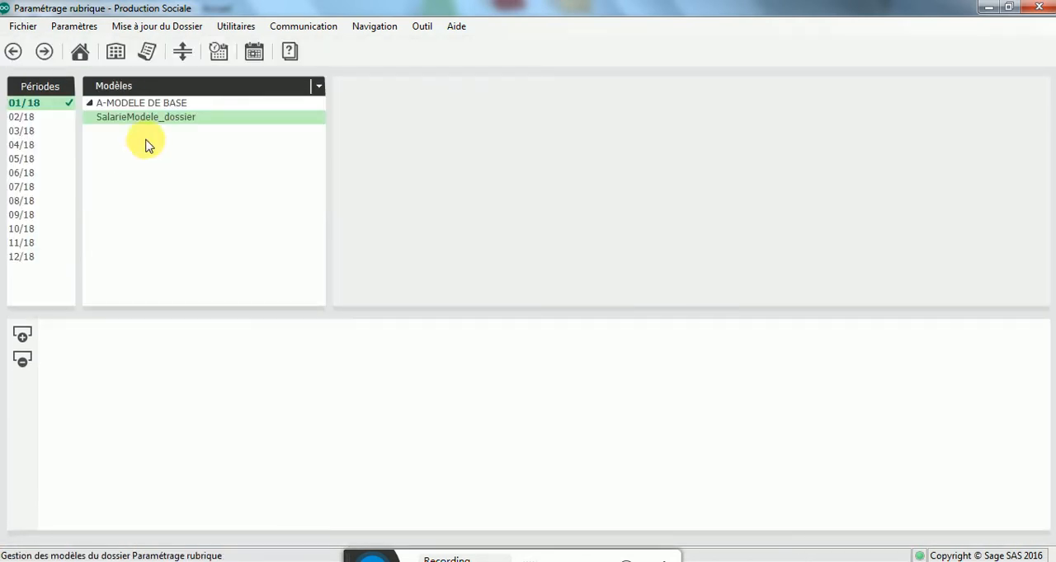
click(167, 121)
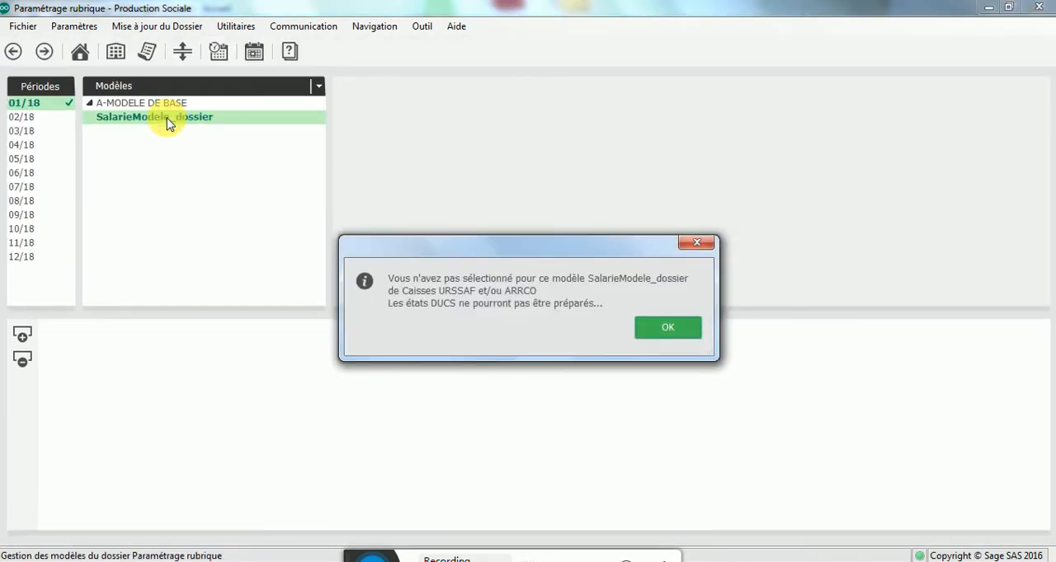
click(665, 328)
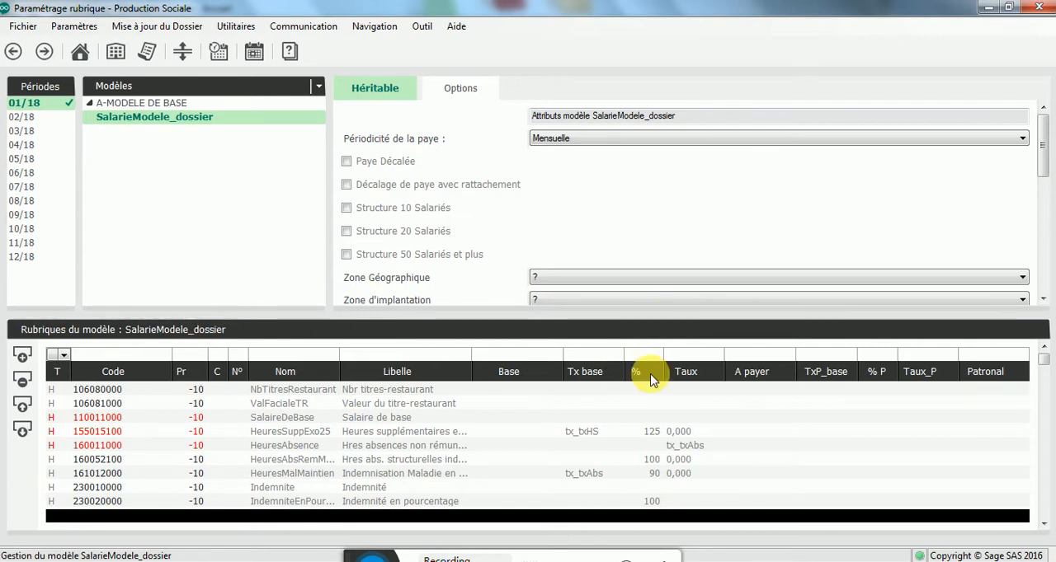
Step: Filter the model's rubriques by code 32 and set the Base of rubrique 320010000 PRIME MENSUEL to brut_libre2
click(97, 356)
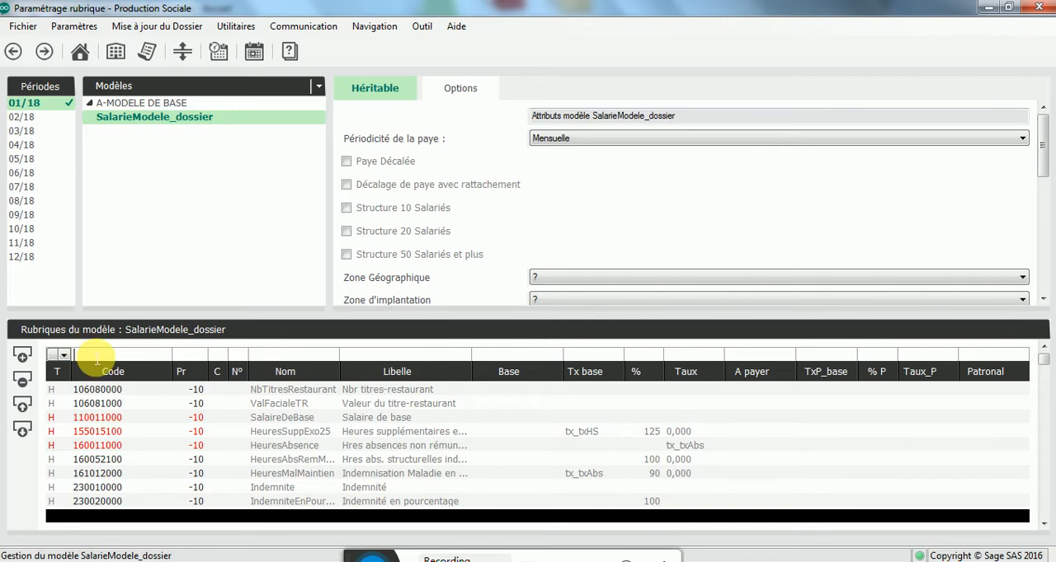
text(32)
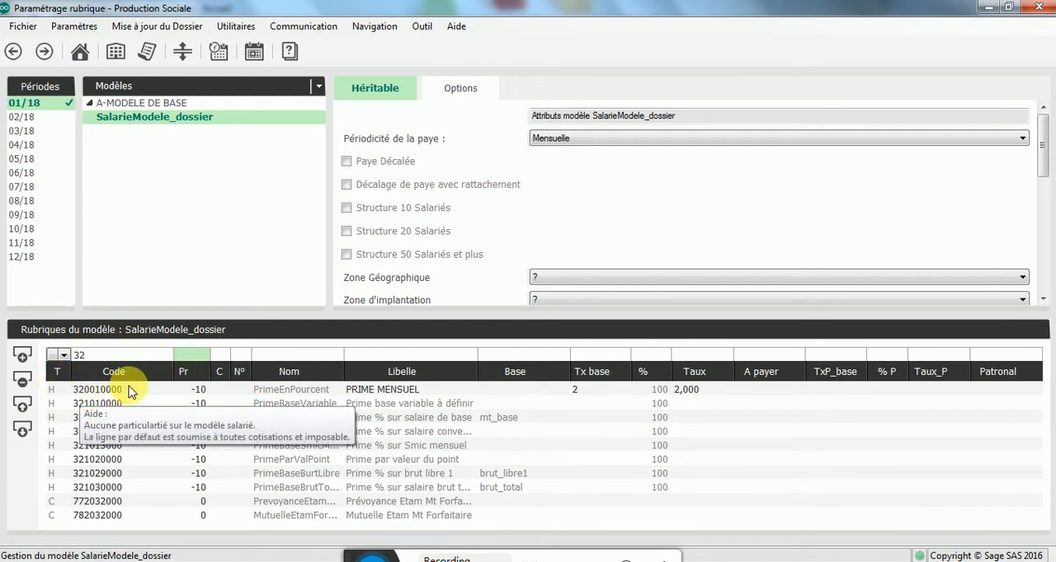
click(411, 393)
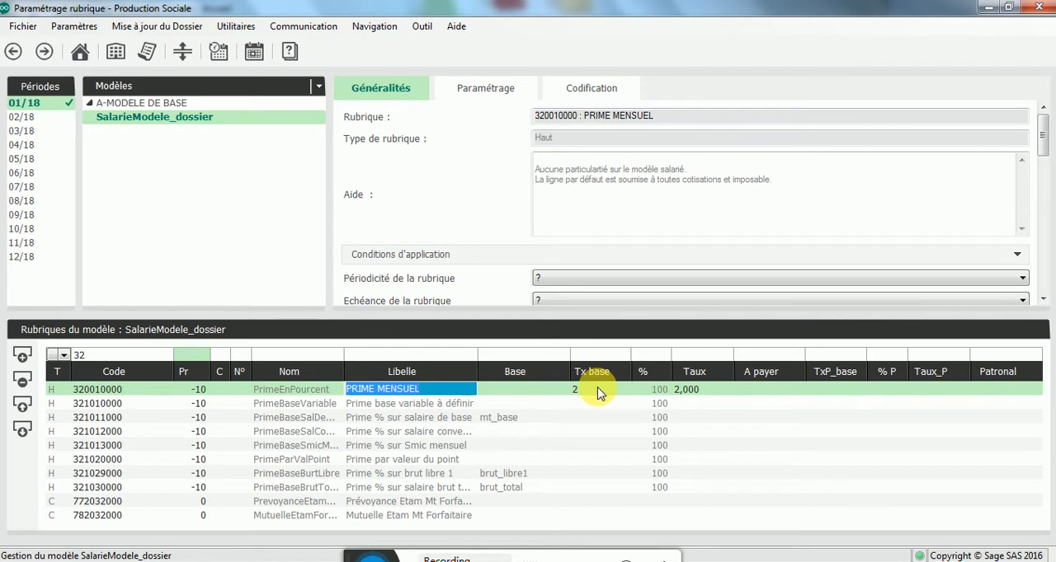
click(519, 389)
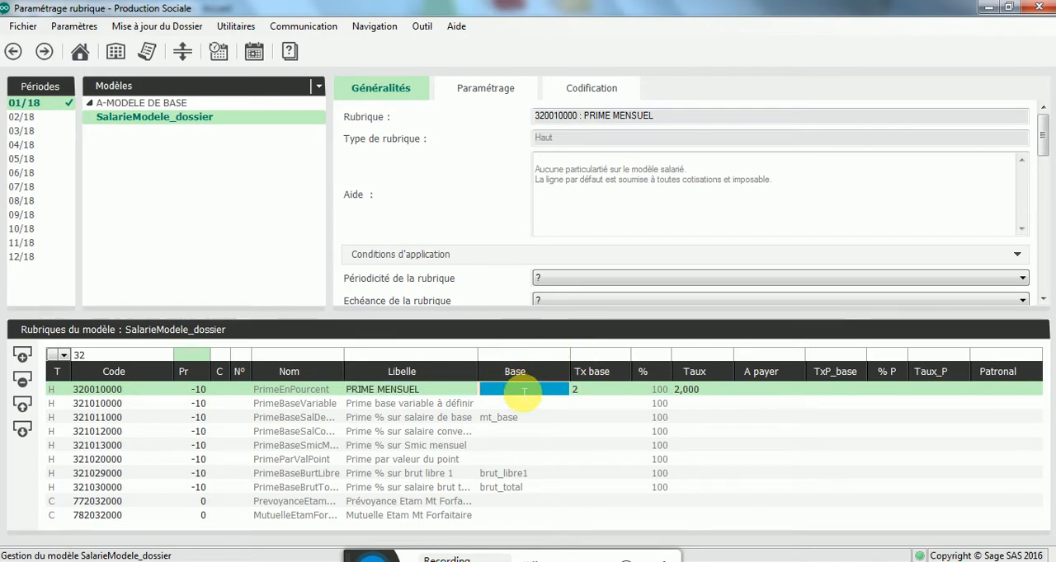
click(521, 390)
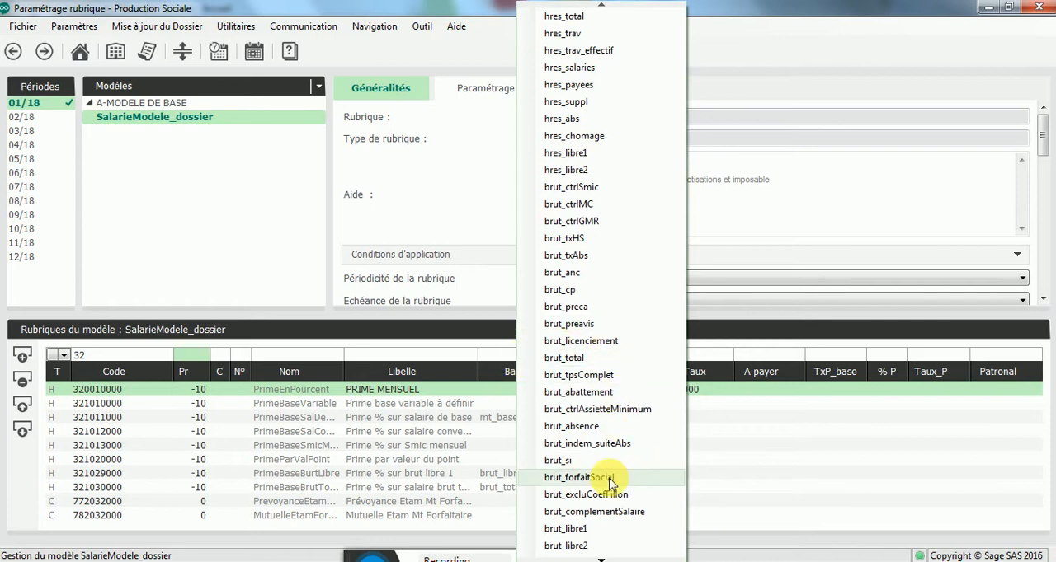
click(567, 546)
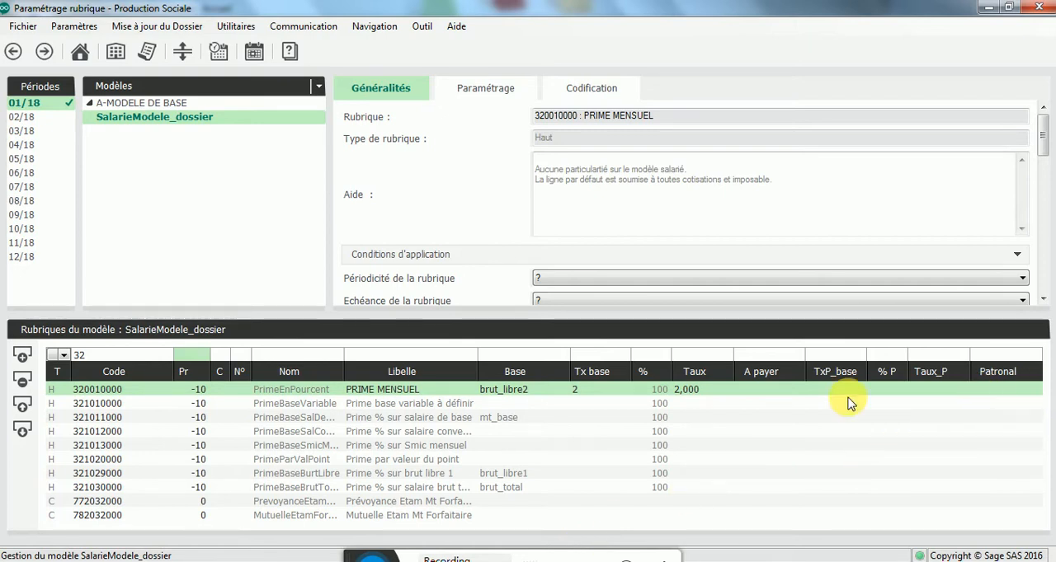
Step: Filter the rubriques by code 11, examine which gross totals rubrique 110011000 Salaire de base feeds, and close its settings without changes
click(106, 362)
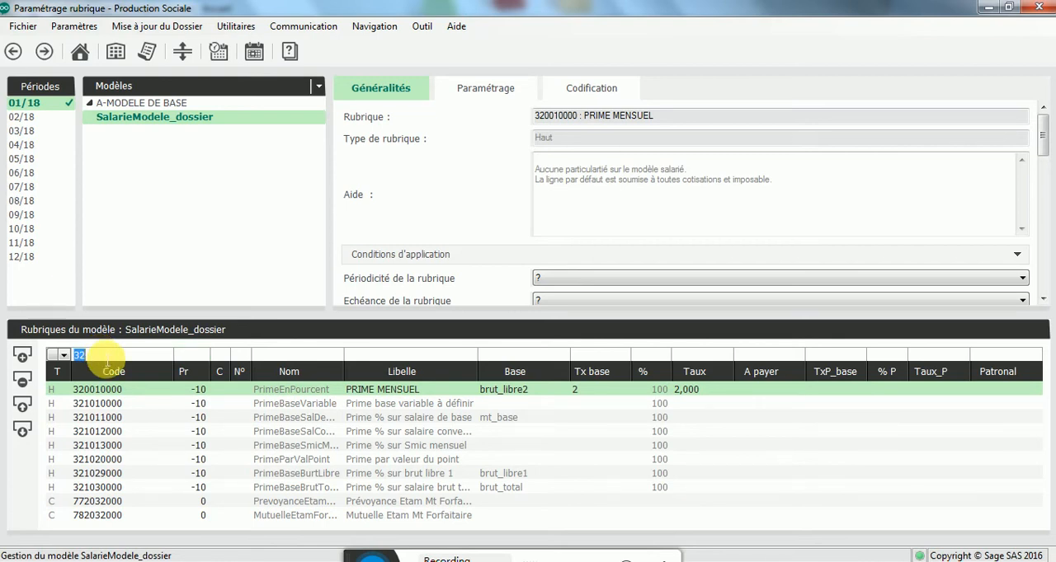
text(11)
key(Return)
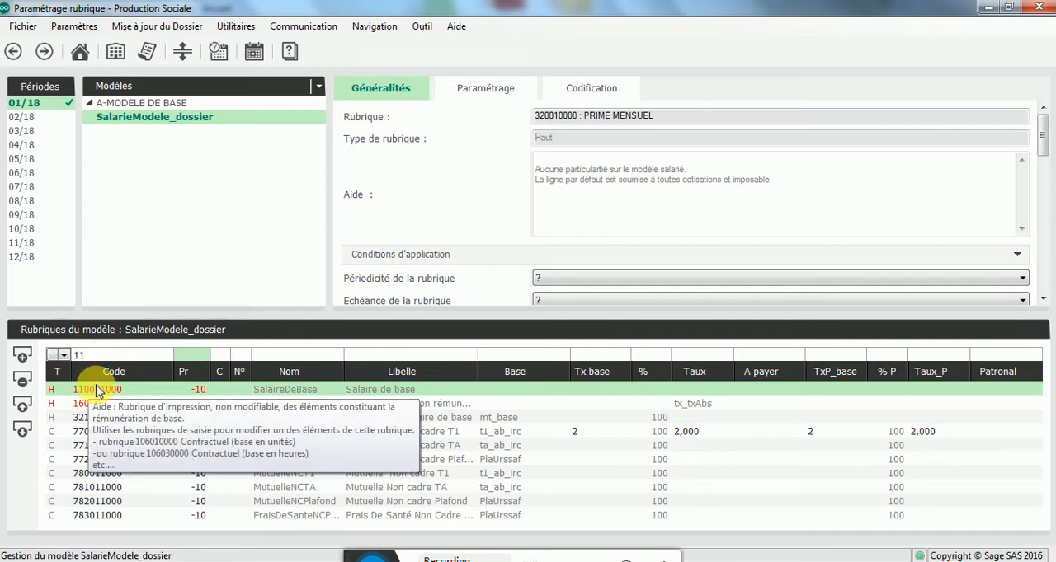
double_click(96, 391)
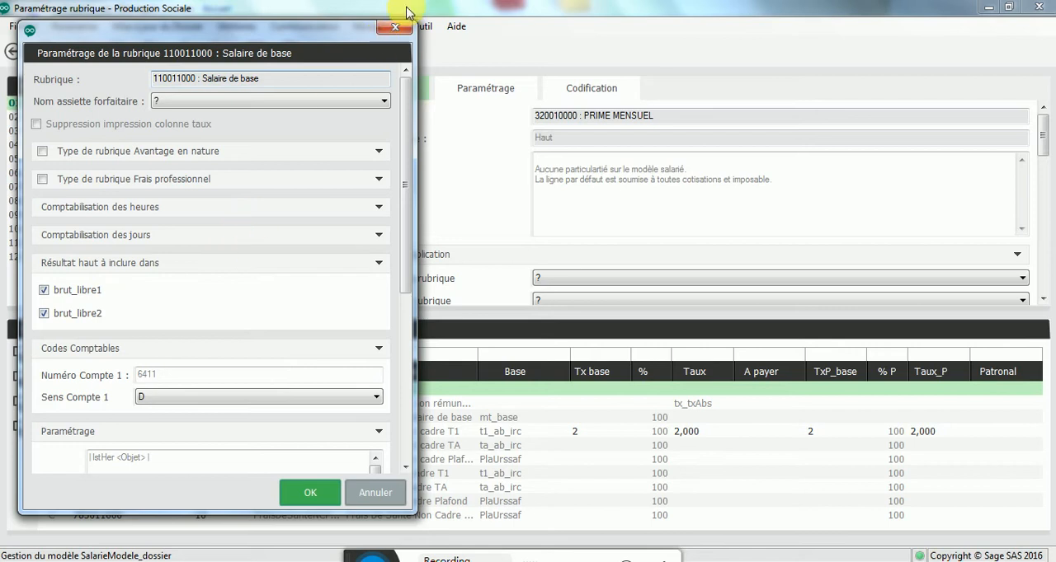
click(397, 29)
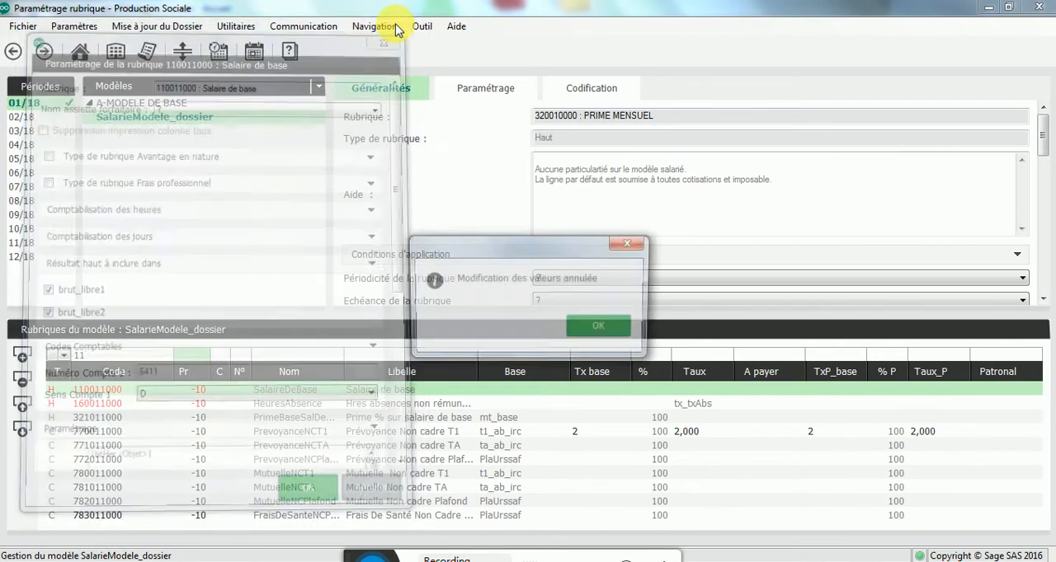
click(597, 330)
Step: Examine which gross total rubrique 160011000 Hres absences non rémunérées is included in, and close its settings without changes
mouse_move(93, 405)
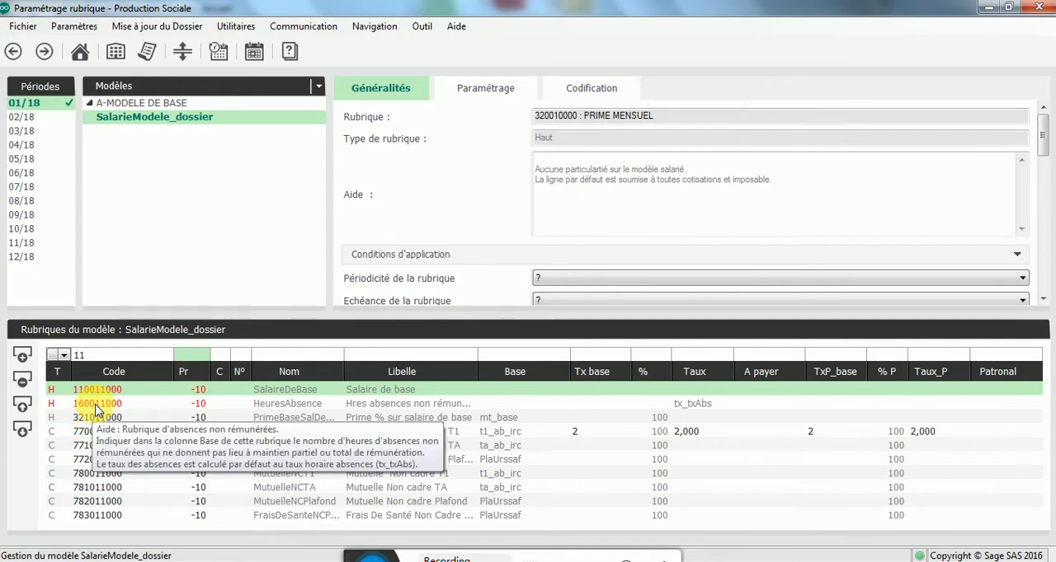
double_click(96, 404)
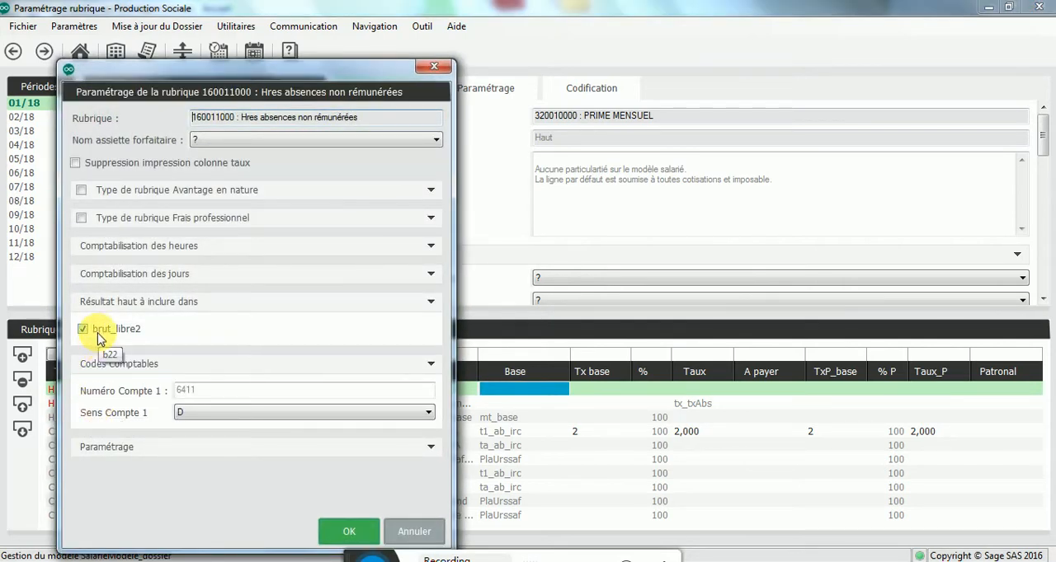
click(433, 66)
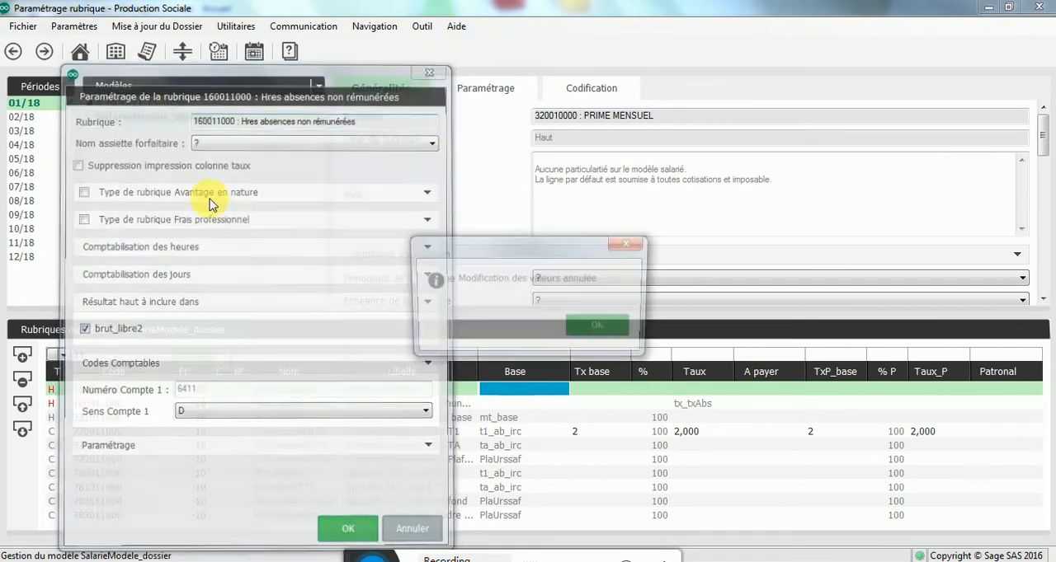
click(601, 327)
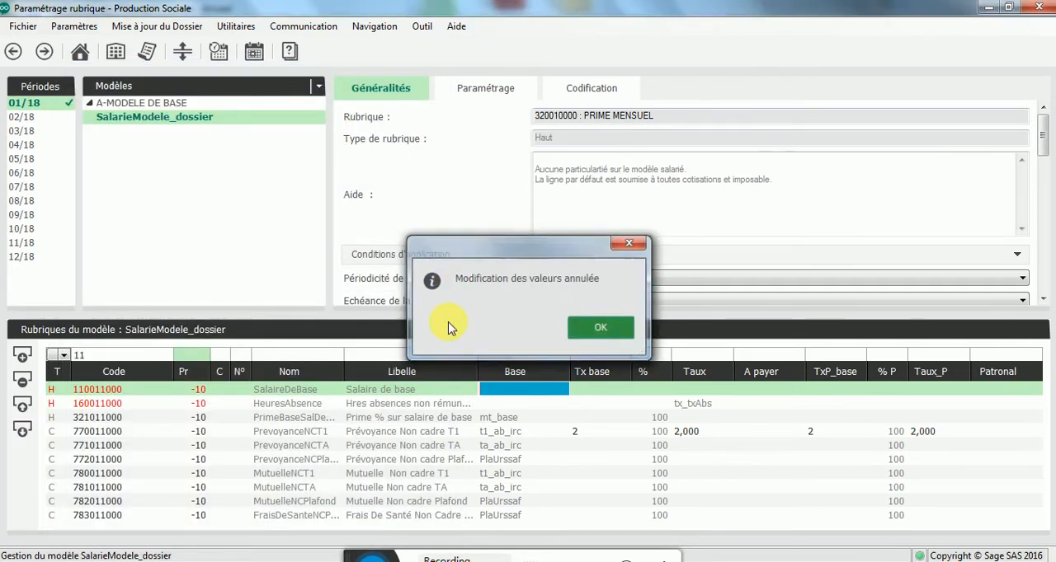
Step: Filter the rubriques by code 155, examine the gross totals fed by rubrique 155015100 Heures supplémentaires exonérées 25%, and close its settings without changes
click(113, 353)
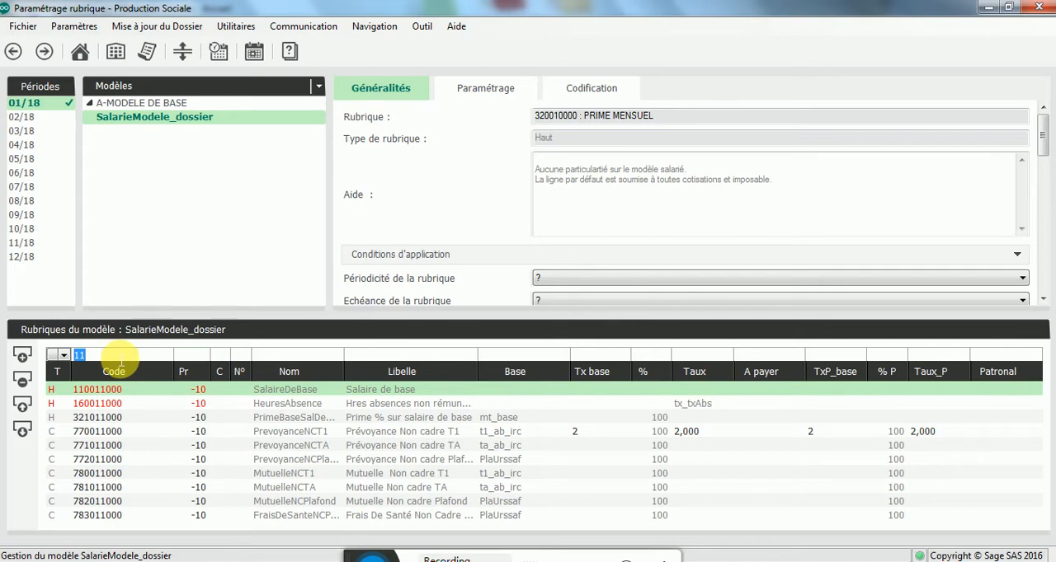
text(155)
key(Return)
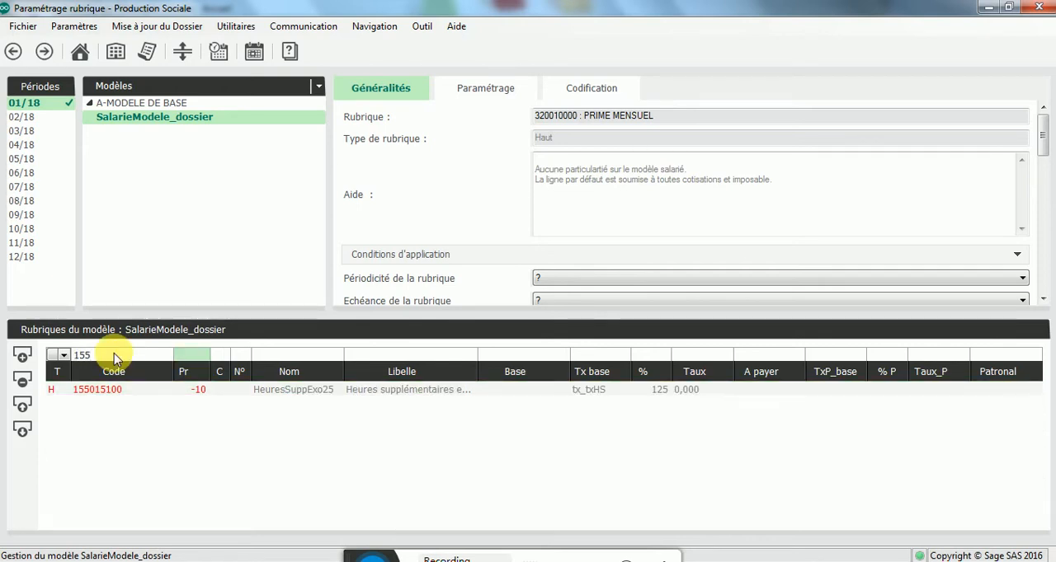
click(103, 390)
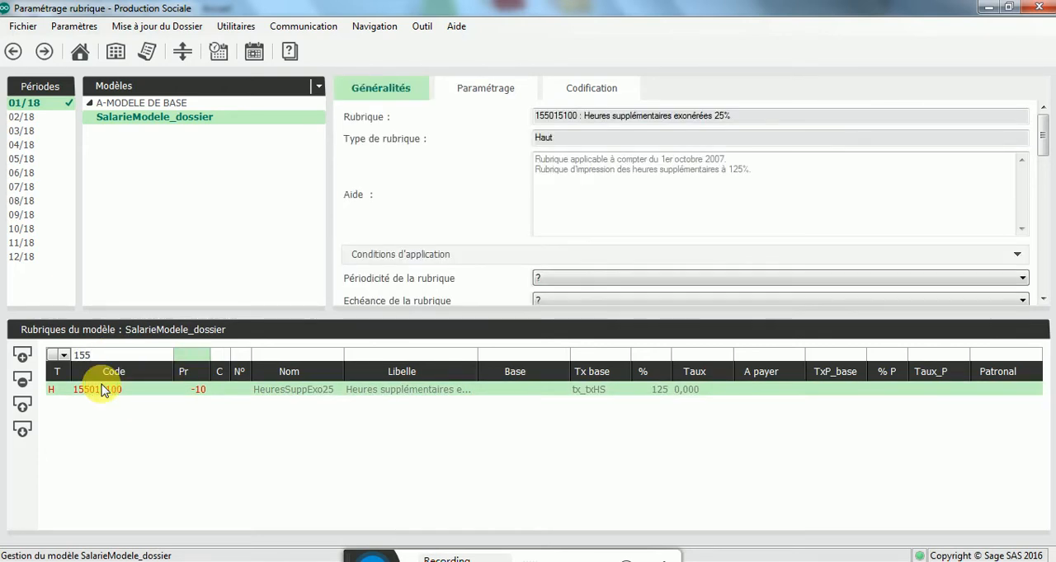
double_click(103, 391)
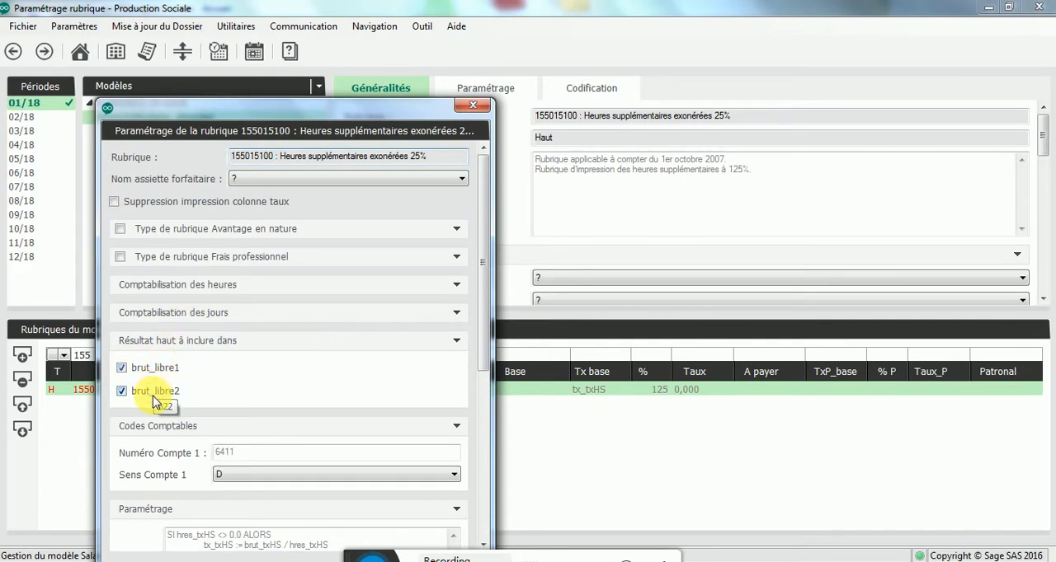
click(472, 110)
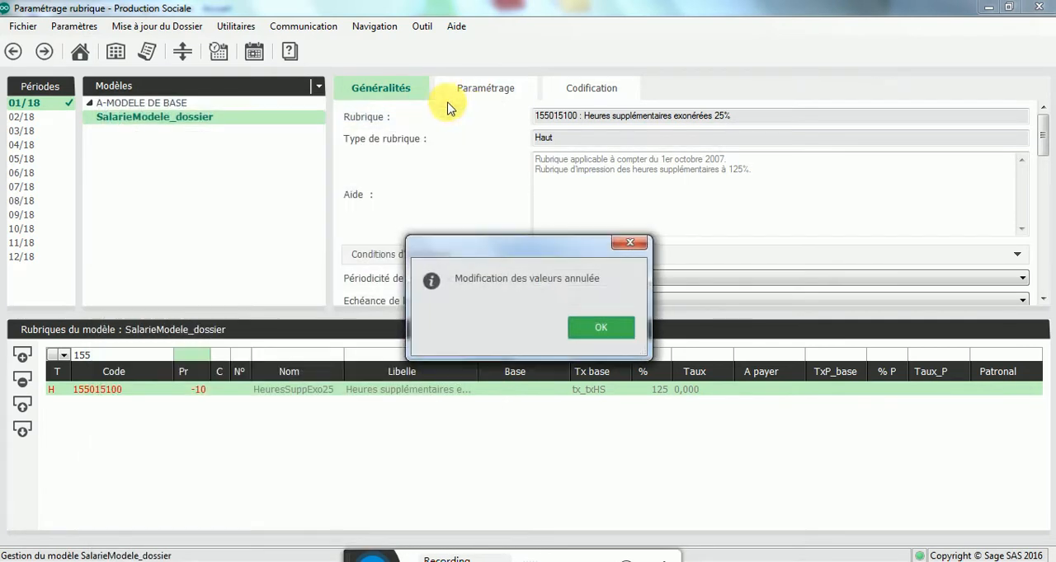
click(600, 330)
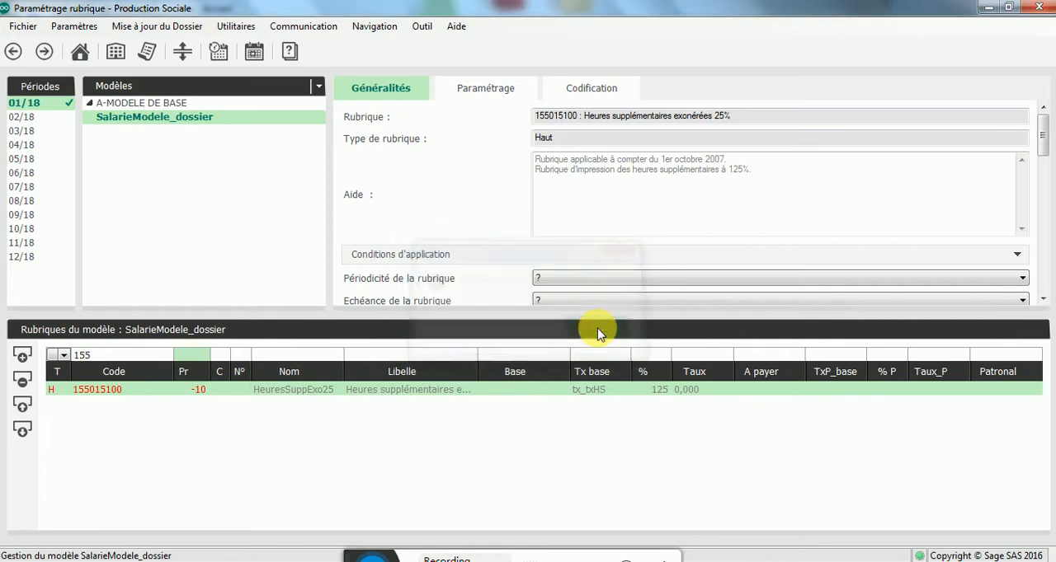
Step: Return to the Personnel view and add a payslip from 01/02/2018 to 28/02/2018 to the employee's contract in period 02/18
click(124, 87)
click(123, 105)
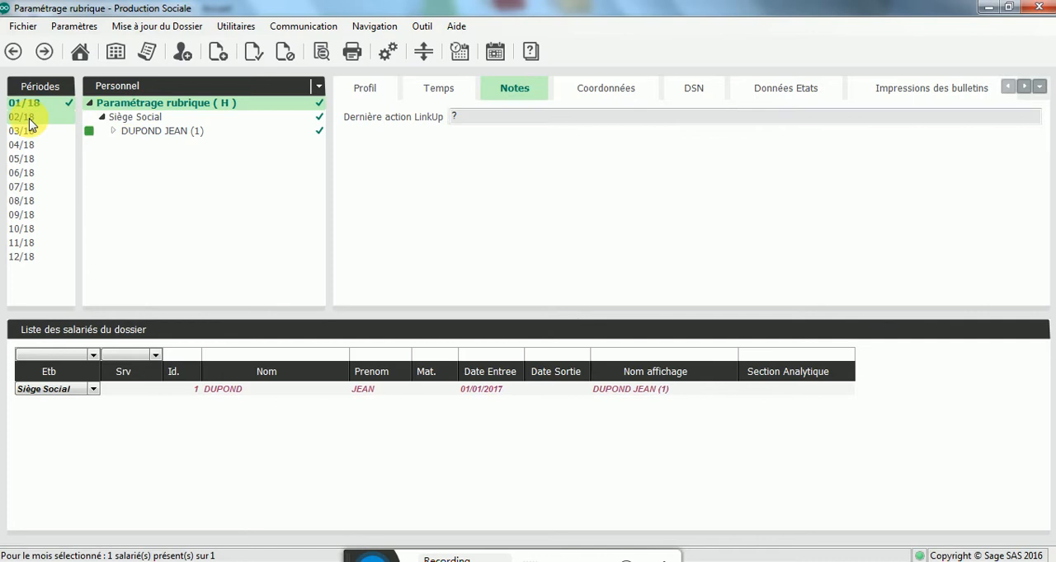
click(27, 118)
click(157, 132)
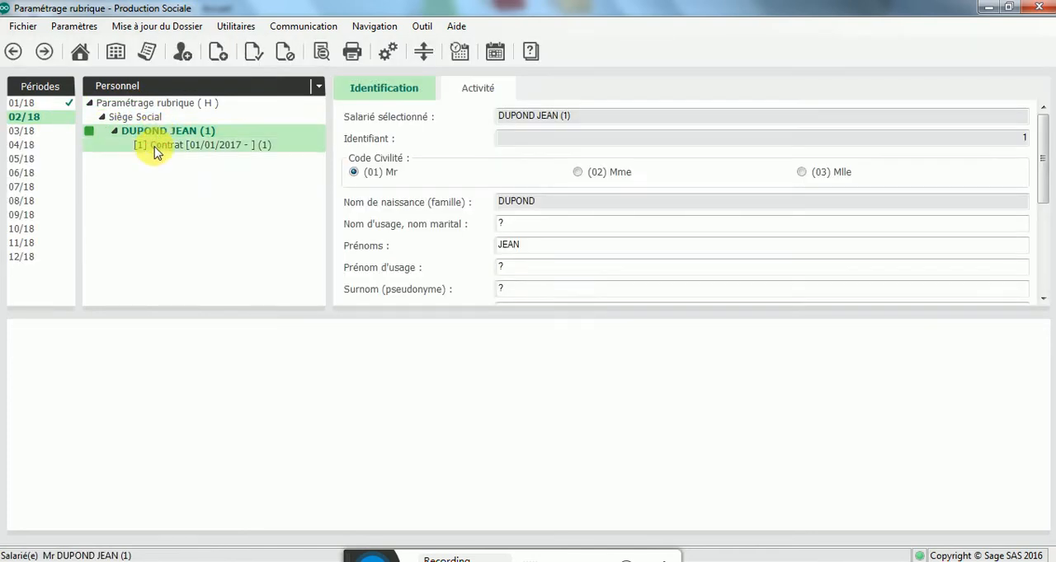
click(157, 148)
right_click(157, 151)
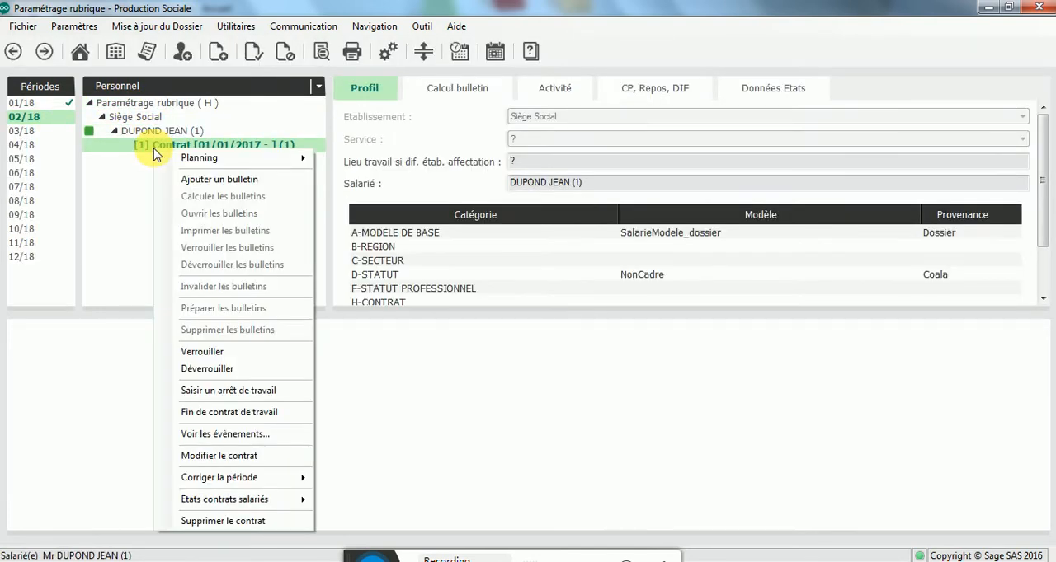
click(219, 179)
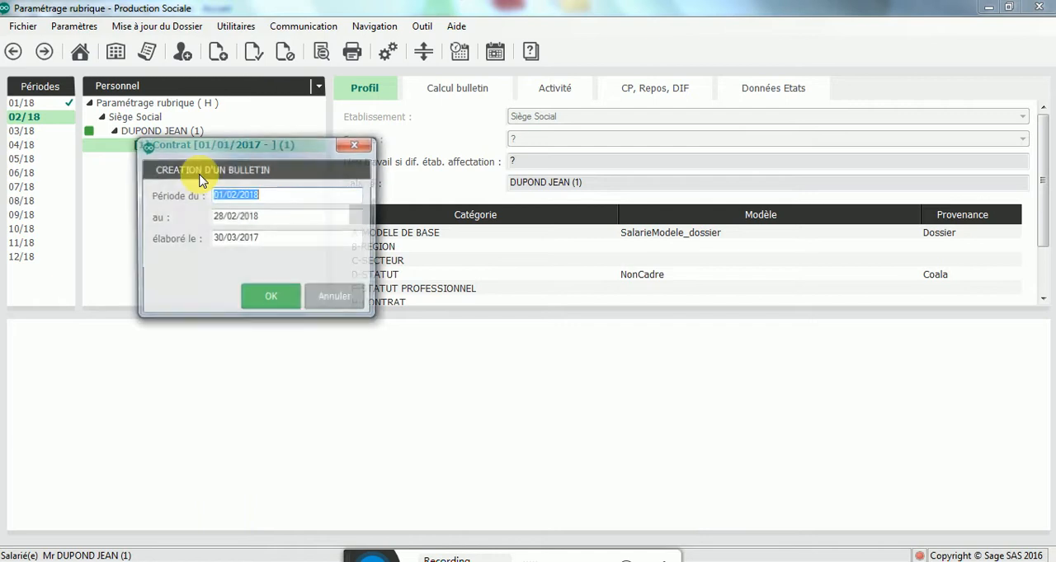
click(262, 297)
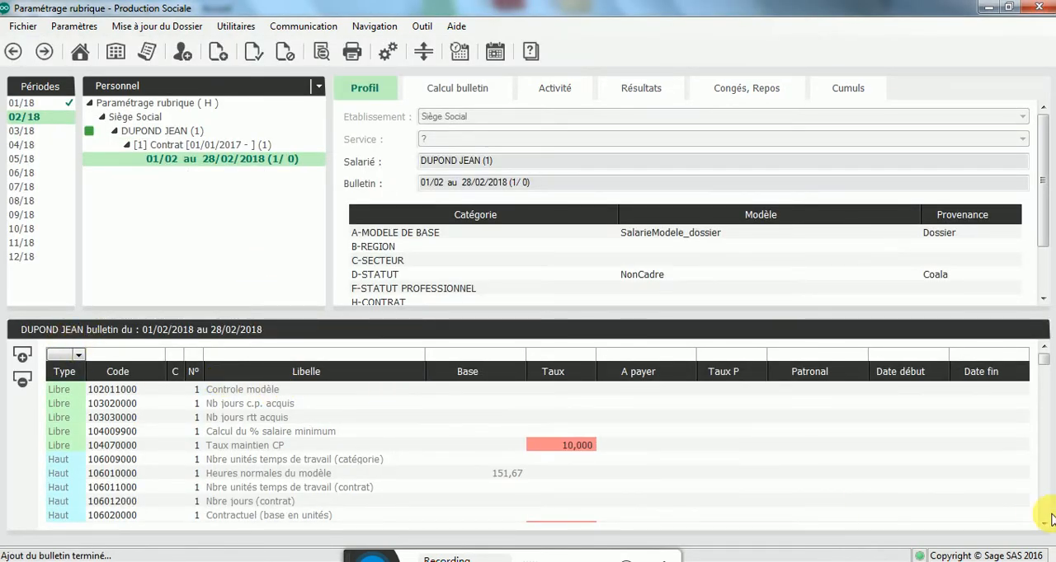
Step: Set the Base of rubrique 155015100 Heures supplémentaires exonérées 25% to 10 on the February payslip
scroll(1044, 523, down, 2)
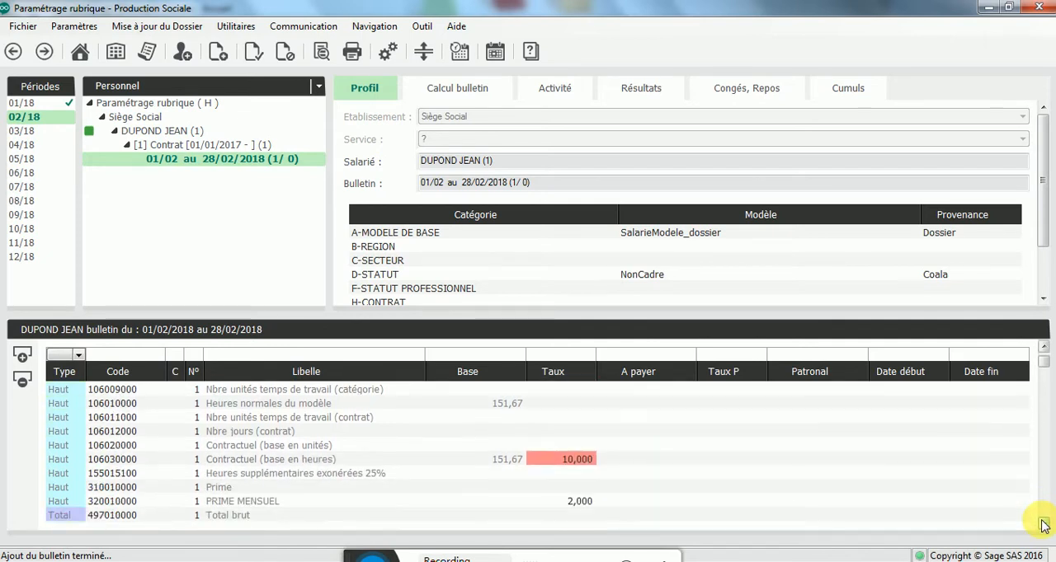
click(513, 475)
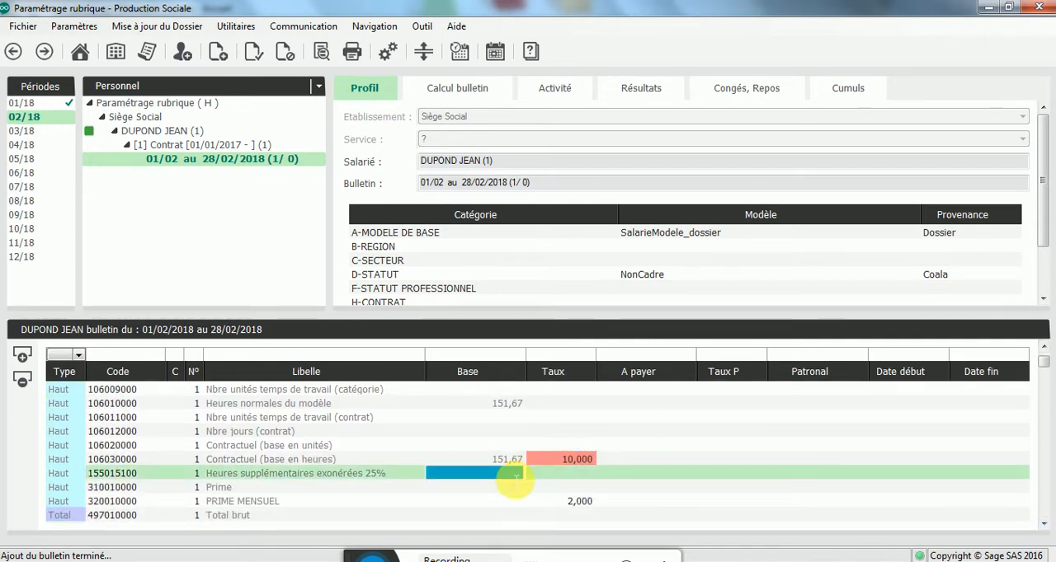
text(10)
key(Tab)
key(Tab)
key(Tab)
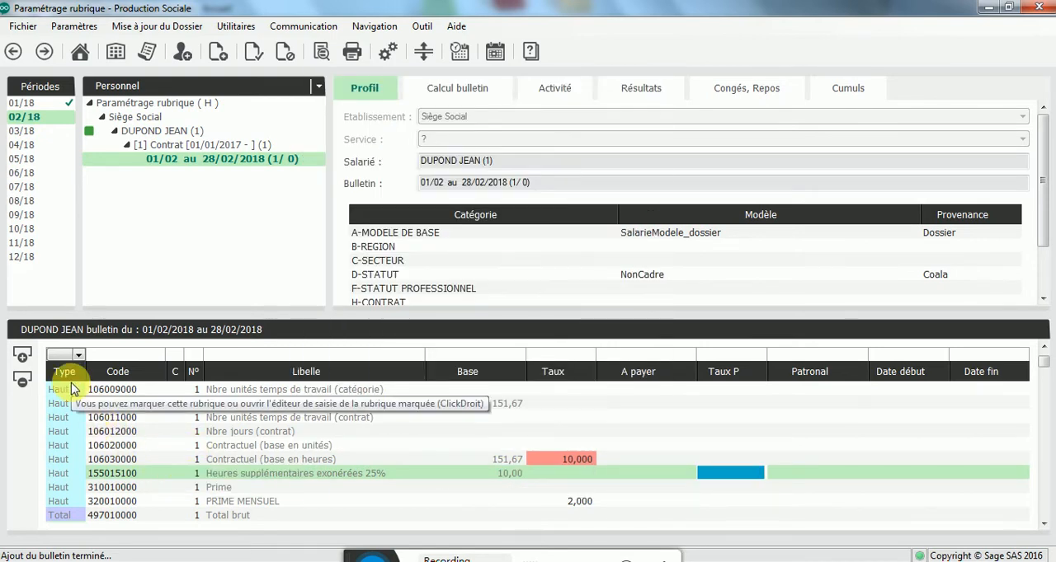
Step: Add rubrique 160011000 Hres absences non rémunérées to the payslip with a Base of 15, accepting the default inactivity period details
click(20, 356)
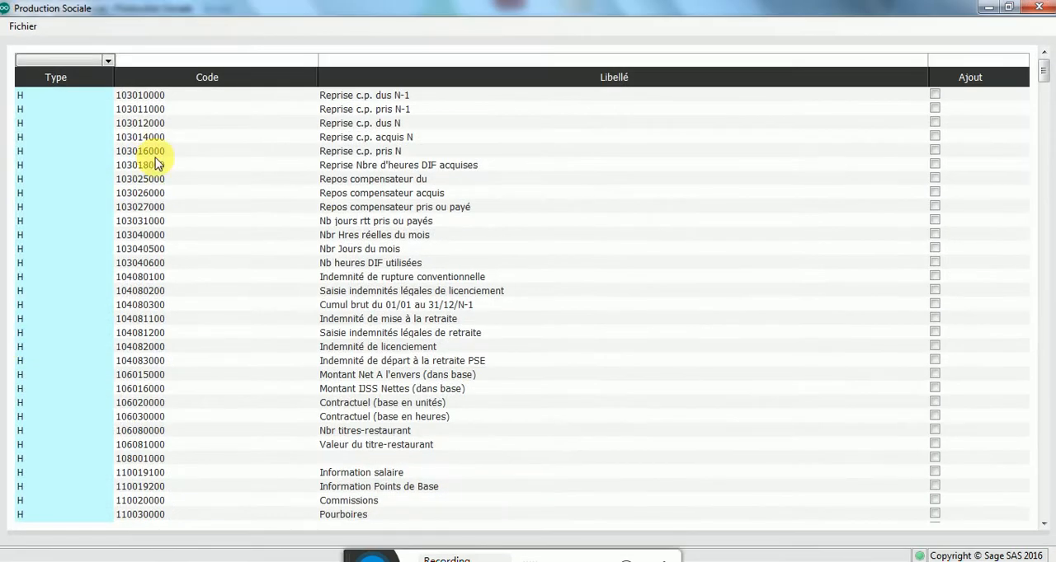
click(177, 64)
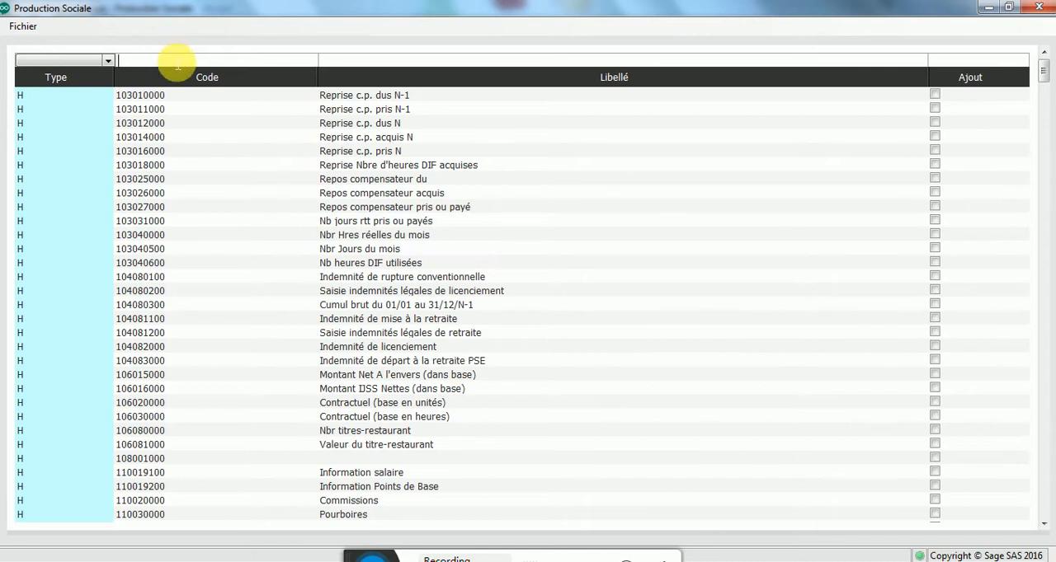
text(160)
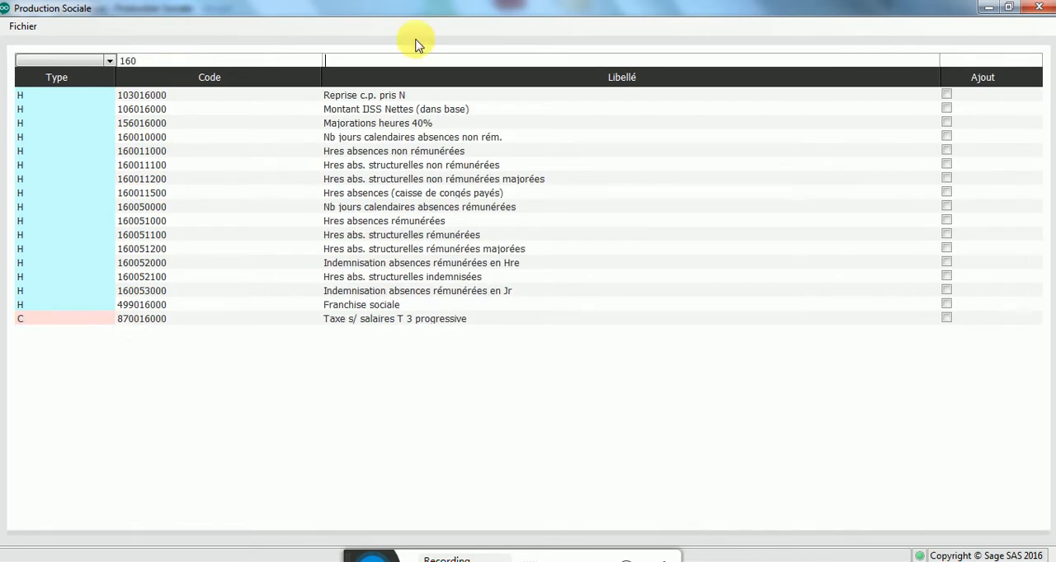
double_click(419, 153)
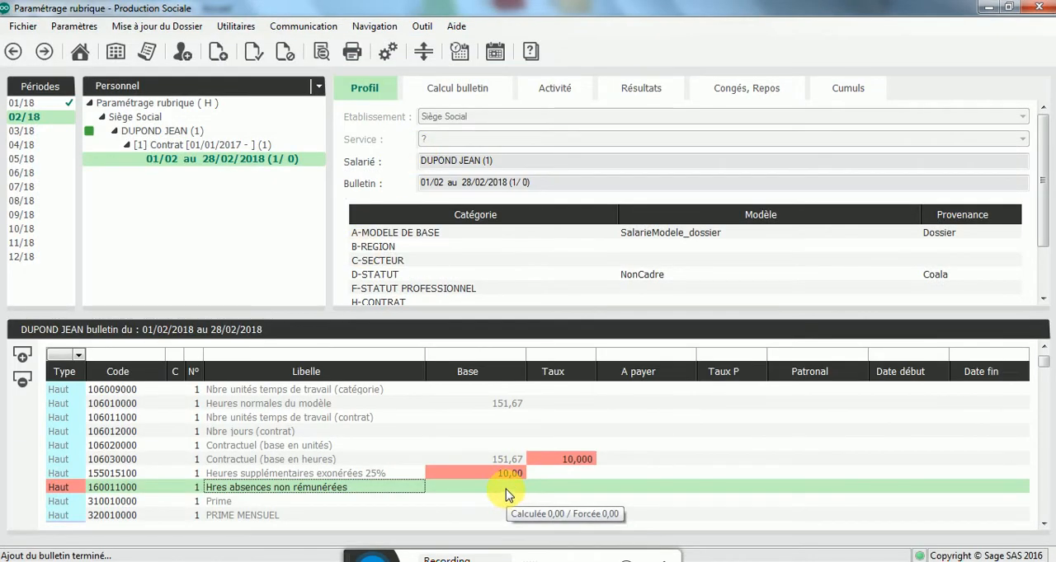
click(506, 488)
text(15)
key(Return)
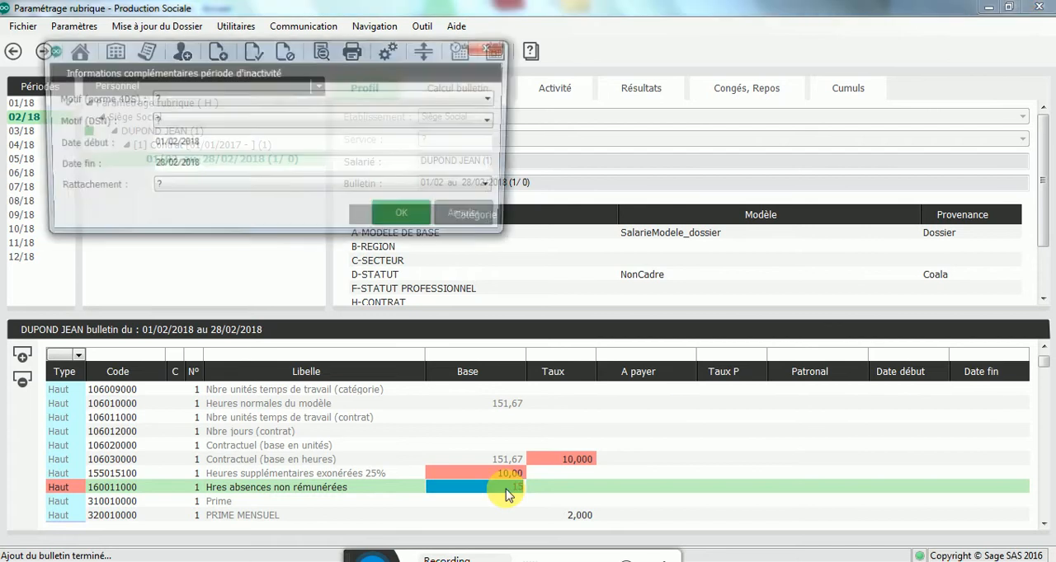
click(407, 219)
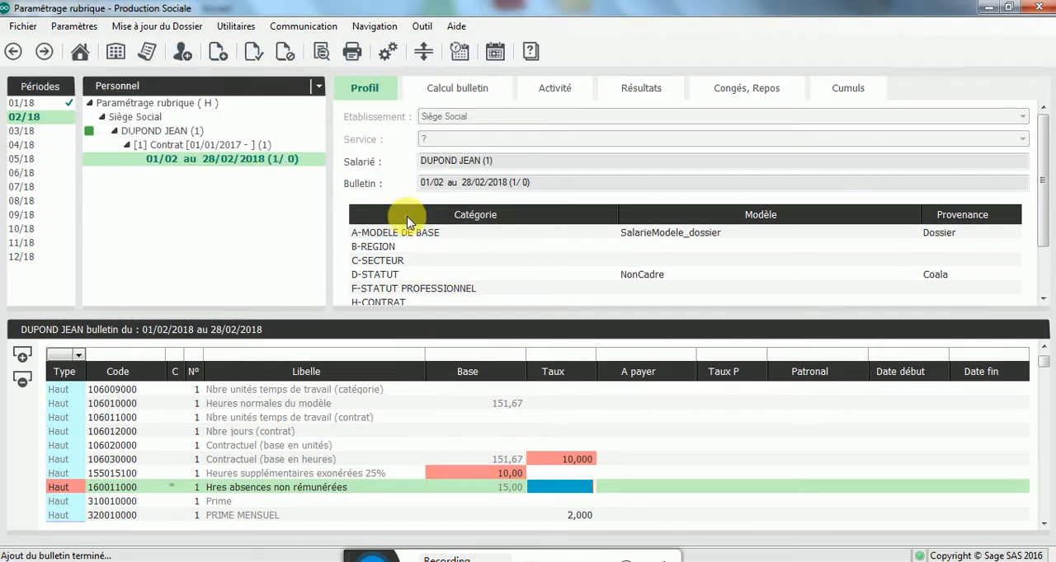
Step: Calculate the February payslip, check the PRIME MENSUEL base in its maximized print preview, and close the preview
right_click(250, 163)
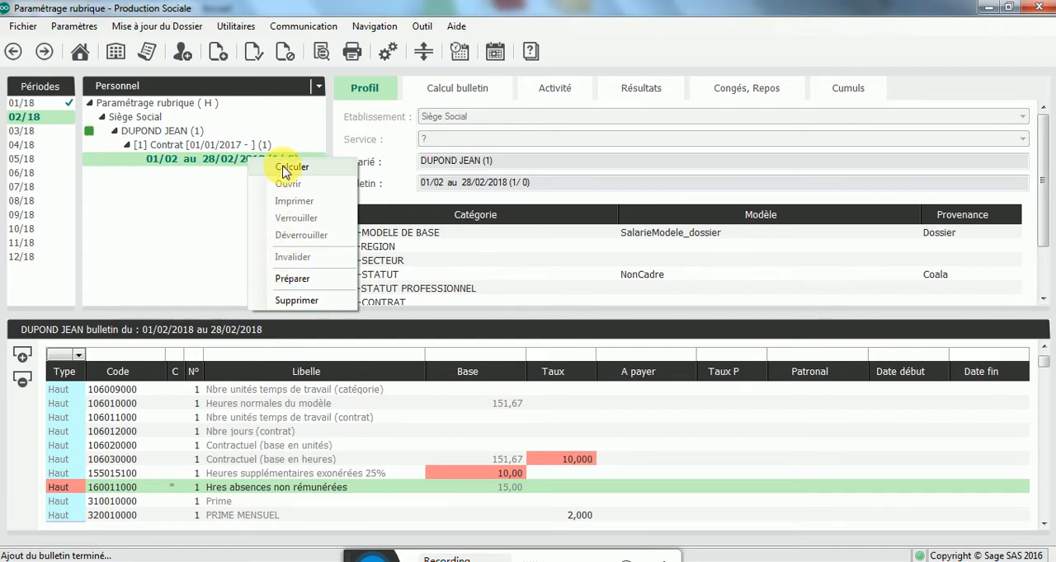
click(284, 167)
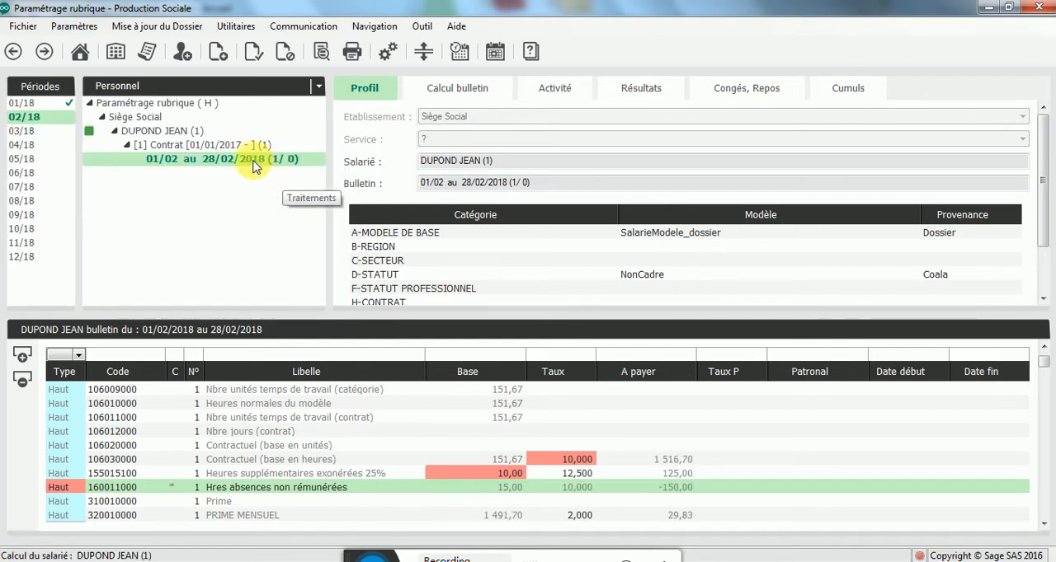
double_click(255, 164)
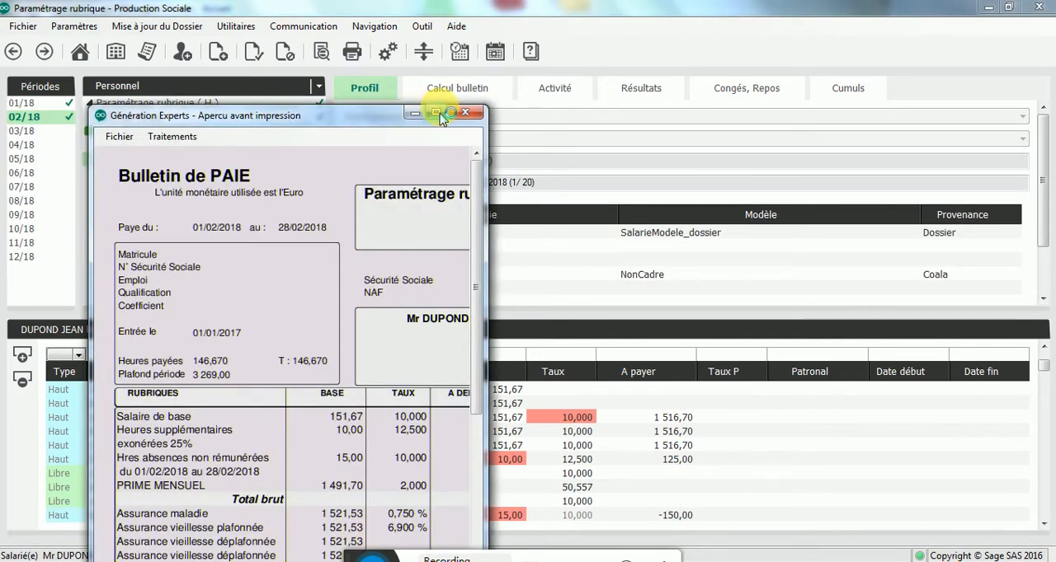
click(436, 113)
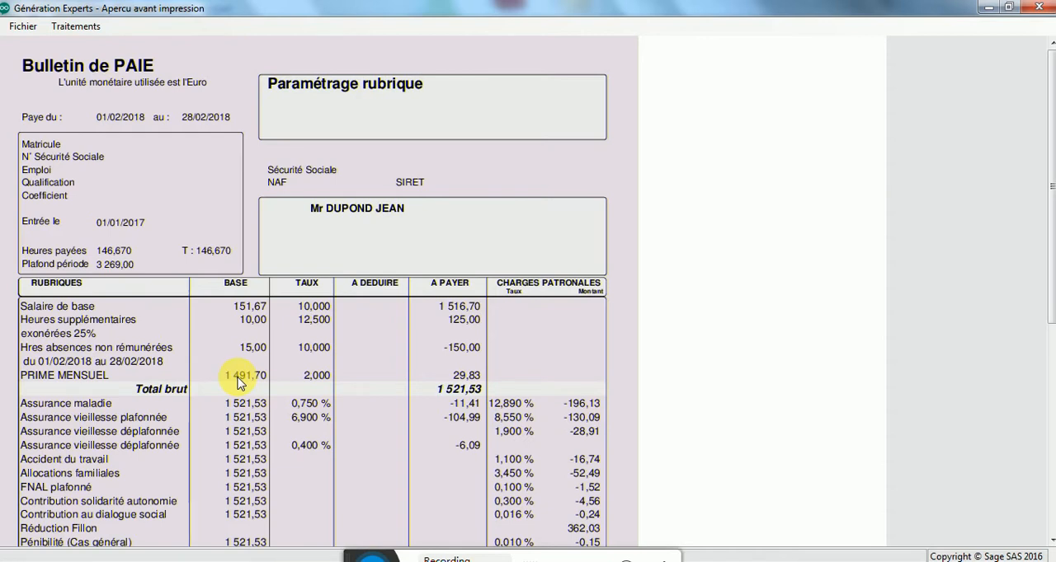
click(1036, 10)
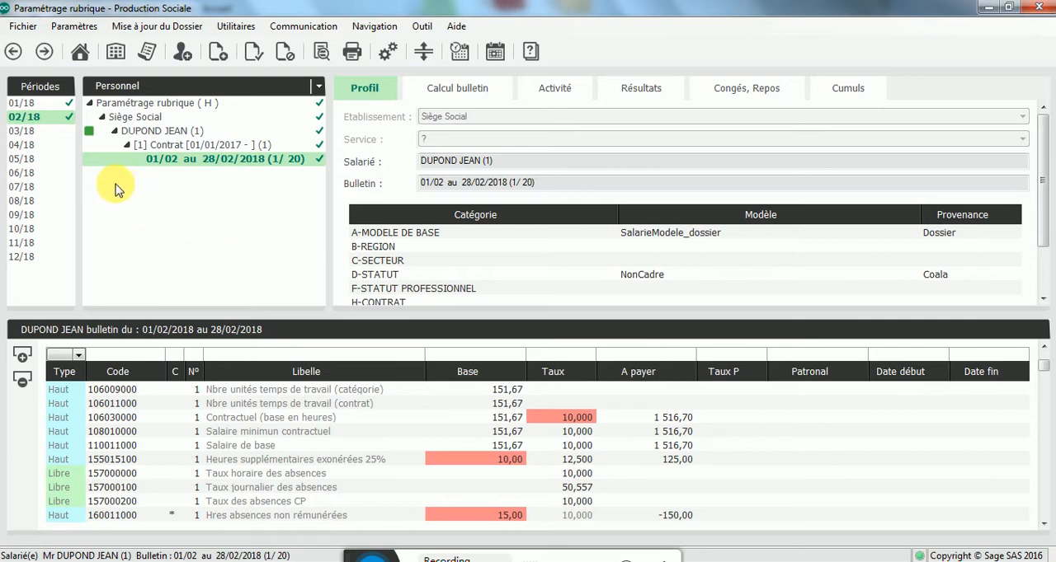
Step: Switch to period 03/18 and open the SalarieModele_dossier model, dismissing the notice about missing URSSAF/ARRCO funds
click(27, 131)
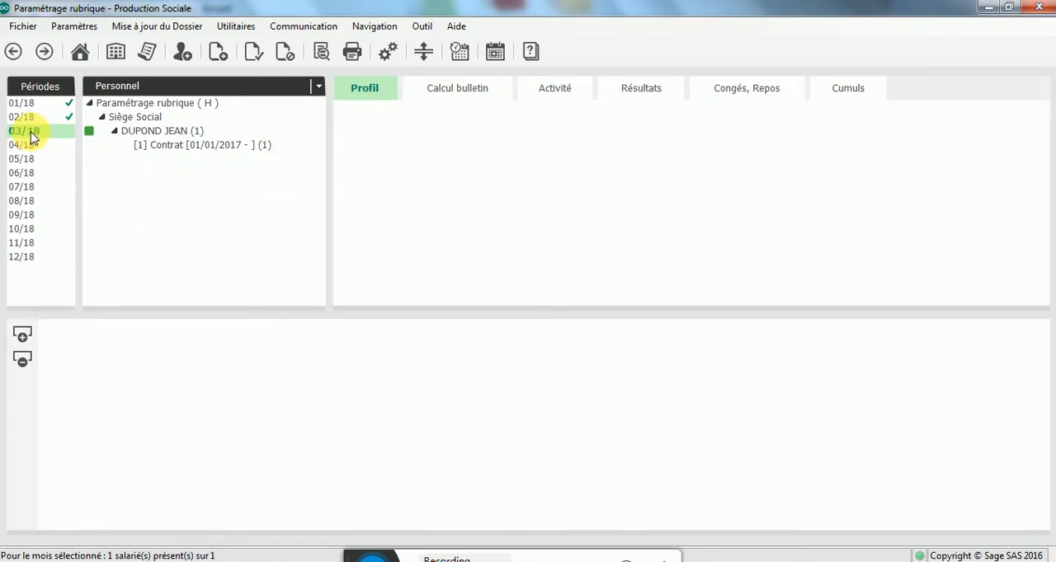
click(233, 147)
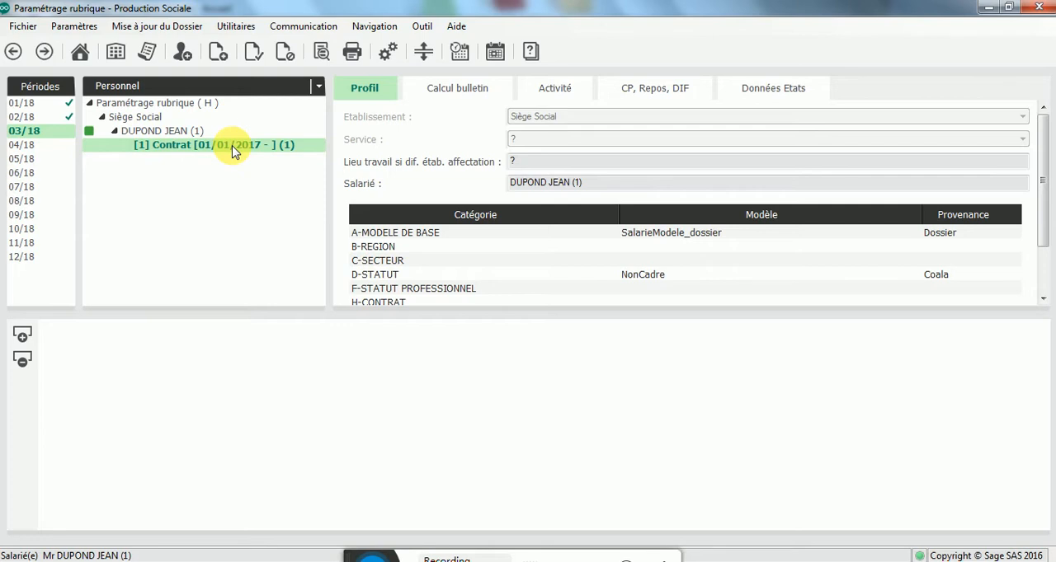
click(190, 91)
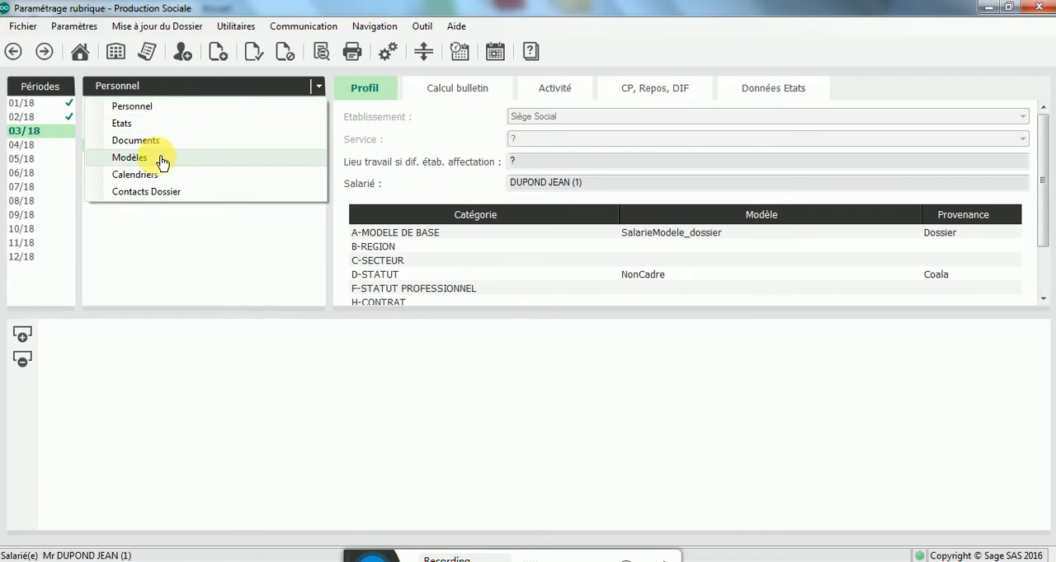
click(130, 158)
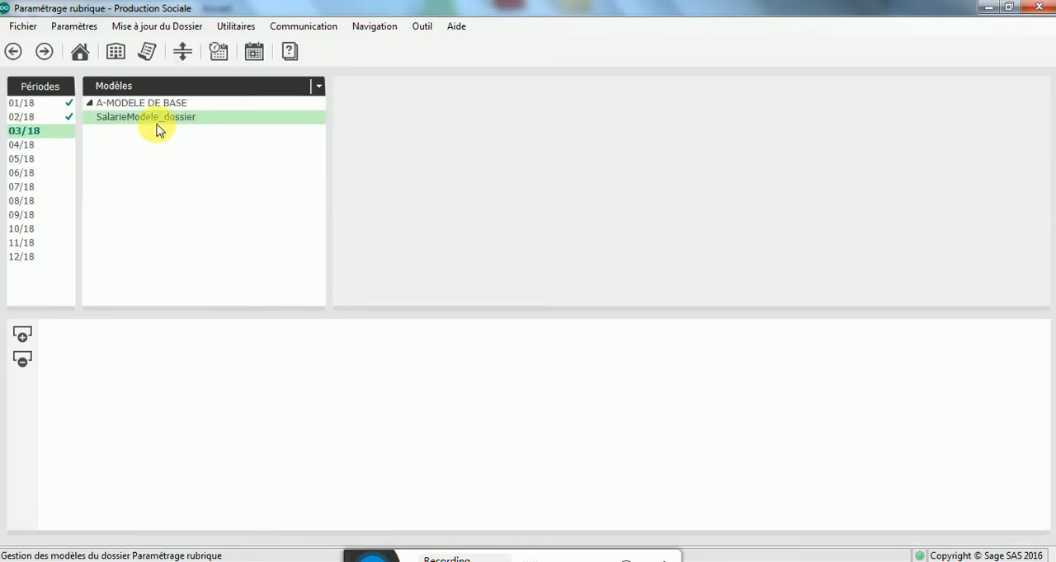
click(156, 122)
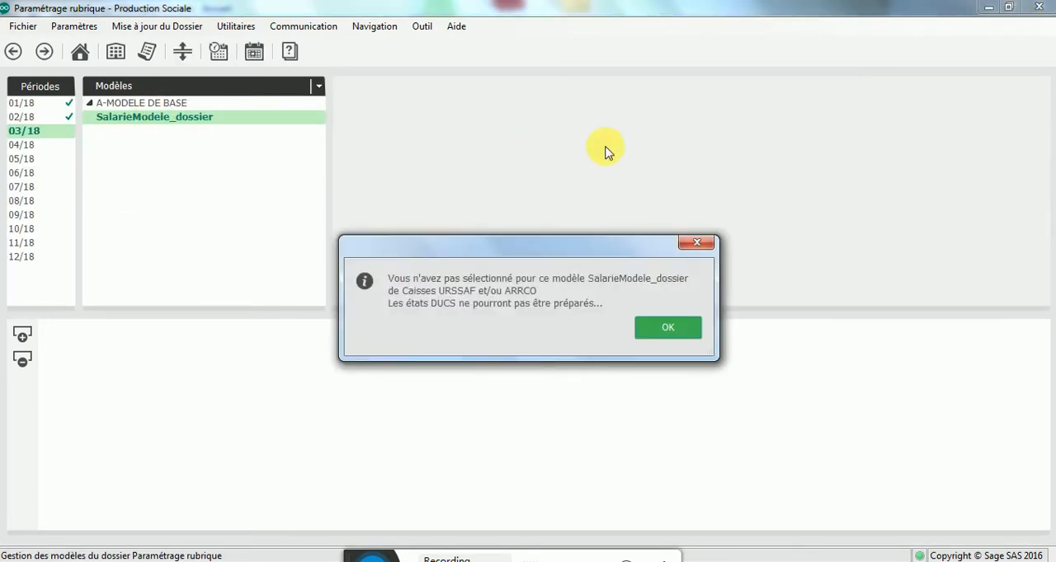
click(668, 329)
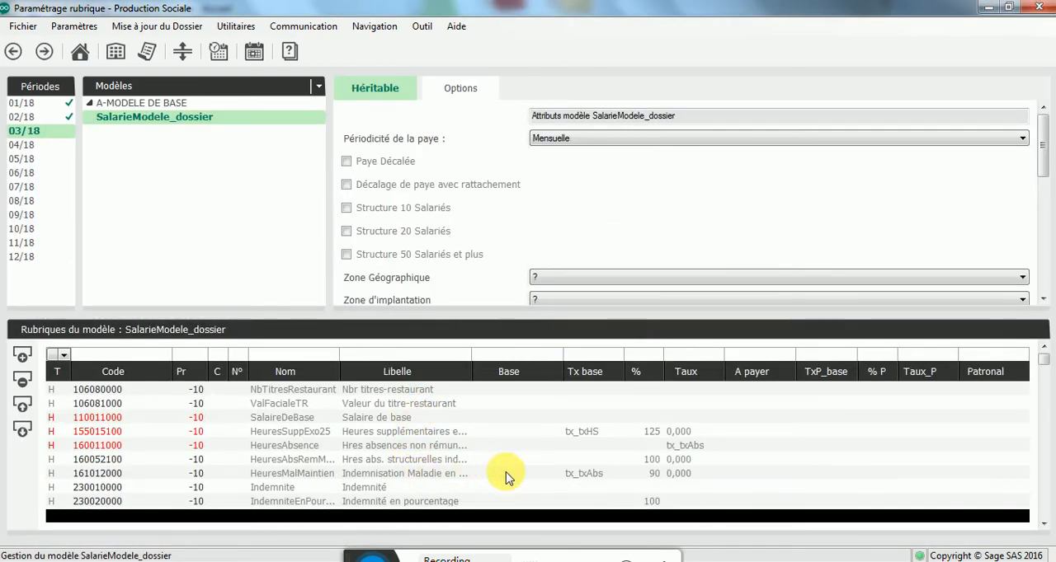
Step: Add a Haut rubrique to the model by copying 161011000 Hres Abs. Maladie Indemnisées under the new code 161011010
click(666, 475)
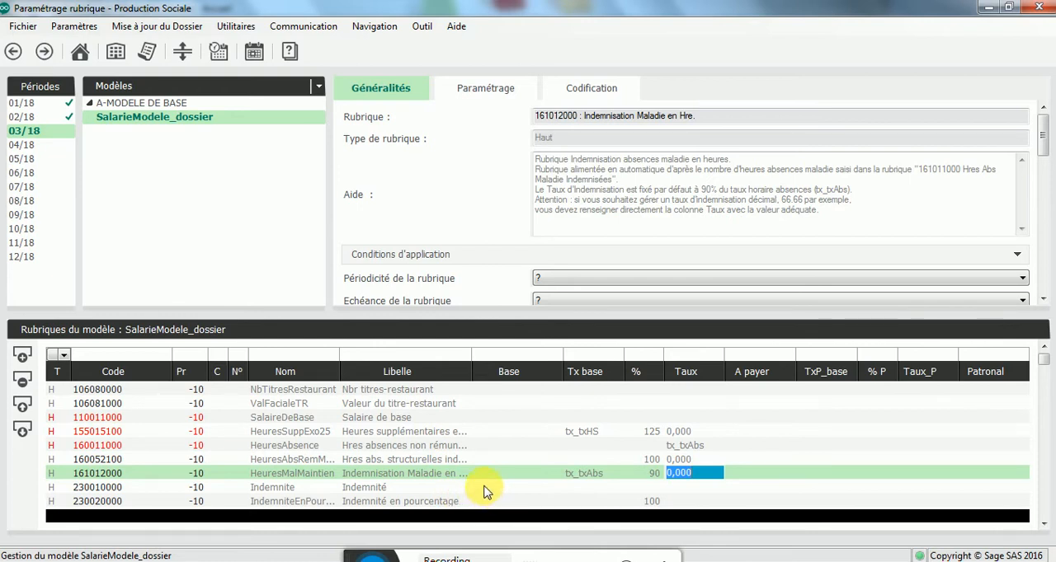
click(23, 361)
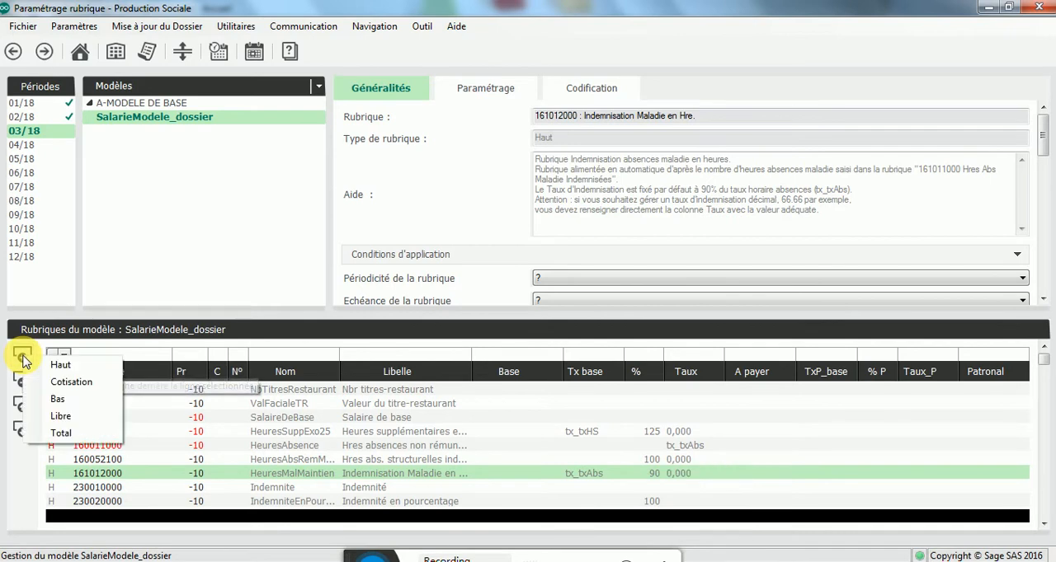
click(83, 367)
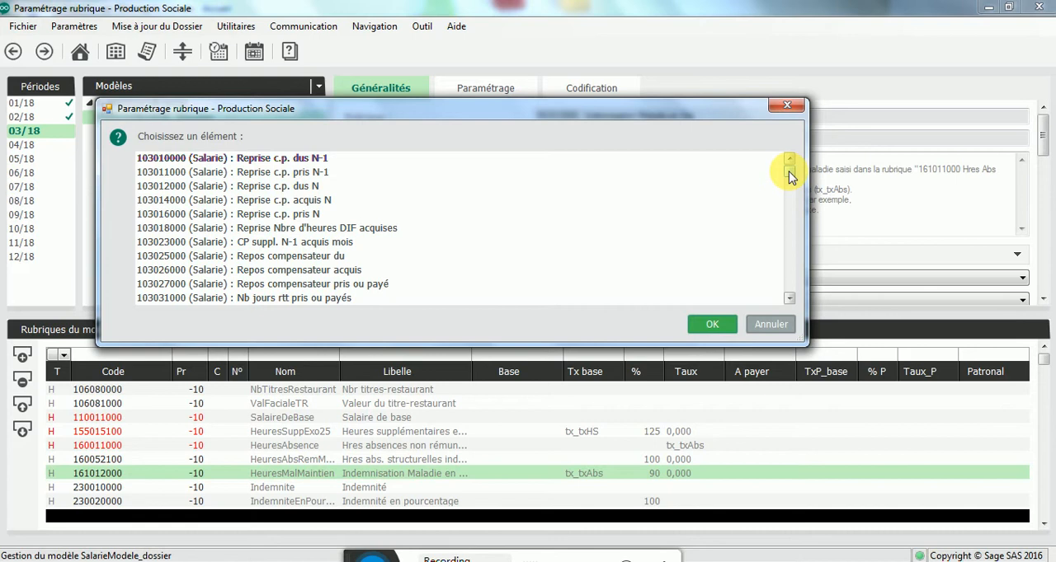
drag(789, 177, 794, 222)
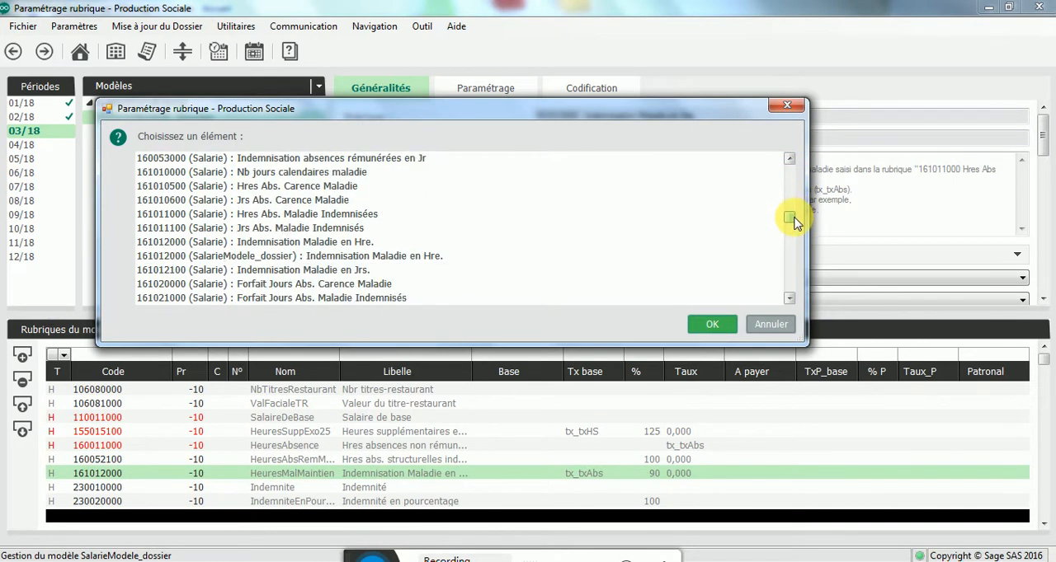
click(402, 216)
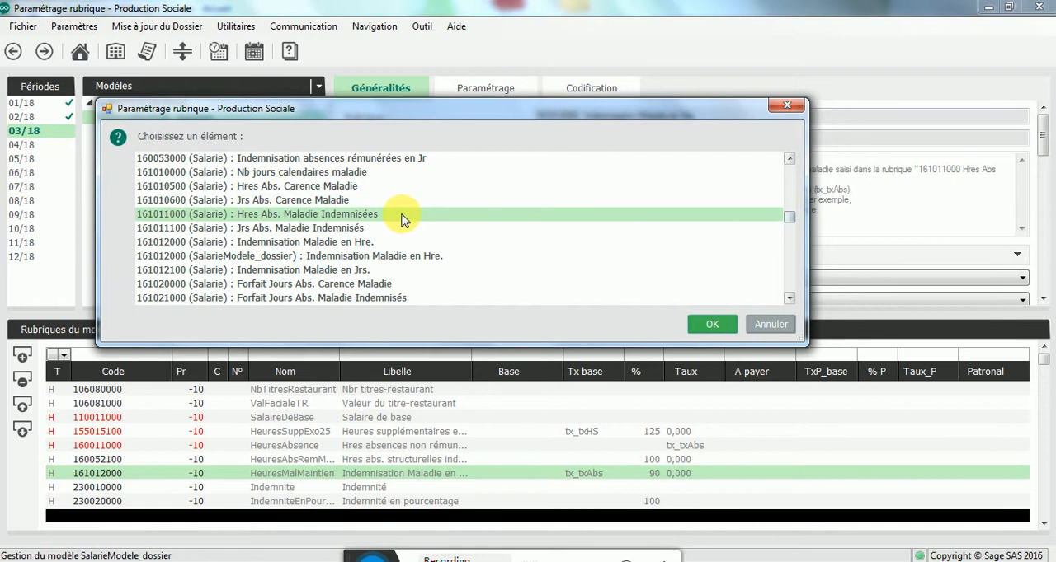
double_click(359, 217)
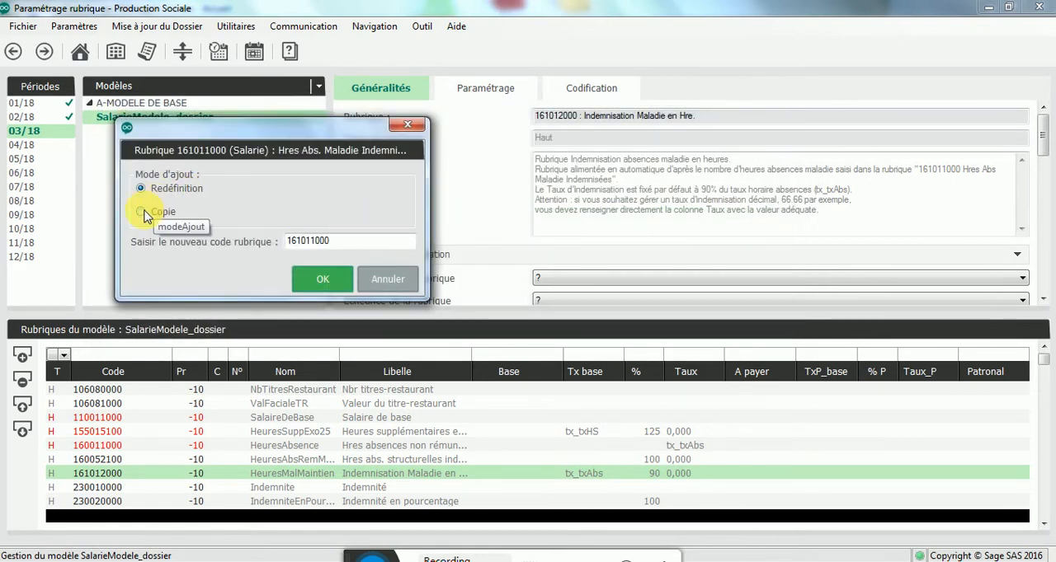
click(143, 213)
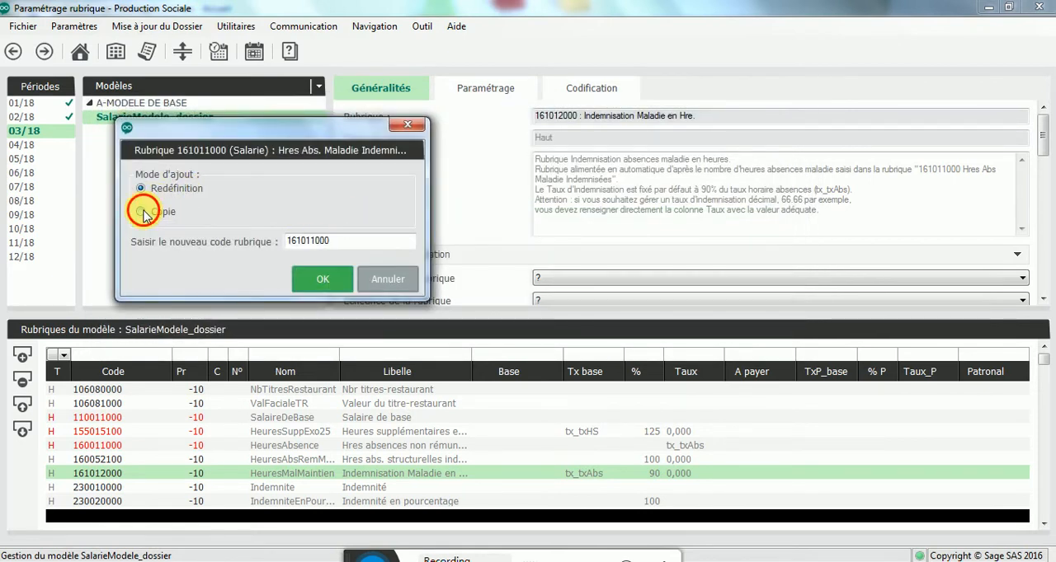
double_click(366, 241)
click(365, 245)
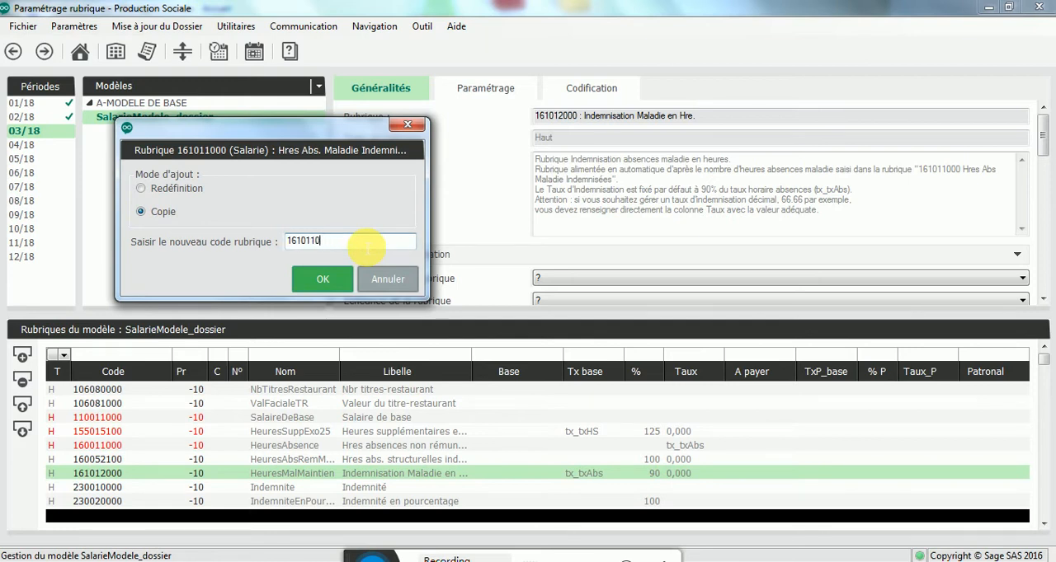
text(10)
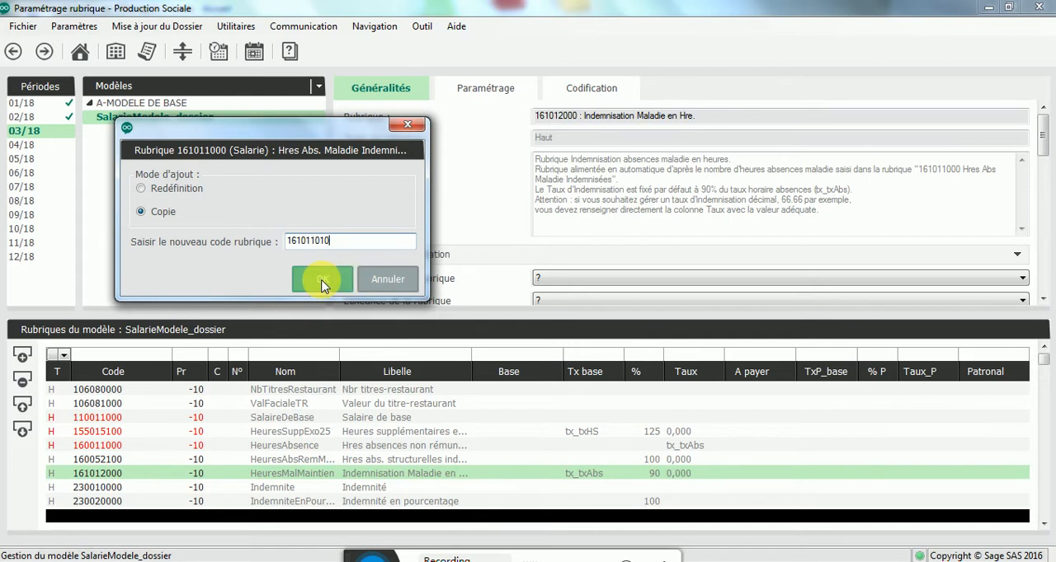
click(328, 280)
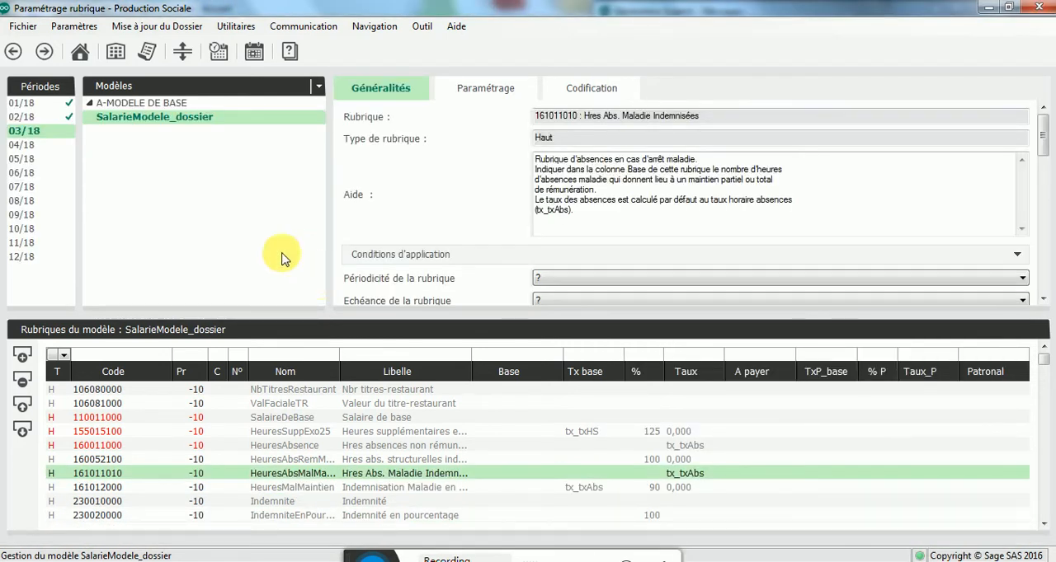
Step: Add a Haut rubrique to the model by copying 161012000 Indemnisation Maladie en Hre. (Salarie) under the new code 161012010
click(25, 353)
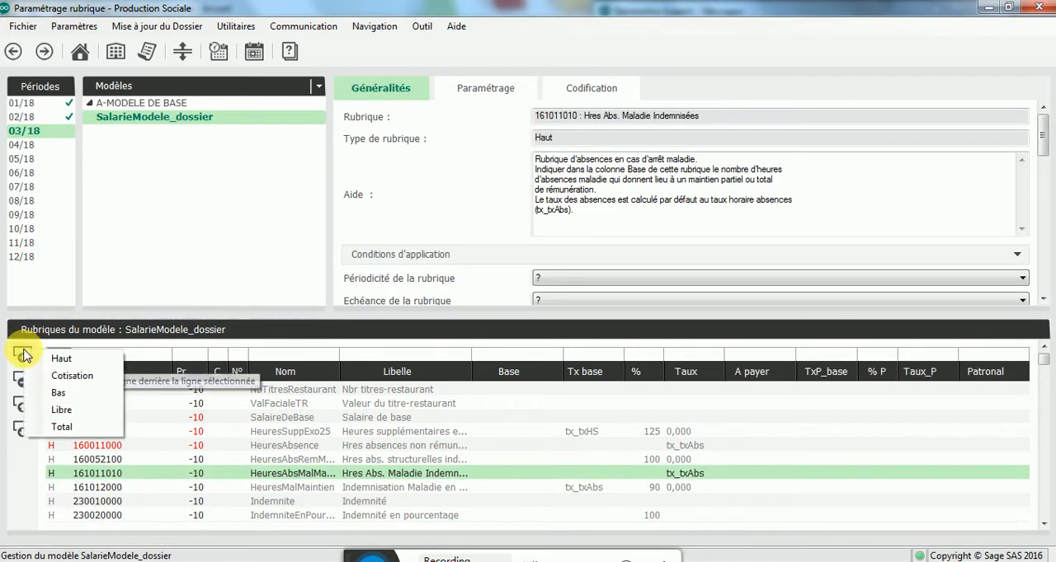
click(90, 356)
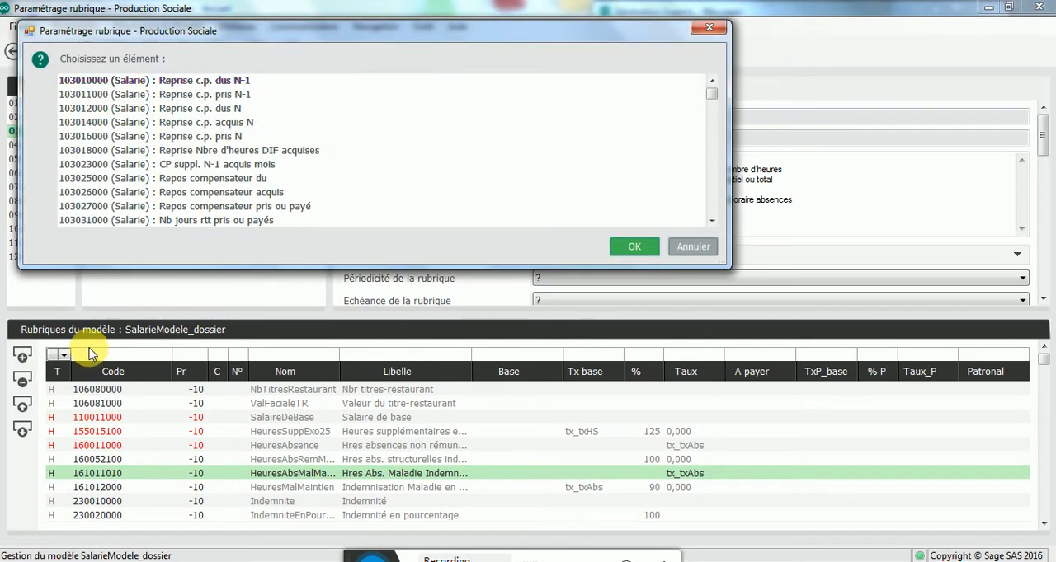
click(711, 221)
click(712, 222)
click(711, 222)
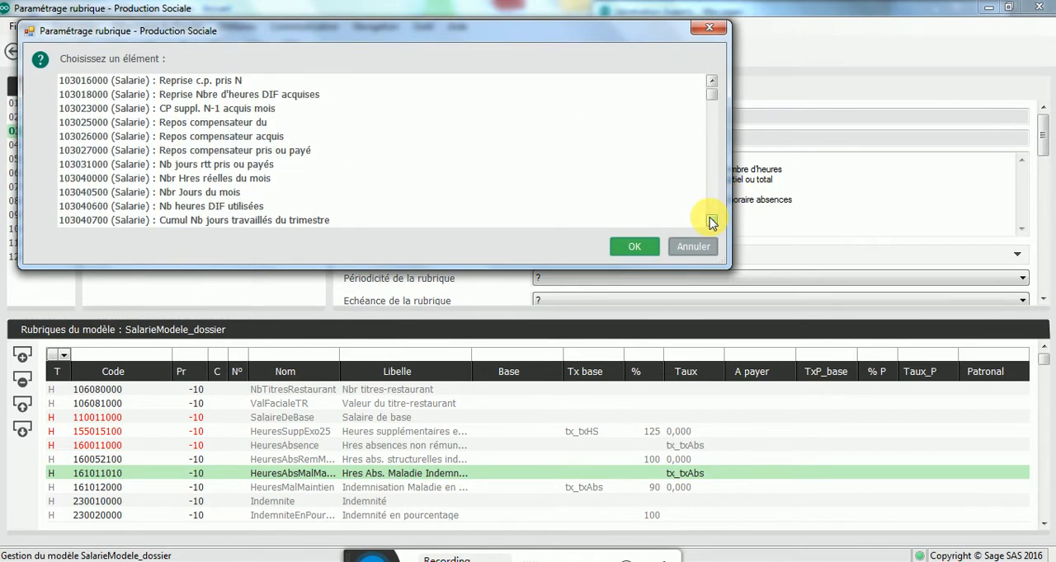
click(712, 222)
click(712, 221)
drag(711, 221, 711, 221)
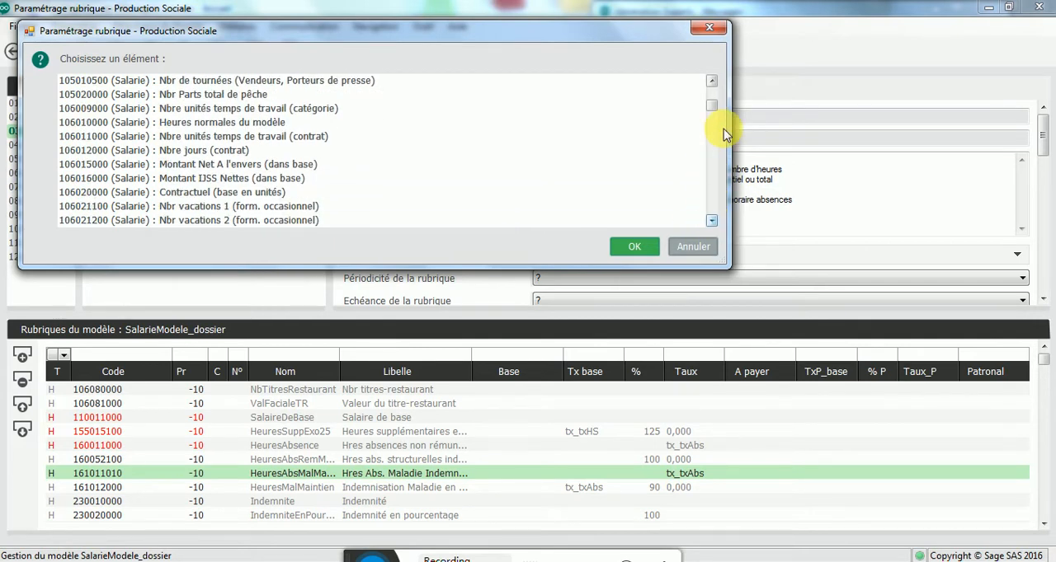
drag(712, 106, 715, 145)
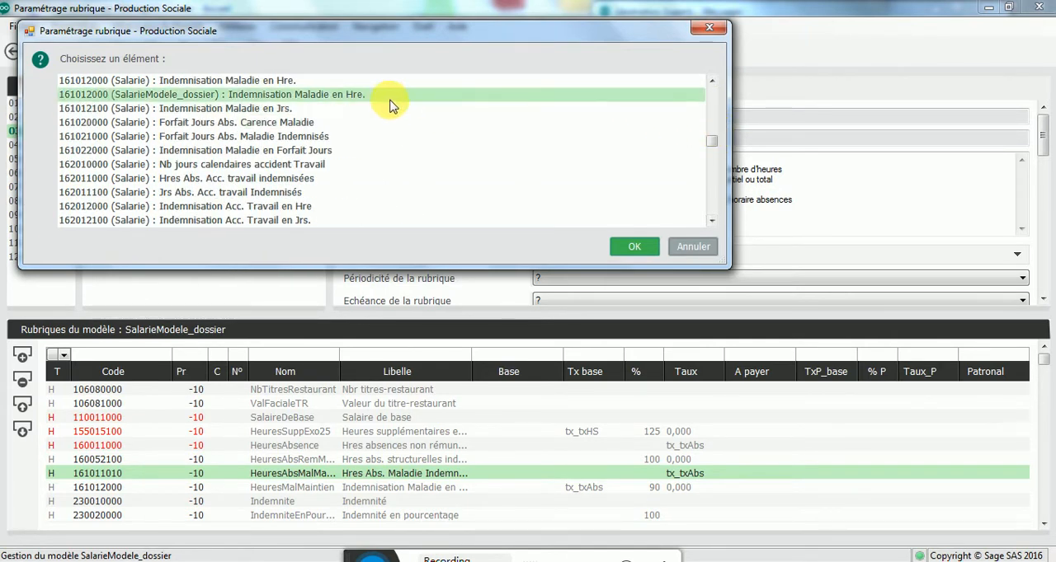
double_click(358, 83)
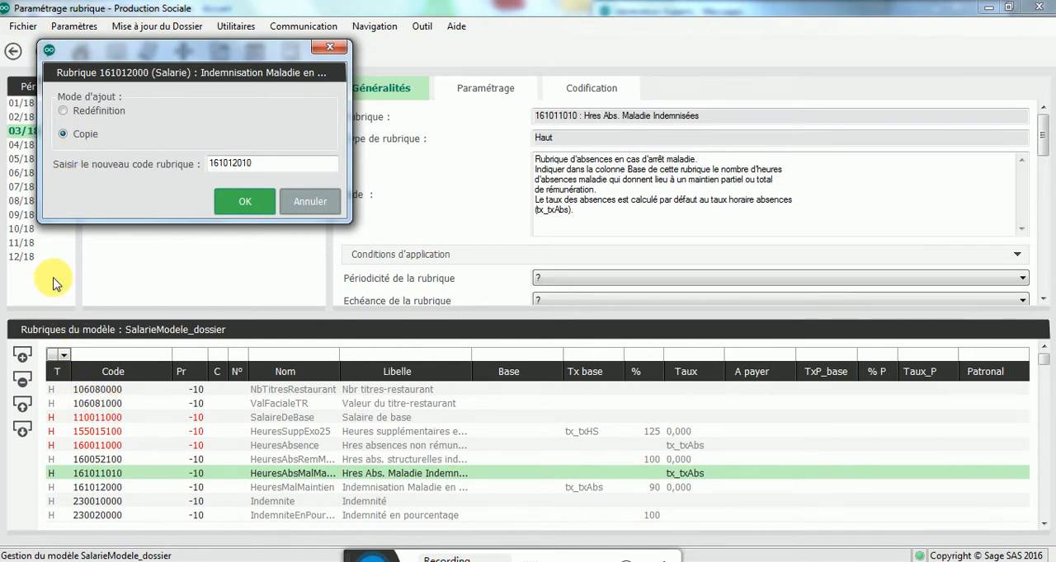
click(251, 205)
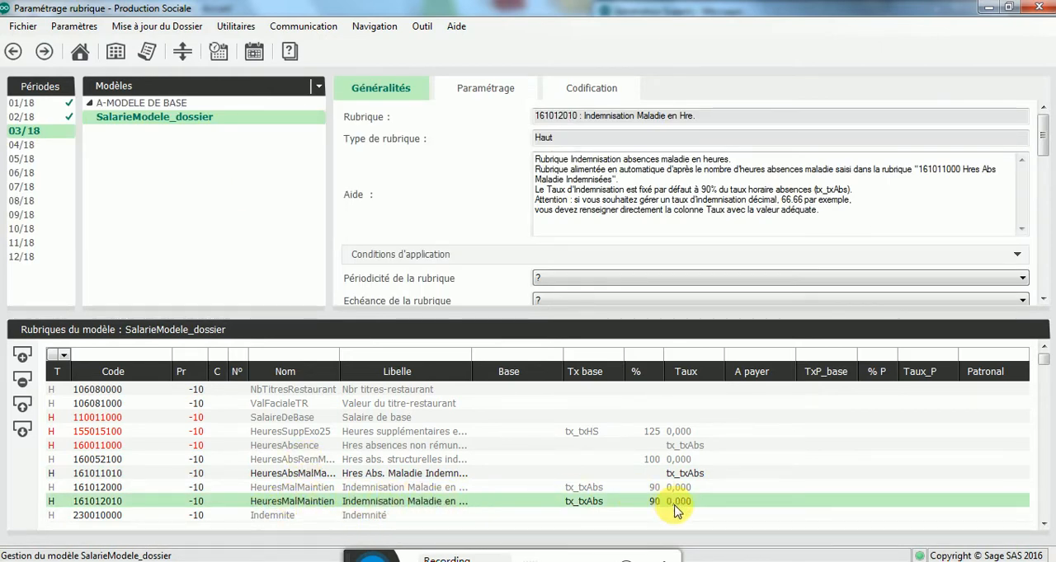
Step: Set the percentage of rubrique 161012010 to 66
click(648, 502)
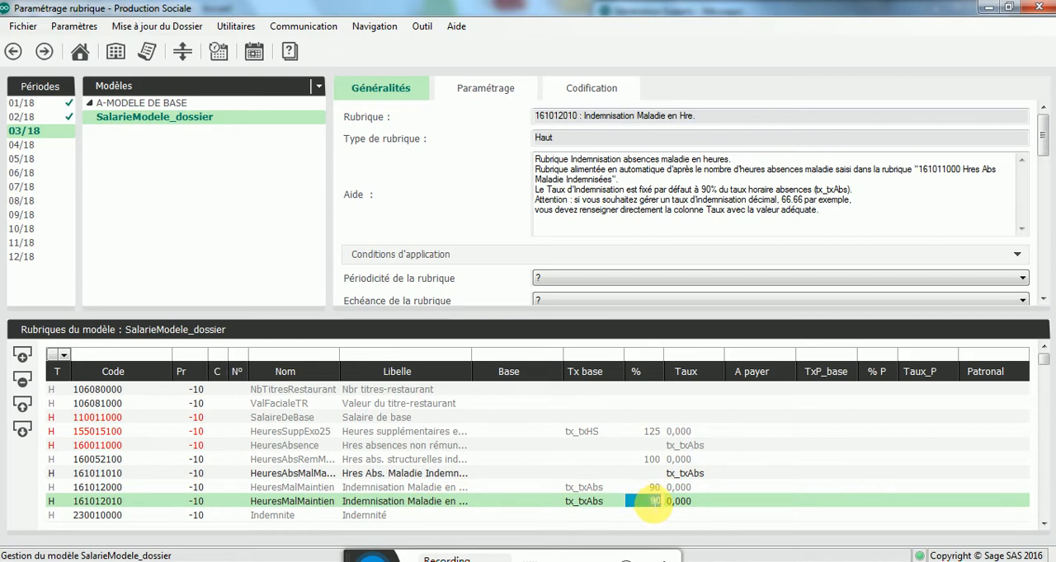
text(6)
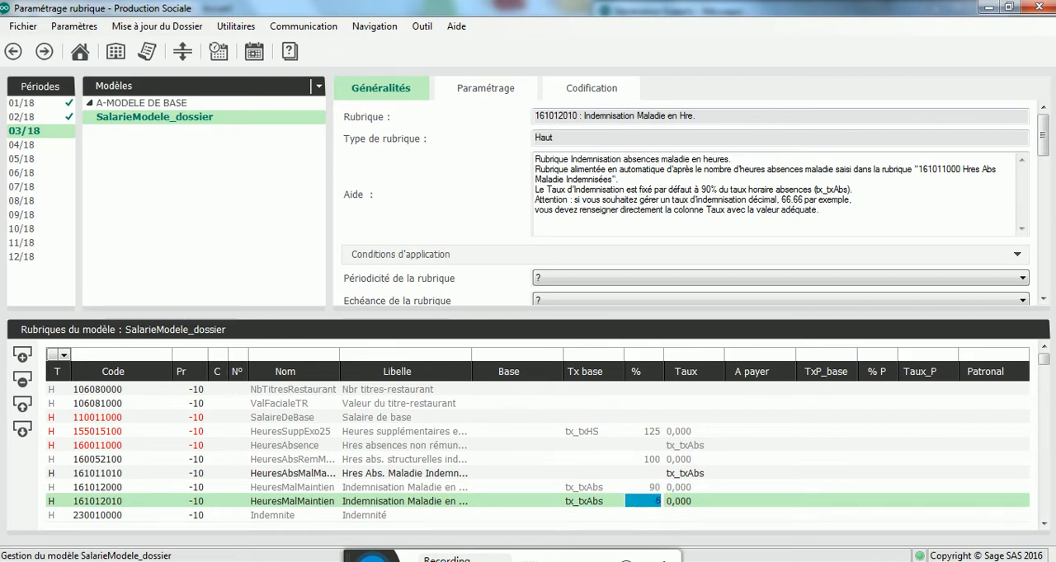
text(6)
key(Tab)
key(Tab)
key(Tab)
key(Tab)
key(Tab)
key(Tab)
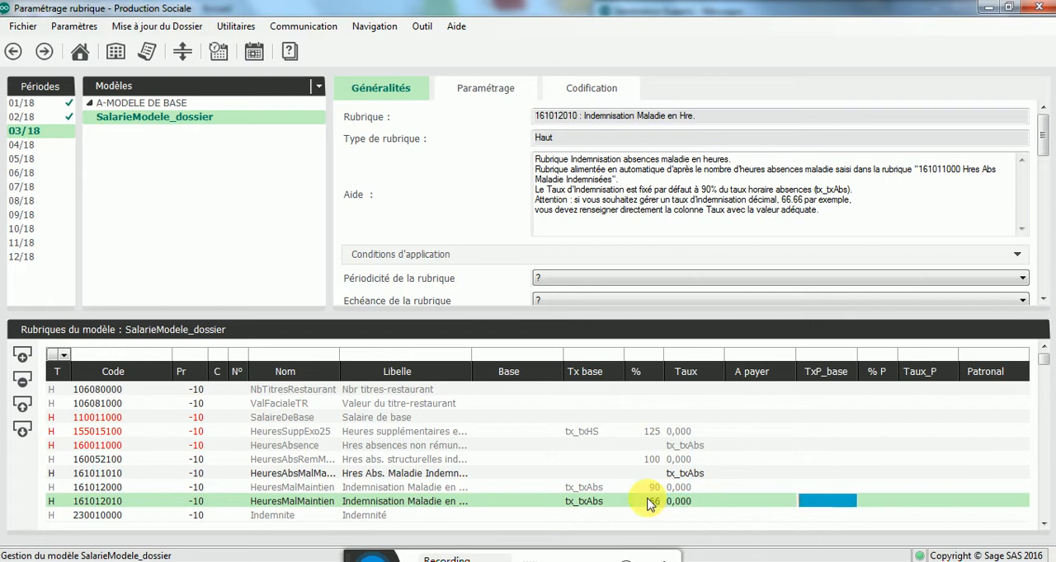
Step: Widen the Libelle column and change the label of rubrique 161011010 to "Hres Abs. Maladie Indemnisées 66%"
click(483, 358)
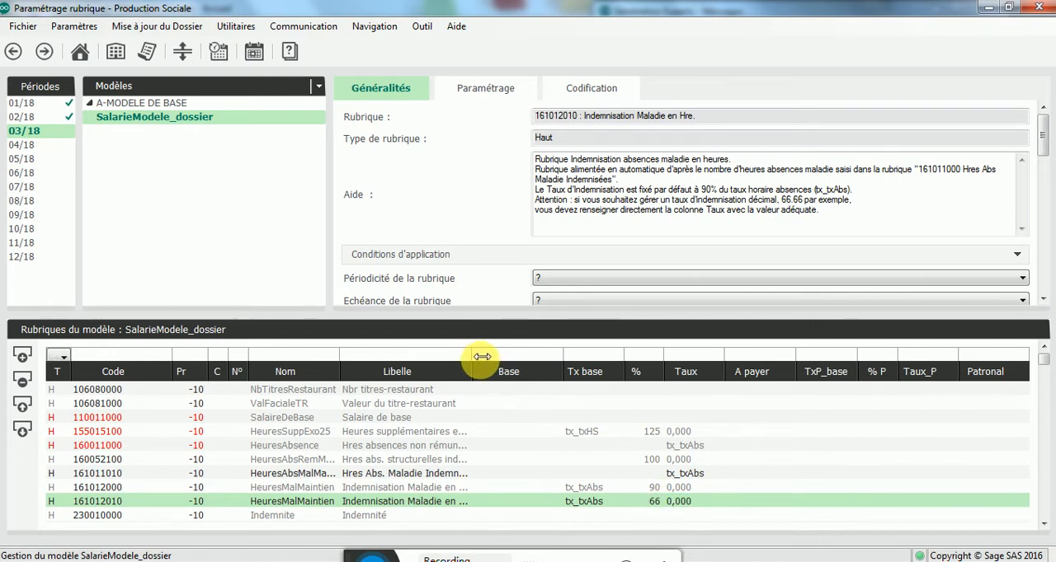
drag(482, 357, 547, 358)
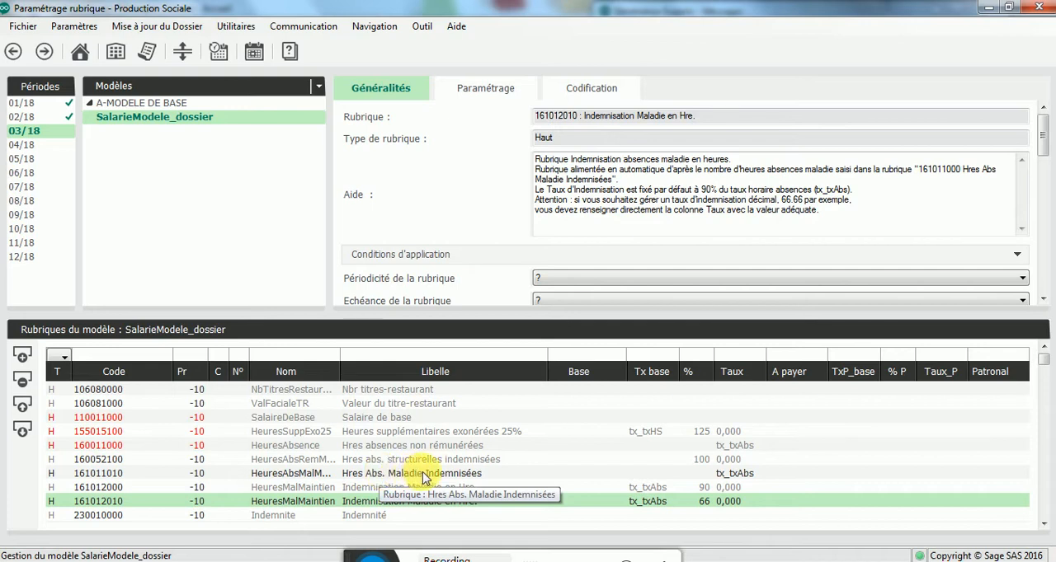
click(520, 473)
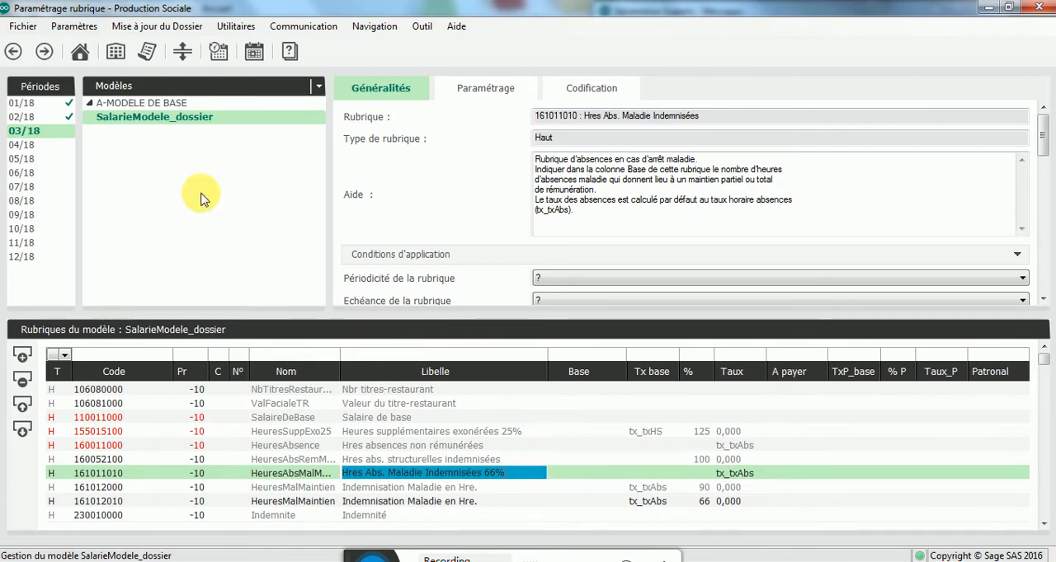
click(111, 87)
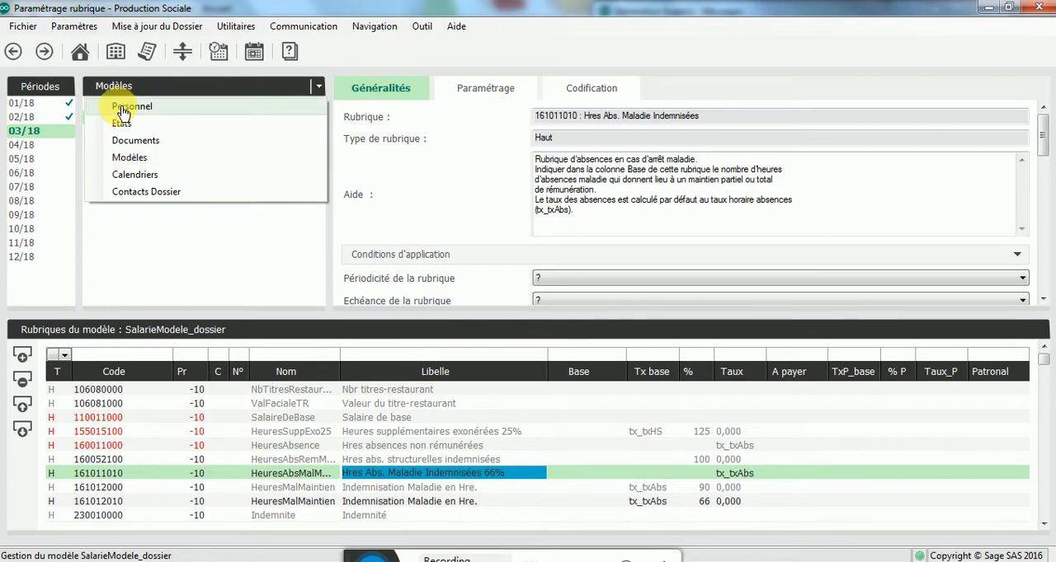
click(122, 107)
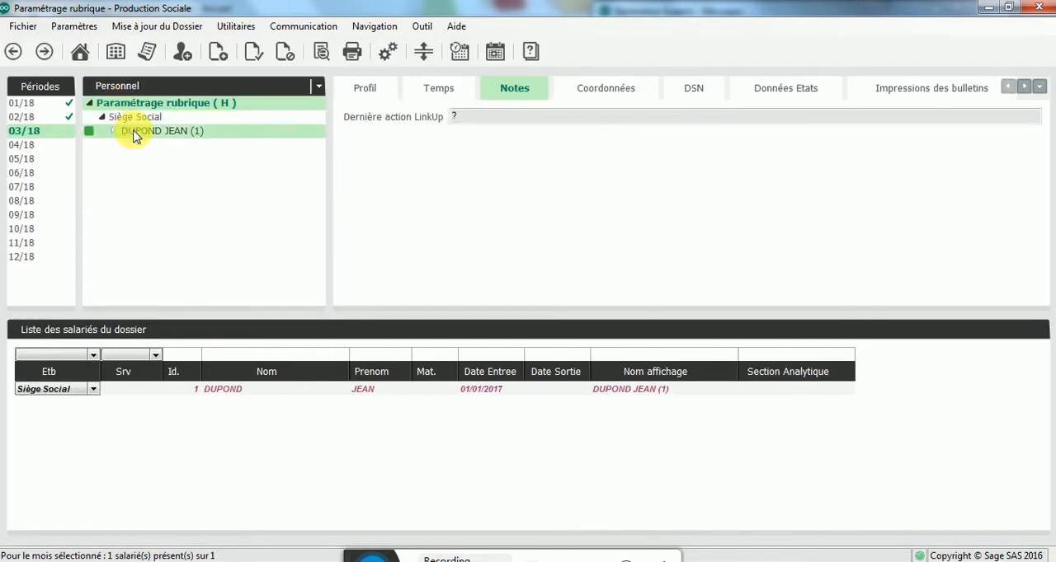
double_click(135, 140)
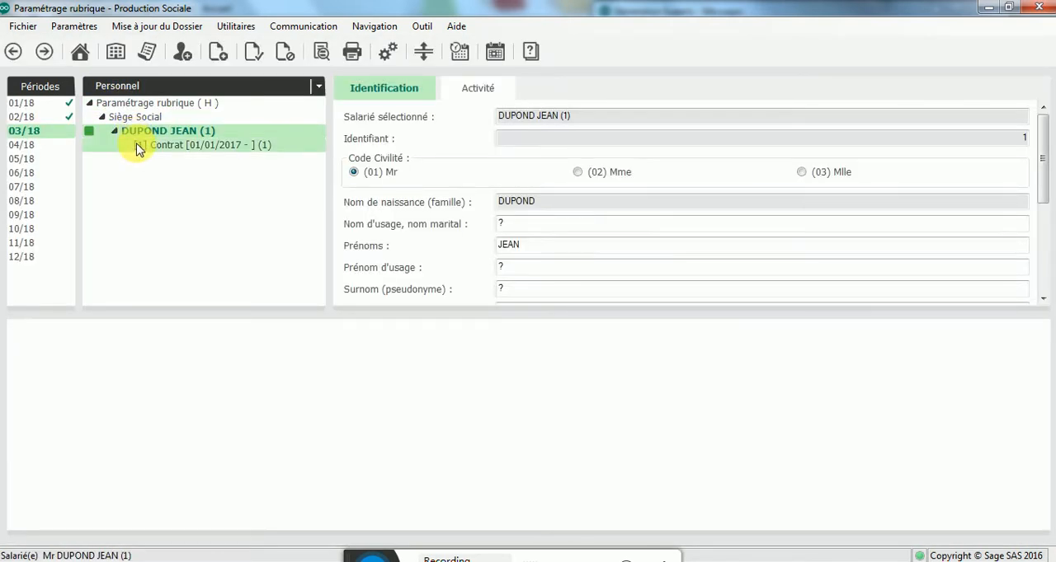
click(165, 145)
right_click(139, 146)
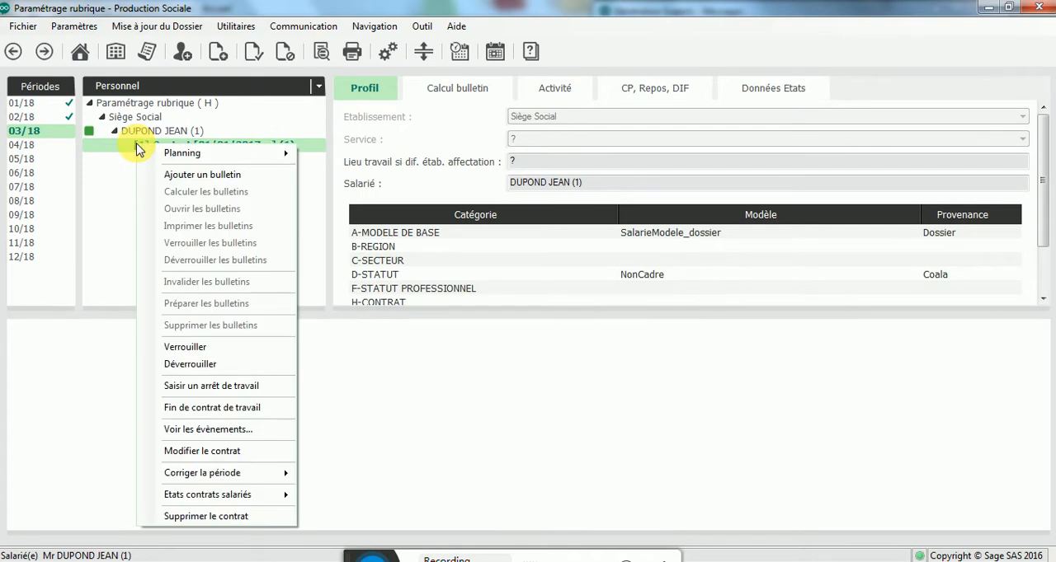
click(206, 180)
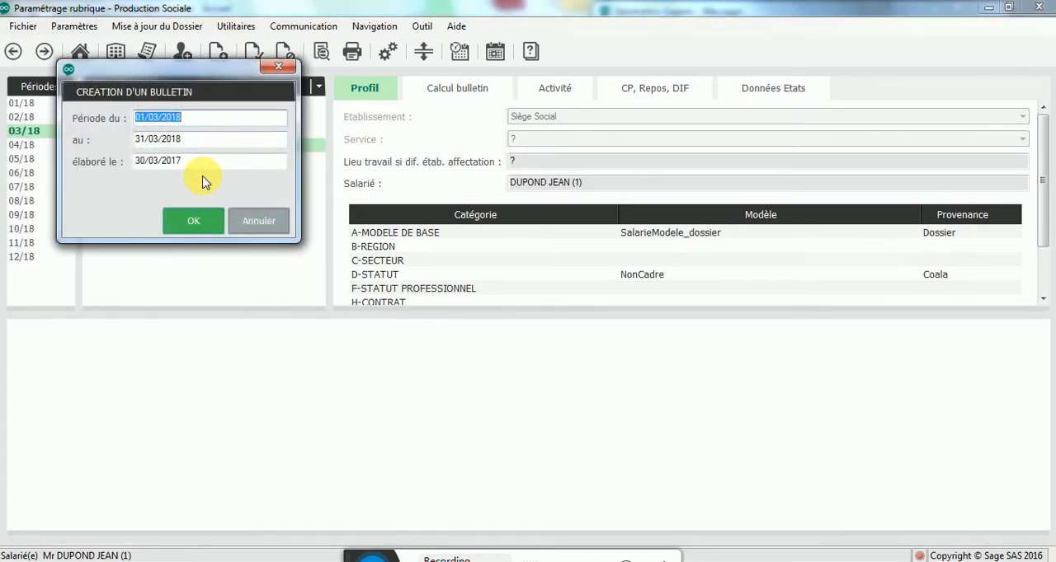
click(260, 221)
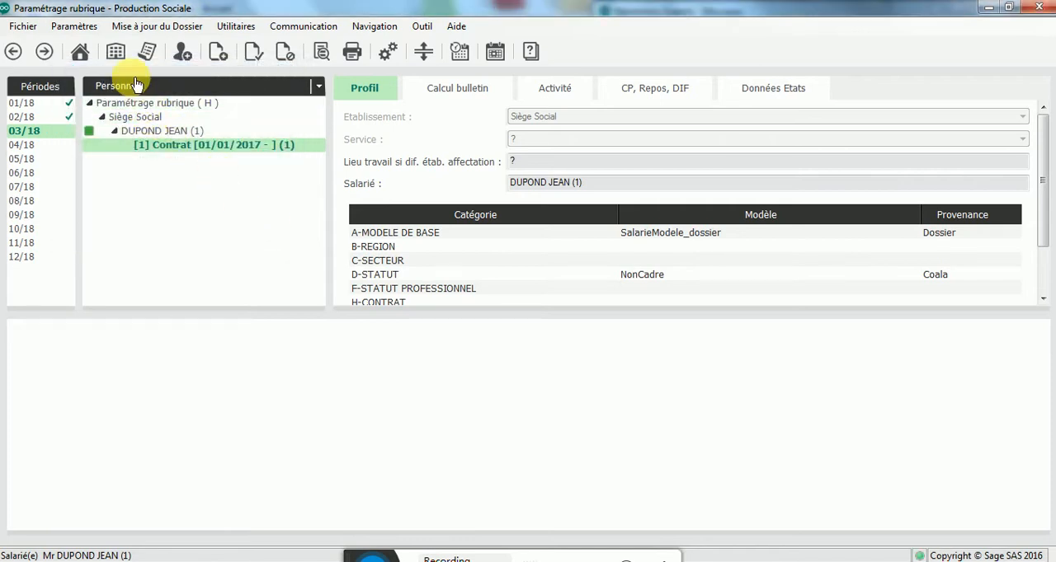
Step: Reopen the SalarieModele_dossier model, dismissing the notice about missing URSSAF/ARRCO funds, and select rubrique 161011010
click(137, 86)
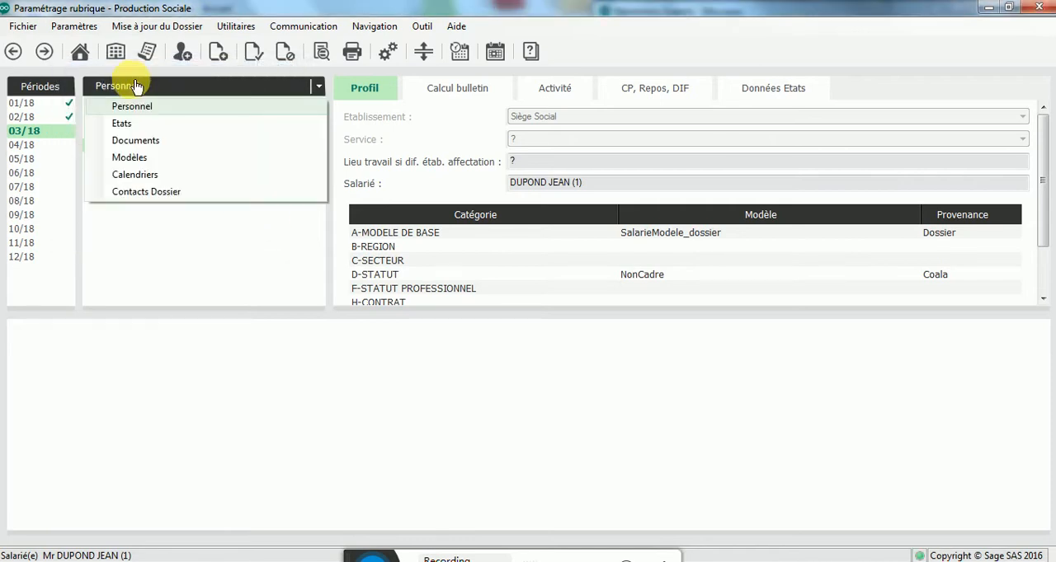
click(130, 157)
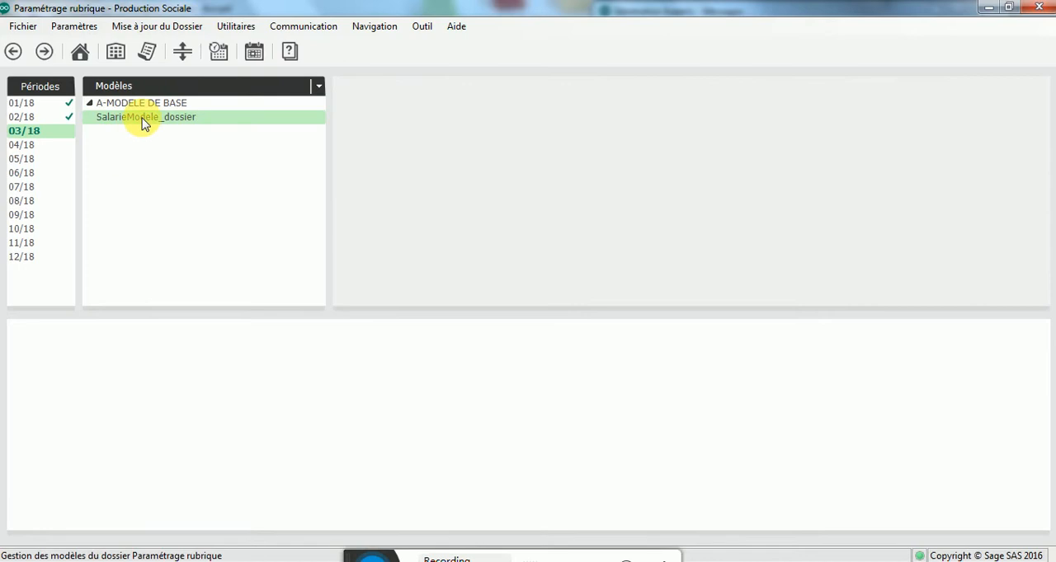
click(143, 121)
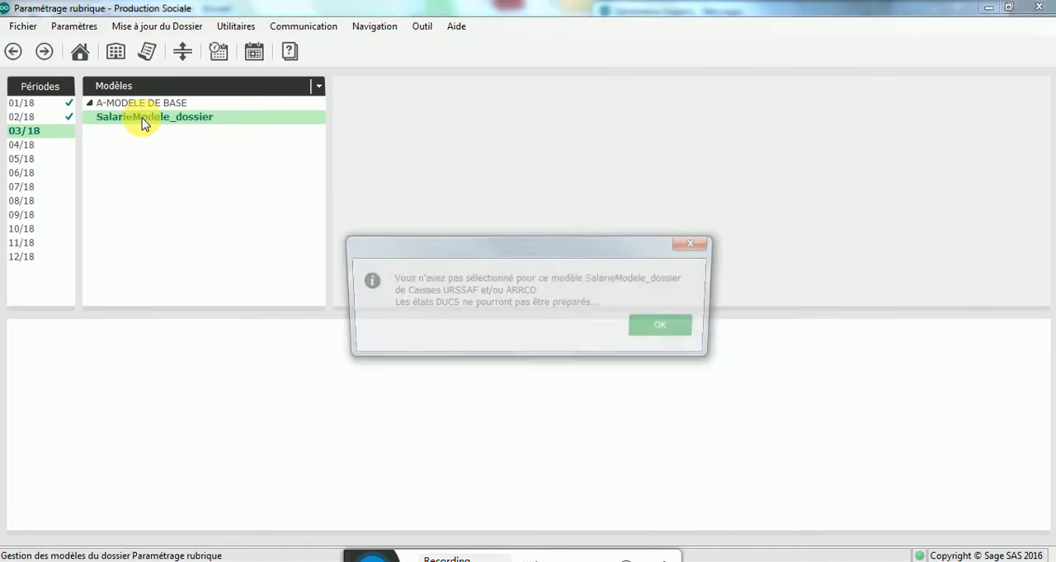
click(668, 328)
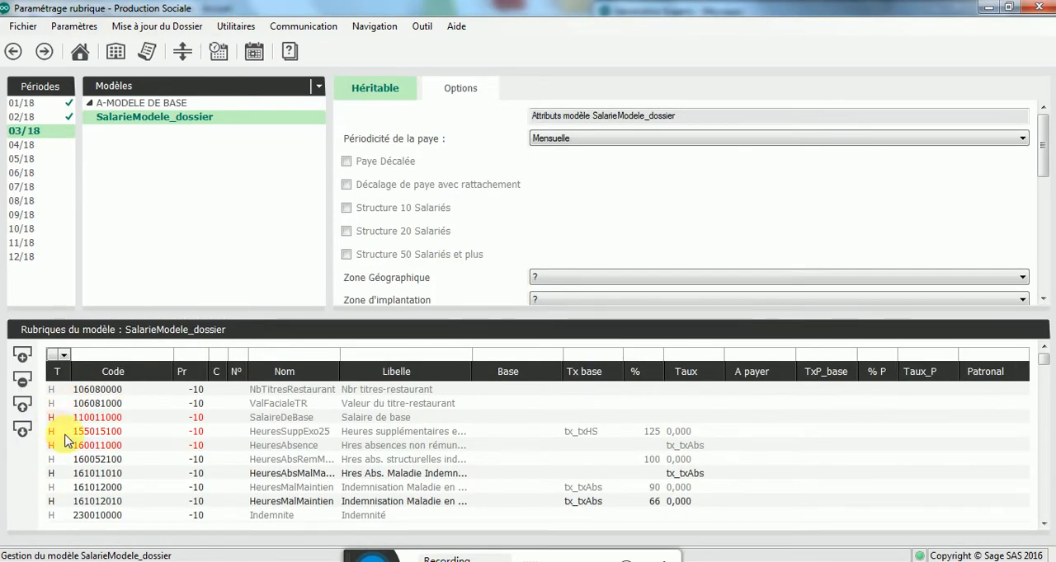
click(115, 477)
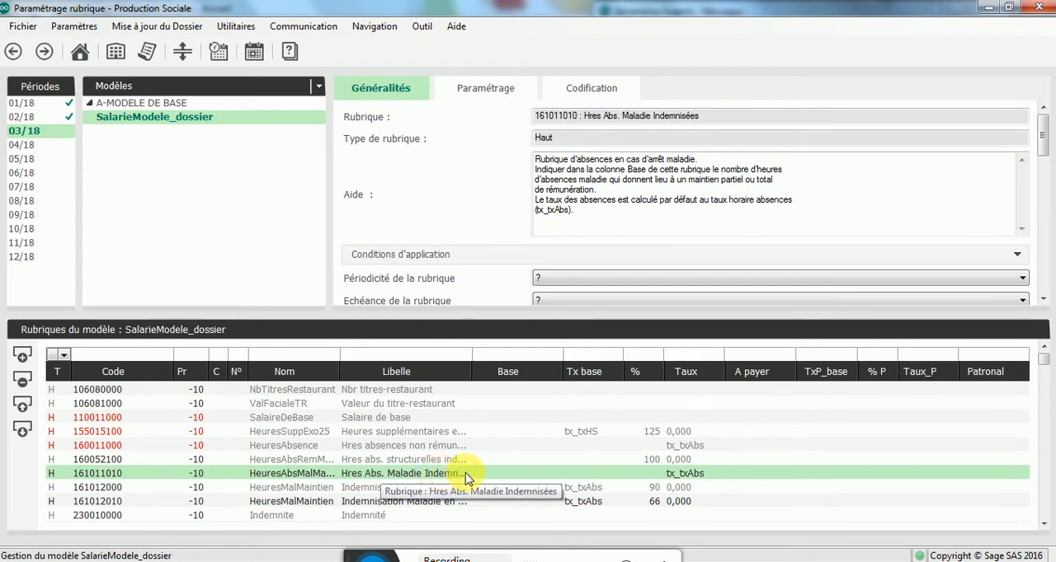
Step: Change the linked rubrique code (Code rubrique liée) of rubrique 161012010 to 161011010
click(395, 509)
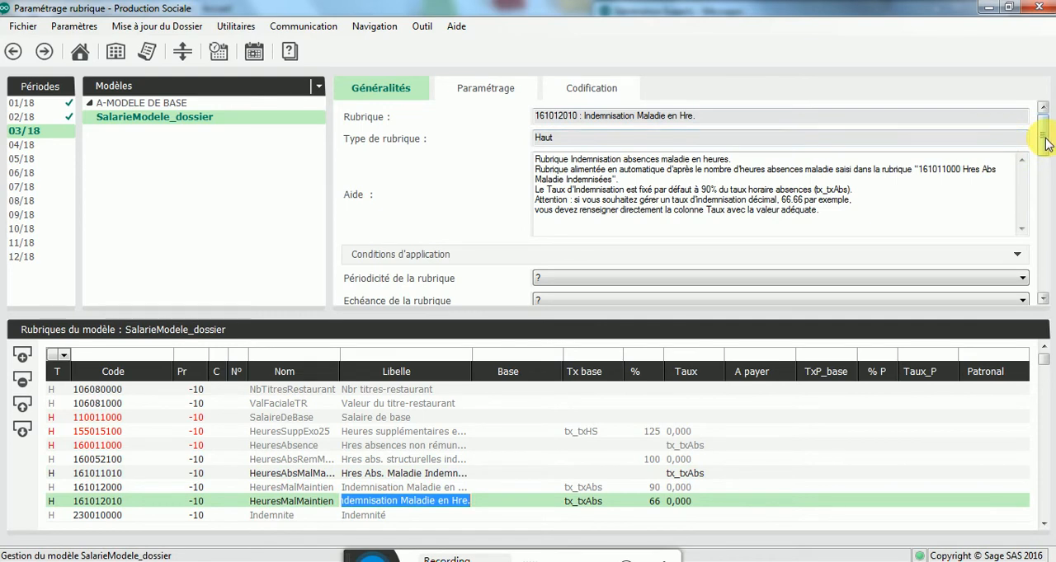
drag(1045, 137, 1043, 271)
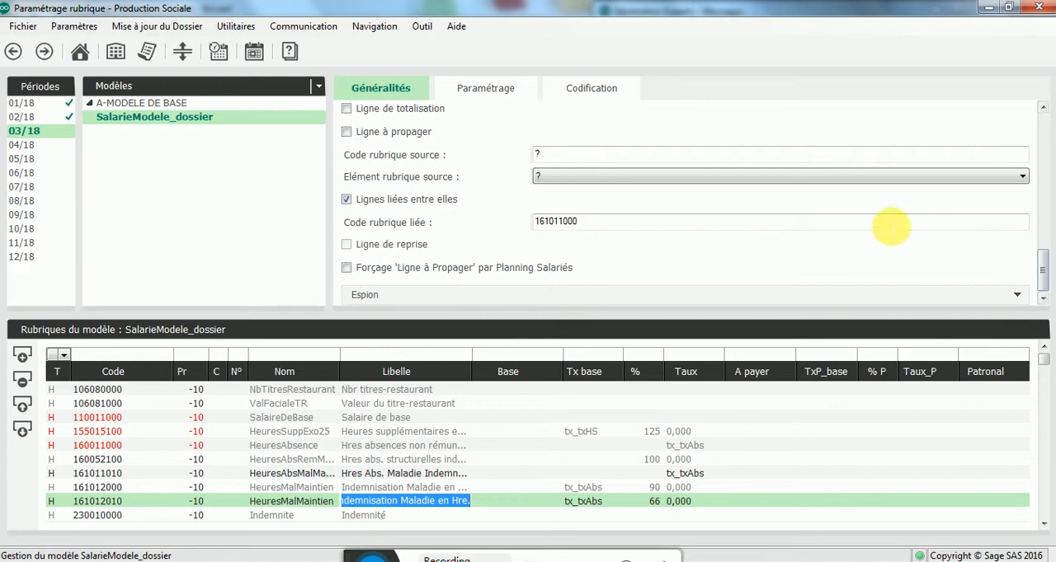
click(657, 226)
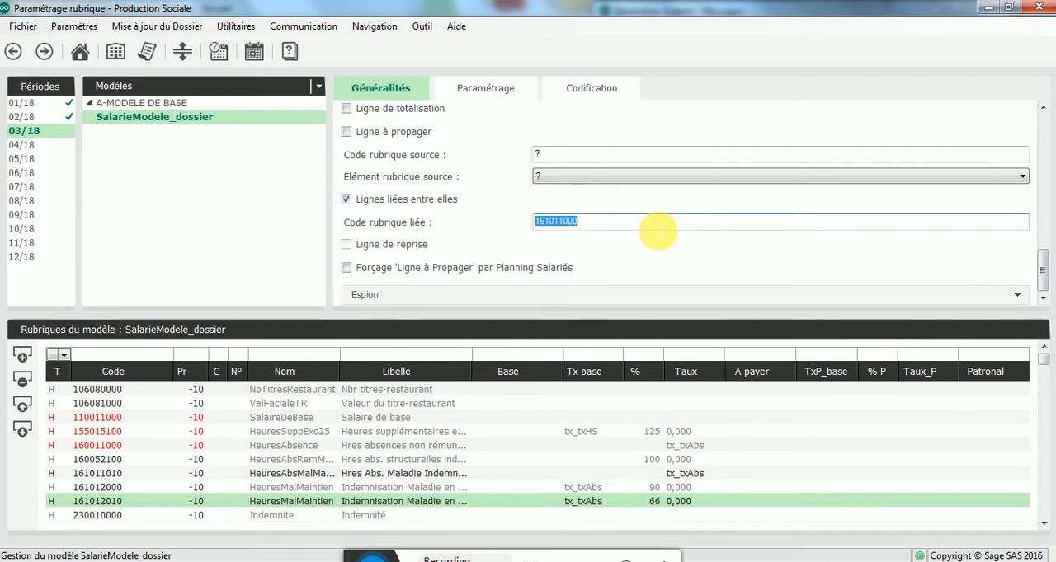
click(657, 227)
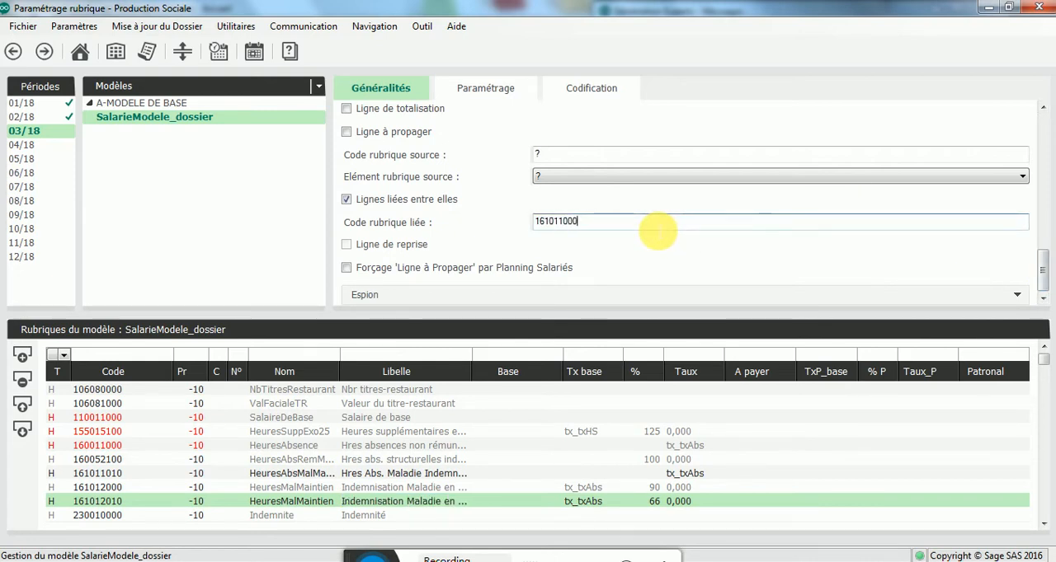
key(BackSpace)
text(1)
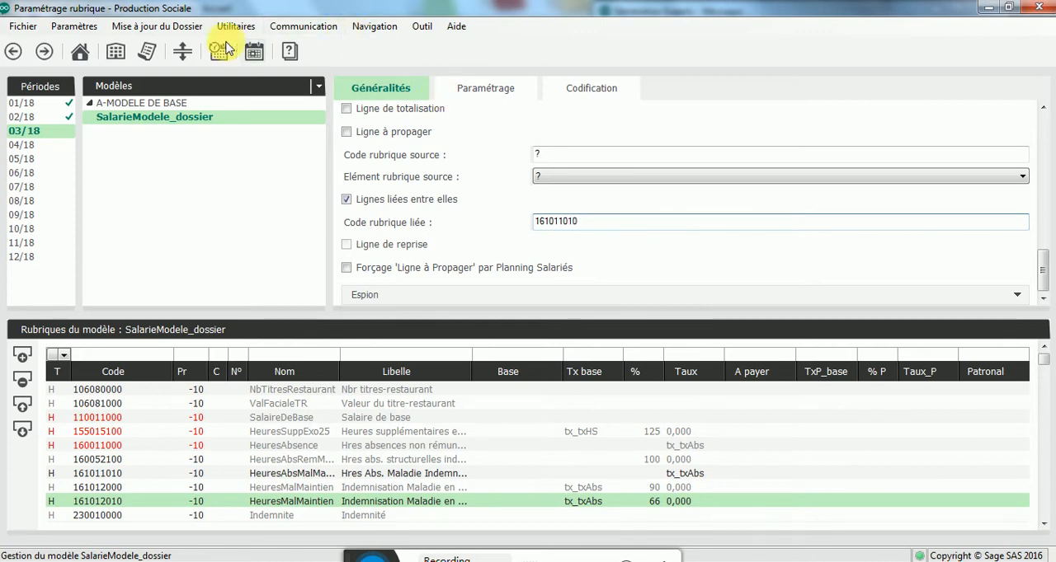
Step: Return to the personnel list and create the employee's March payslip, accepting the default period 01/03/2018 to 31/03/2018
click(143, 89)
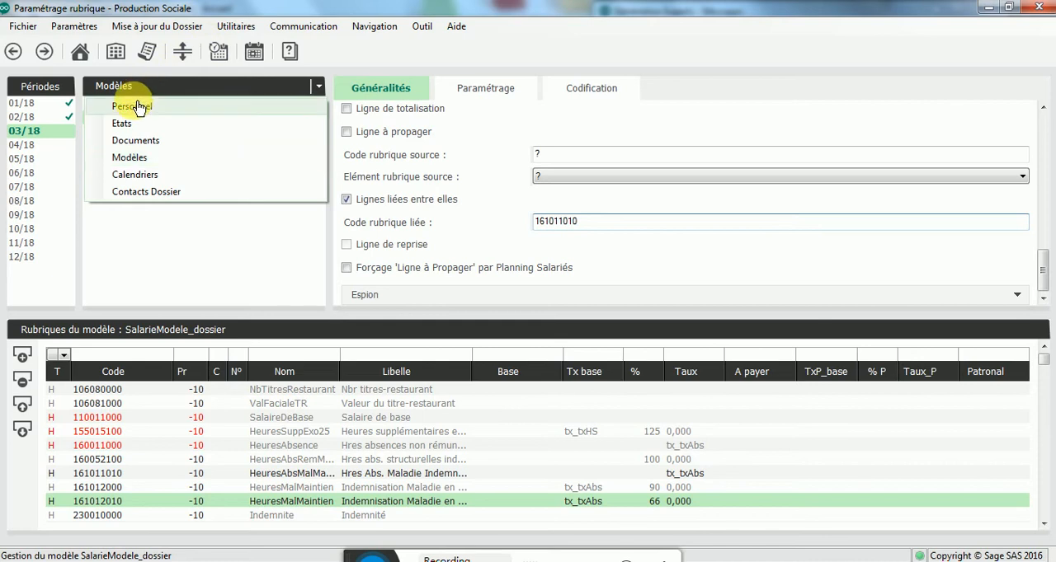
click(137, 107)
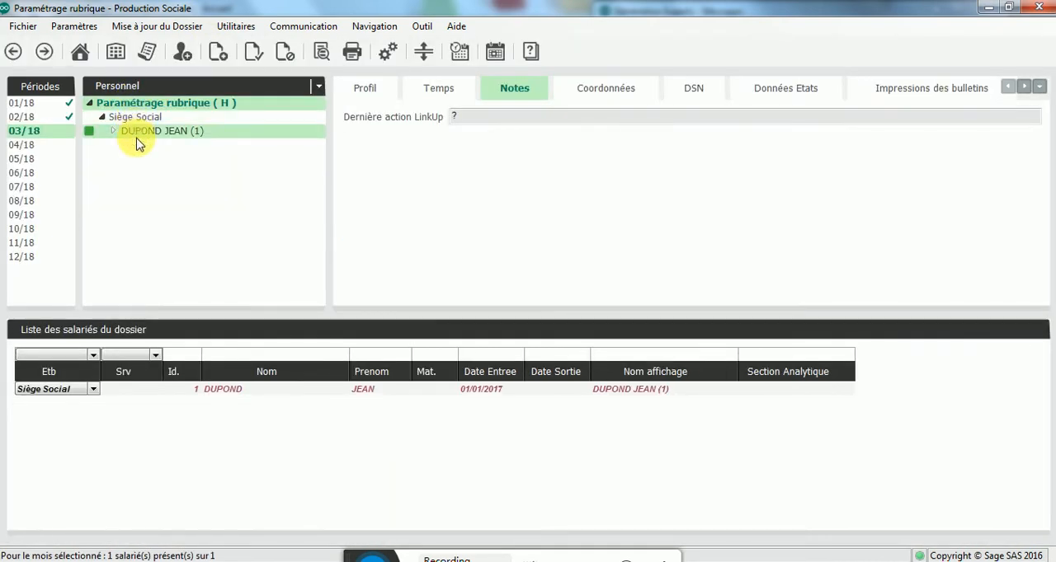
click(138, 134)
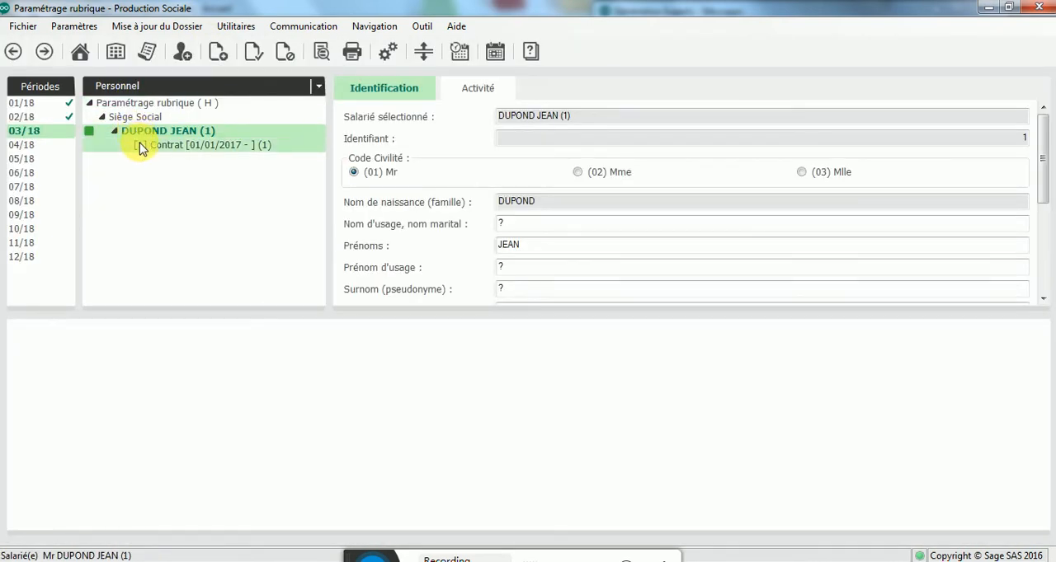
right_click(136, 134)
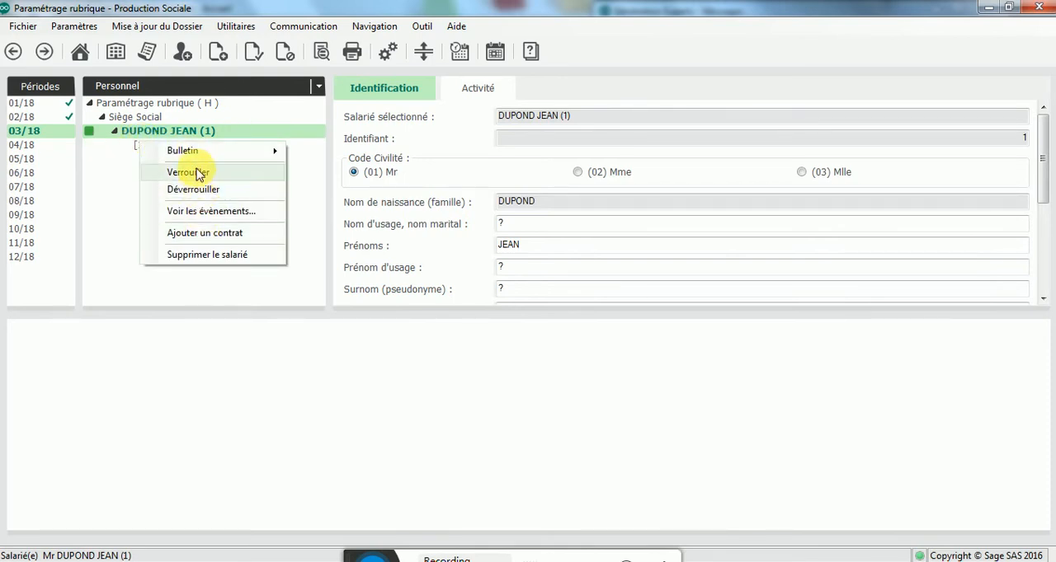
mouse_move(212, 158)
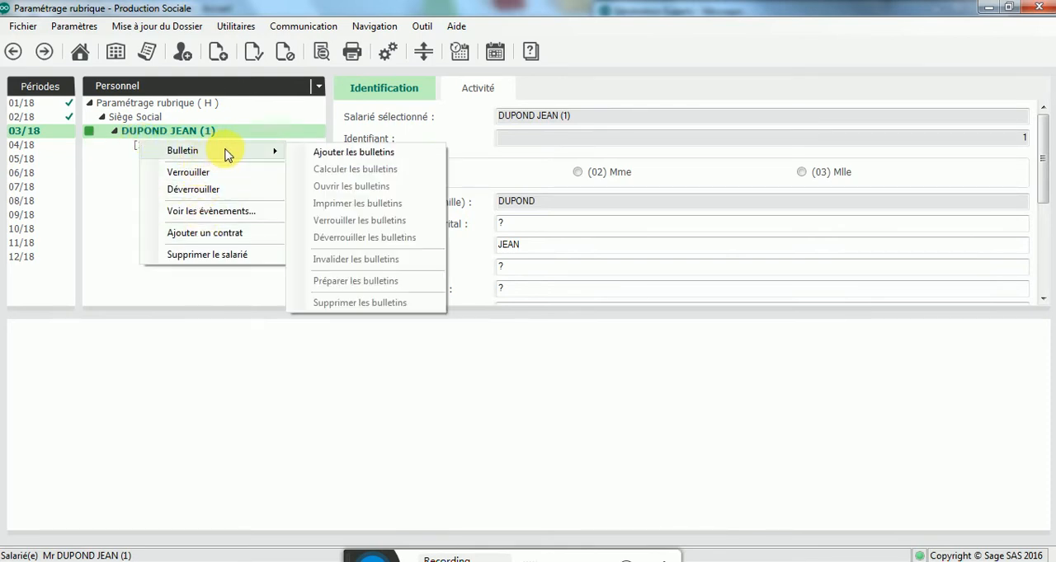
click(334, 155)
click(237, 259)
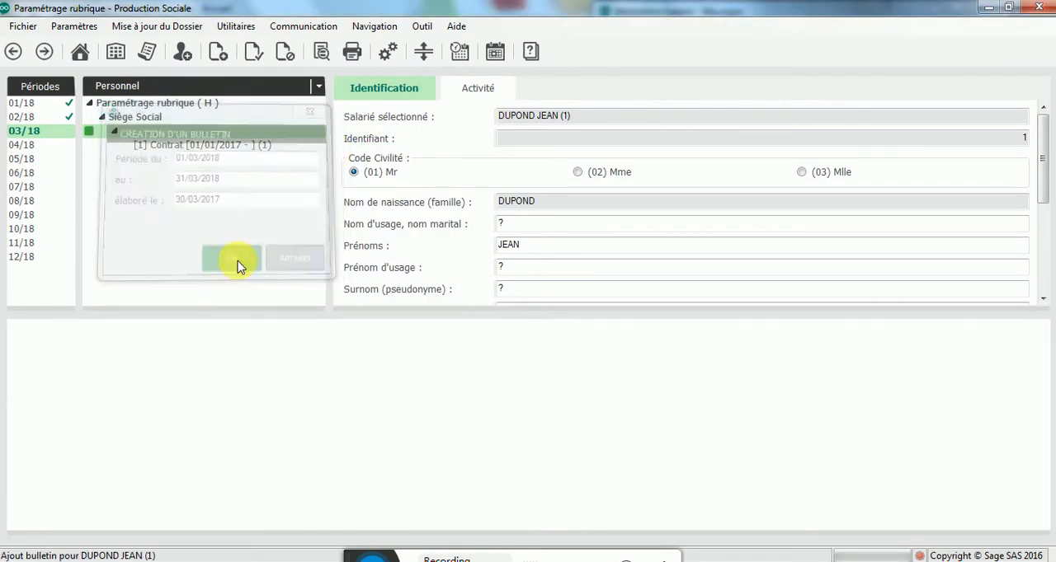
Step: Open the employee's March 2018 payslip and add rubriques 161011000 and 161011010 to it, filtering the rubrique list on code 161011
click(178, 145)
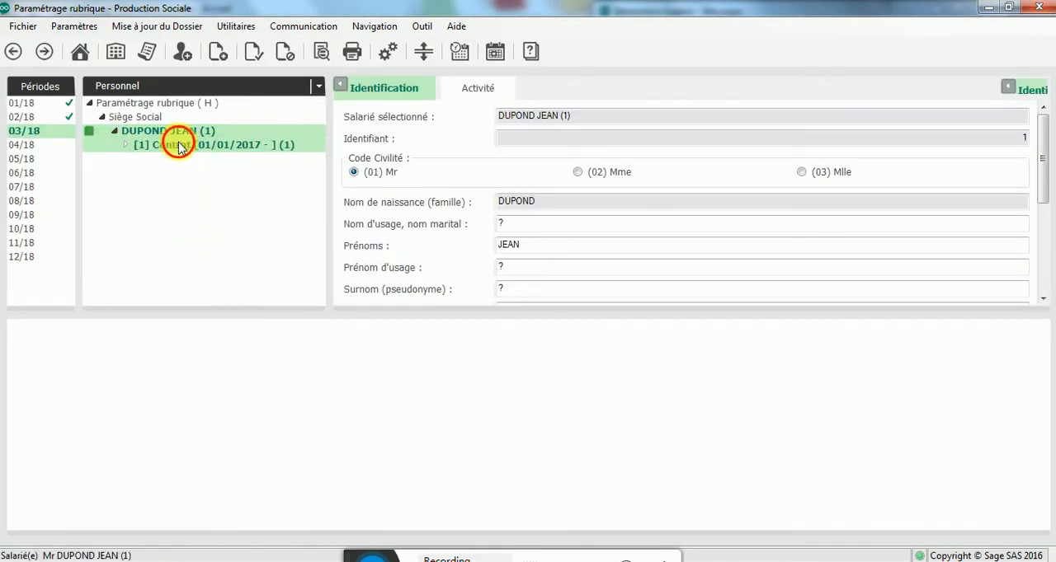
click(177, 162)
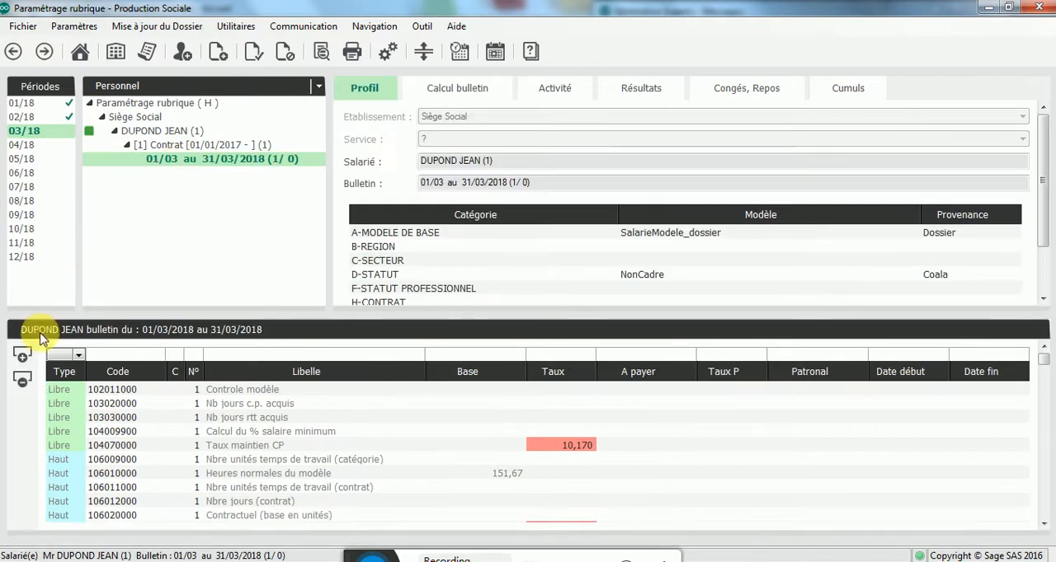
click(22, 355)
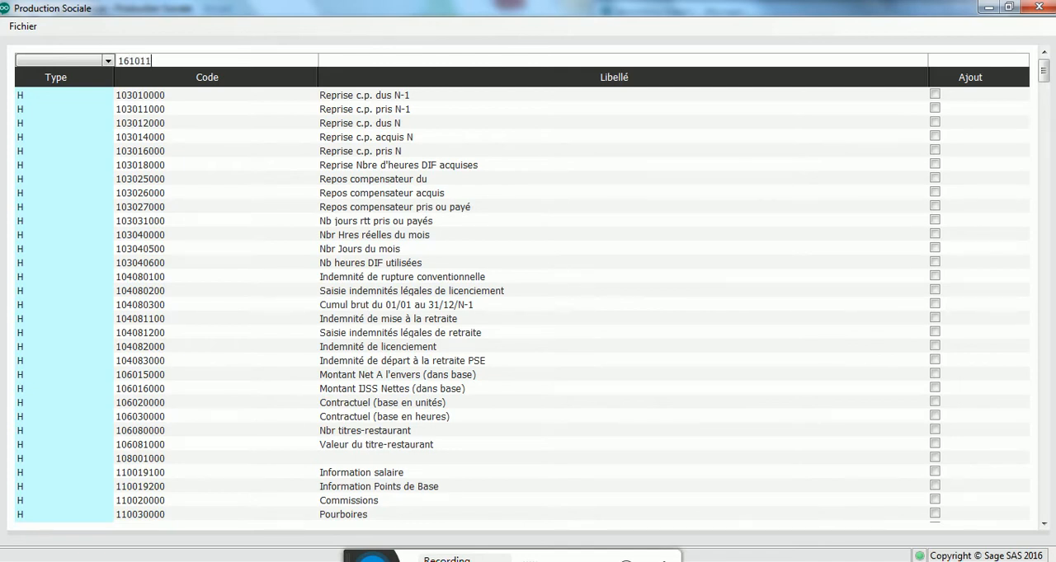
key(Tab)
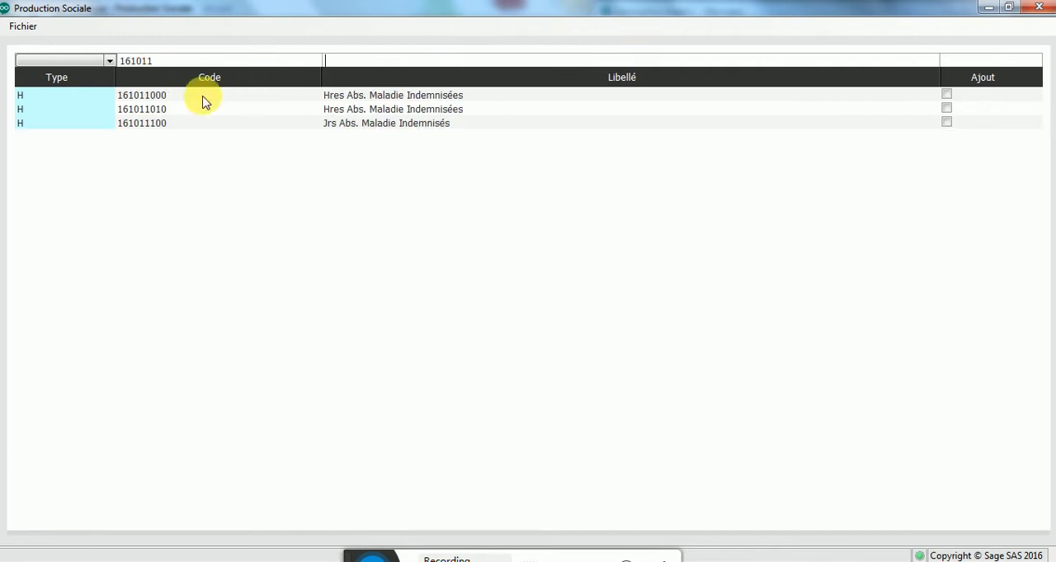
click(946, 96)
click(945, 110)
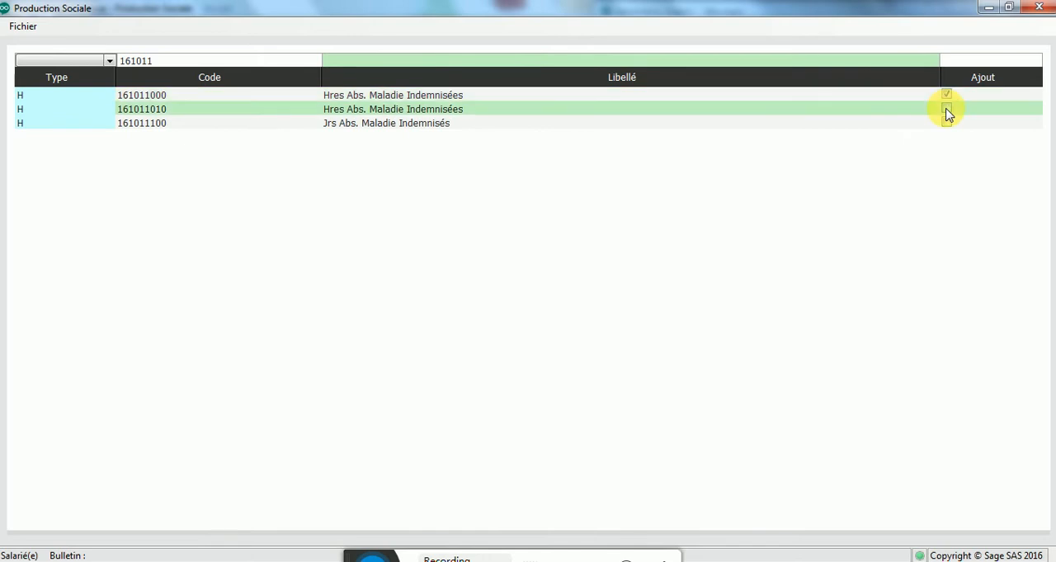
click(1037, 6)
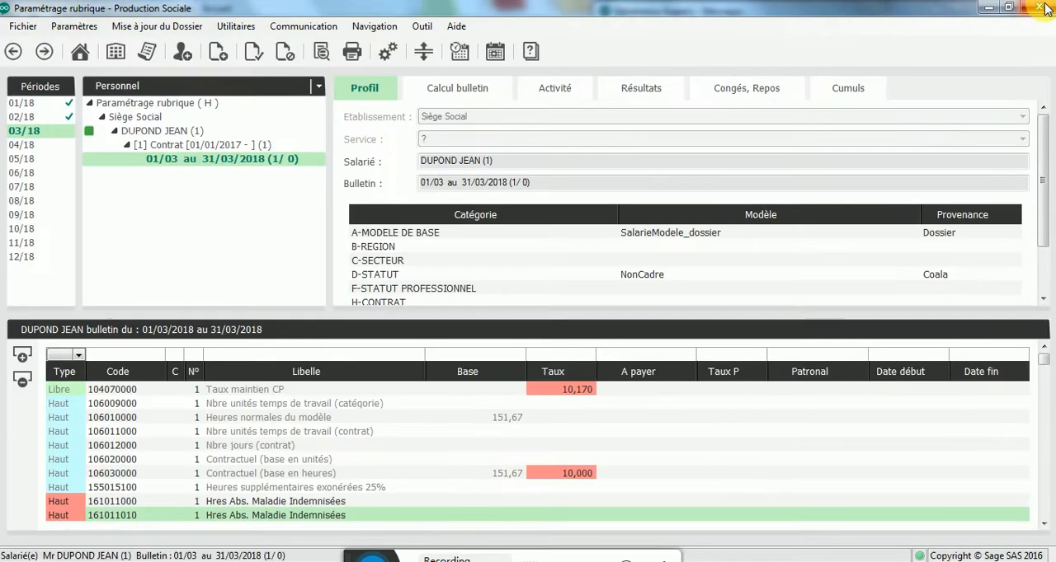
Step: Enter a base of 10 for rubrique 161011000 and 5 for 161011010, accepting the default inactivity period information for both
click(469, 502)
text(10)
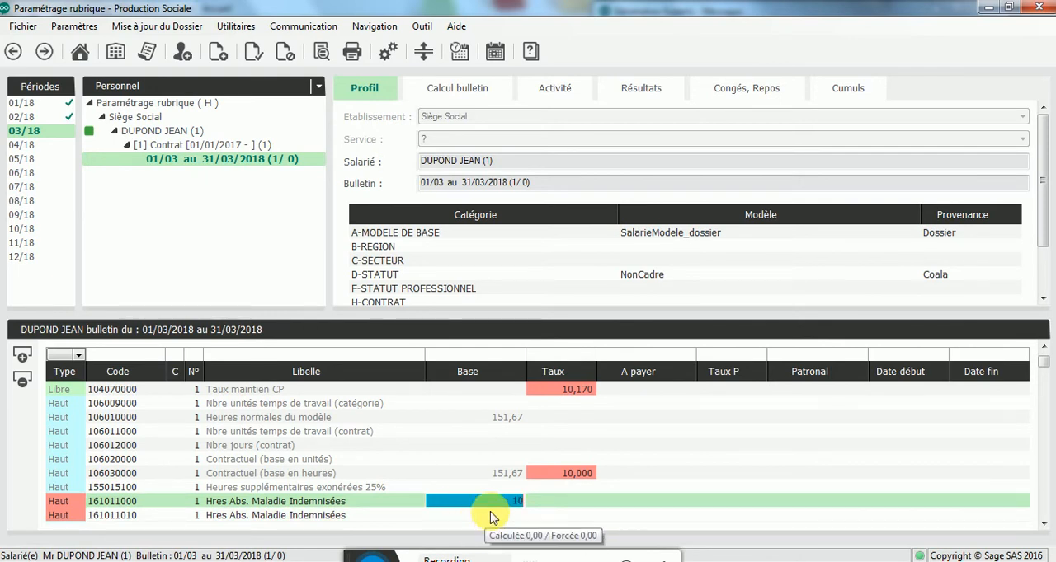
key(Return)
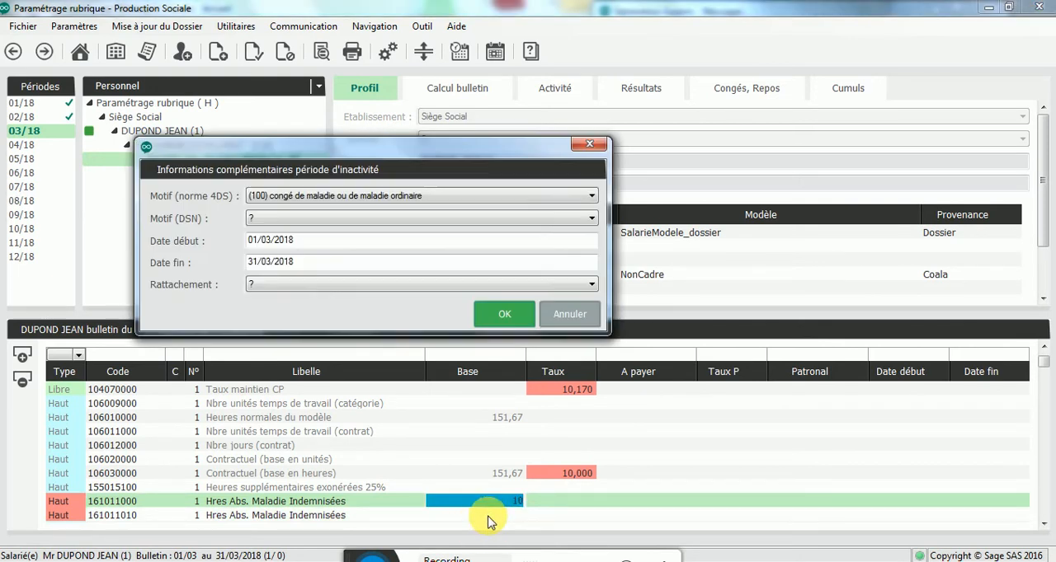
click(504, 315)
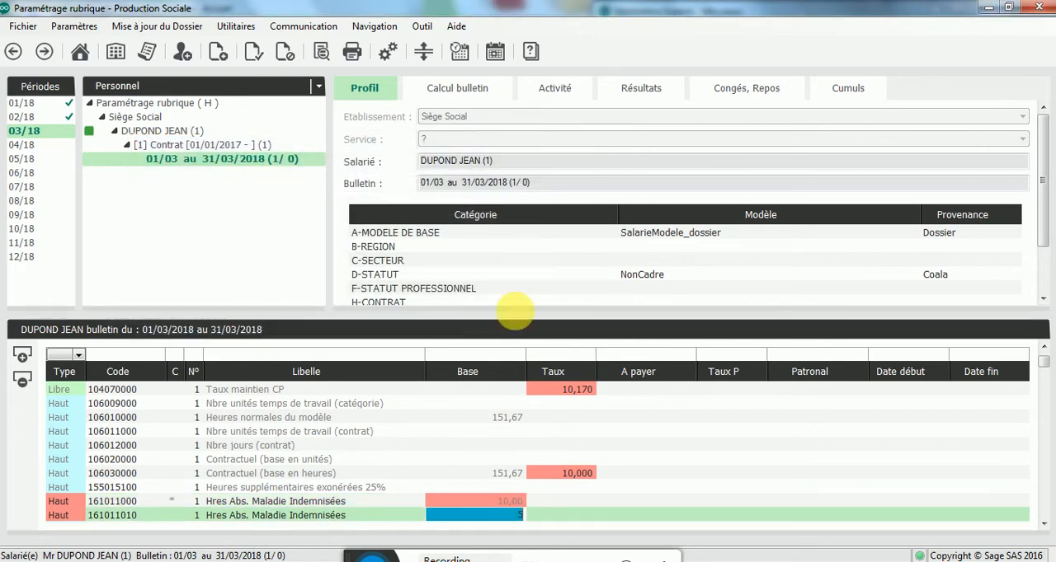
text(5)
key(Return)
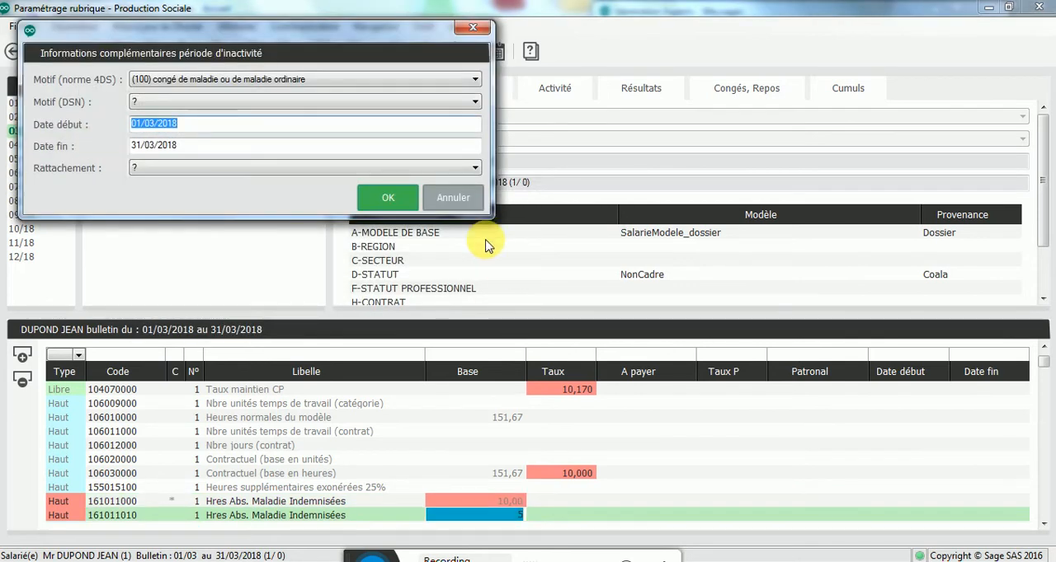
click(387, 198)
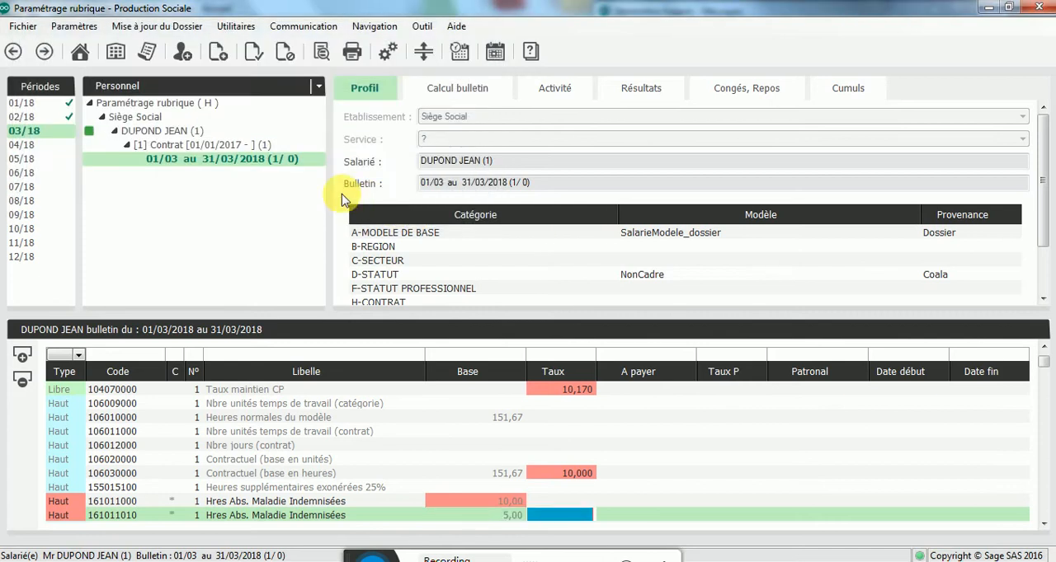
Step: Calculate the March payslip and check its sickness absence and indemnity lines in the full-size print preview
right_click(237, 161)
click(280, 168)
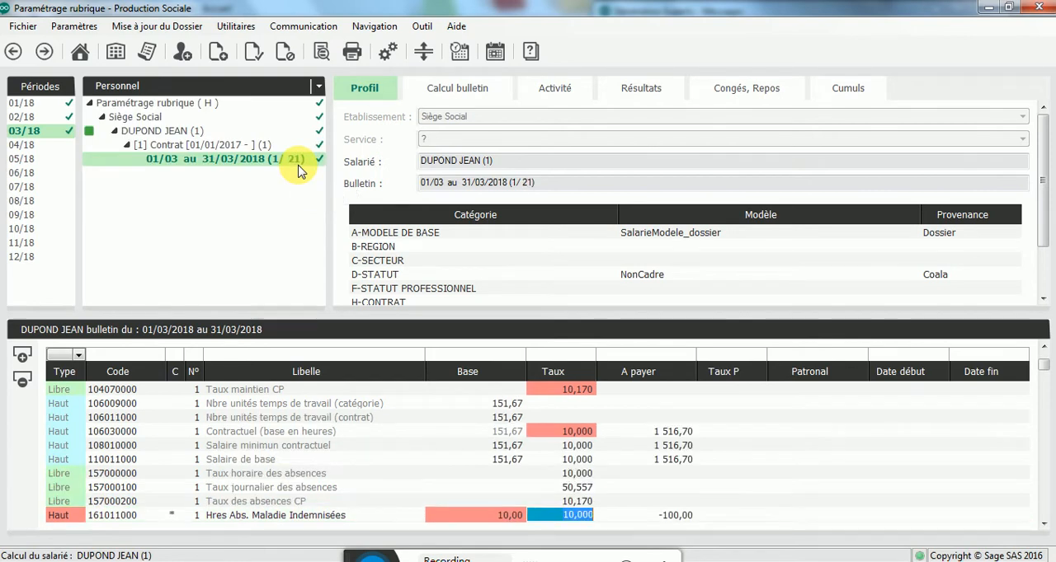
double_click(278, 163)
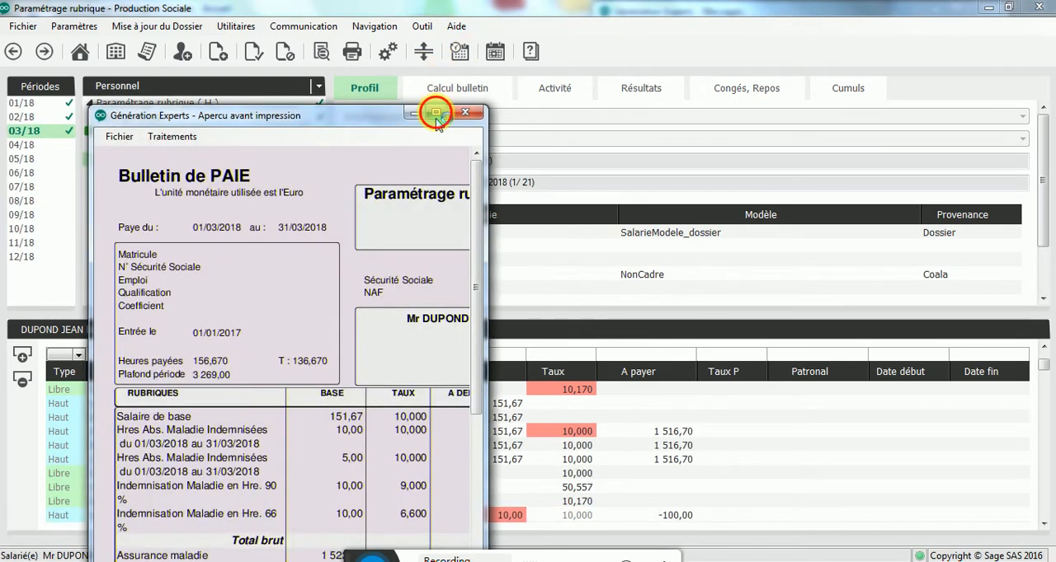
click(436, 113)
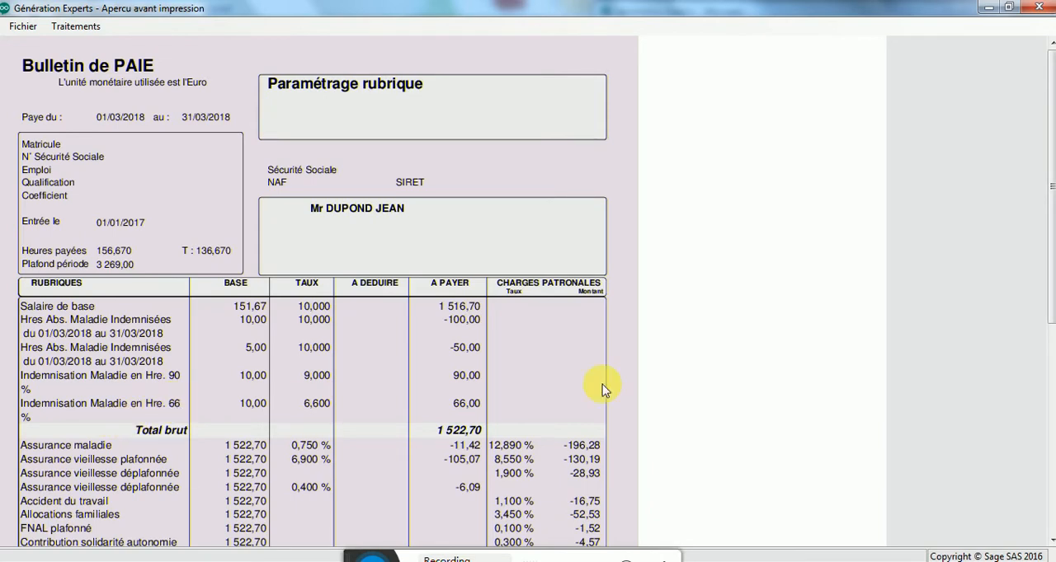
click(1038, 10)
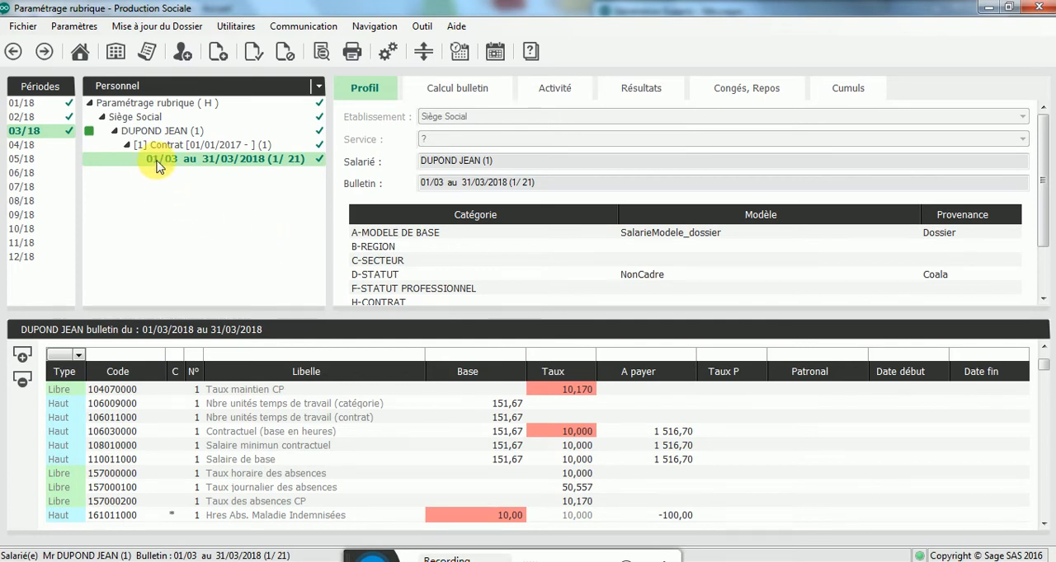
Step: Return to the models and open SalarieModele_dossier, dismissing the notice about missing URSSAF/ARRCO funds
click(138, 89)
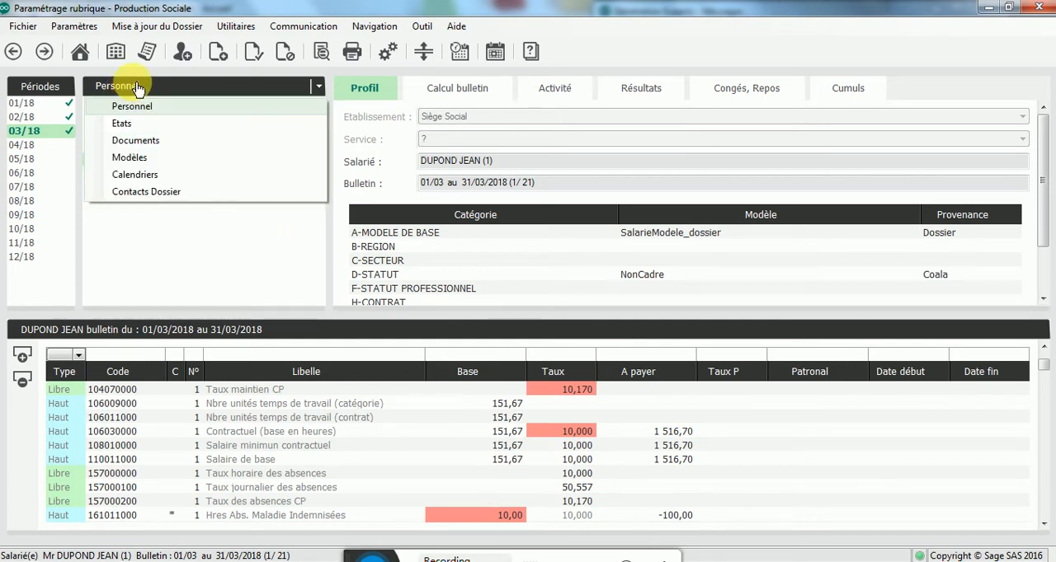
click(132, 158)
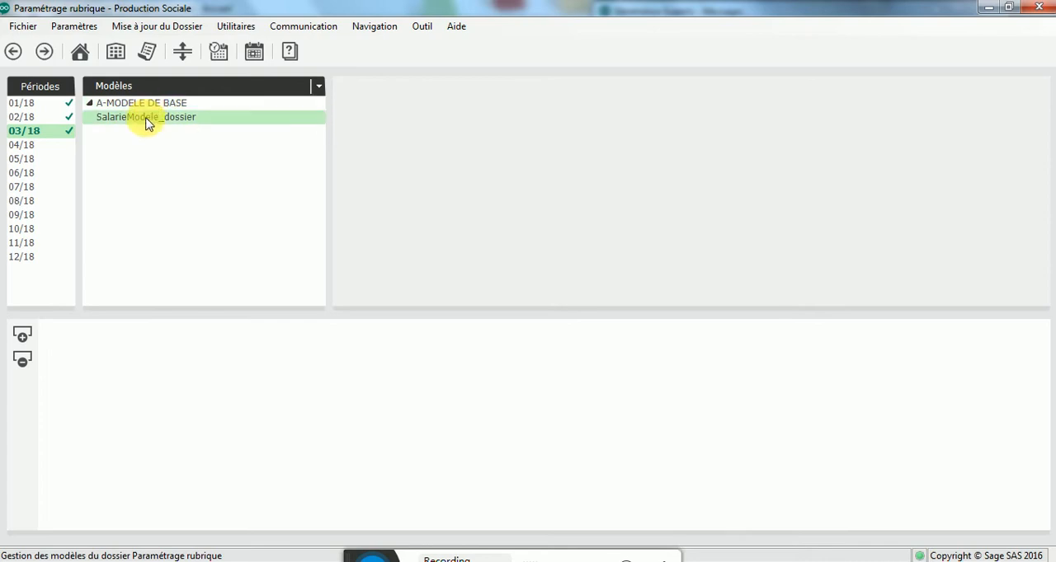
click(146, 121)
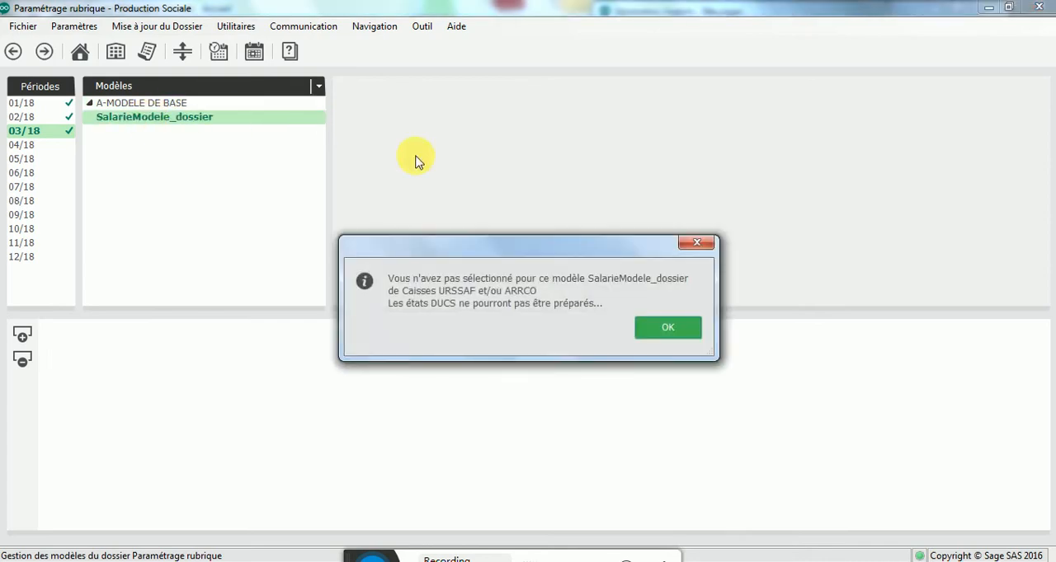
click(664, 330)
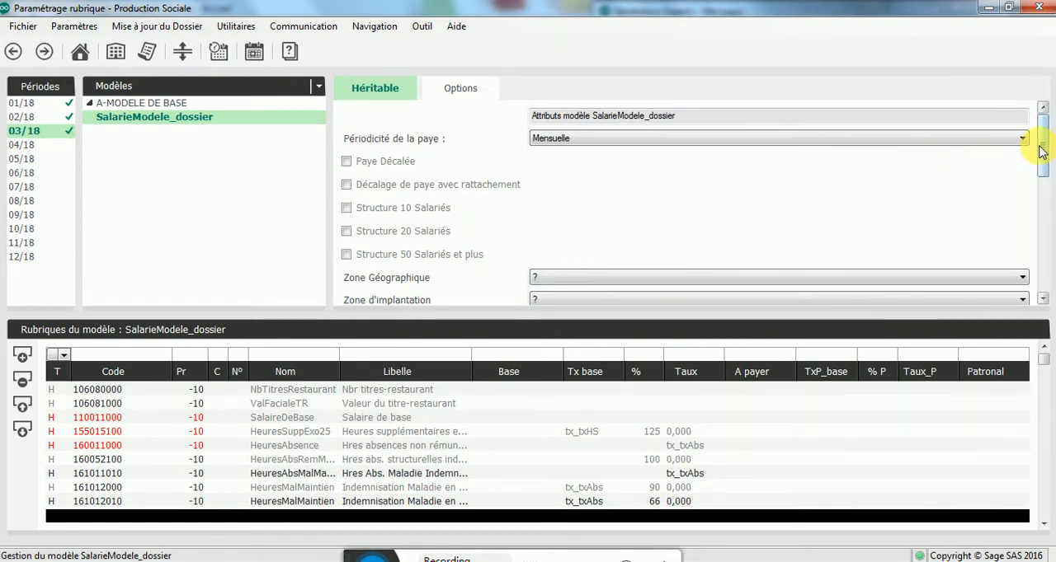
Step: Expand the model's payslip parameters (Paramètres du bulletin) down to Calcul des salaires and its Ancienneté settings
drag(1041, 151, 1050, 218)
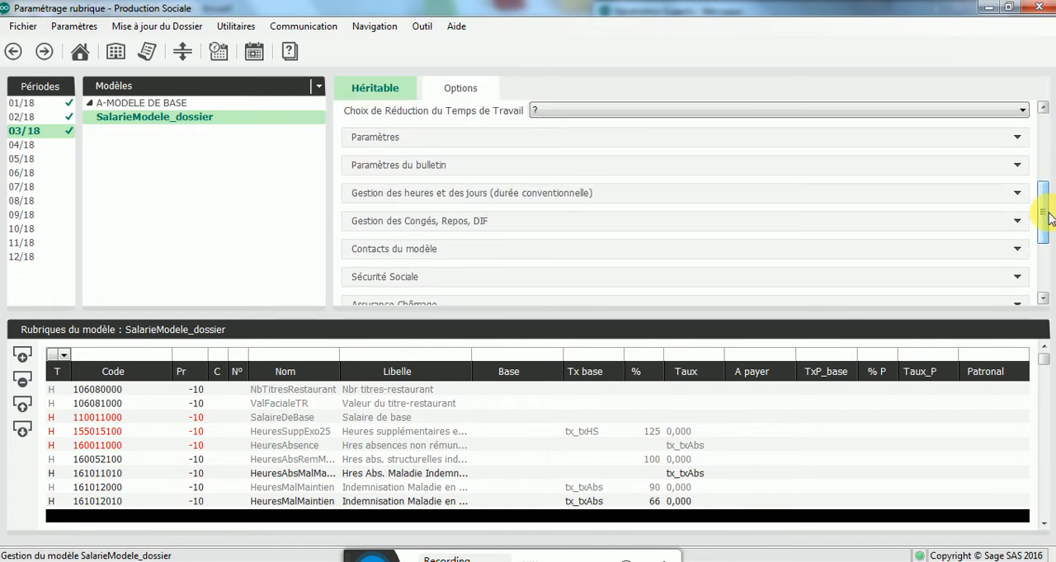
click(392, 169)
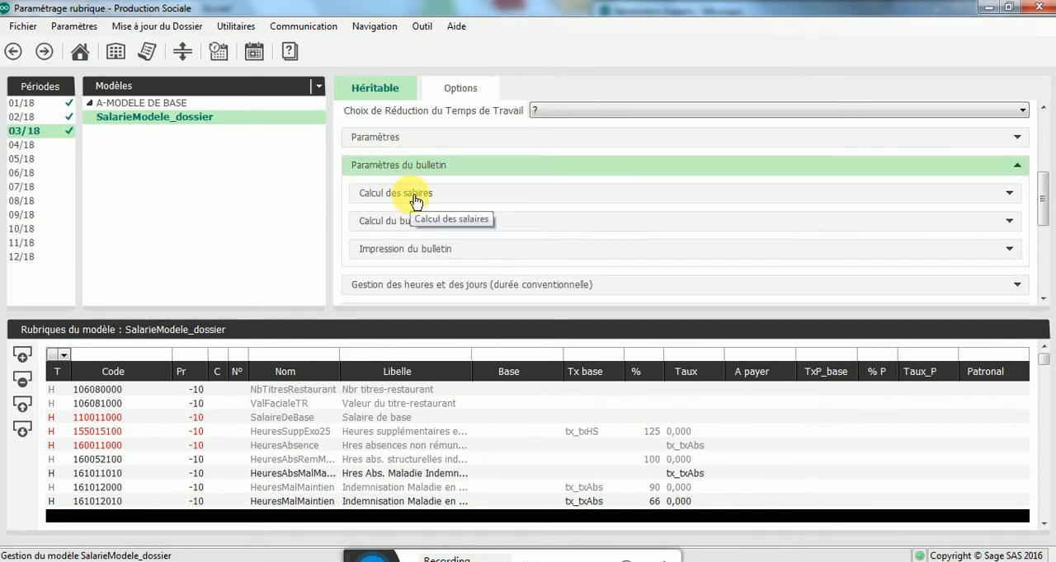
click(414, 198)
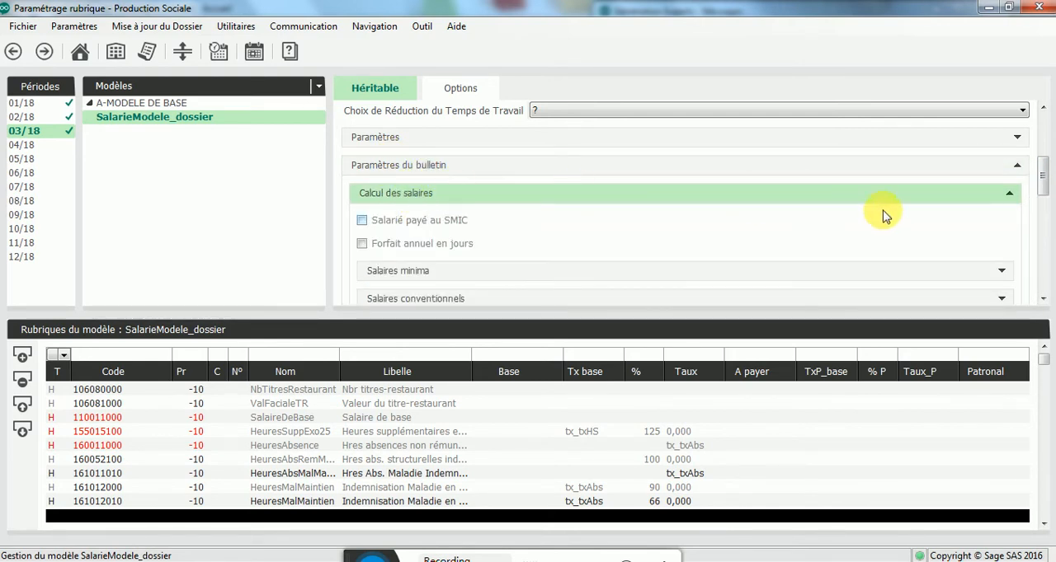
scroll(1044, 181, down, 4)
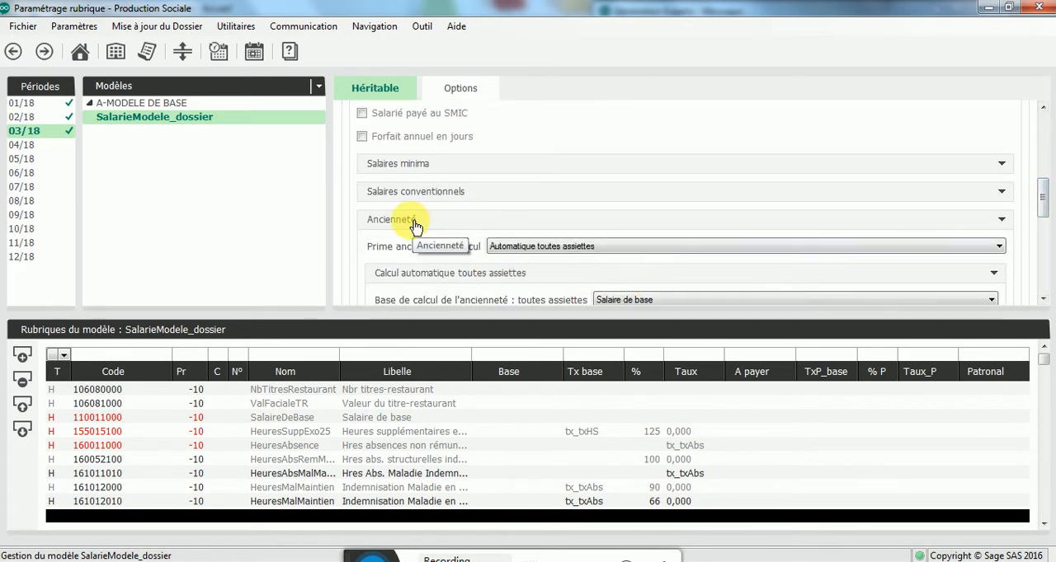
click(413, 225)
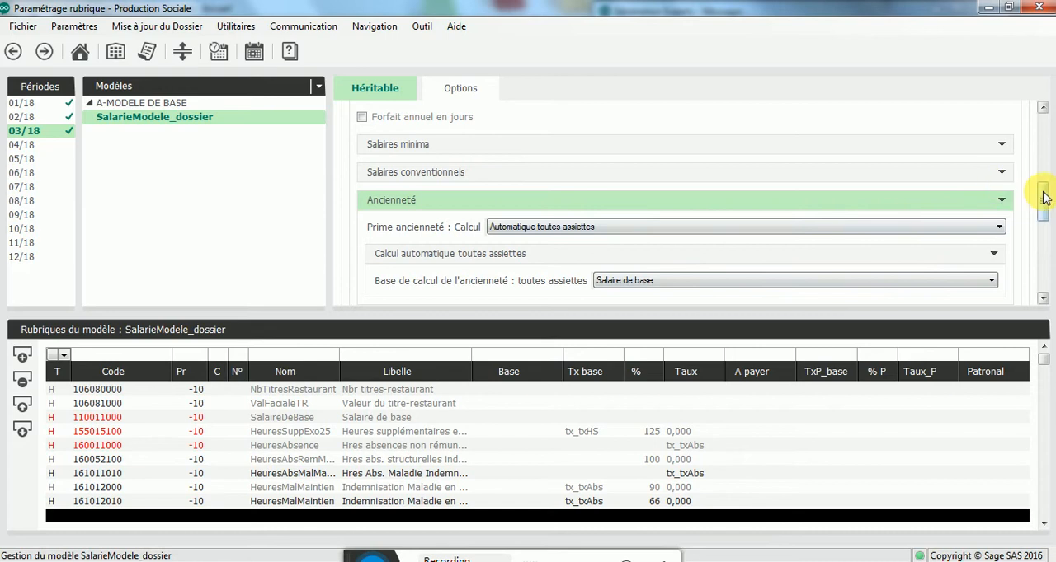
Step: Review the automatic seniority calculation settings for toutes assiettes, selecting Salaire de base as the calculation base
scroll(1044, 198, down, 2)
click(471, 165)
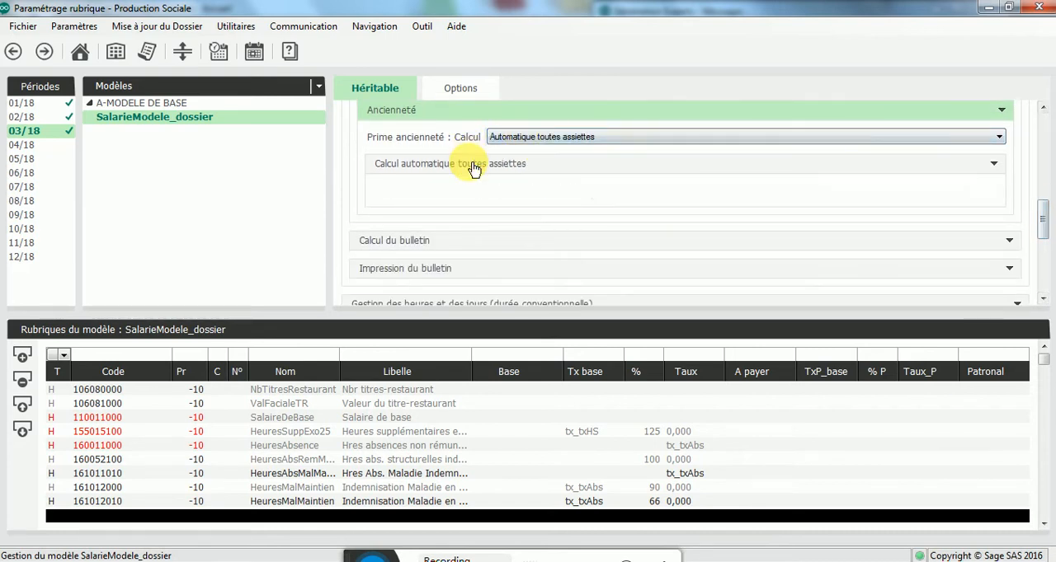
click(656, 190)
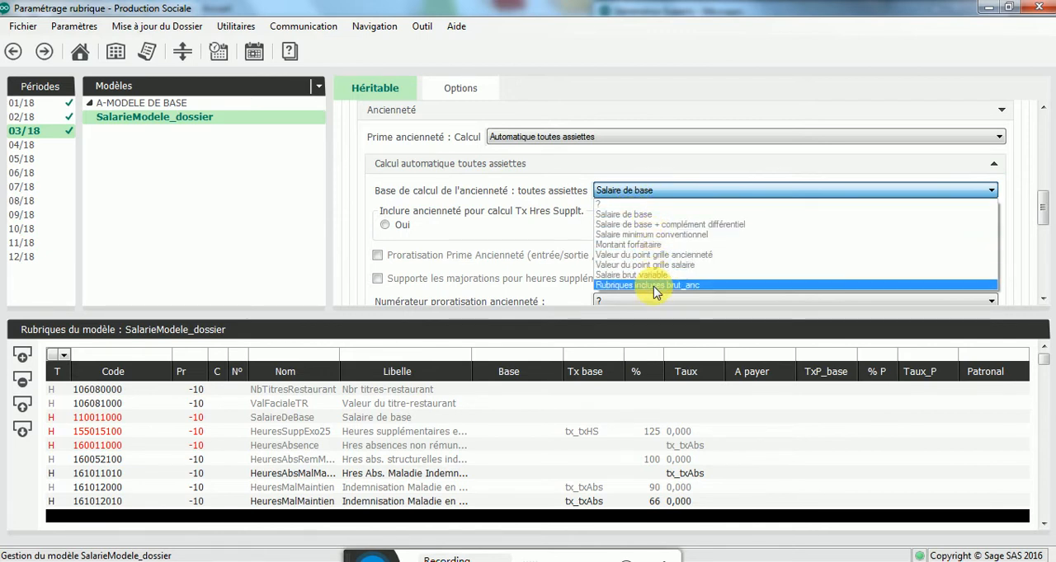
click(648, 215)
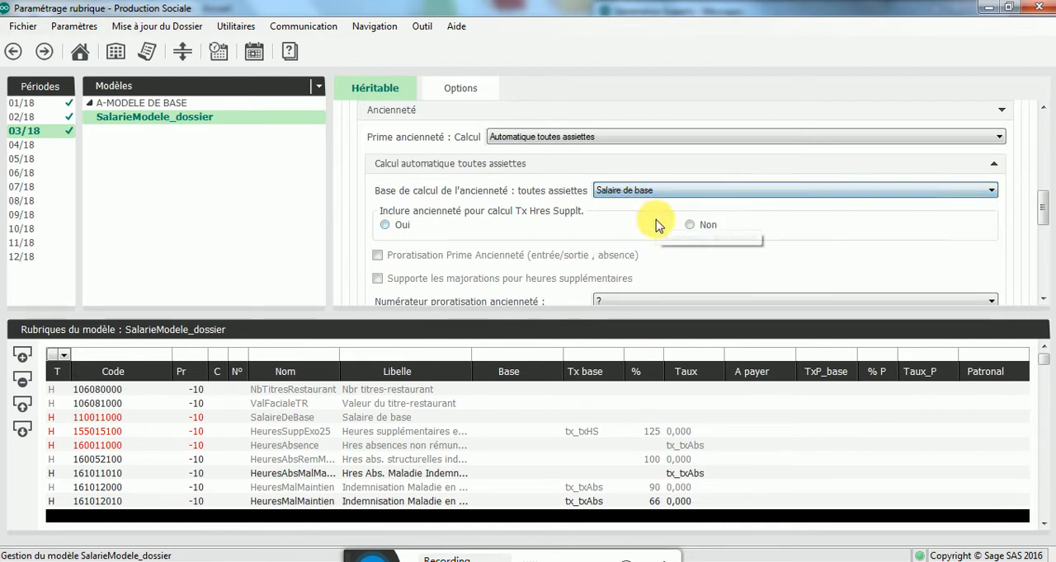
mouse_move(1049, 196)
mouse_down()
mouse_move(1046, 230)
mouse_move(1041, 200)
mouse_up()
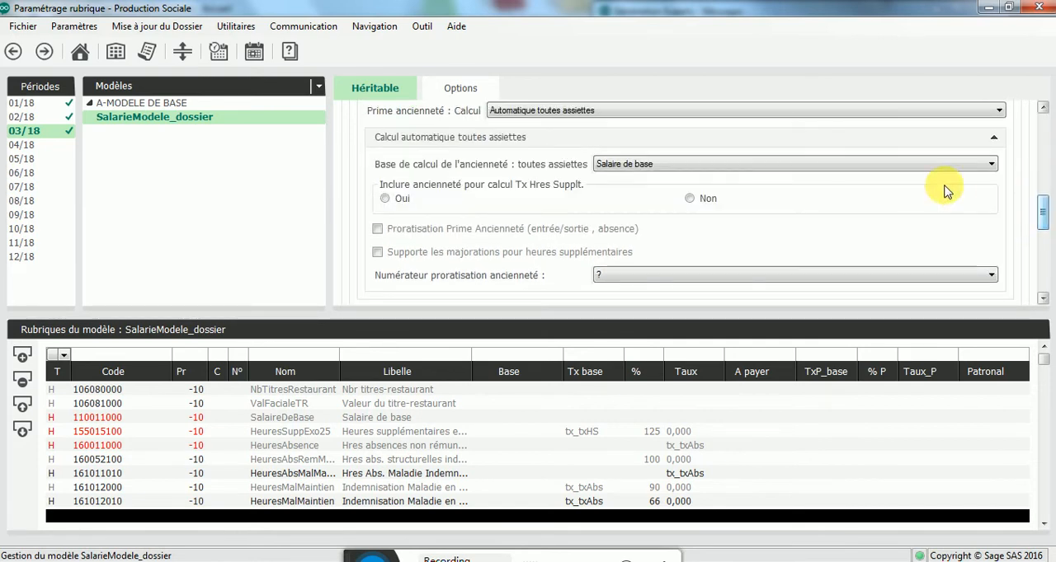
click(530, 142)
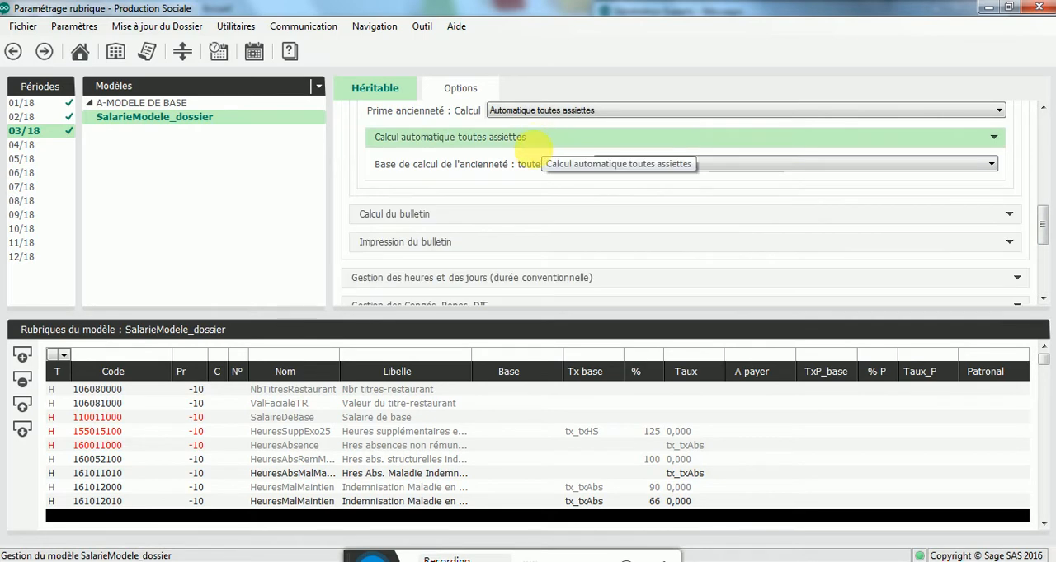
Step: Open the Grille ancienneté and examine the label, percentage and starting year of bracket 02
scroll(530, 182, up, 2)
scroll(483, 188, down, 3)
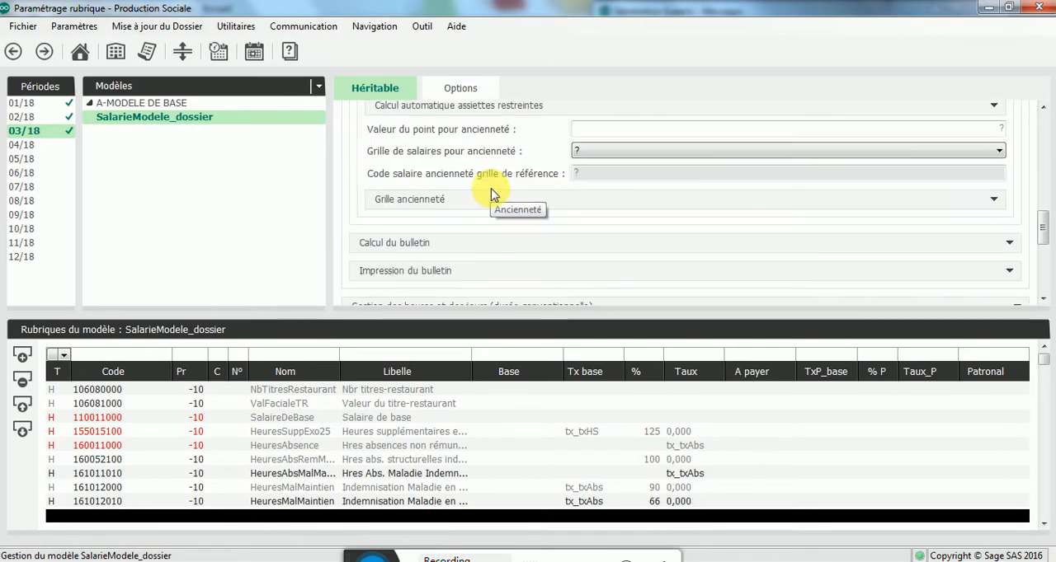
click(441, 202)
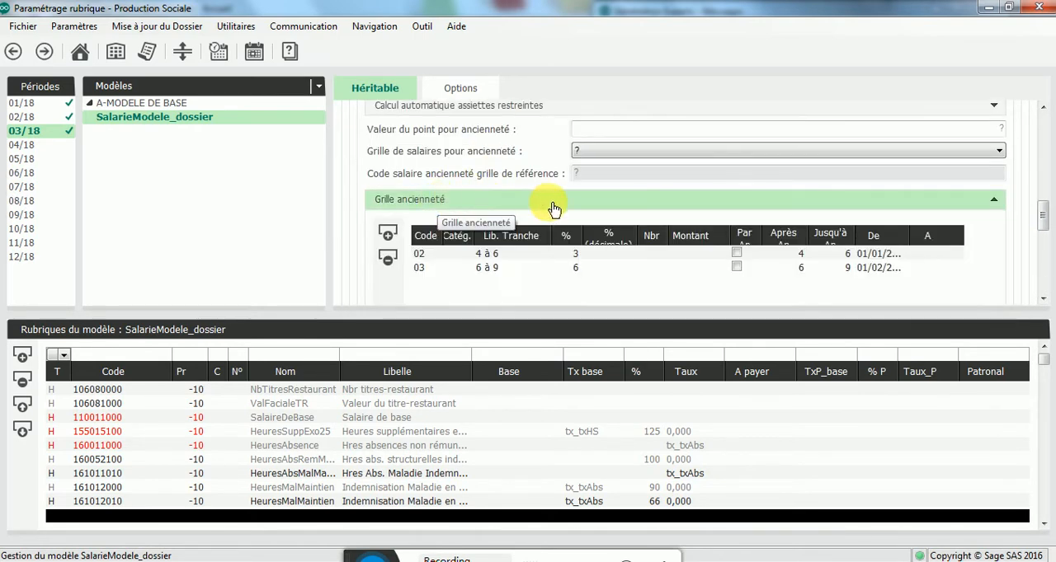
scroll(553, 210, down, 2)
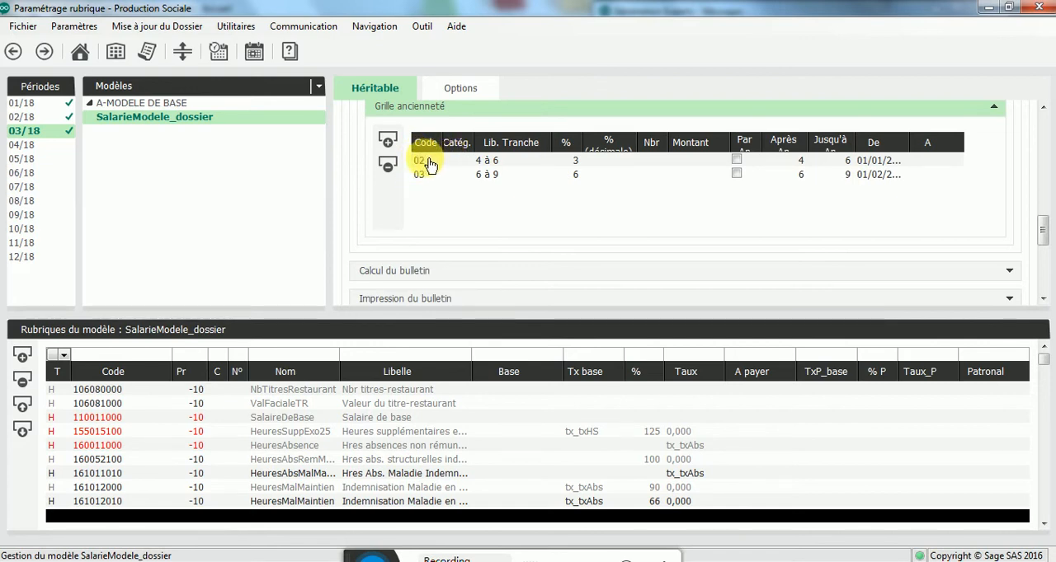
click(511, 162)
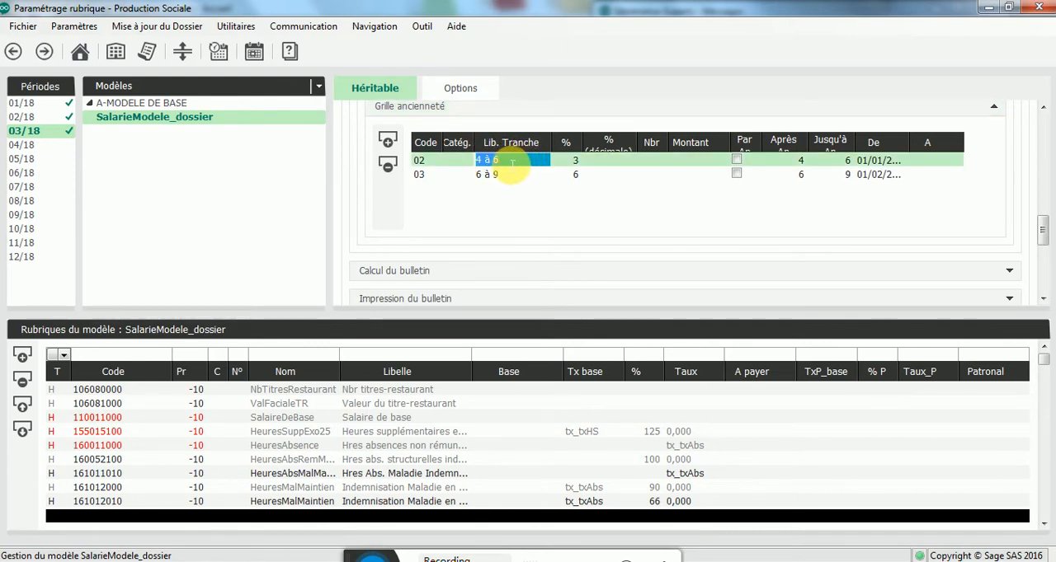
click(565, 161)
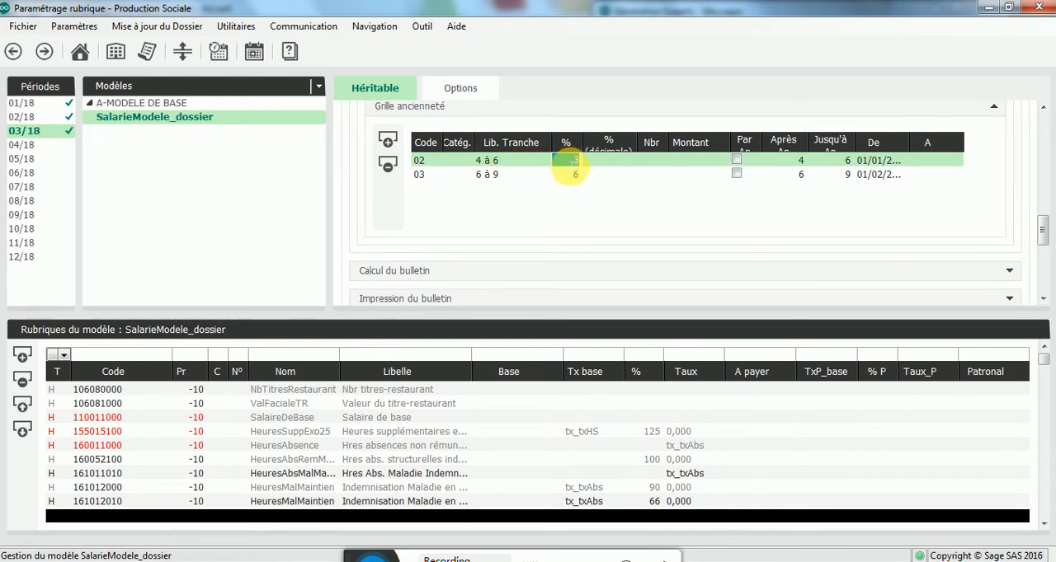
click(786, 162)
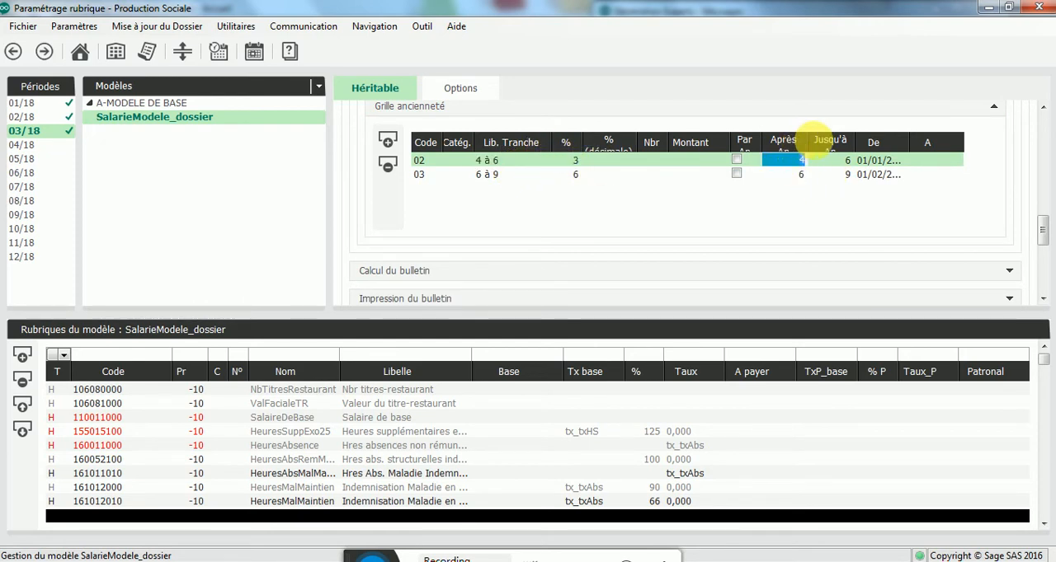
Step: Review the upper year limit of seniority bracket 02 and the label, percentage and year range of bracket 03
click(838, 163)
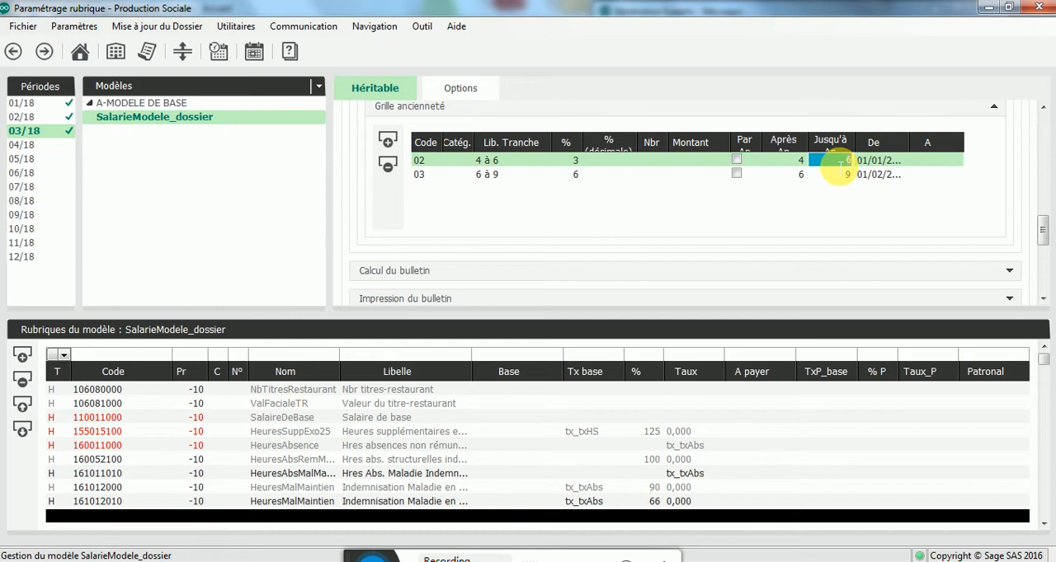
click(429, 176)
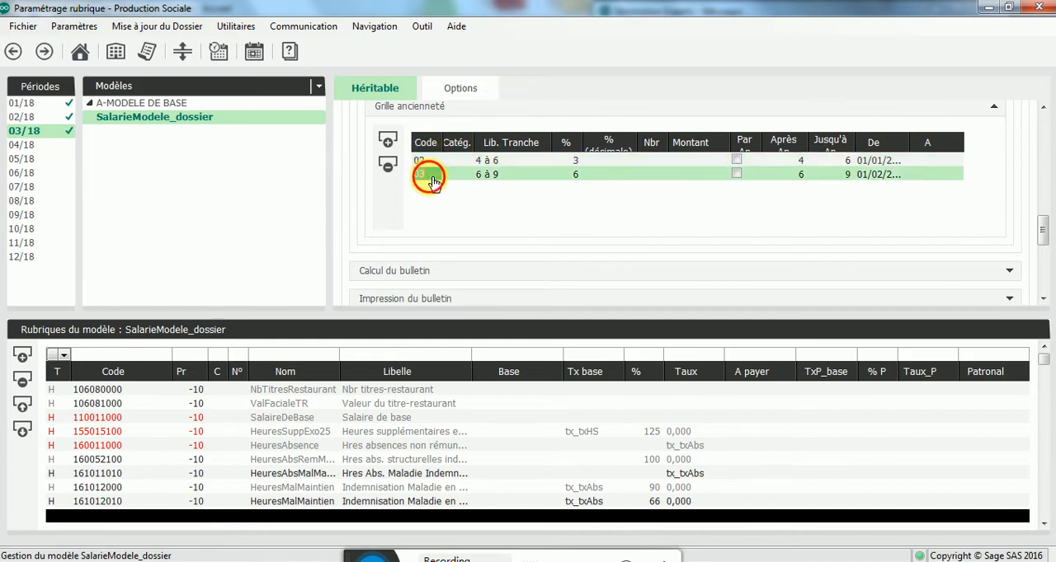
click(485, 175)
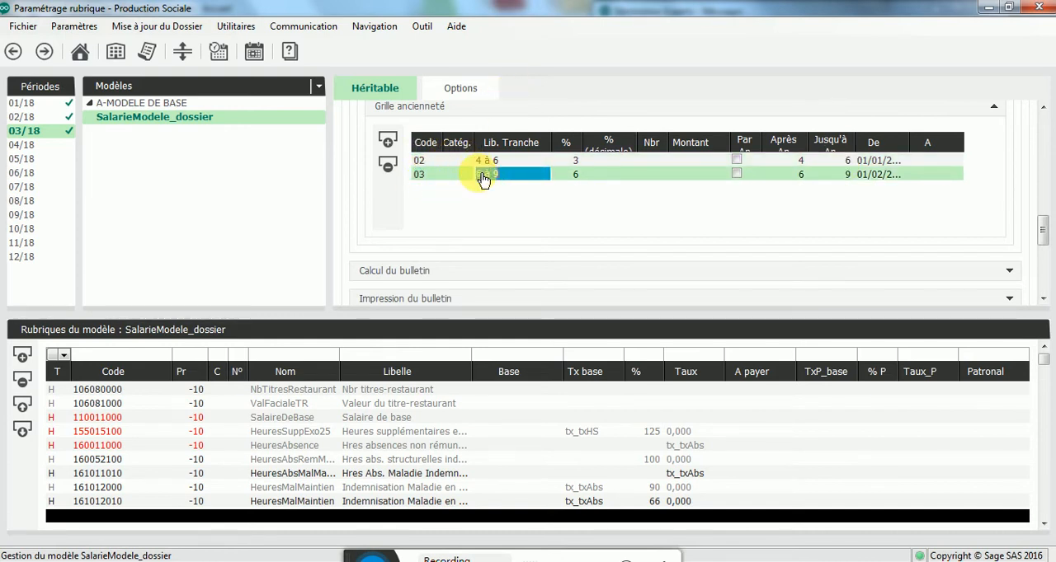
click(565, 176)
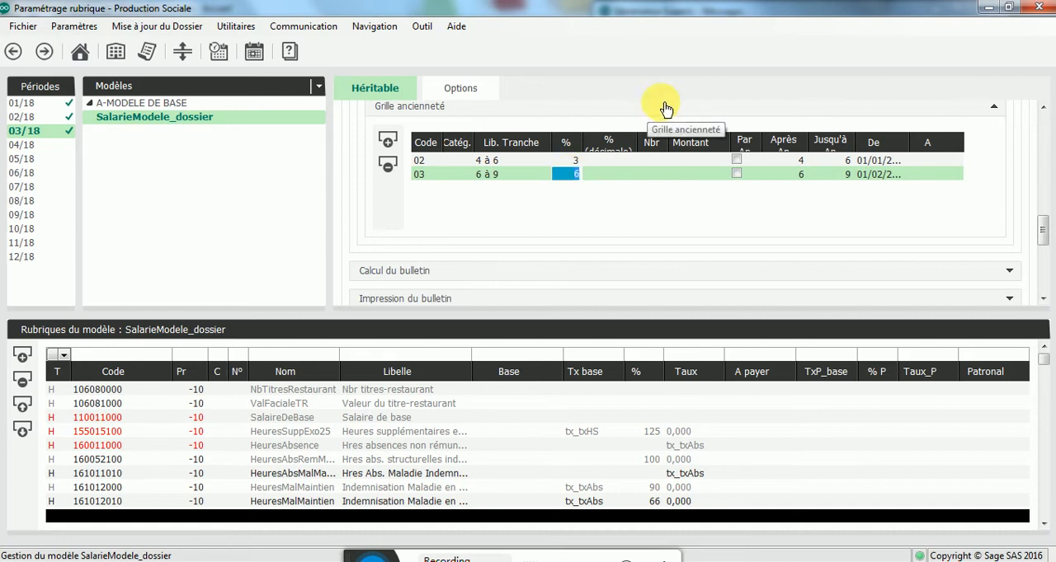
click(779, 175)
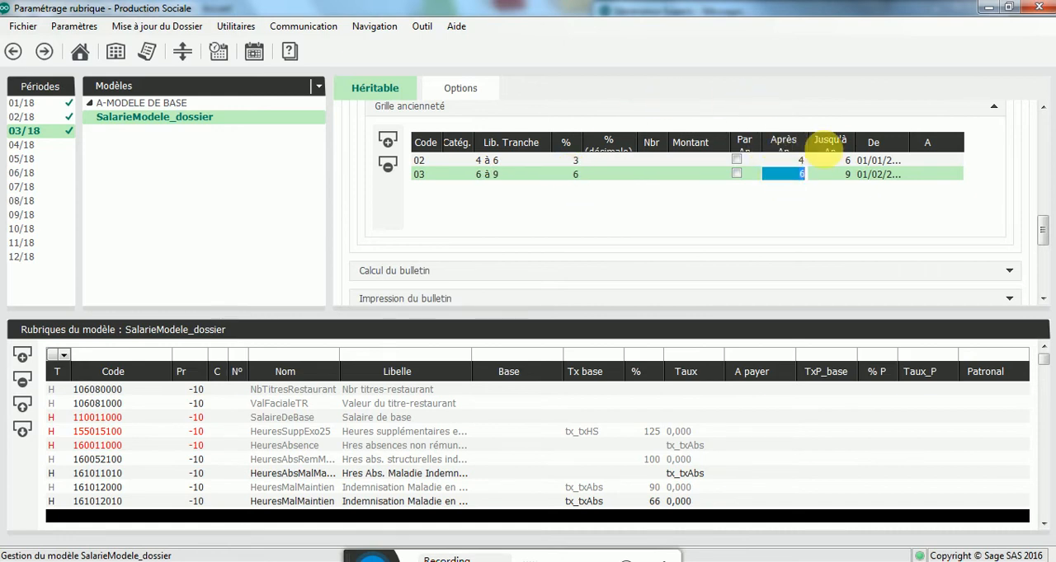
Step: Add bracket 04 to the Grille ancienneté with the label "9 à 12" and a percentage of 9
click(387, 163)
click(422, 189)
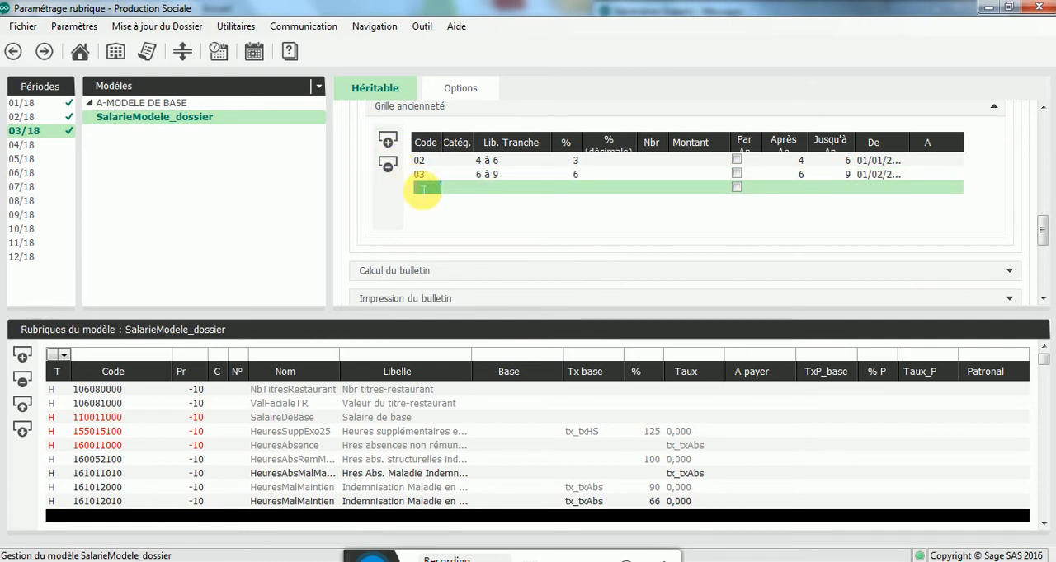
click(452, 187)
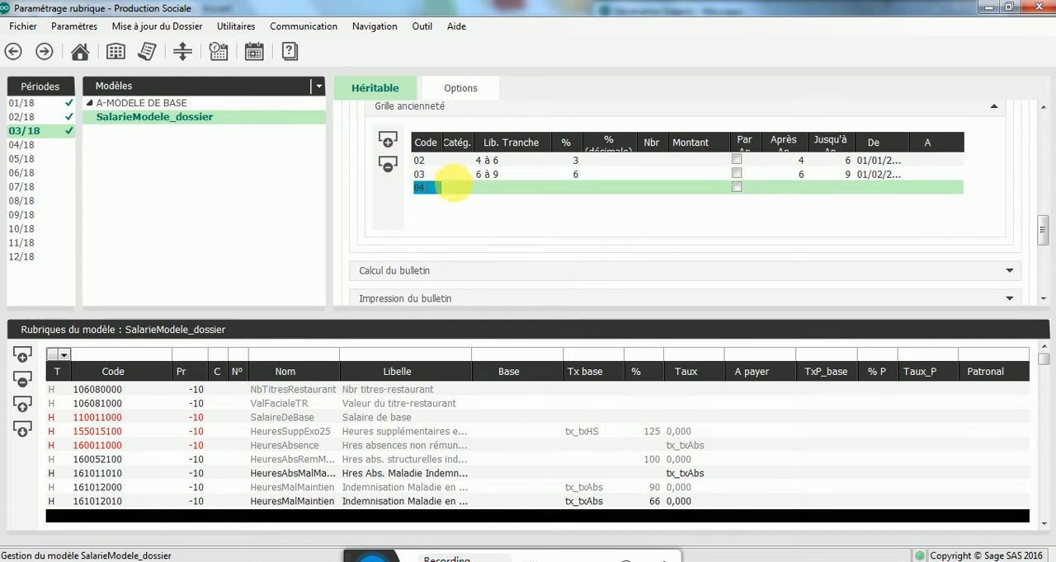
click(483, 190)
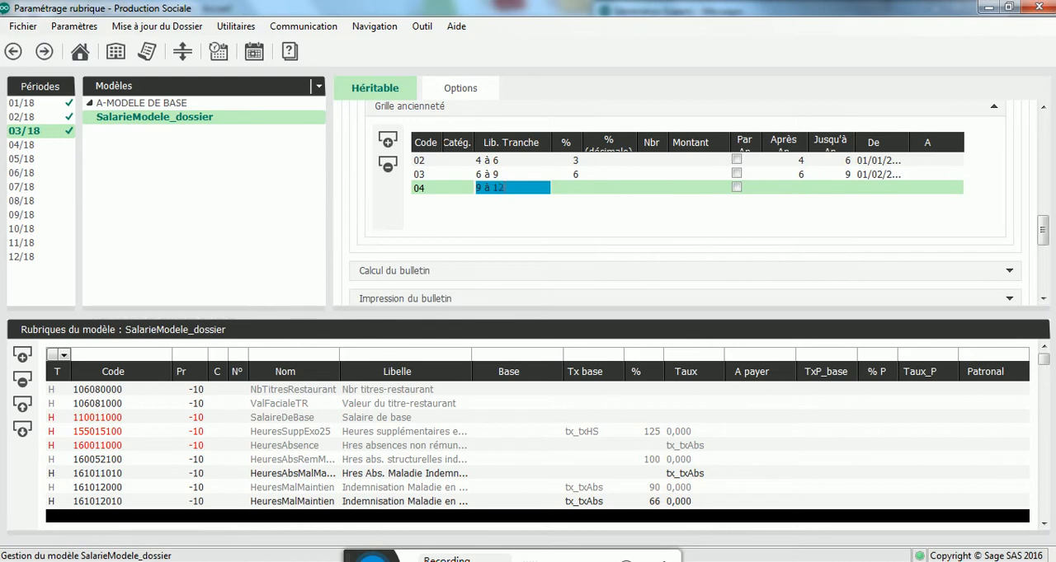
click(575, 189)
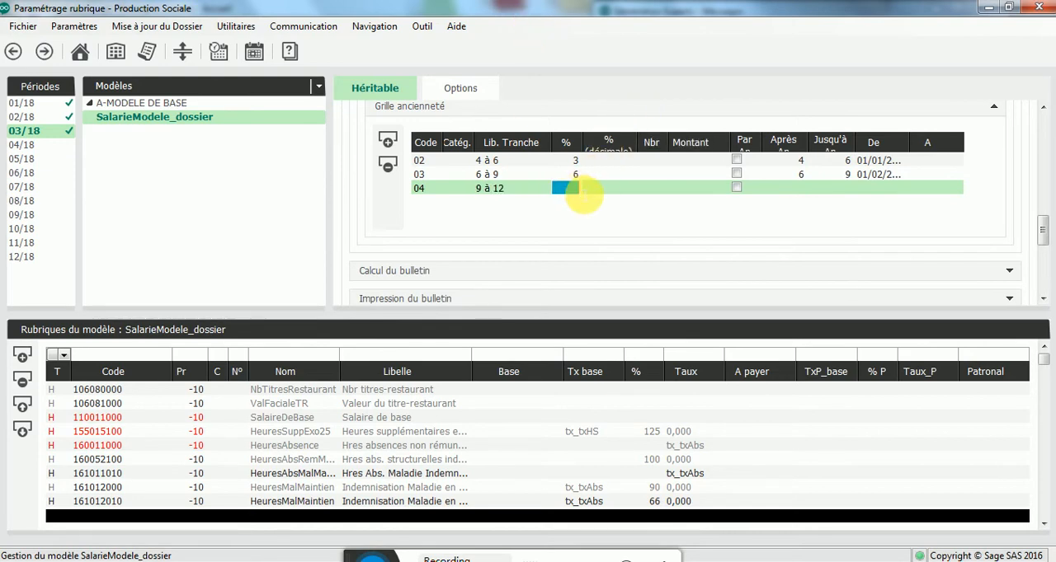
text(9)
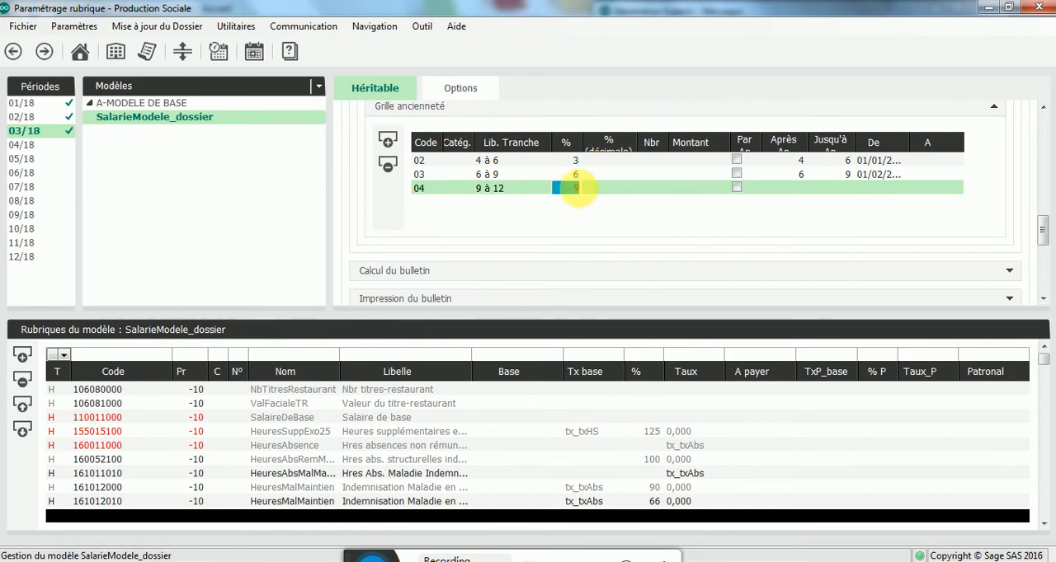
Step: Set bracket 04 of the seniority grid to apply after 9 years and up to 12 years
click(790, 190)
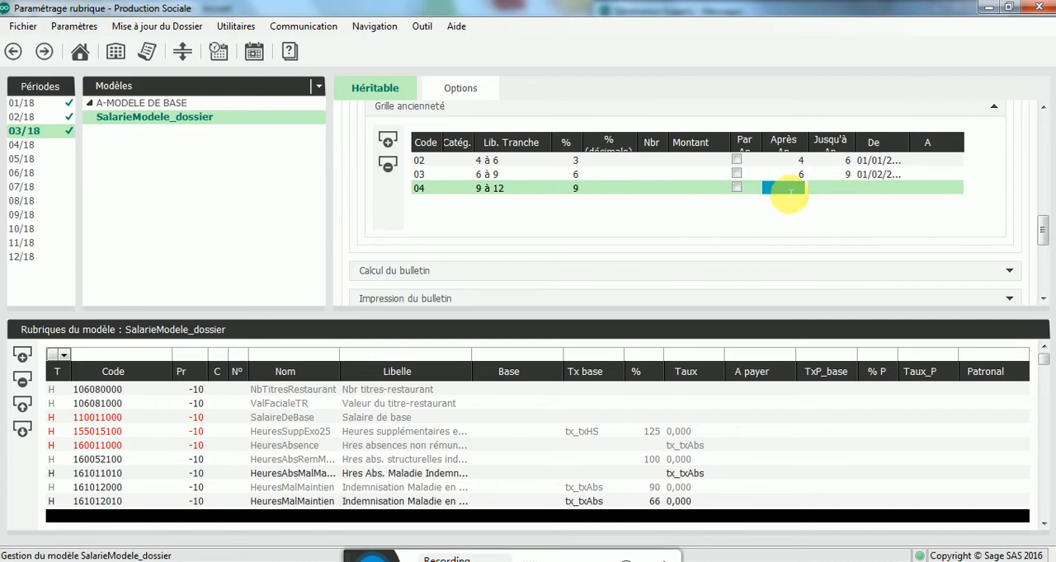
text(9)
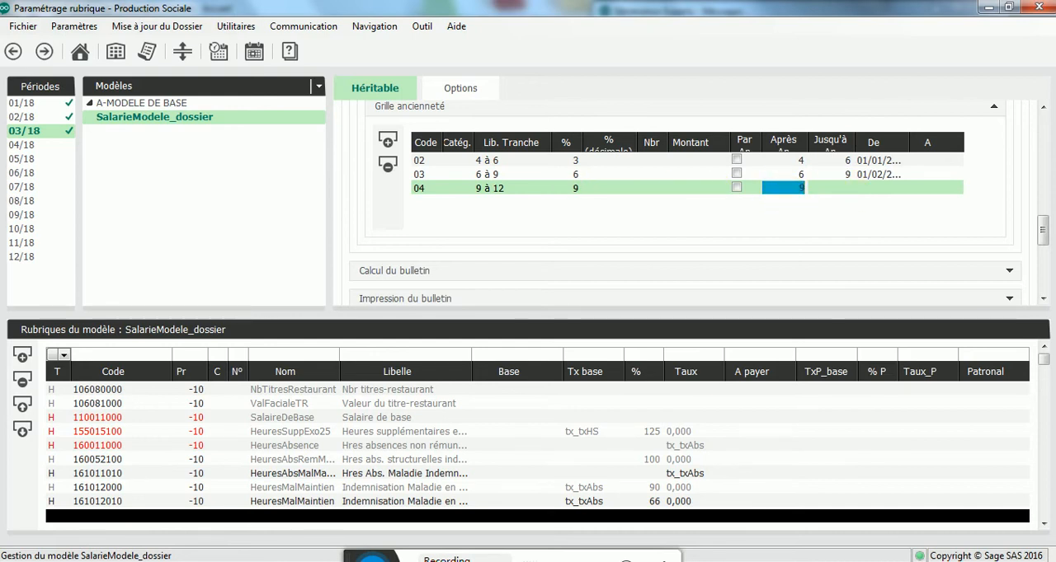
click(829, 188)
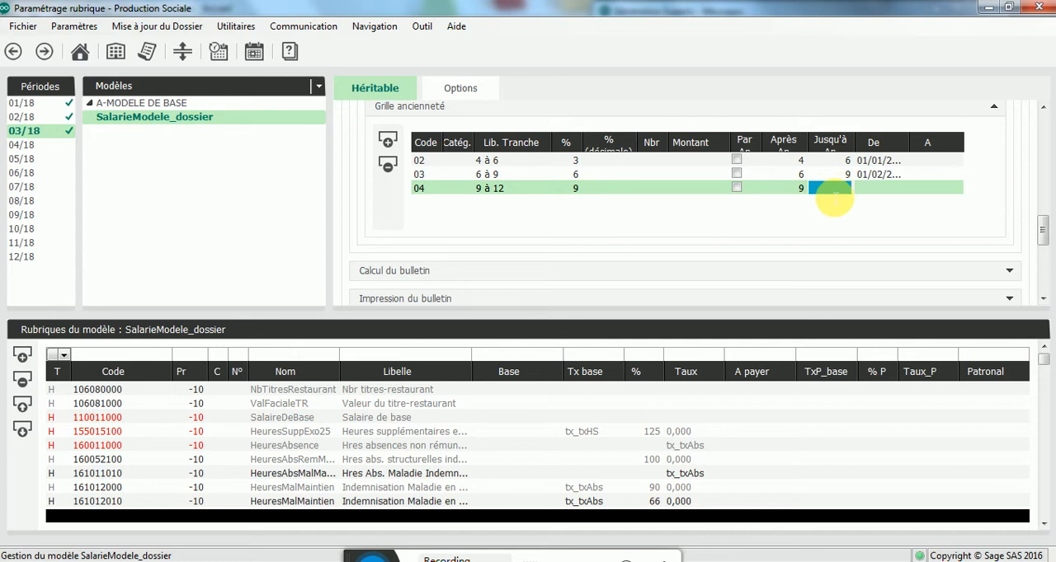
text(12)
key(Return)
Step: Leave the models for the personnel view and examine the Activité details of the employee's contract
click(129, 88)
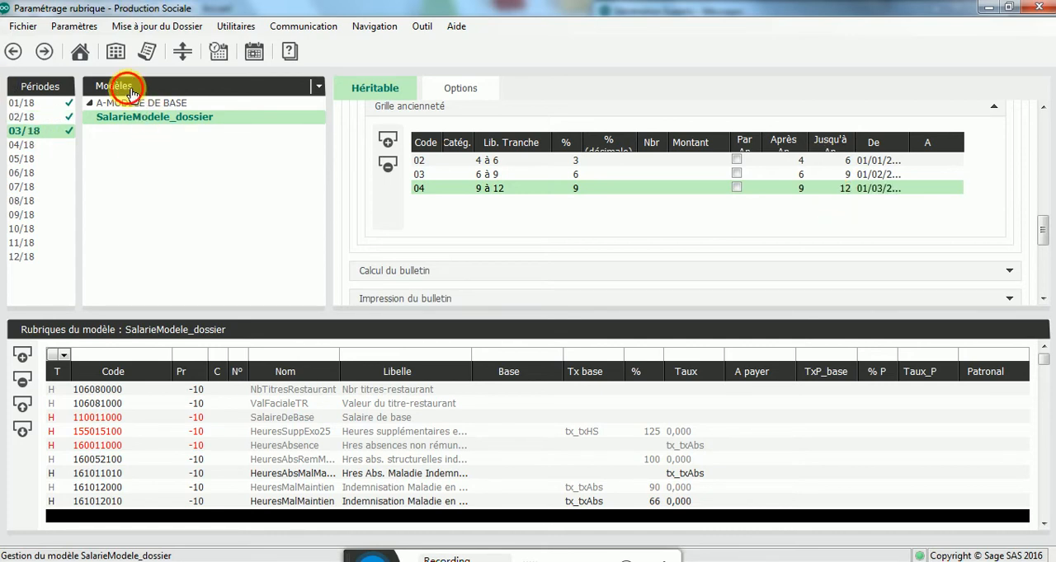
click(113, 102)
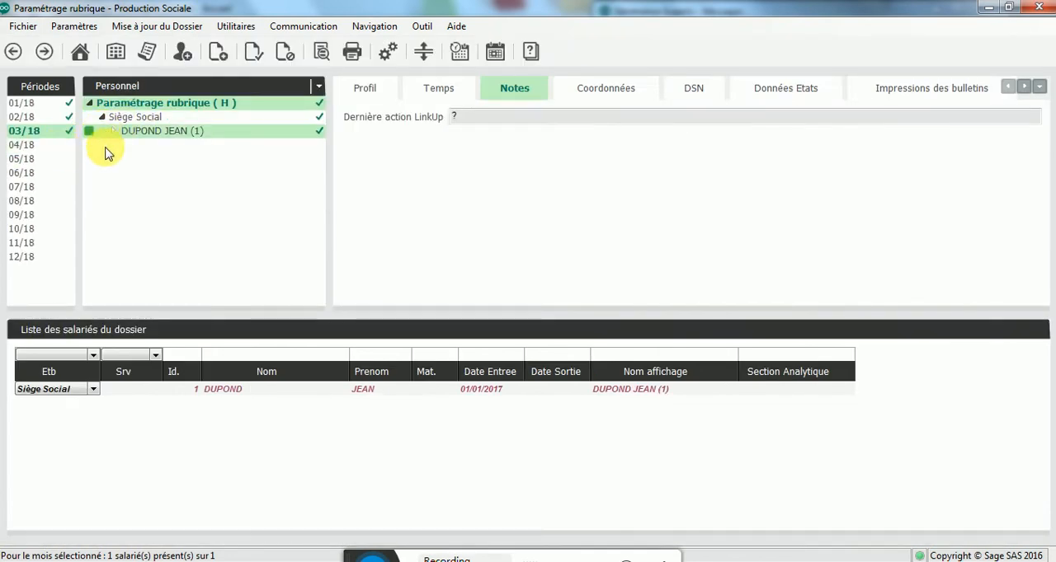
click(171, 133)
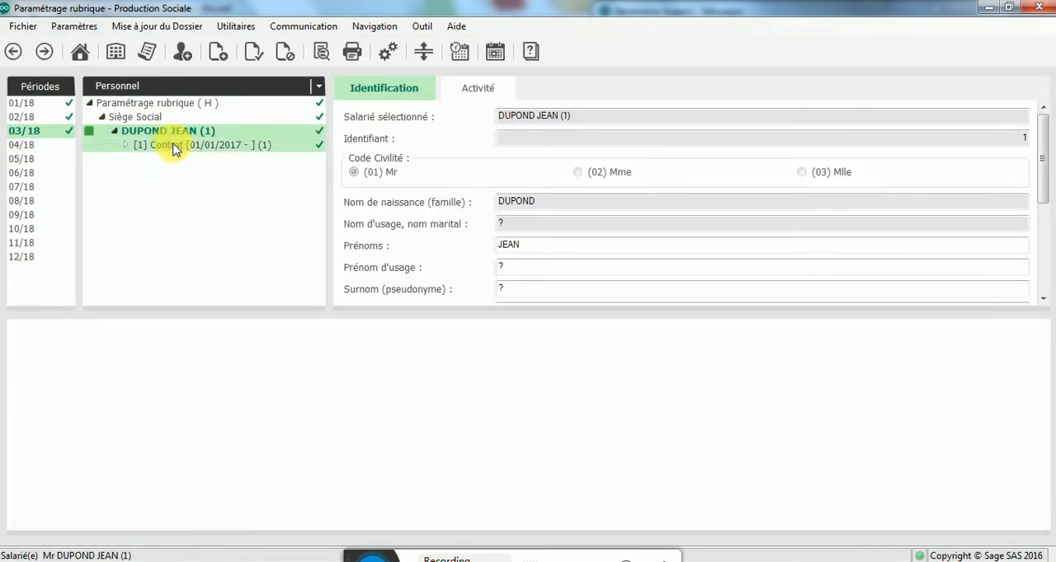
click(175, 147)
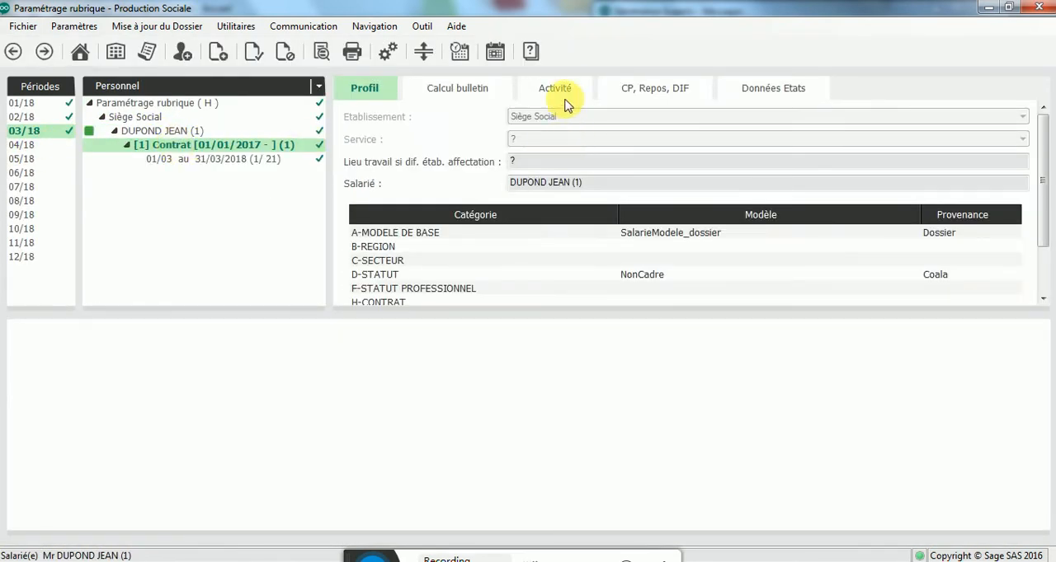
click(563, 92)
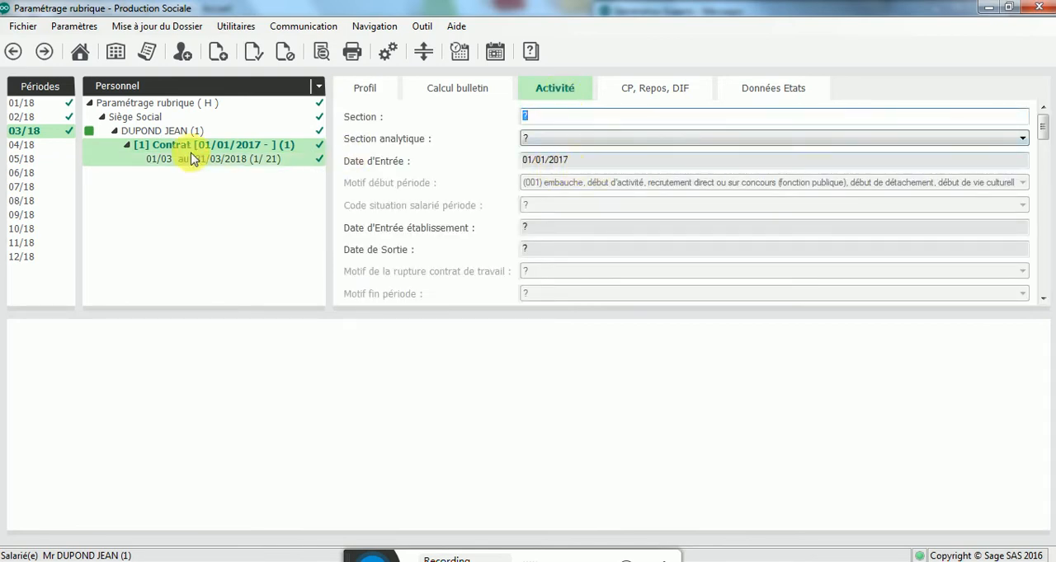
Step: Create a payslip on the employee's contract for period 04/18, from 01/04/2018 to 30/04/2018
click(24, 146)
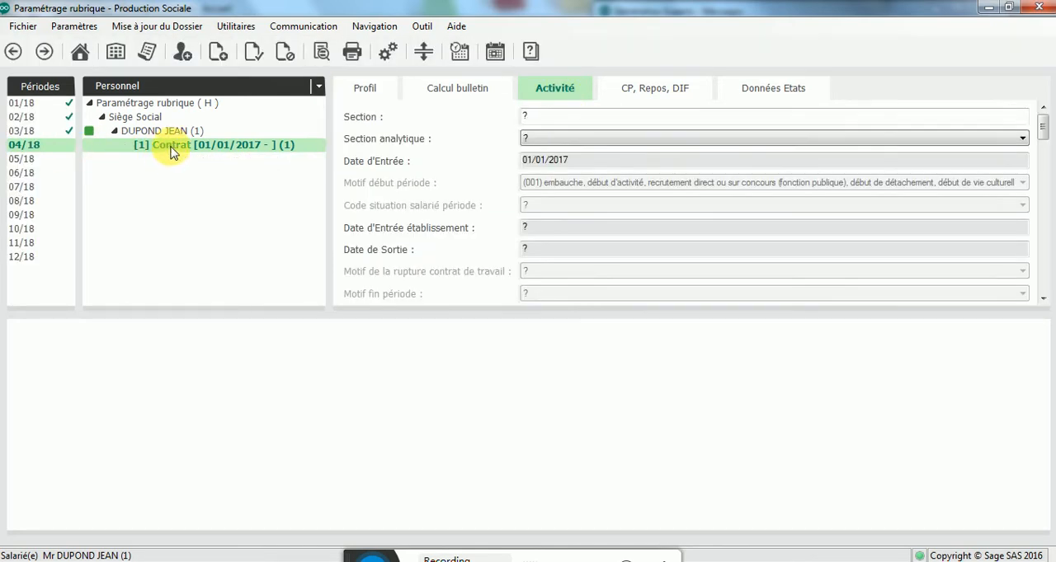
right_click(171, 150)
click(198, 176)
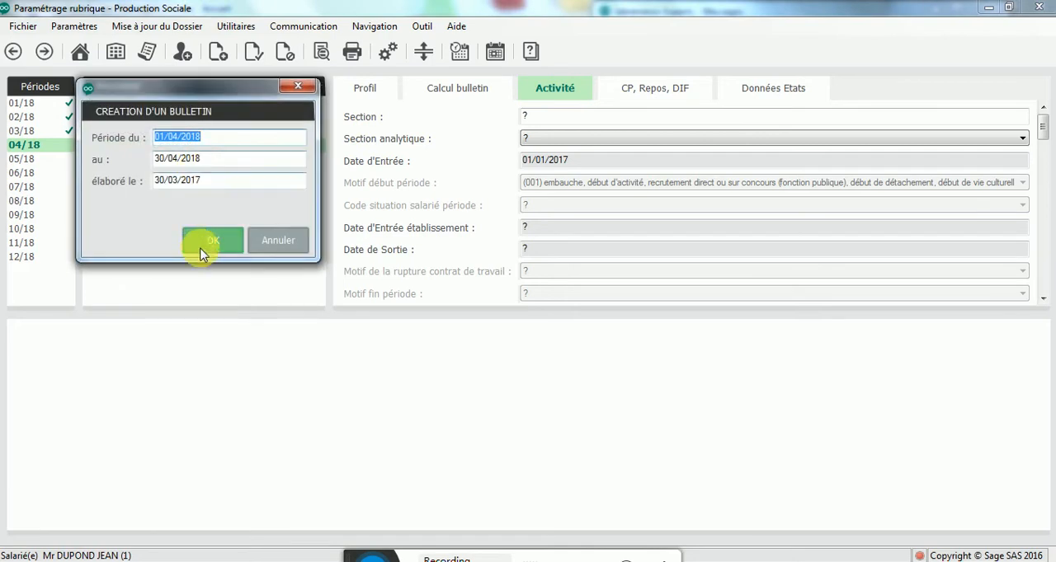
click(202, 250)
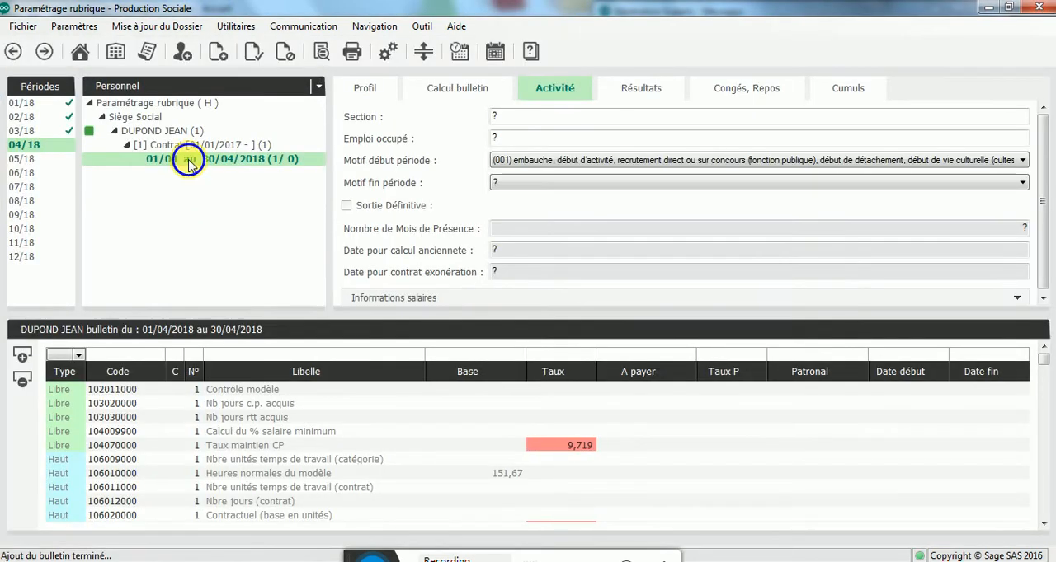
Step: Calculate the April 2018 payslip and check its print preview for a seniority bonus, closing the preview when done
right_click(188, 163)
click(208, 170)
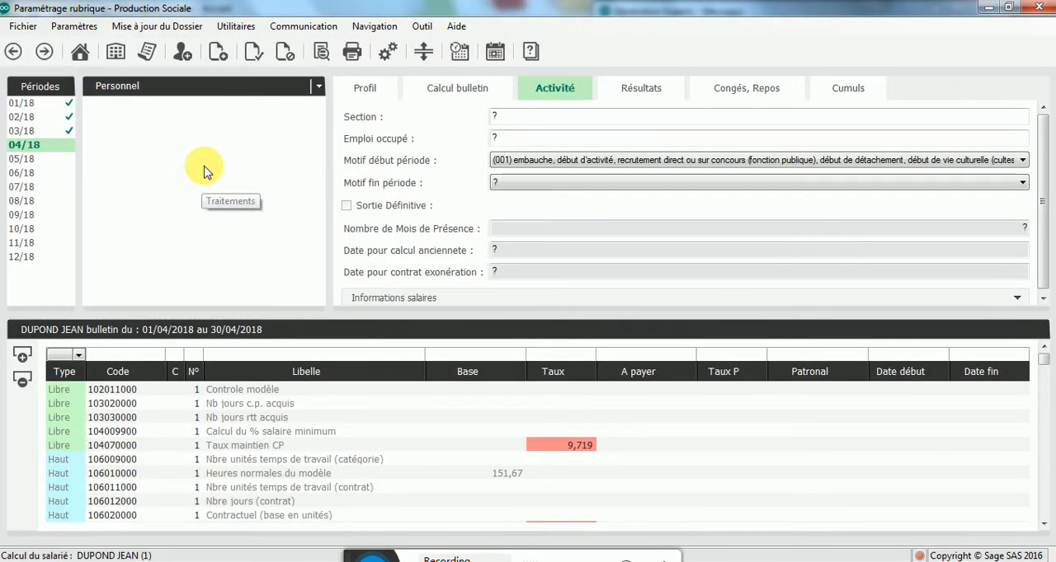
double_click(213, 166)
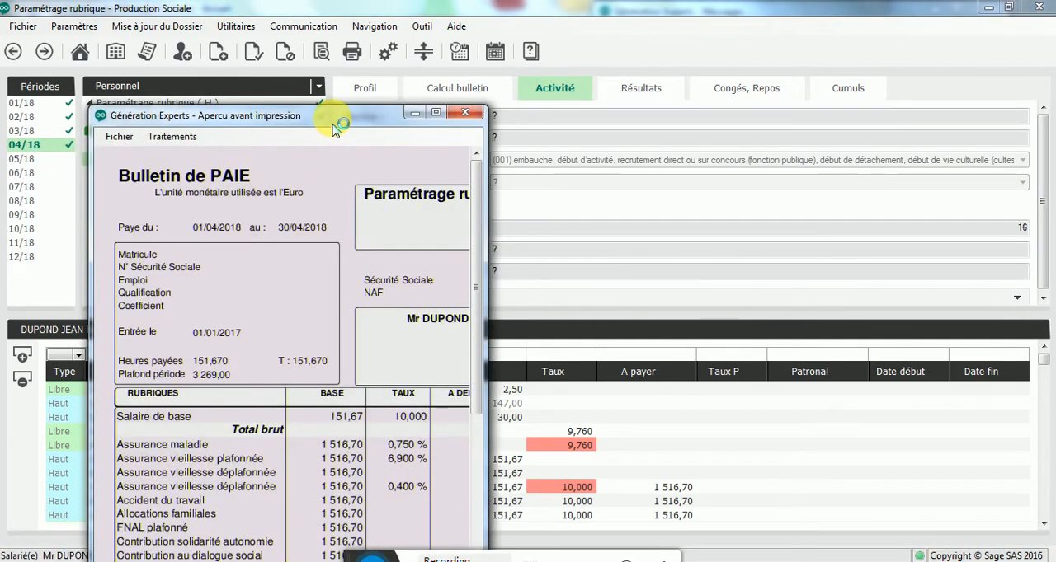
drag(335, 117, 334, 14)
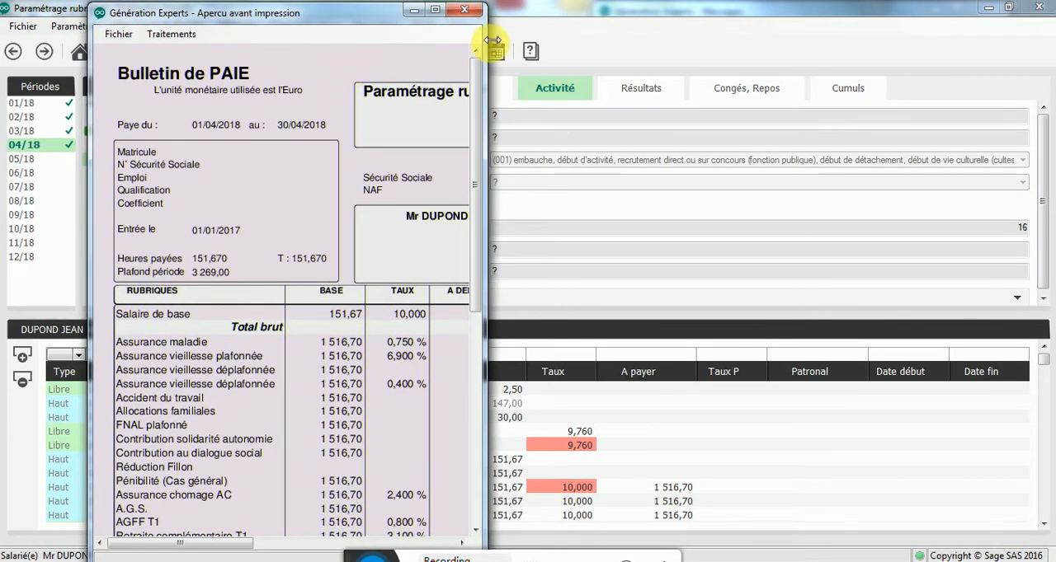
click(465, 9)
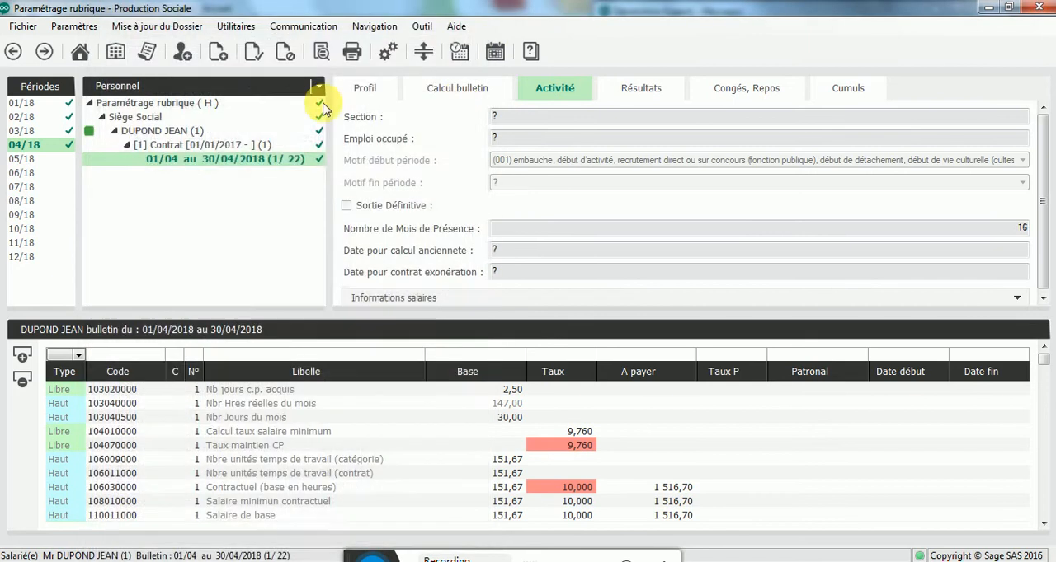
Step: Advance past 2018 by creating the next two payroll years, 2019 and 2020
click(45, 51)
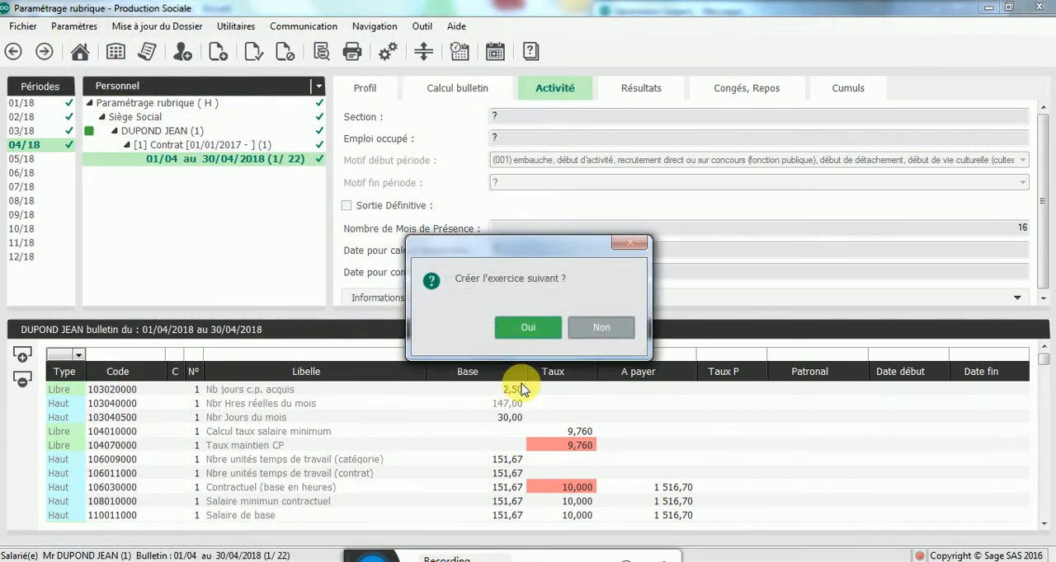
click(530, 325)
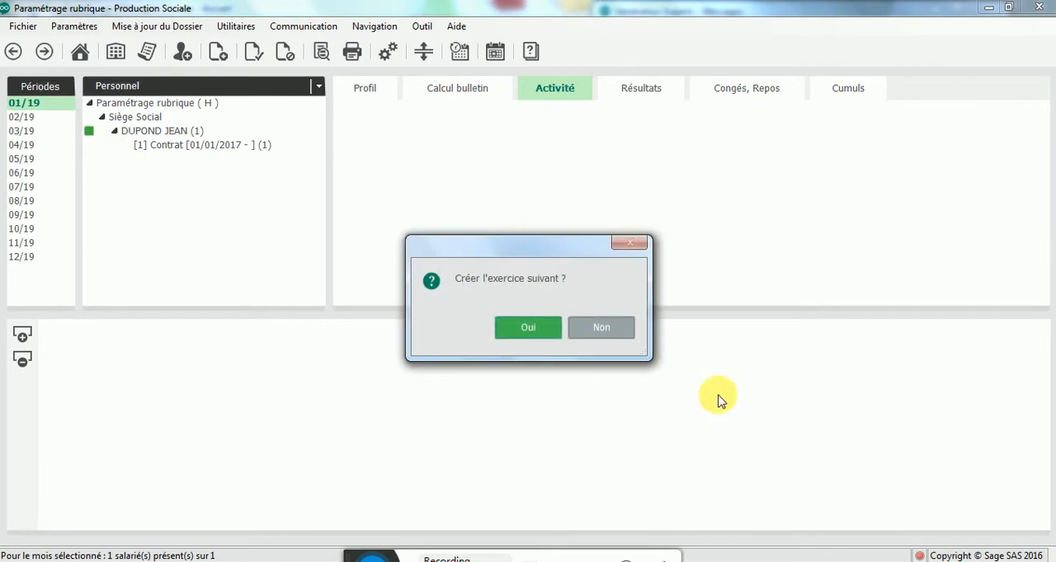
click(526, 327)
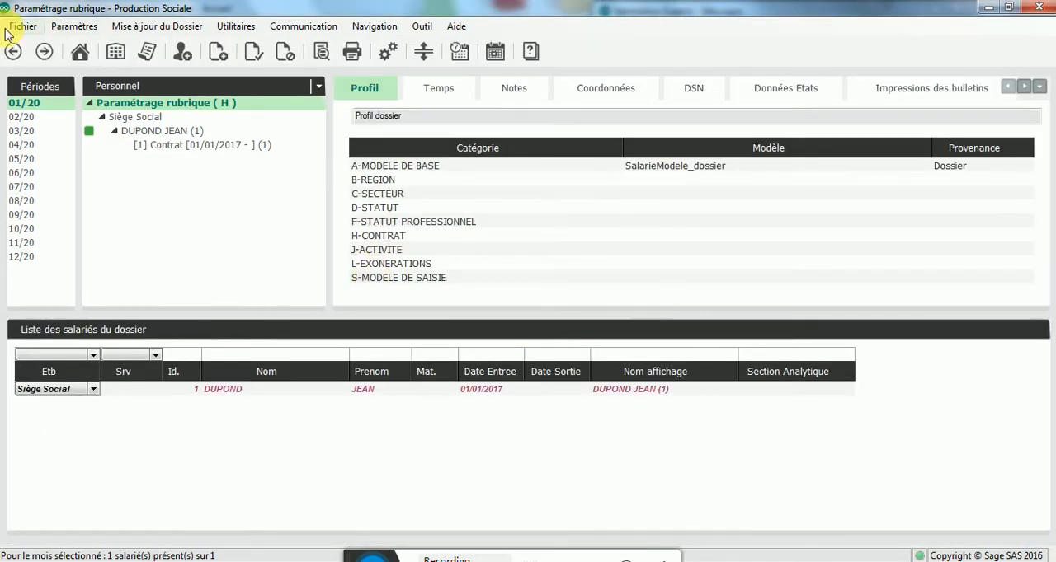
Step: Create a payslip on the employee's contract for period 02/20, from 01/02/2020 to 29/02/2020
click(24, 116)
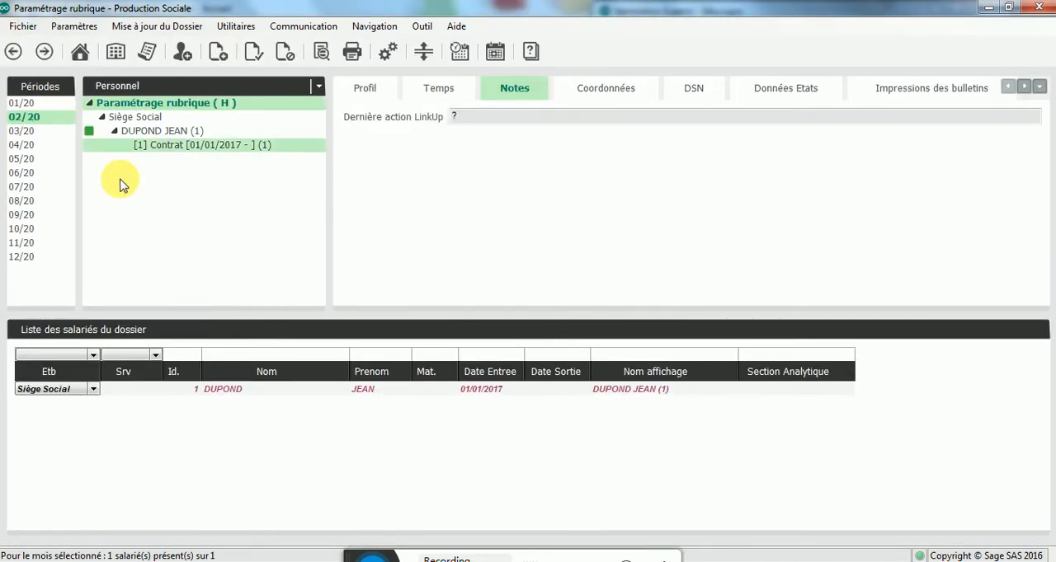
click(200, 149)
right_click(166, 144)
click(199, 179)
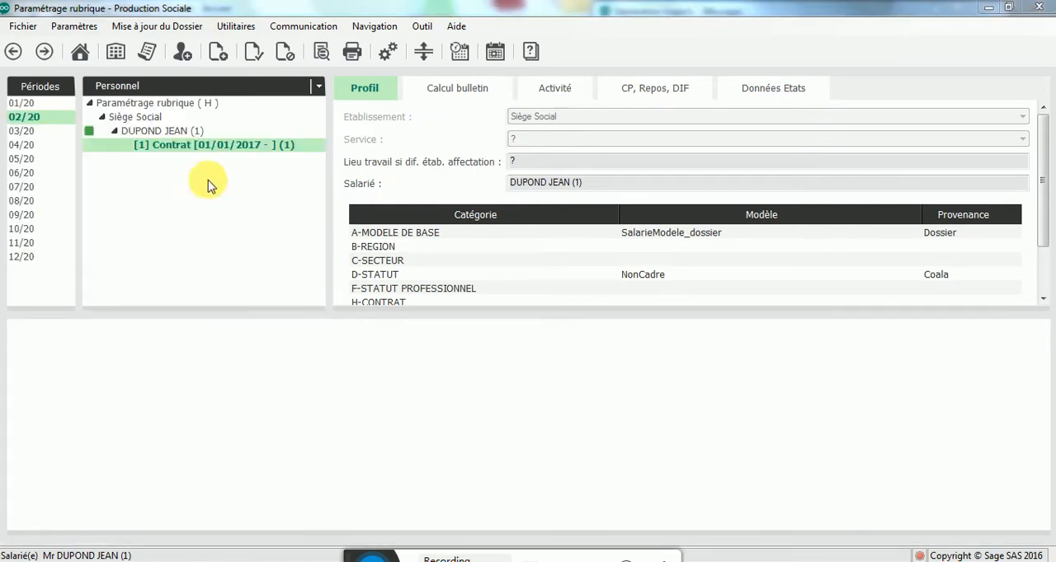
click(155, 183)
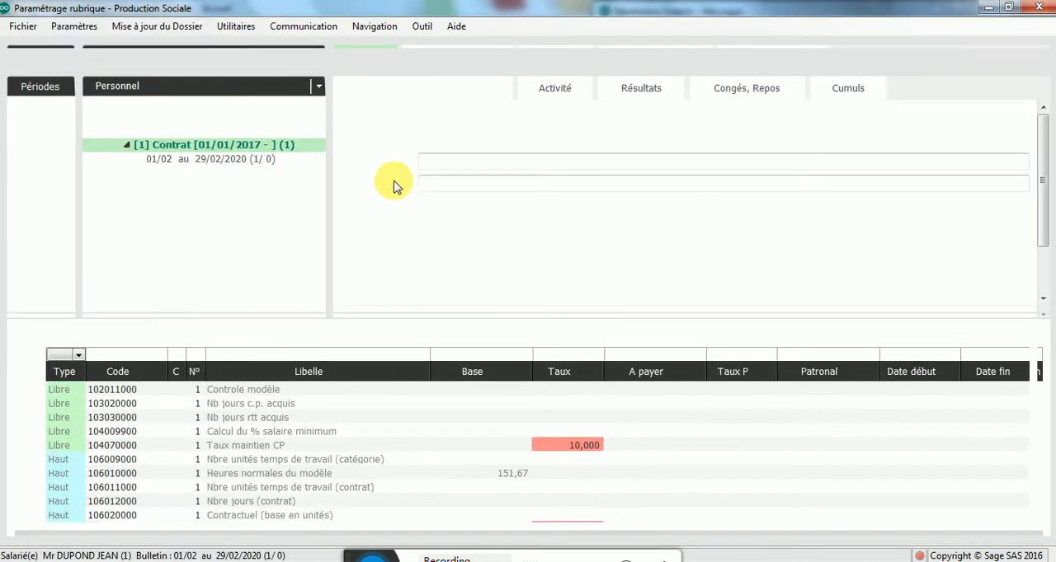
Step: Calculate the February 2020 payslip and check its print preview for a seniority bonus, closing the preview when done
right_click(284, 165)
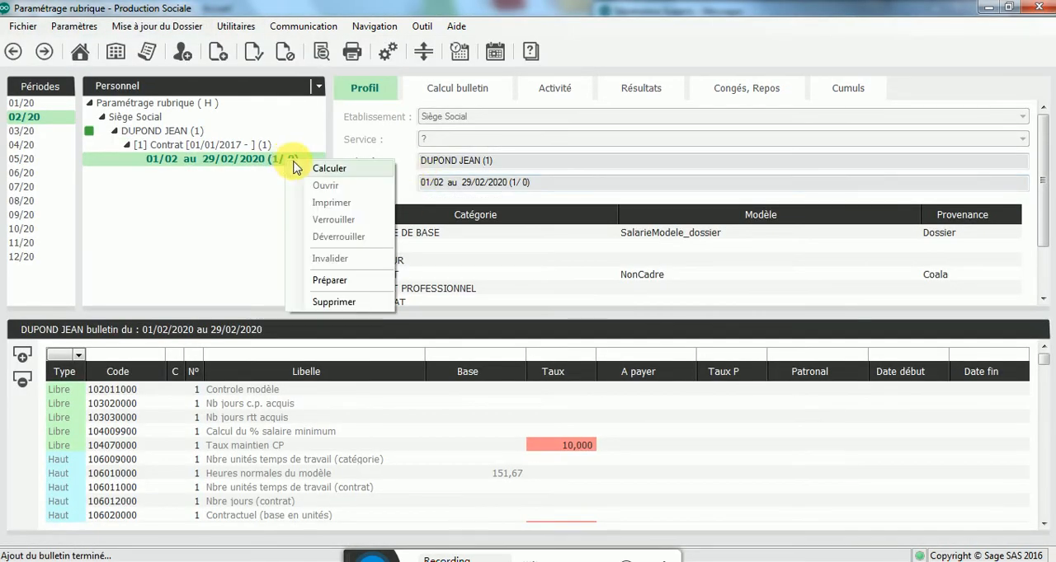
click(298, 170)
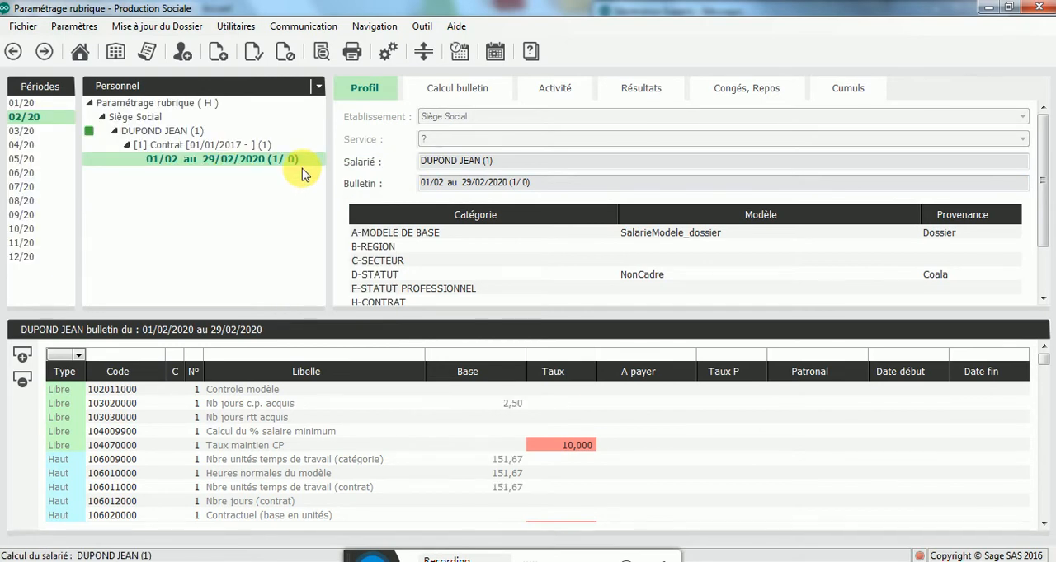
double_click(200, 158)
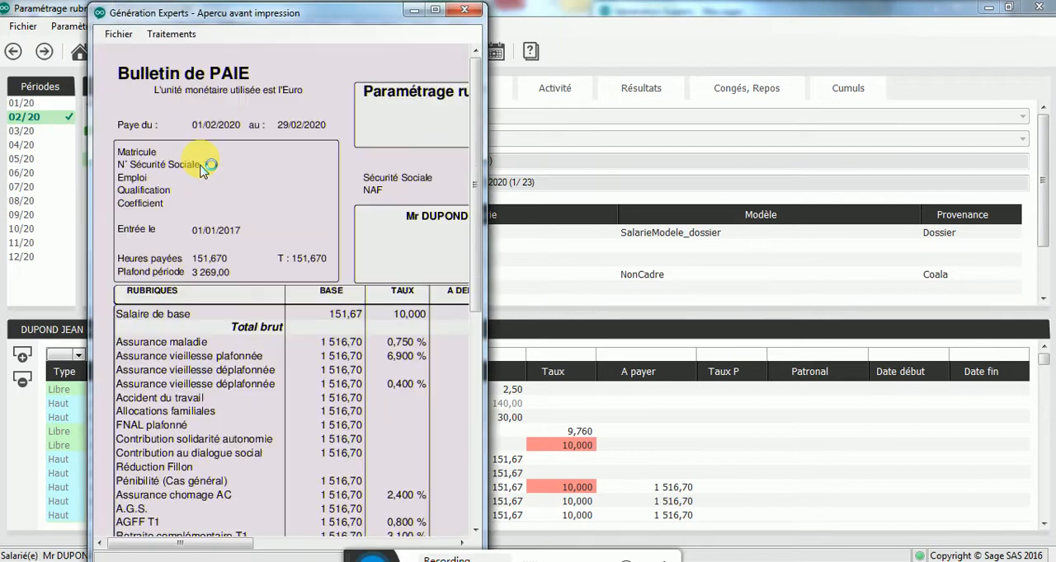
click(466, 10)
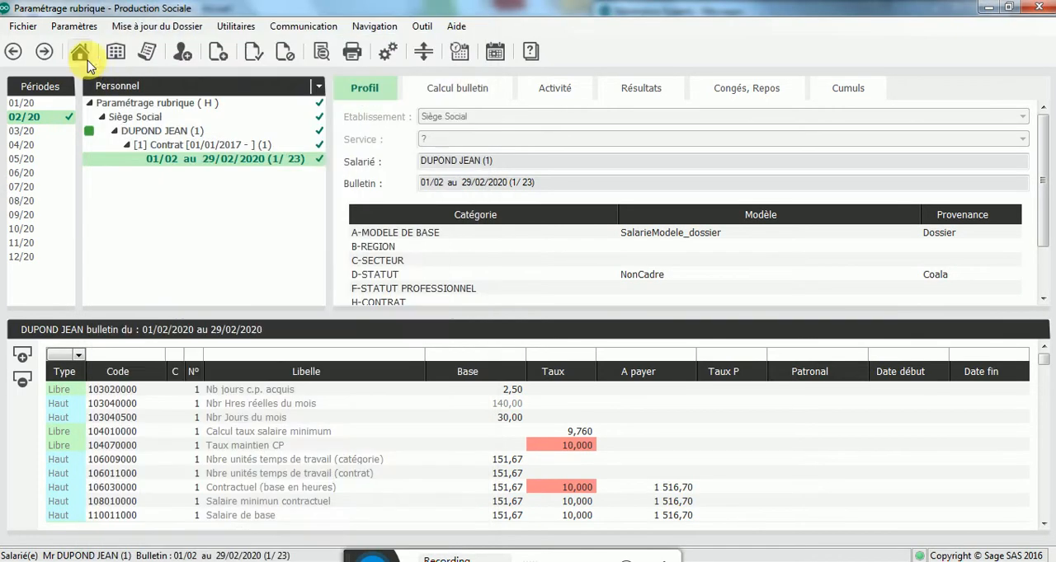
Step: Create the 2021 payroll year and add a payslip for period 01/21, from 01/01/2021 to 31/01/2021, on the employee's contract
click(43, 52)
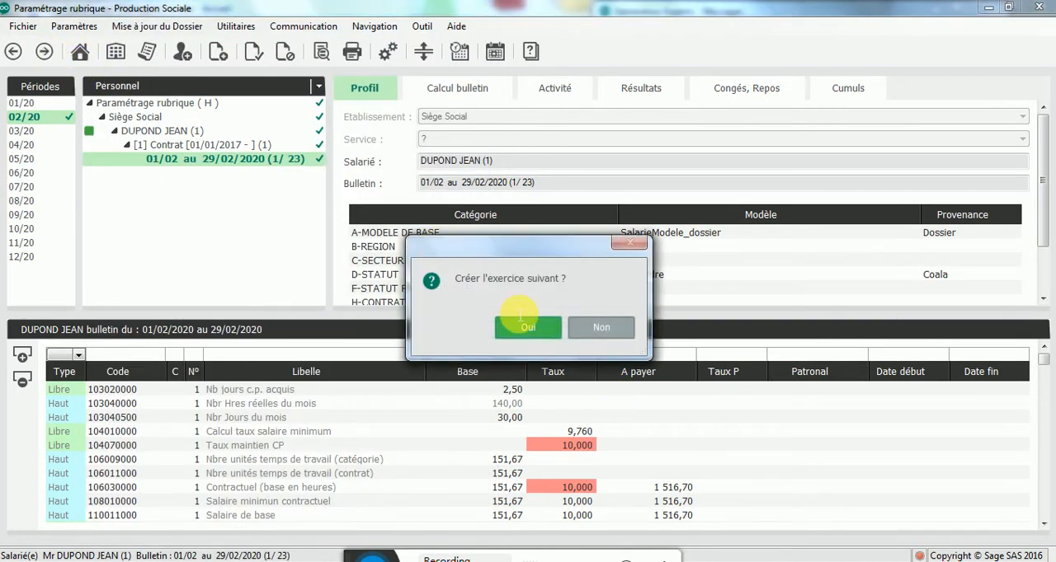
click(518, 317)
click(171, 131)
click(181, 146)
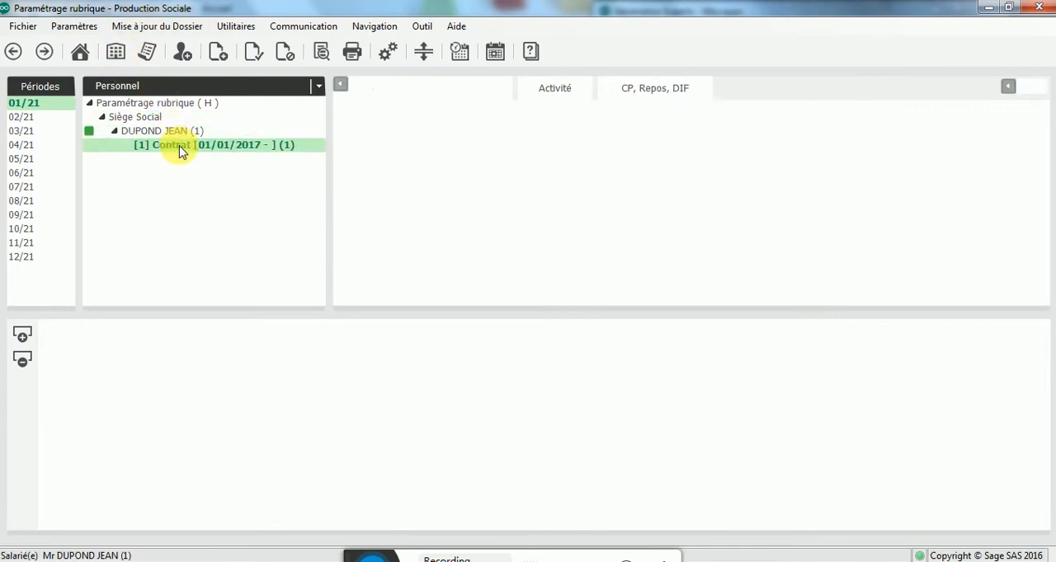
right_click(180, 148)
click(189, 177)
click(212, 238)
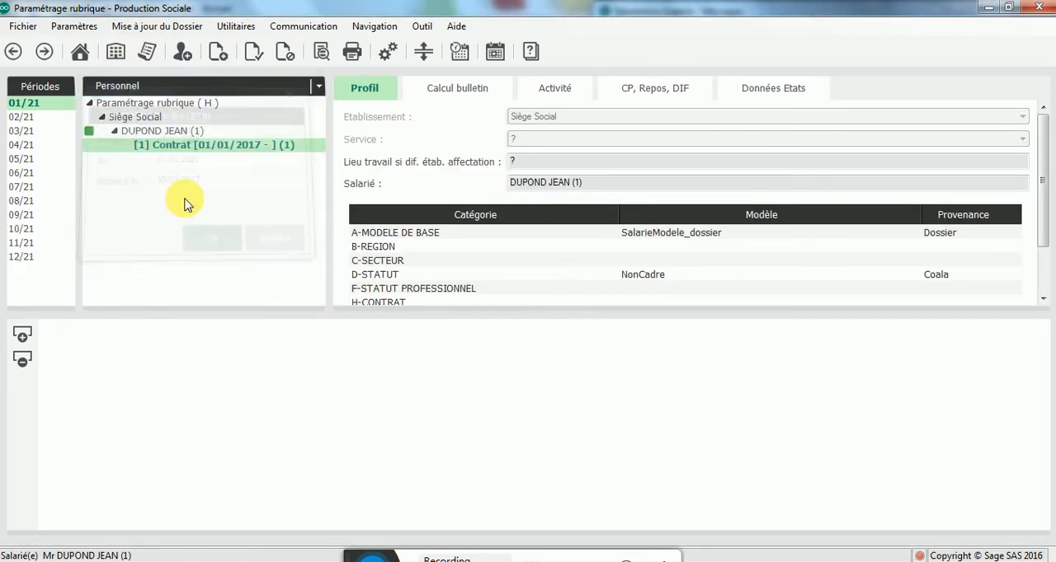
Step: Calculate the January 2021 payslip and check its print preview for the Prime ancienneté line, closing the preview when done
right_click(207, 159)
click(216, 170)
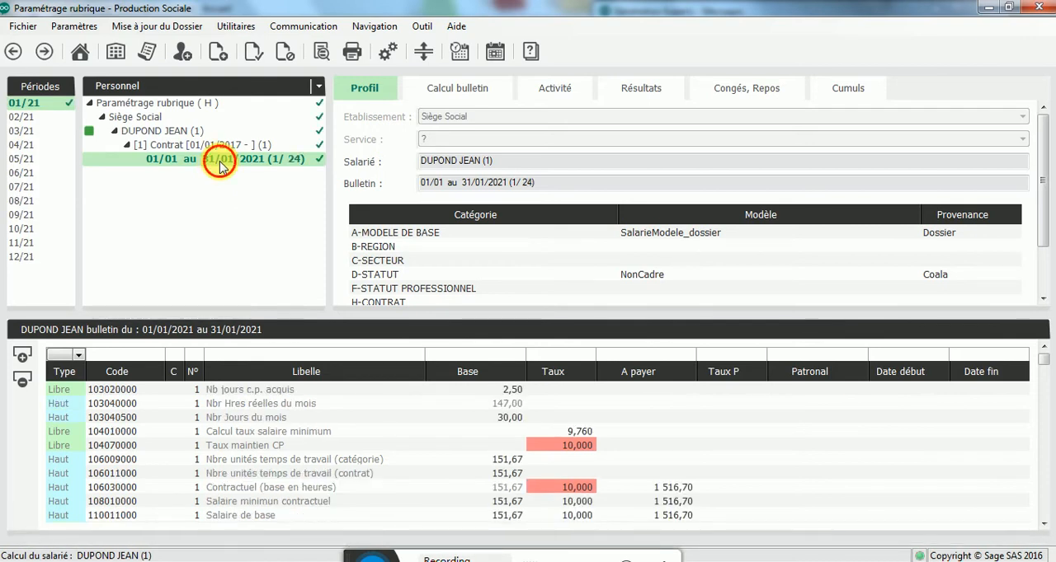
double_click(219, 162)
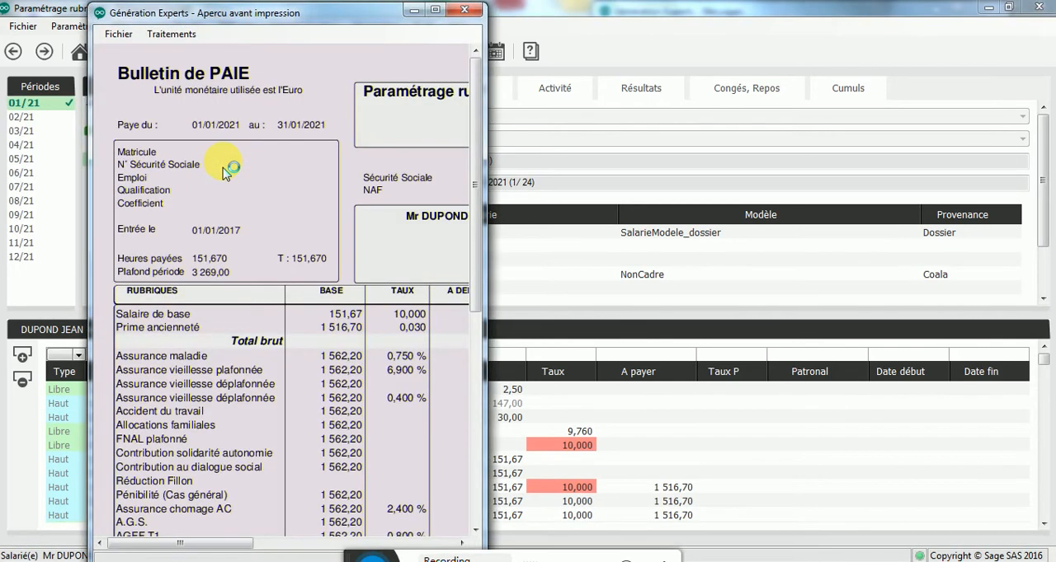
click(435, 9)
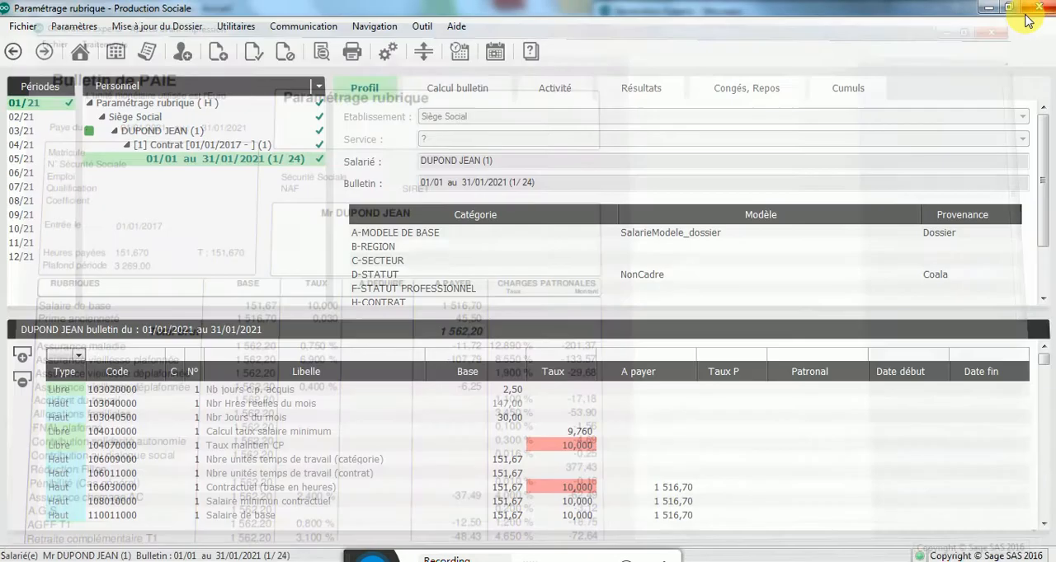
click(1038, 7)
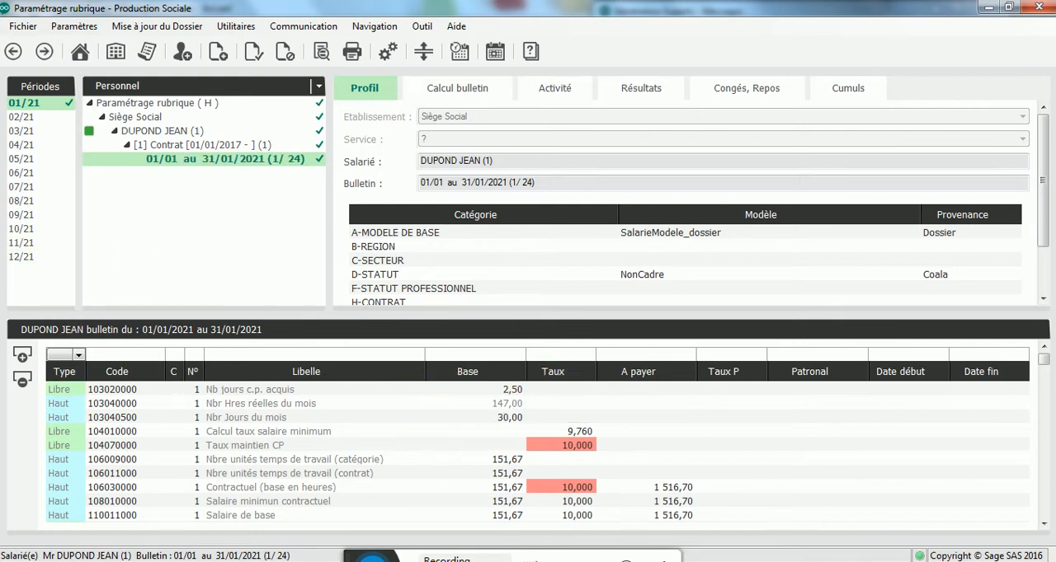
Step: Close the leftover messages window, switch to the Génération Experts home window and open the knowledge base
click(307, 560)
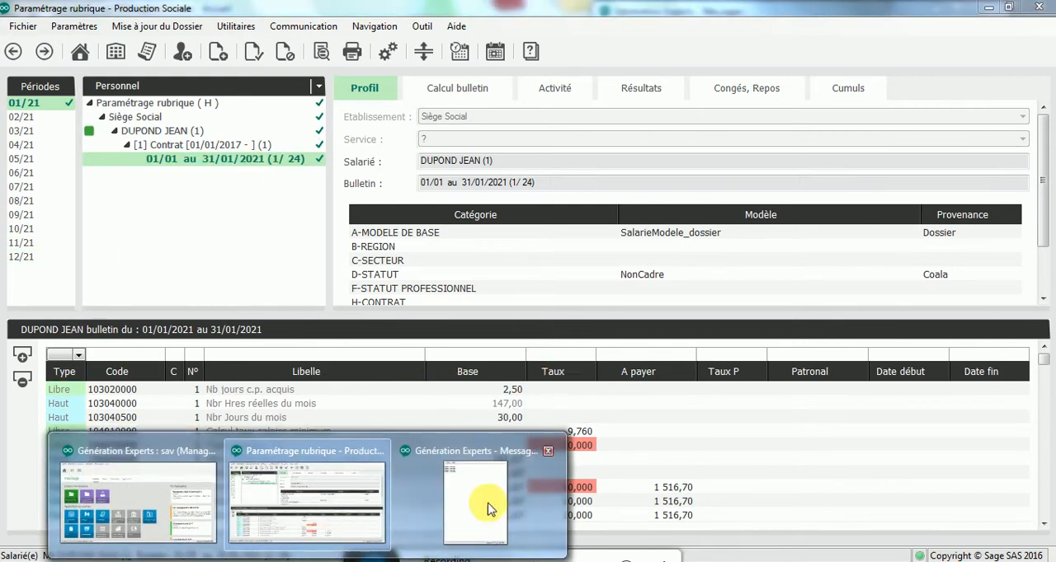
click(548, 453)
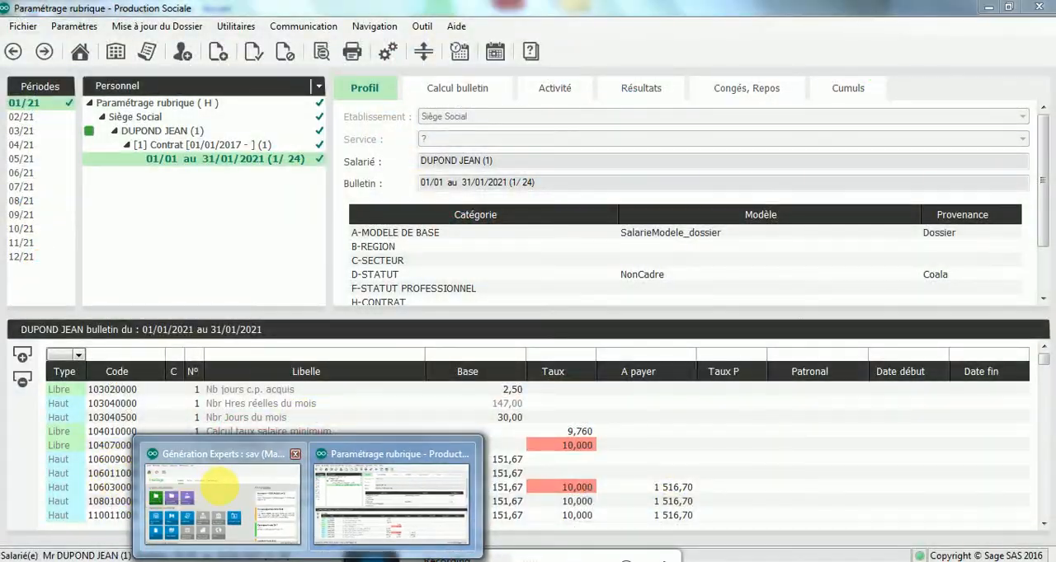
click(215, 487)
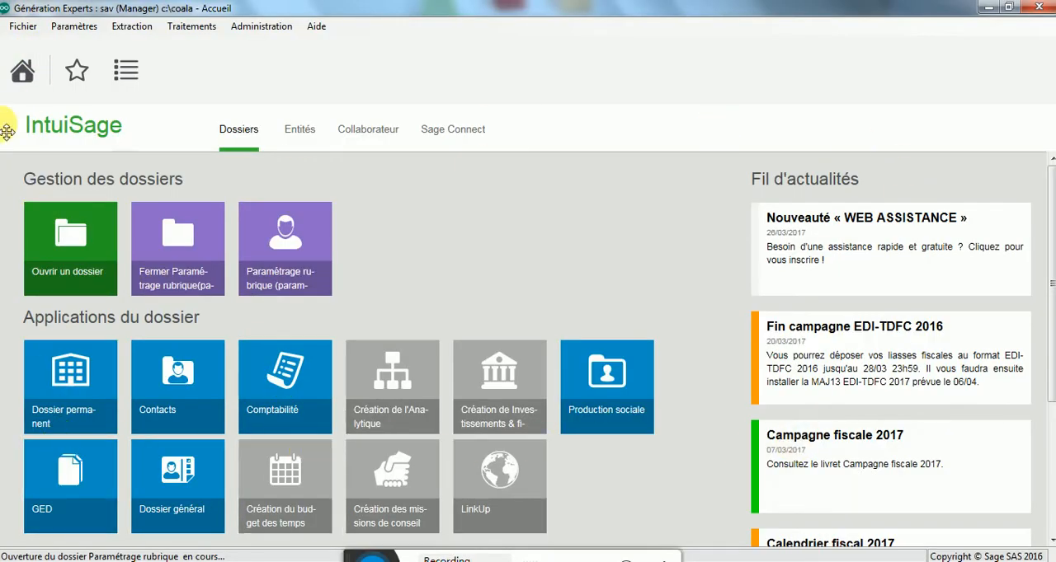
click(317, 28)
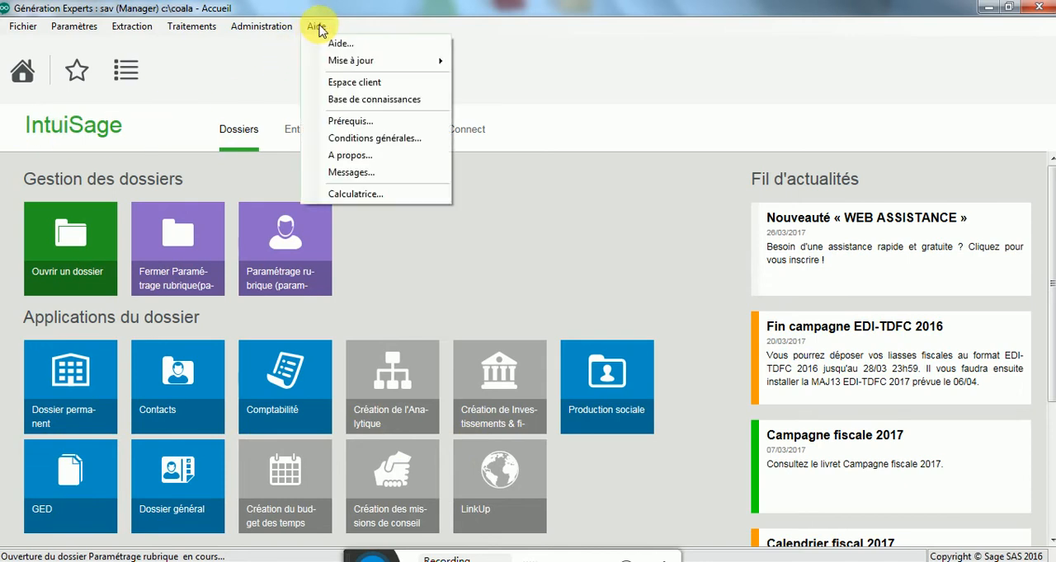
click(347, 100)
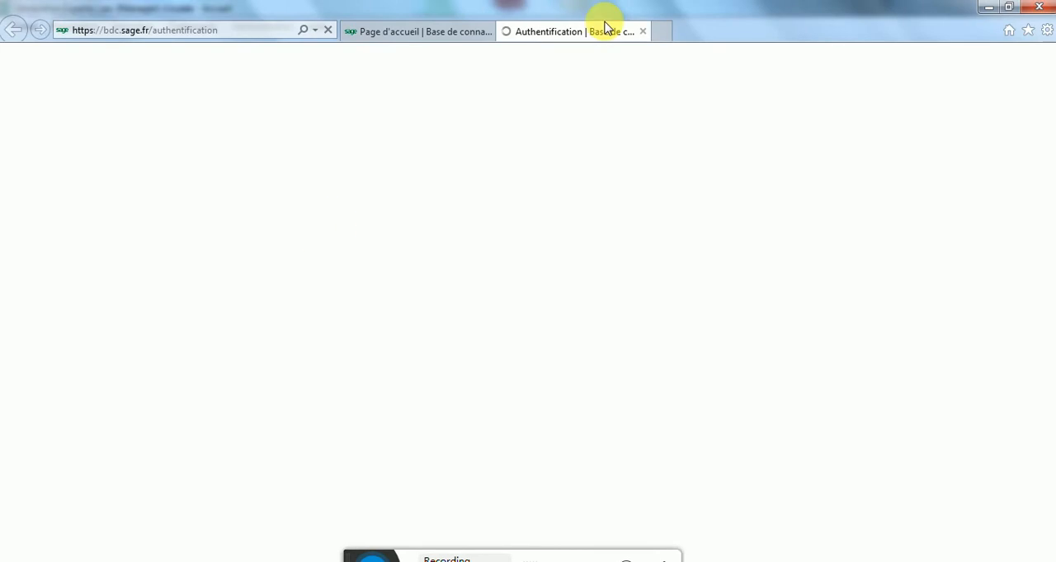
Step: Search the knowledge base for 37666, open the article on configuring the seniority bonus, review it, and minimize the browser when done
click(448, 33)
click(227, 241)
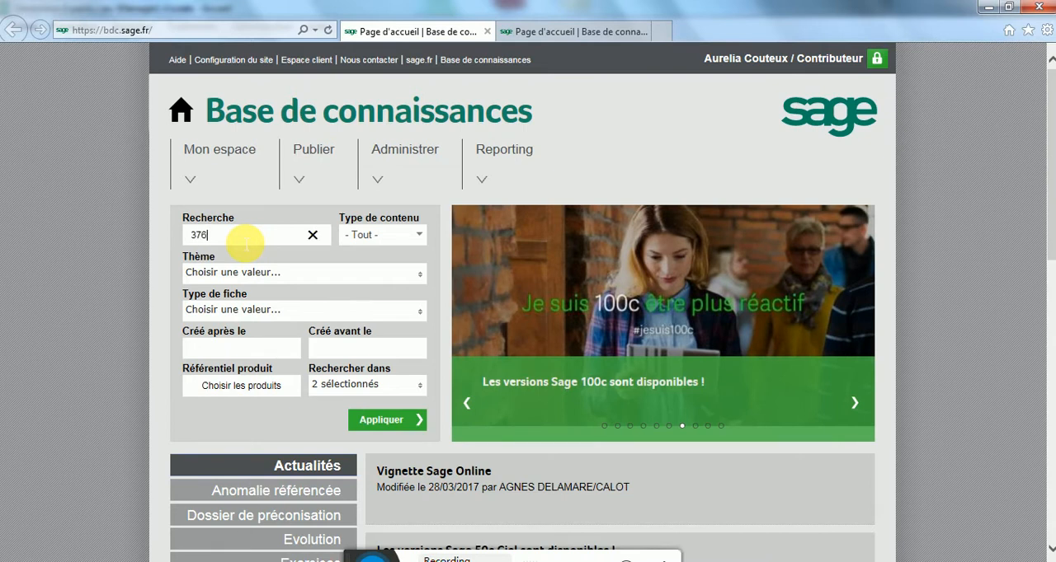
key(Return)
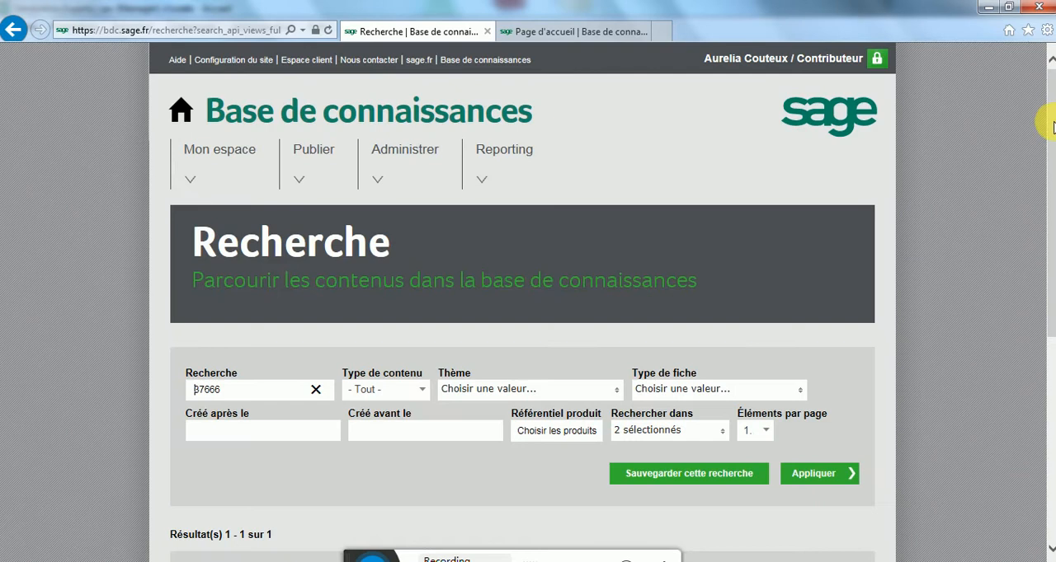
drag(1051, 117, 1051, 247)
click(378, 311)
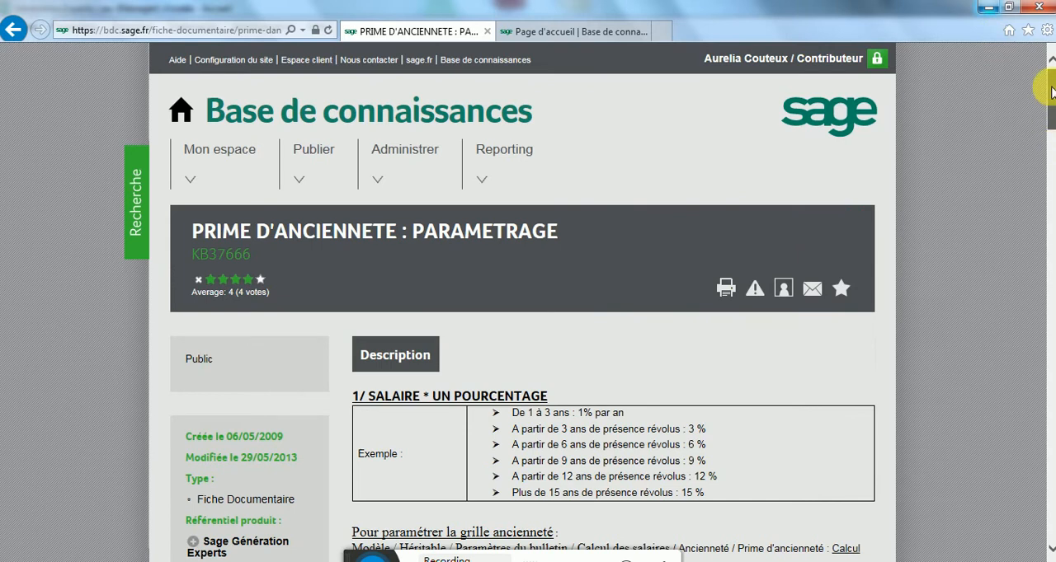
mouse_move(1052, 93)
mouse_down()
mouse_move(1047, 332)
mouse_move(1048, 85)
mouse_up()
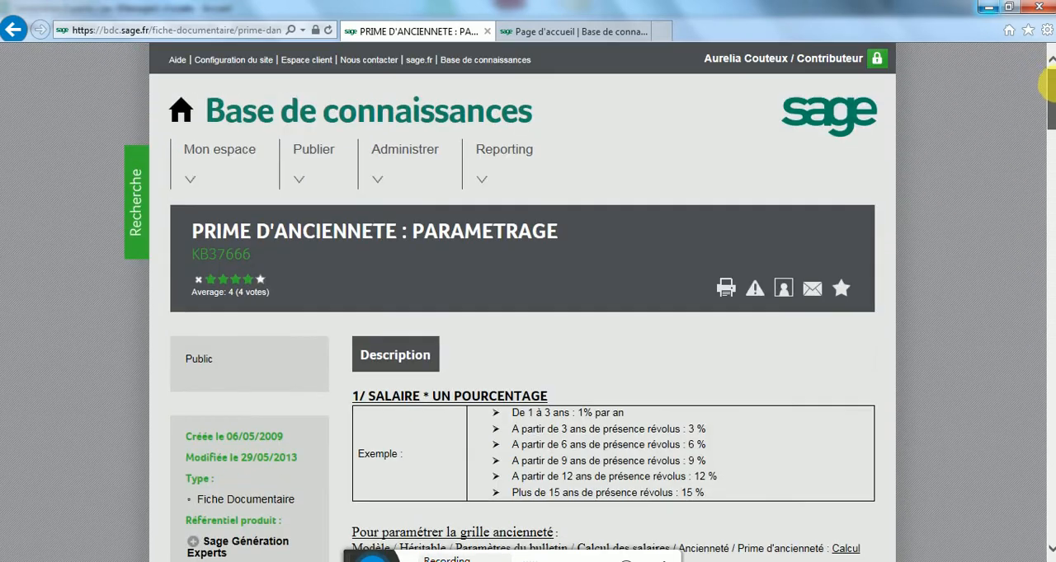
click(992, 12)
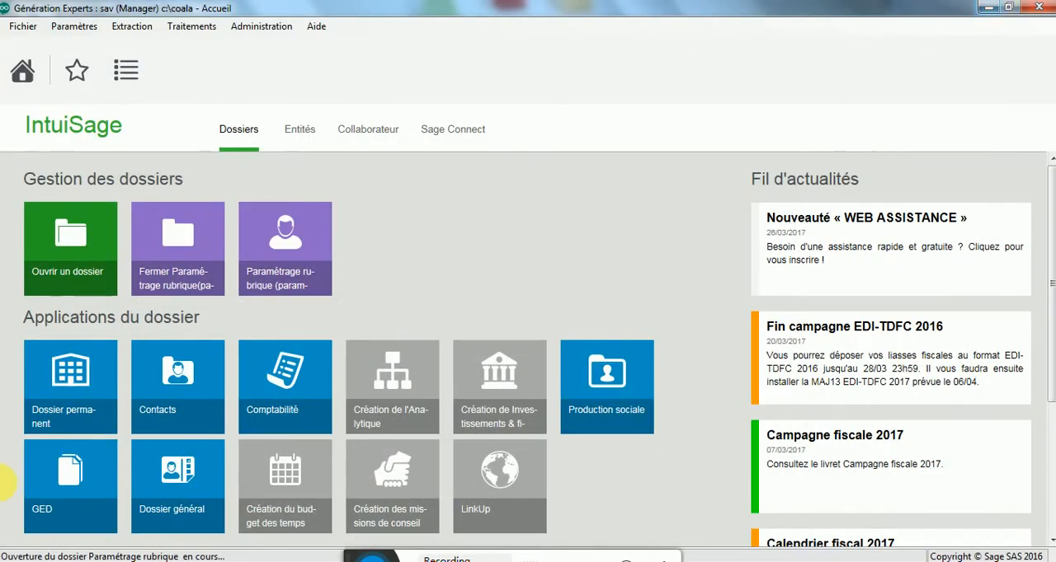
Step: Switch back to the Production Sociale window, then invalidate and delete the January 2021 payslip
mouse_move(372, 558)
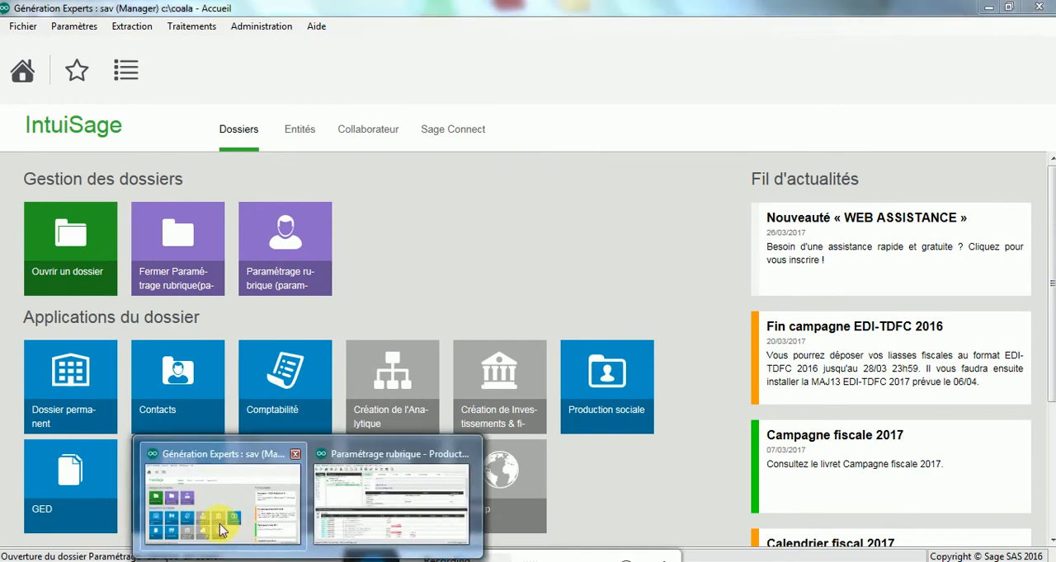
click(431, 483)
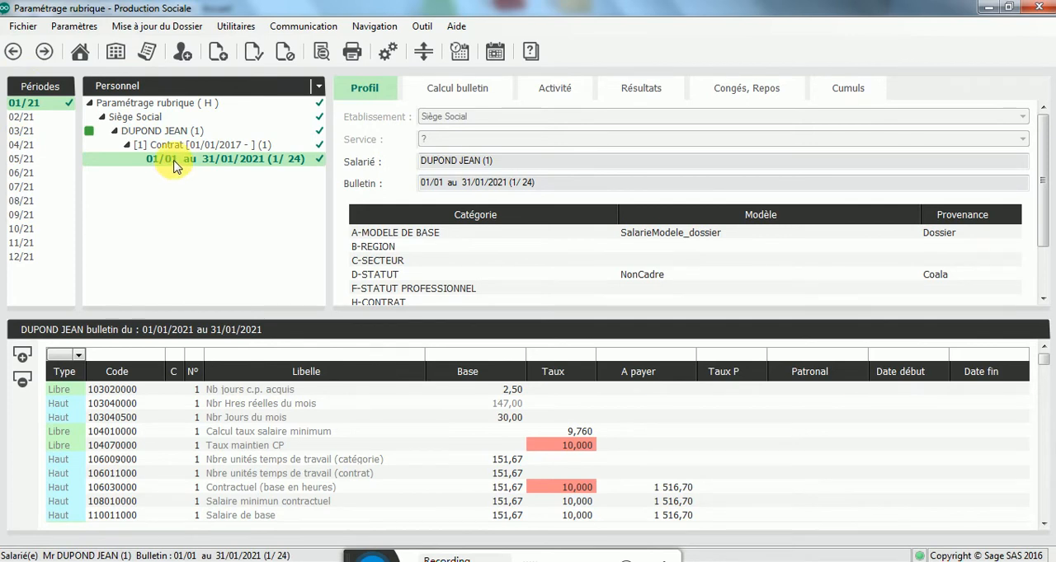
right_click(206, 160)
click(208, 238)
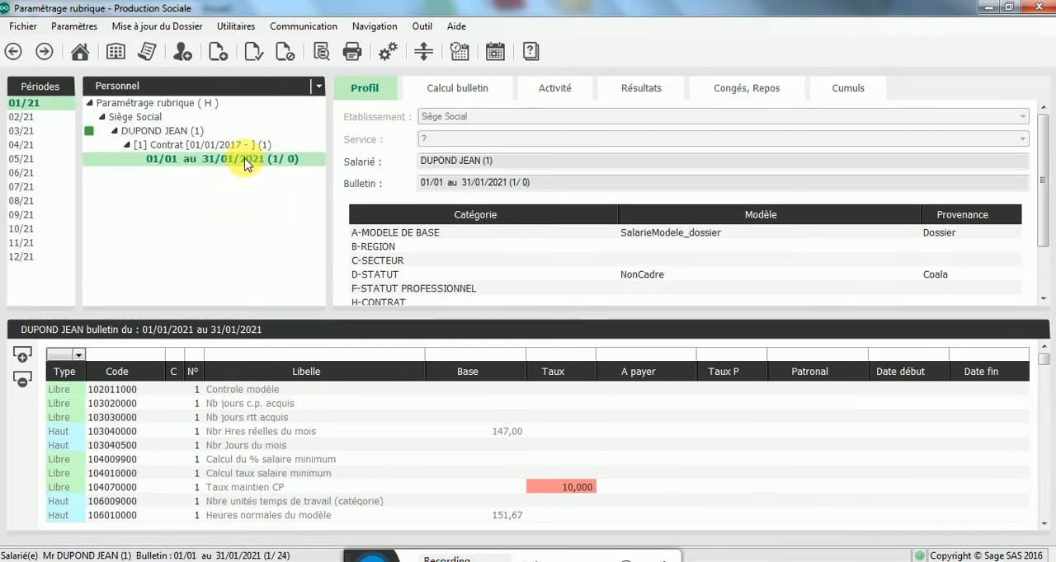
right_click(246, 162)
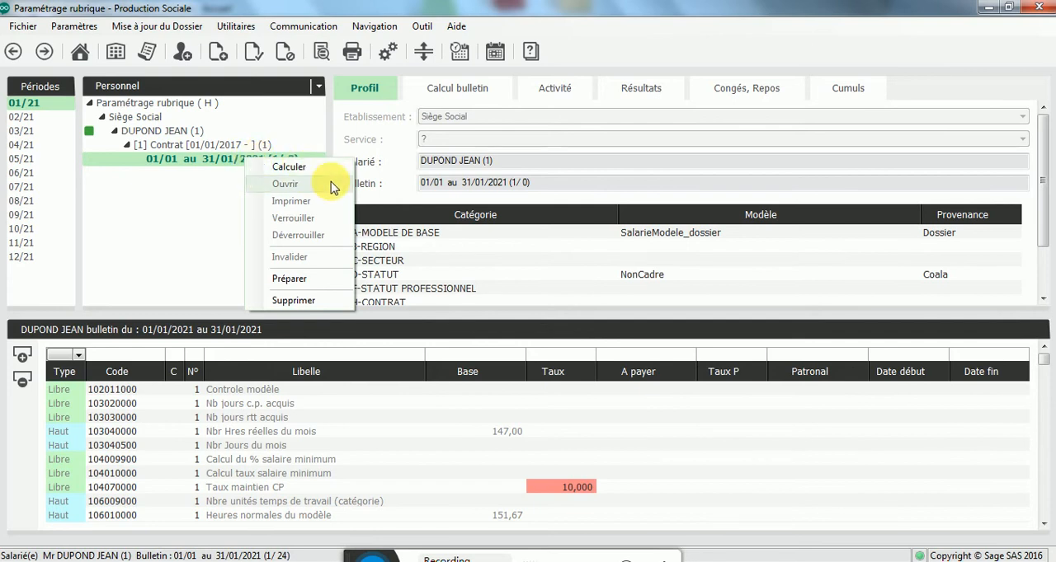
click(280, 300)
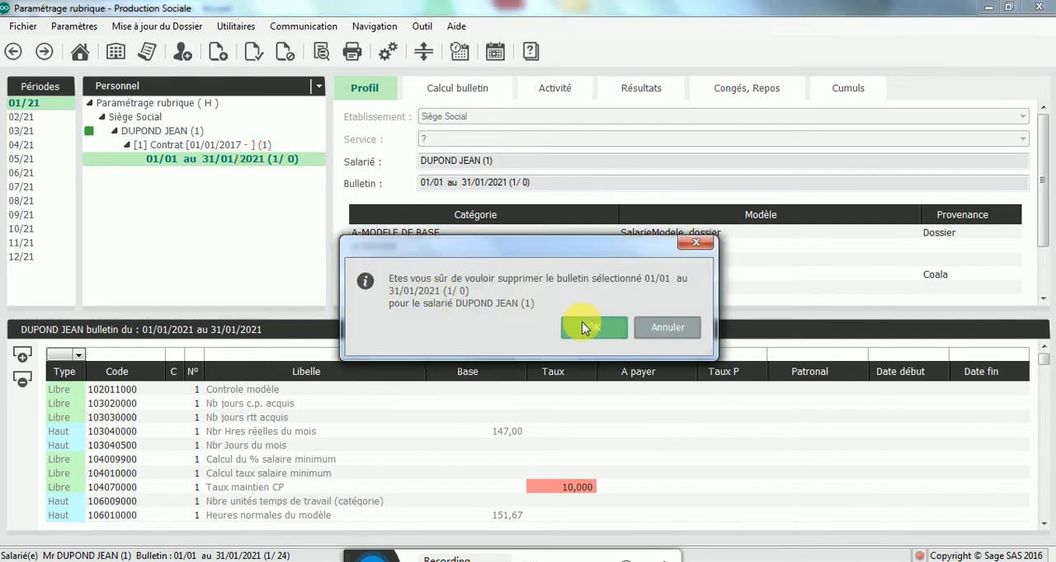
click(591, 326)
Step: Go back to period 02/20, then invalidate and delete the February 2020 payslip on the employee's contract
click(15, 53)
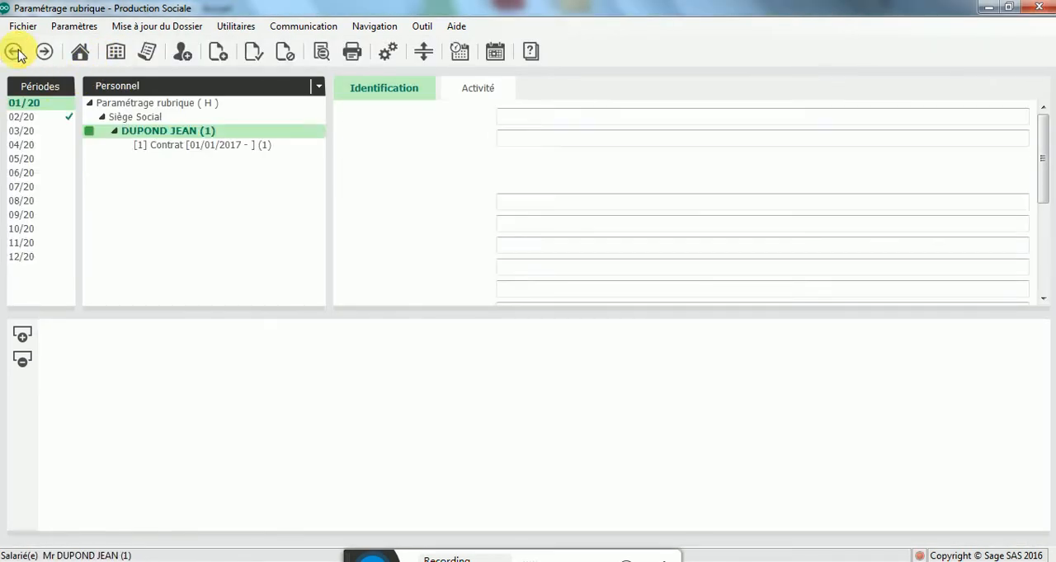
click(15, 53)
click(44, 51)
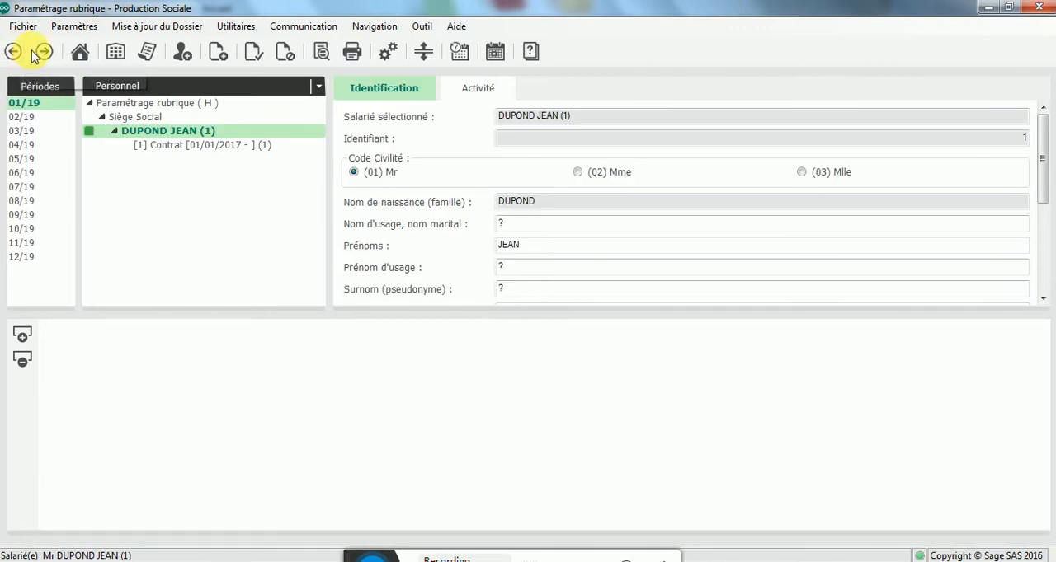
click(198, 152)
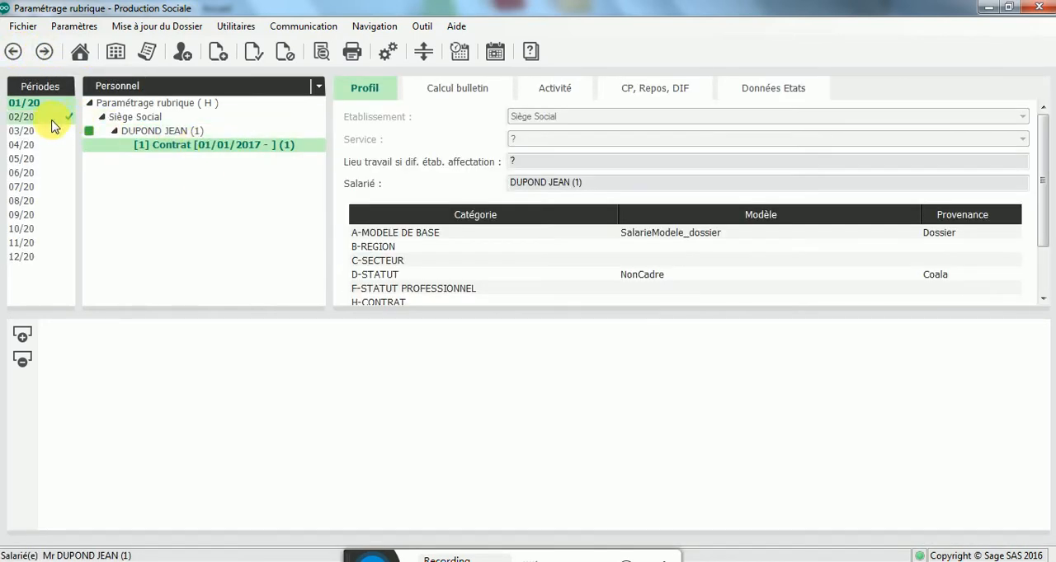
click(23, 118)
click(214, 162)
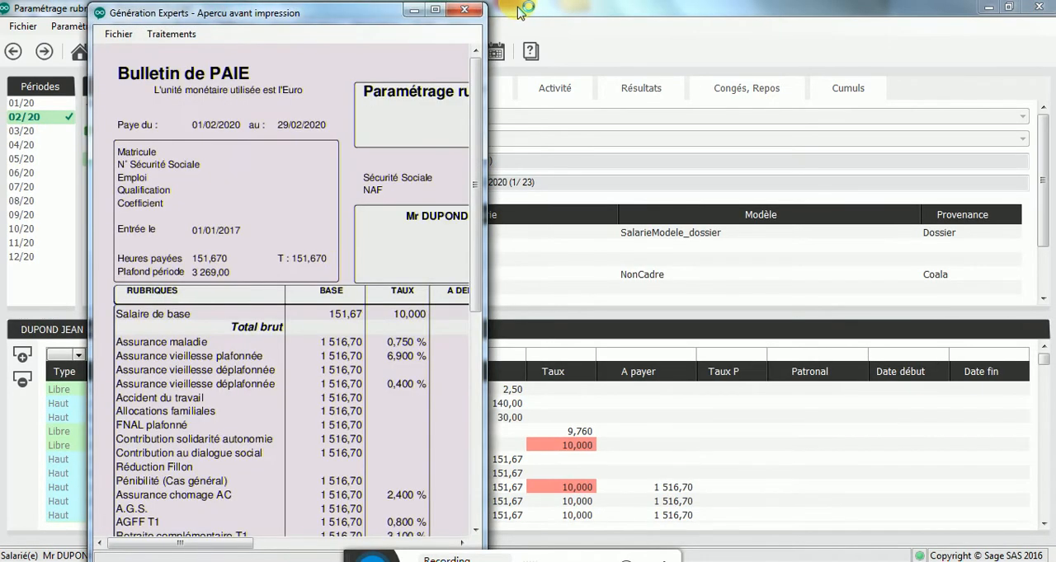
click(464, 10)
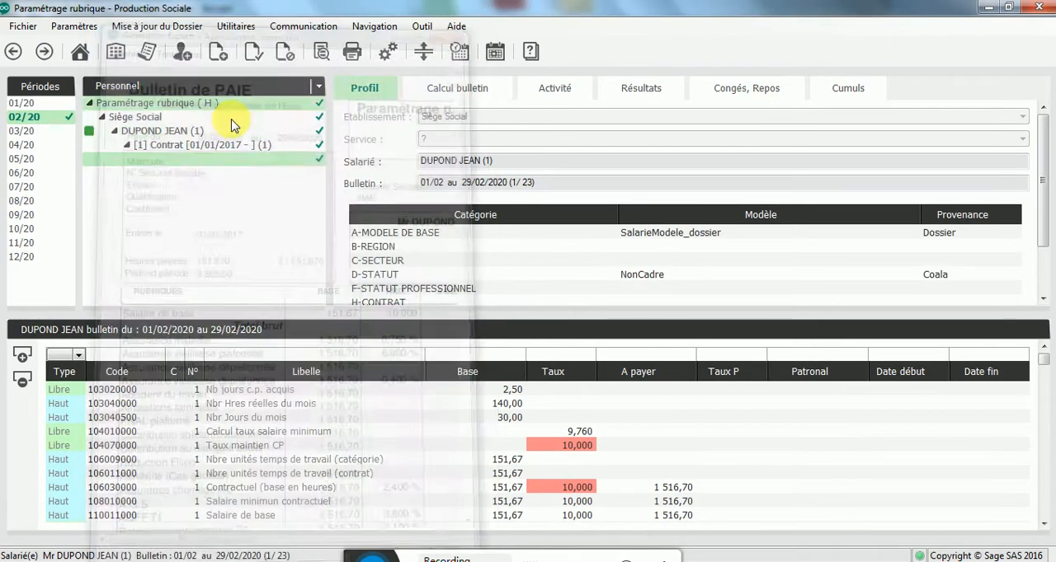
right_click(213, 158)
click(249, 256)
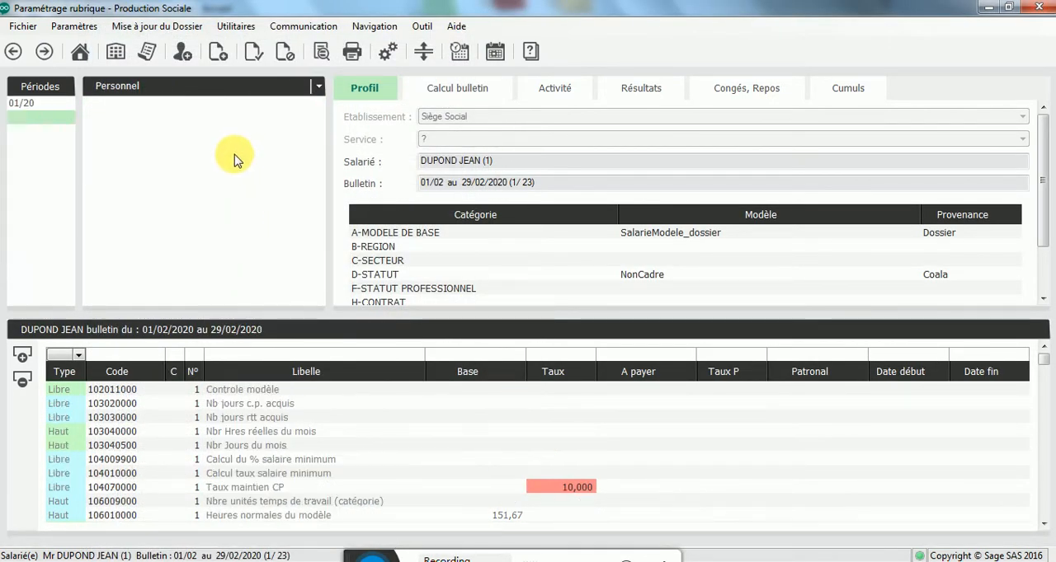
right_click(234, 161)
click(278, 305)
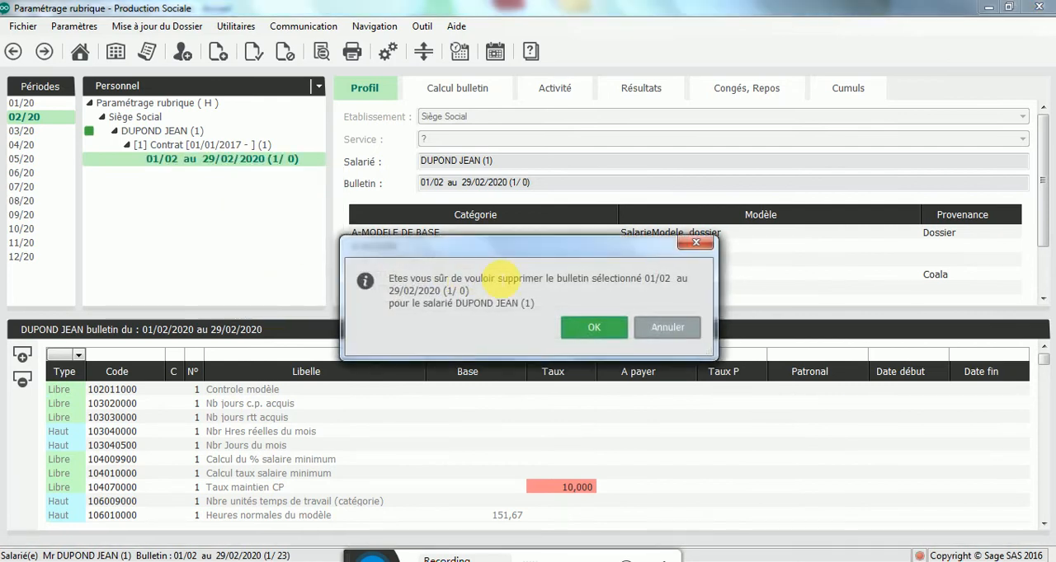
click(597, 327)
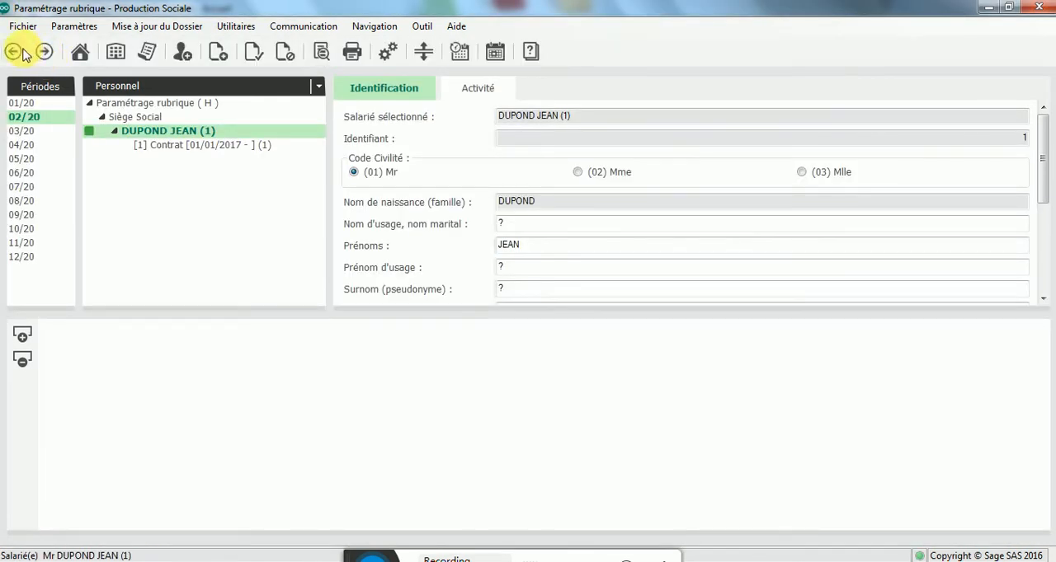
Step: Return to the 2018 payroll year and create a payslip for period 05/18, from 01/05/2018 to 31/05/2018, on the employee's contract
click(14, 52)
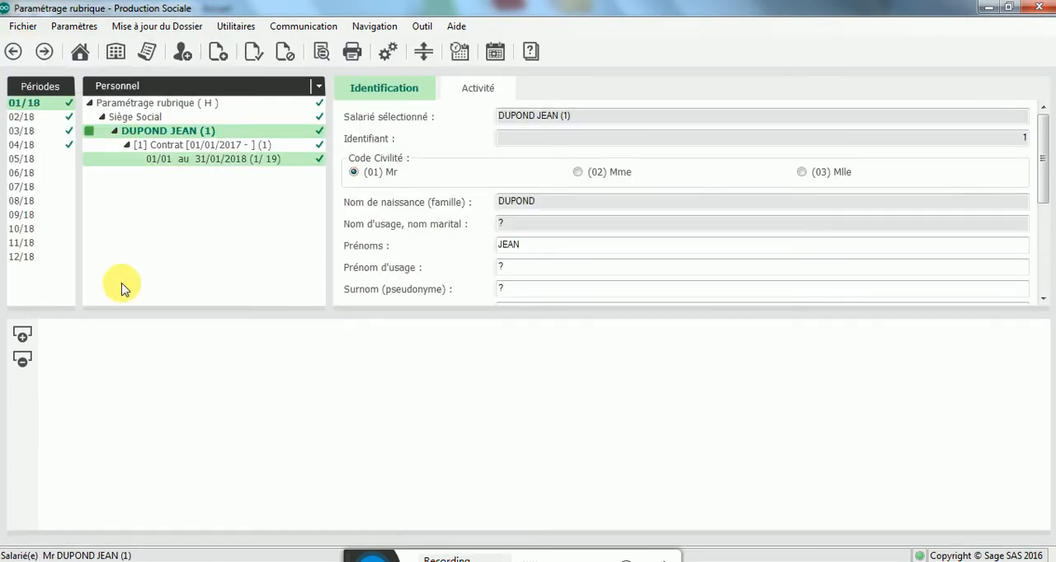
click(22, 161)
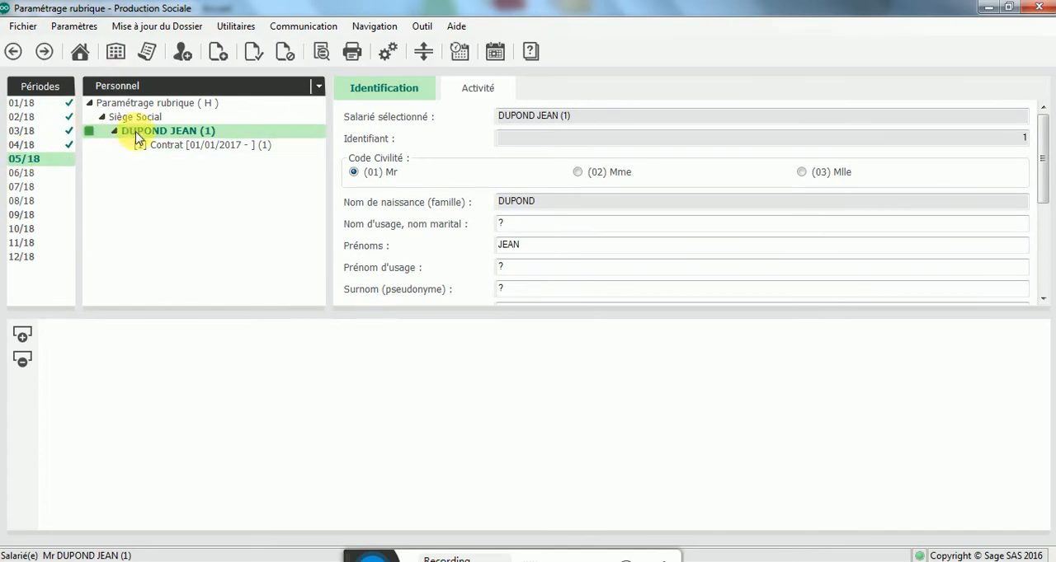
click(184, 148)
right_click(185, 152)
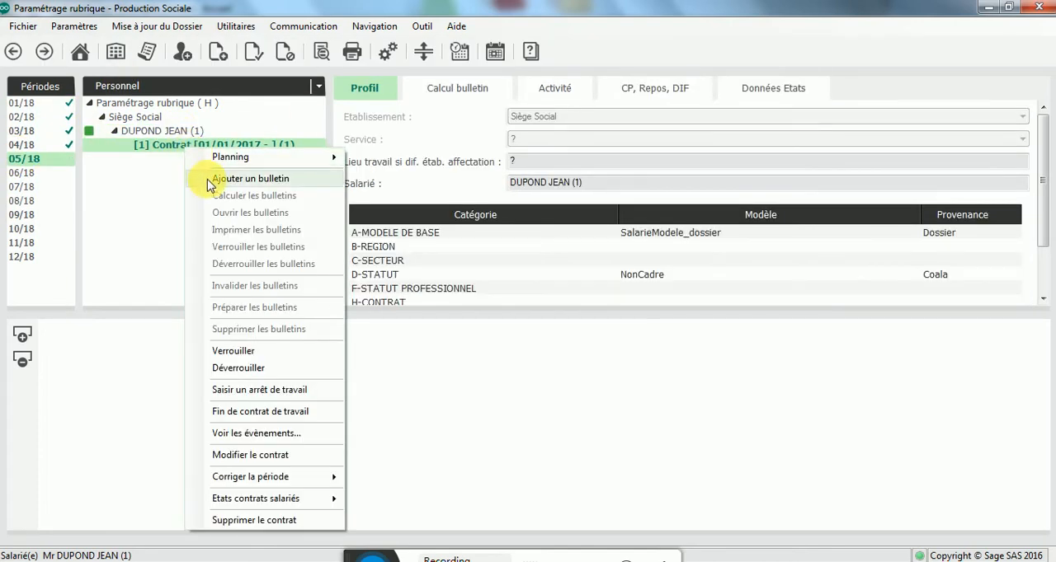
click(212, 179)
click(173, 203)
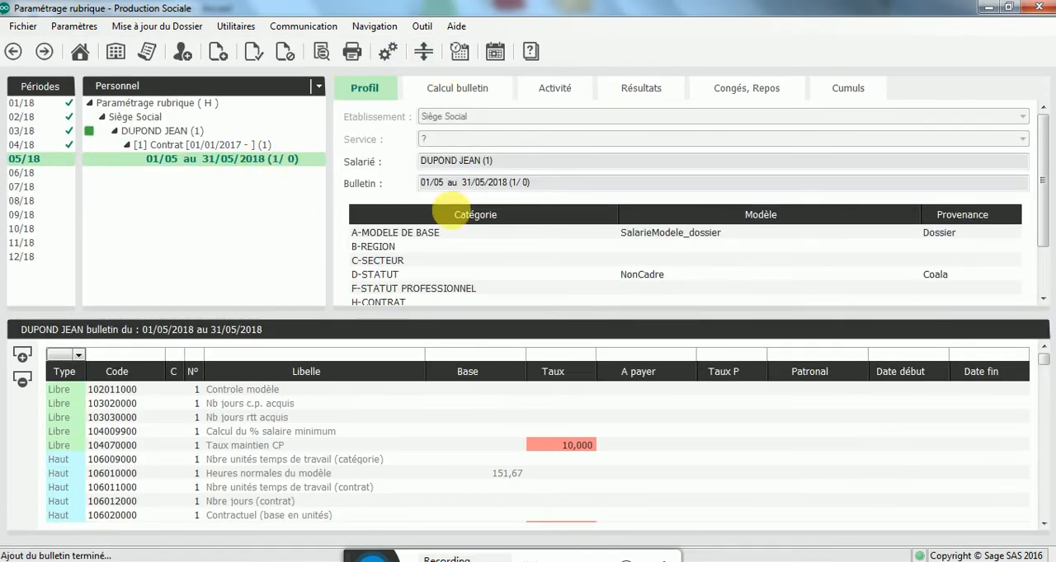
Step: Add the 104080100, 104080200 and 104080300 rubriques to the May 2018 payslip, filtering the list on code 104
click(23, 355)
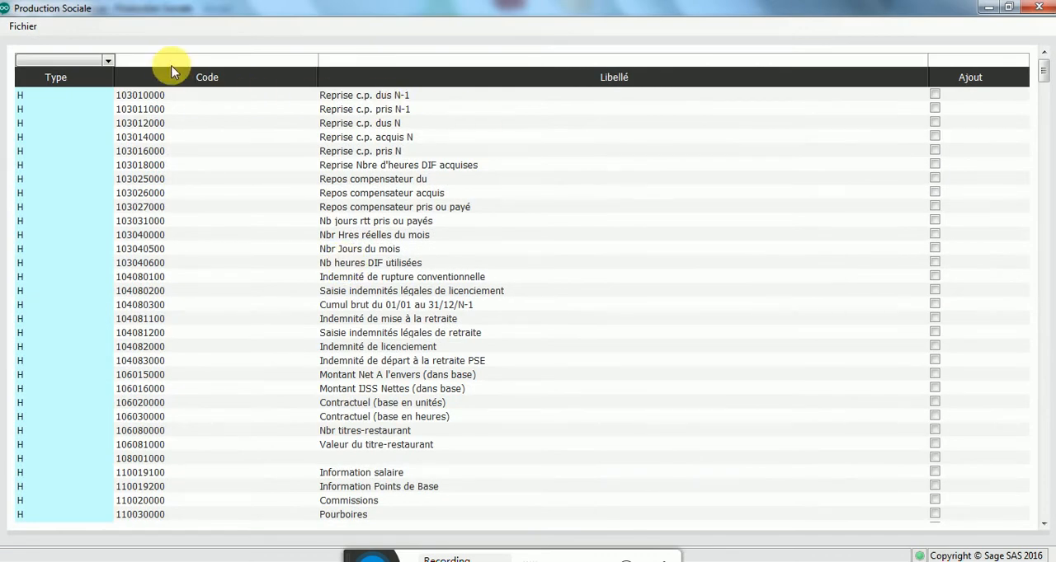
text(104)
key(Tab)
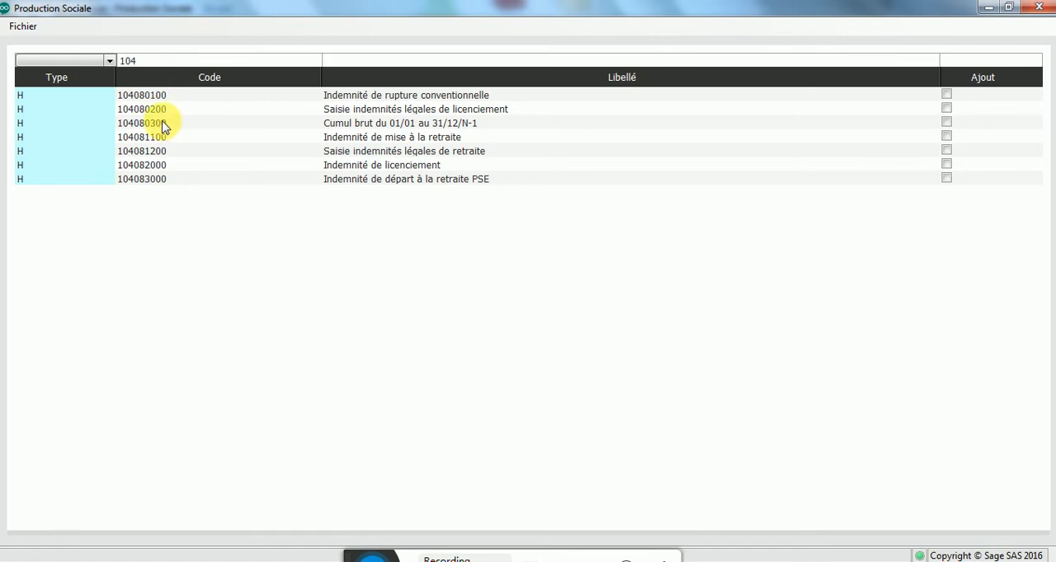
click(946, 95)
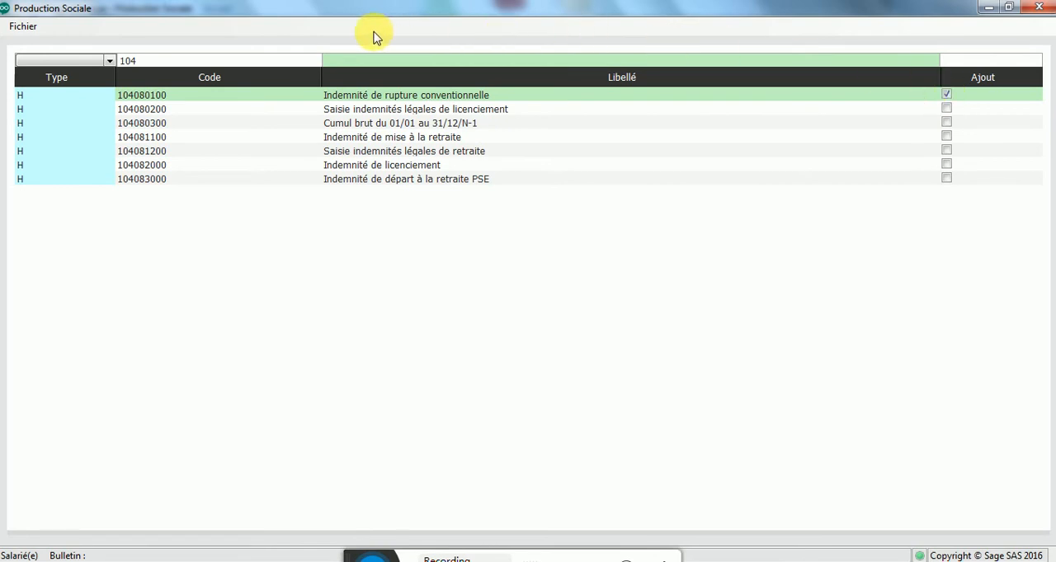
click(948, 109)
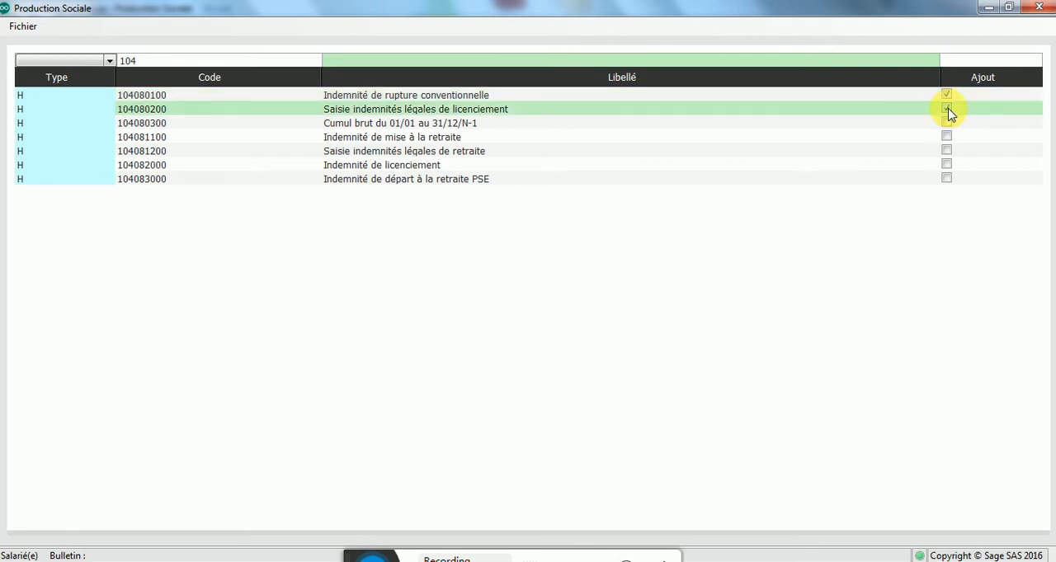
click(946, 110)
click(946, 124)
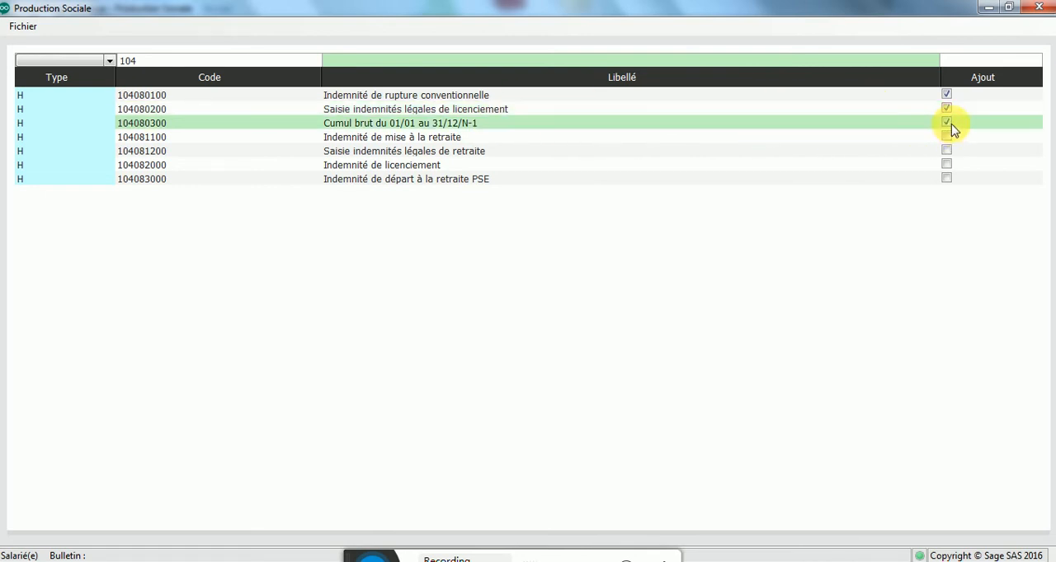
click(1040, 8)
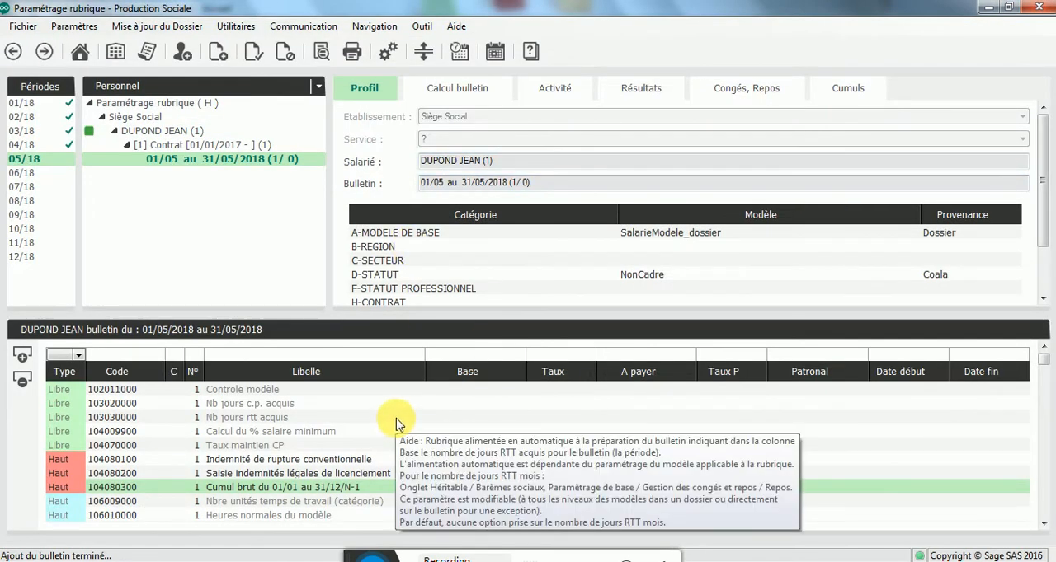
Step: Enter the amounts to pay: 10 000 for Indemnité de rupture conventionnelle, 9 000 for Saisie indemnités légales de licenciement, 45 000 for Cumul brut N-1
scroll(484, 421, down, 2)
scroll(483, 420, up, 2)
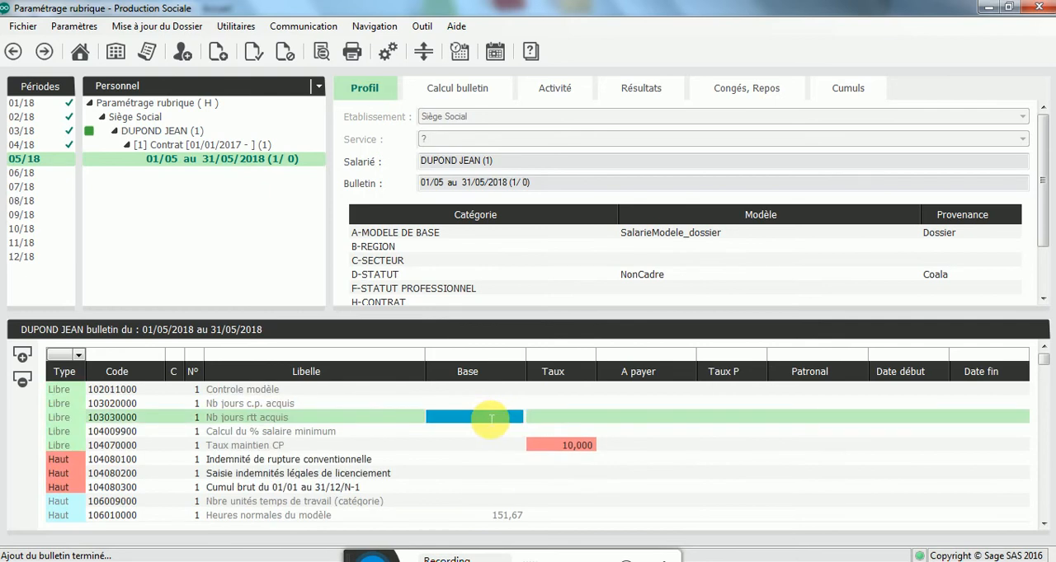
click(658, 460)
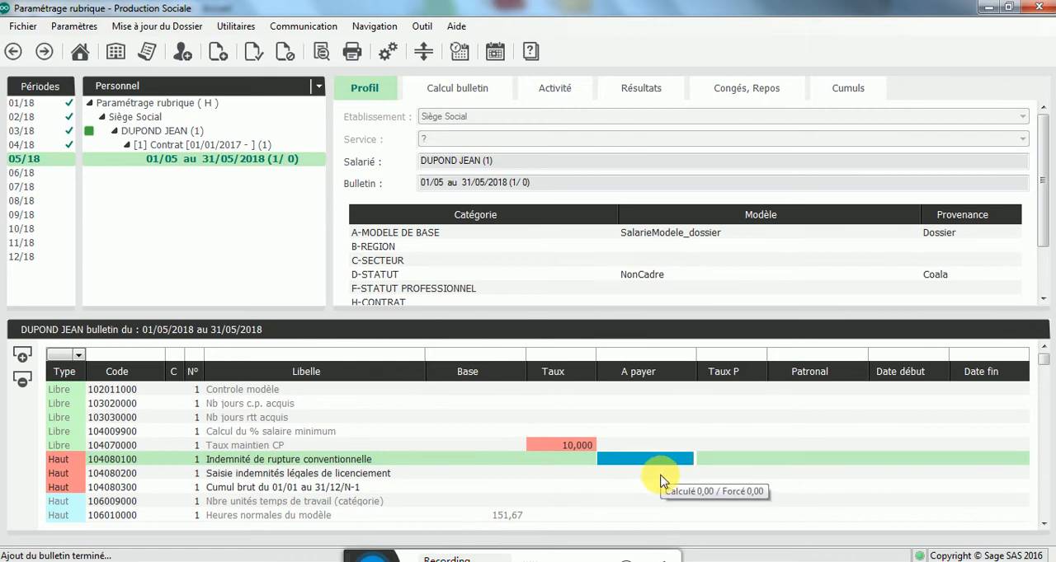
click(623, 490)
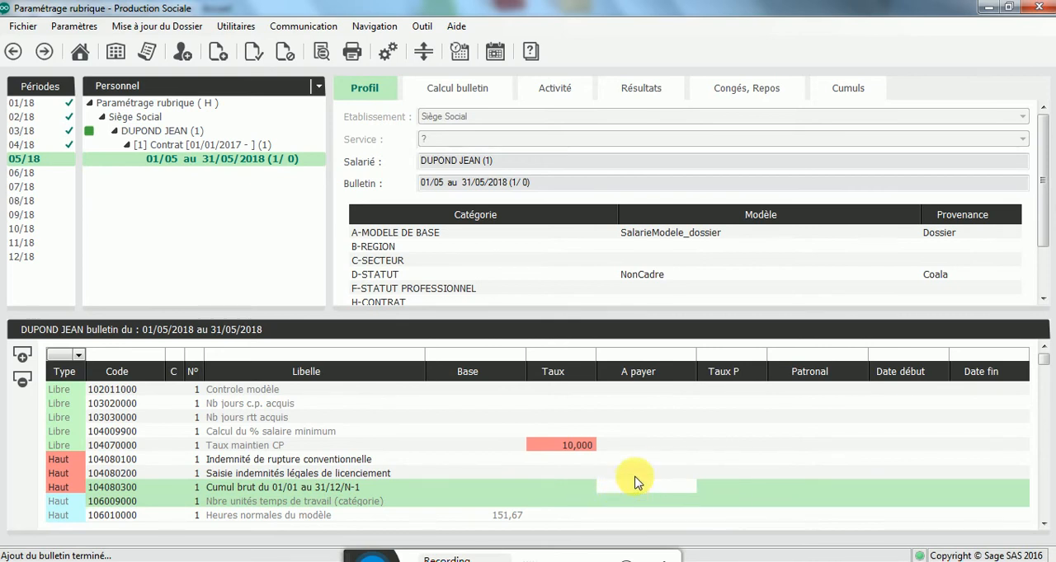
click(640, 460)
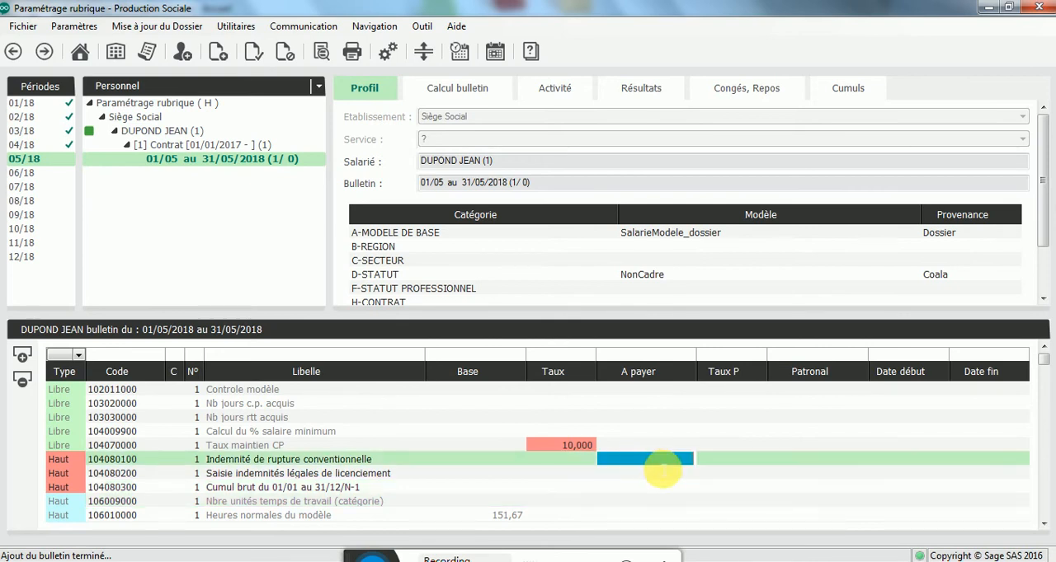
text(1)
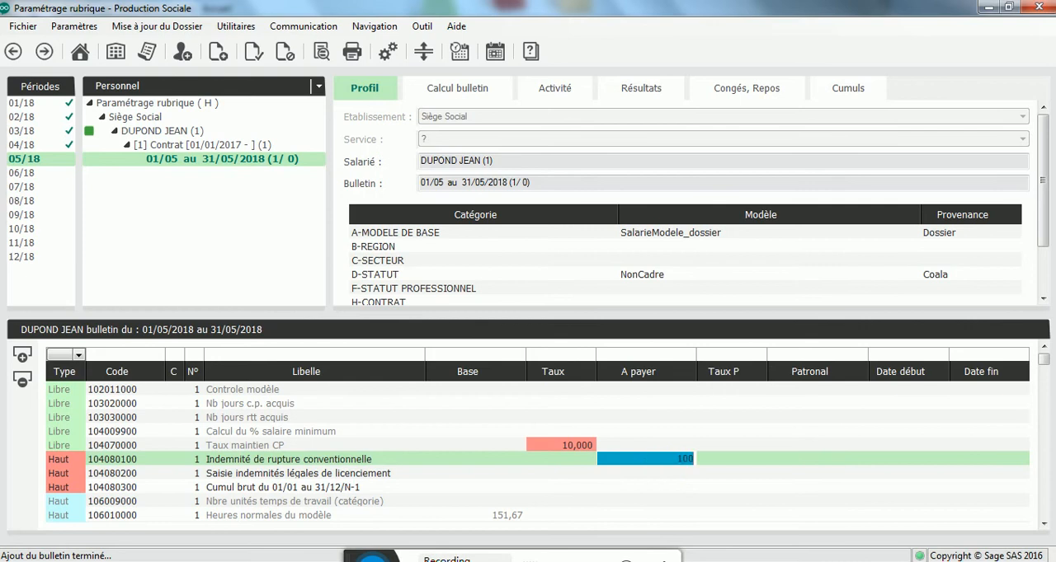
text(0 000)
click(639, 474)
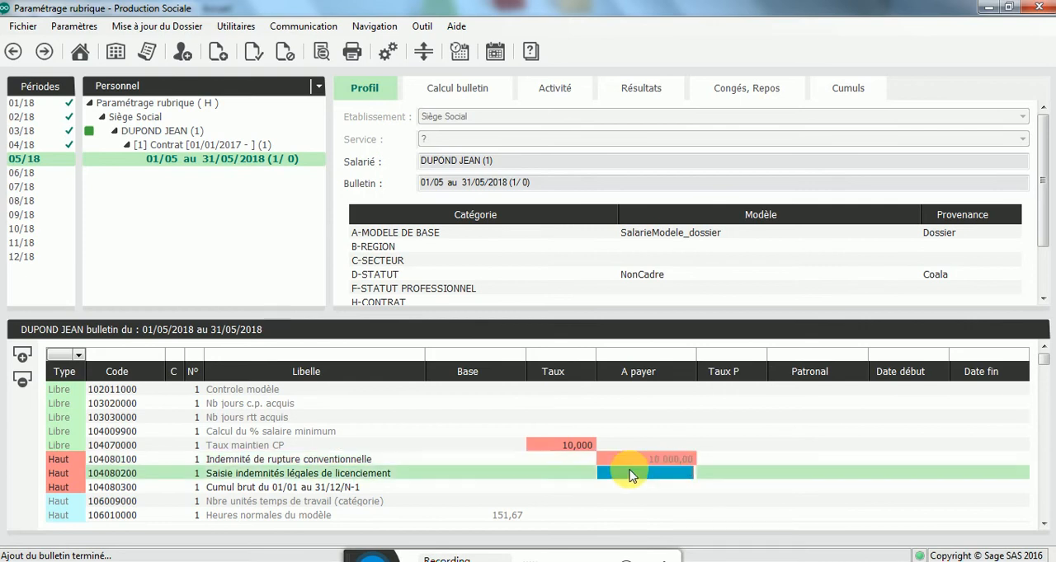
text(9000)
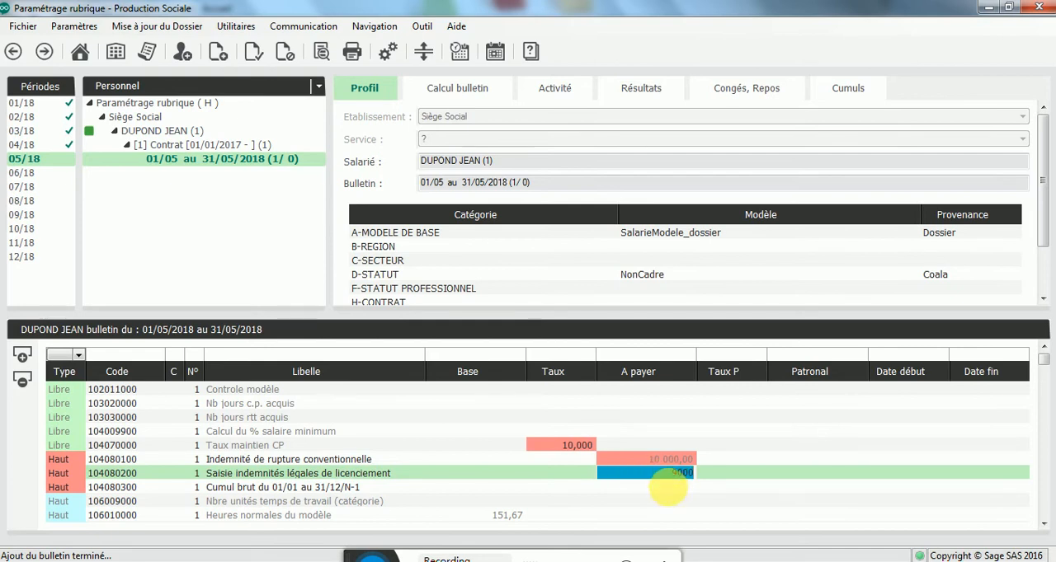
click(676, 489)
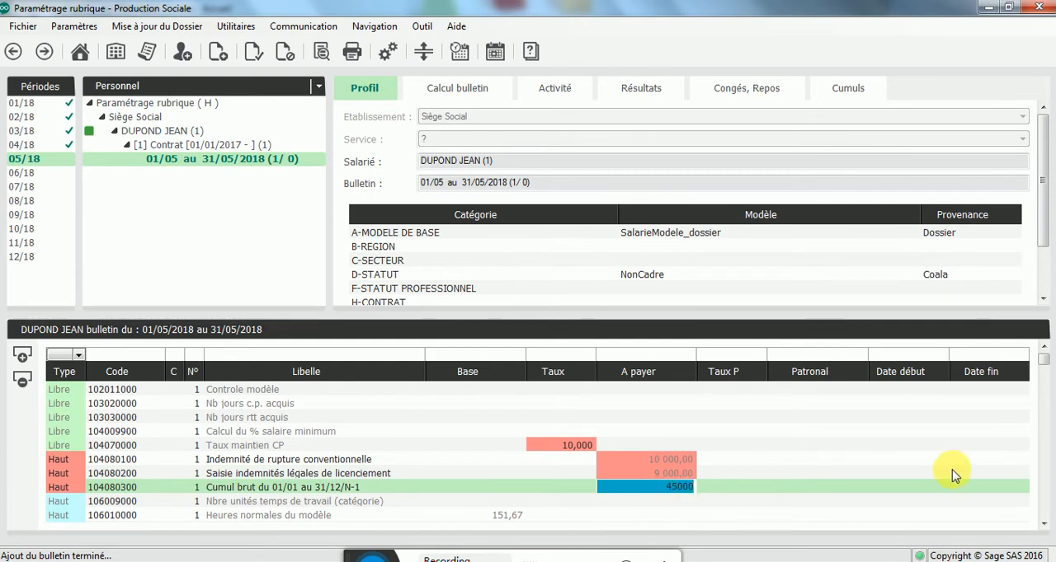
click(889, 473)
Step: Calculate the May 2018 payslip, review both pages of its print preview including the Forfait Social and CSG lines, and close the preview
right_click(206, 166)
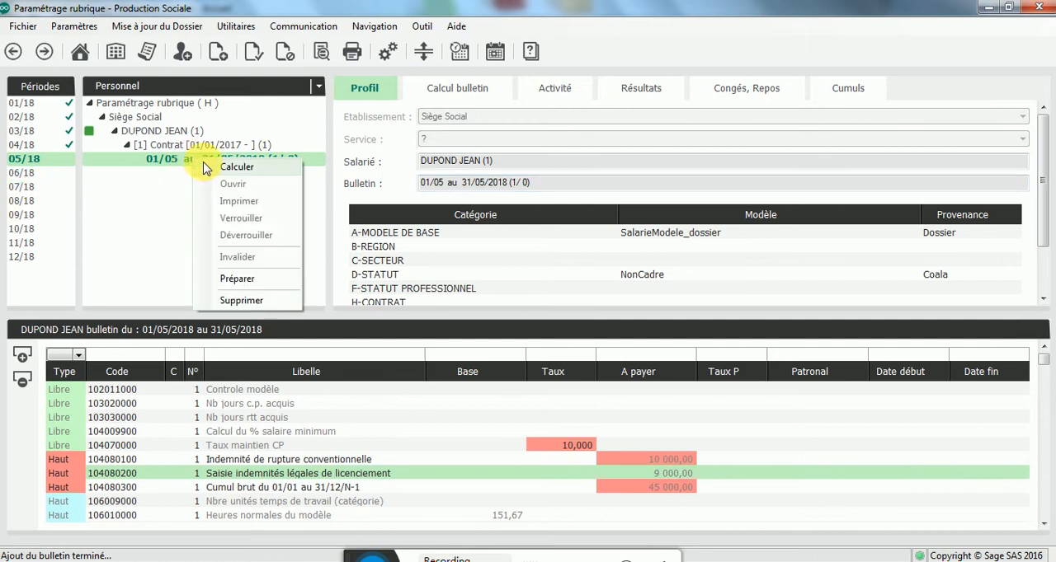
click(208, 166)
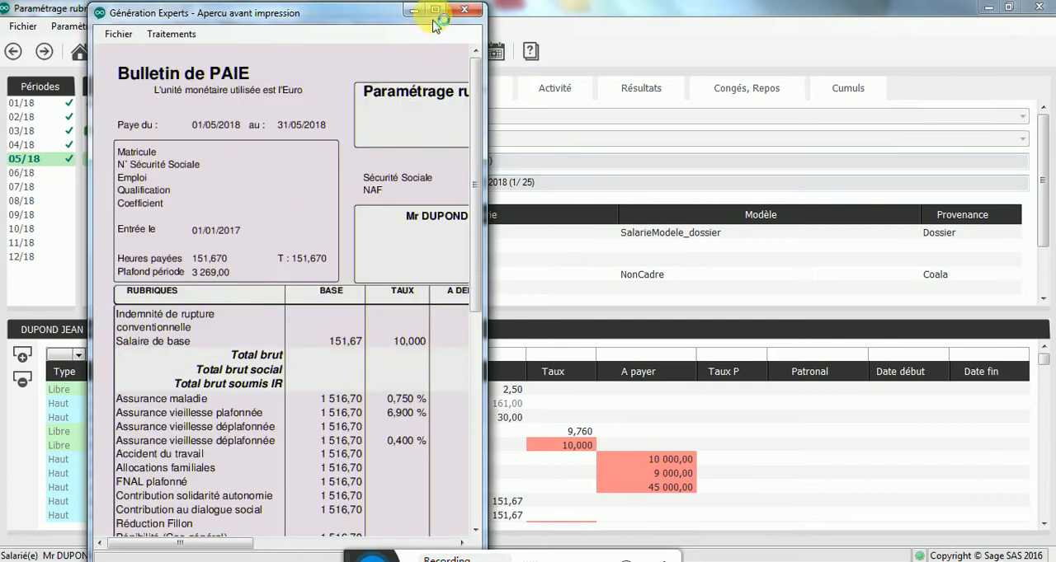
click(439, 9)
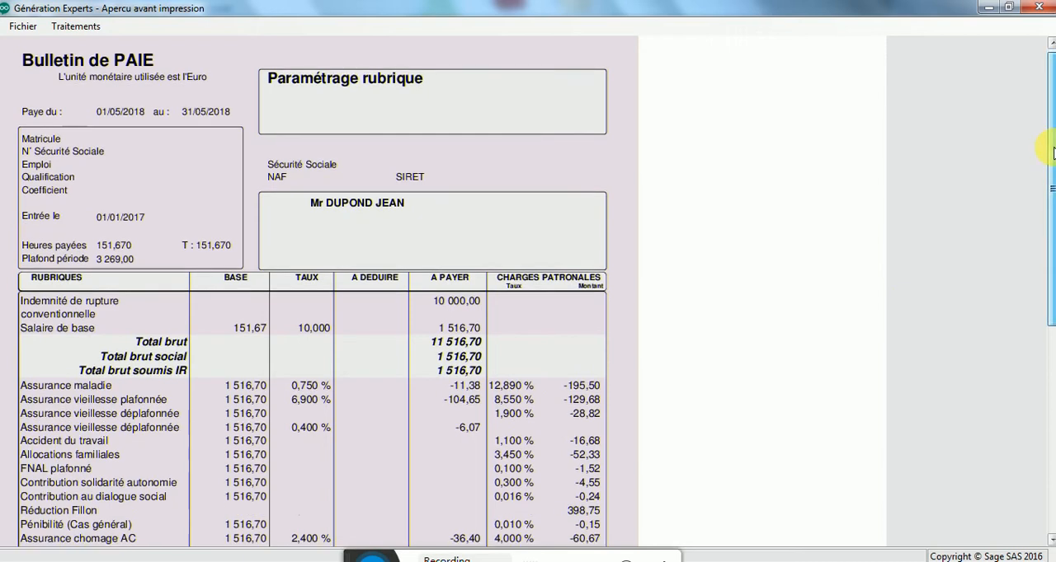
drag(1054, 147, 1052, 243)
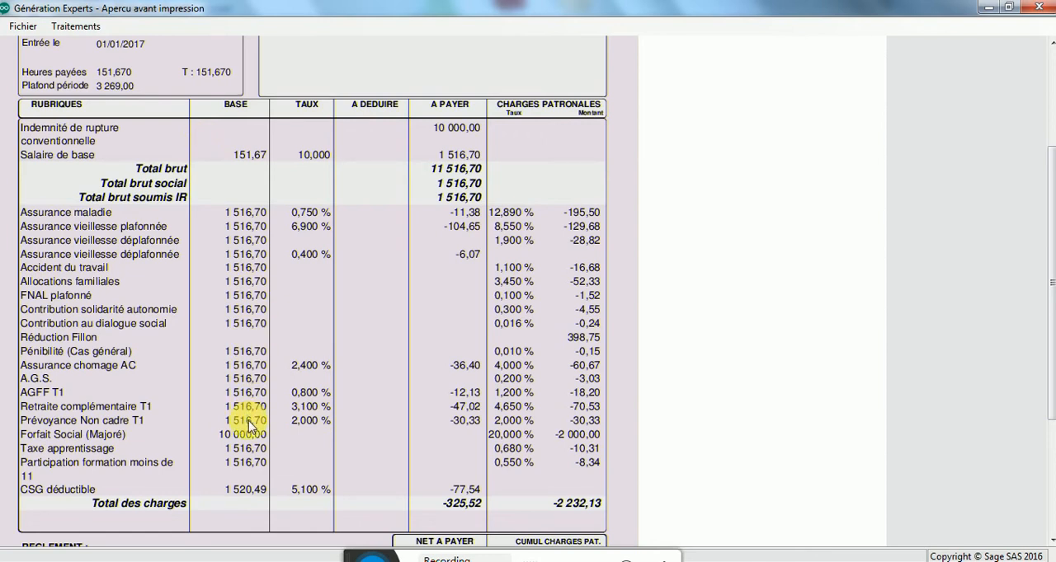
right_click(250, 302)
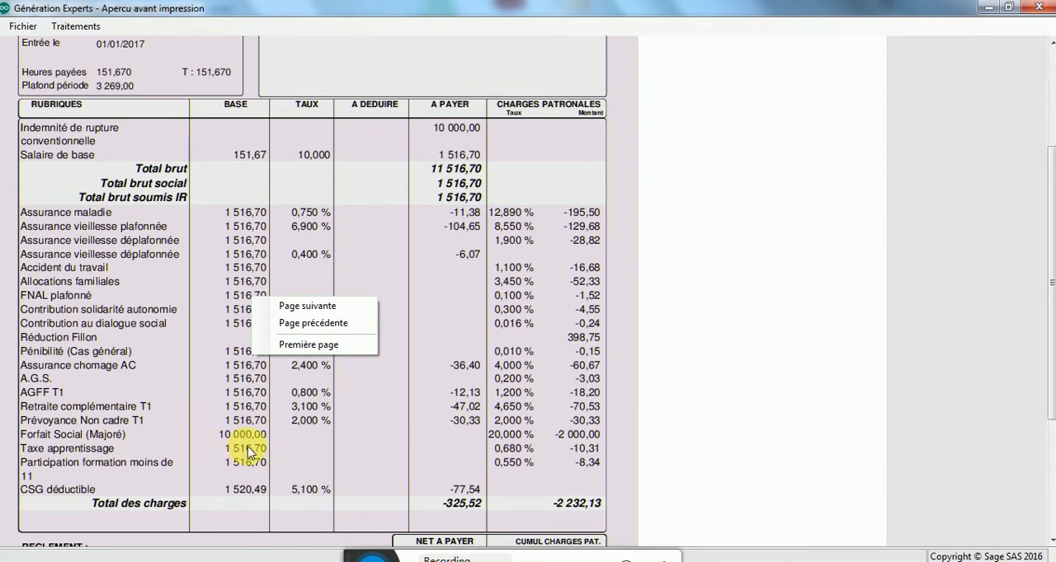
click(301, 307)
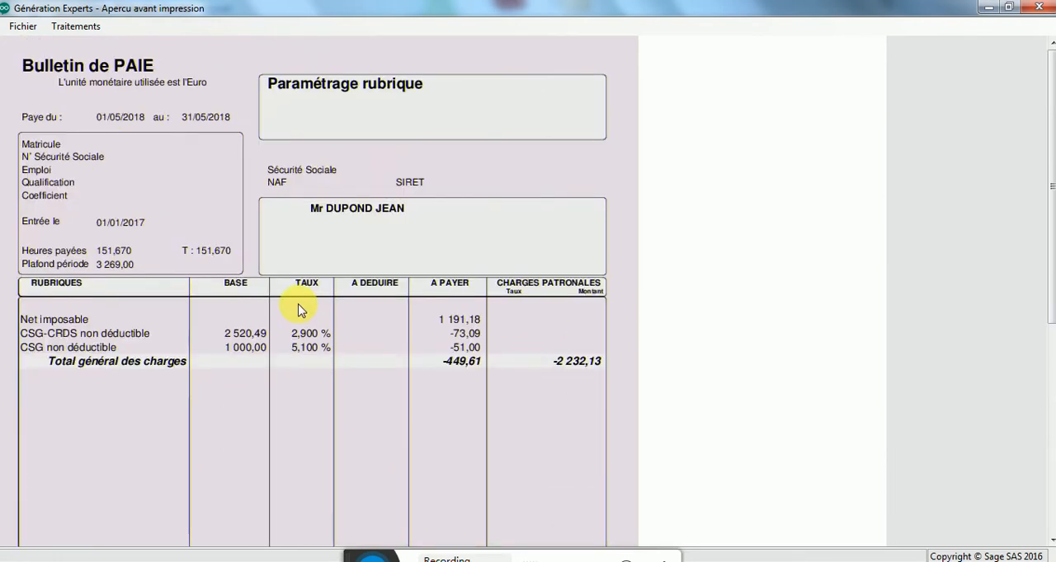
scroll(298, 310, down, 3)
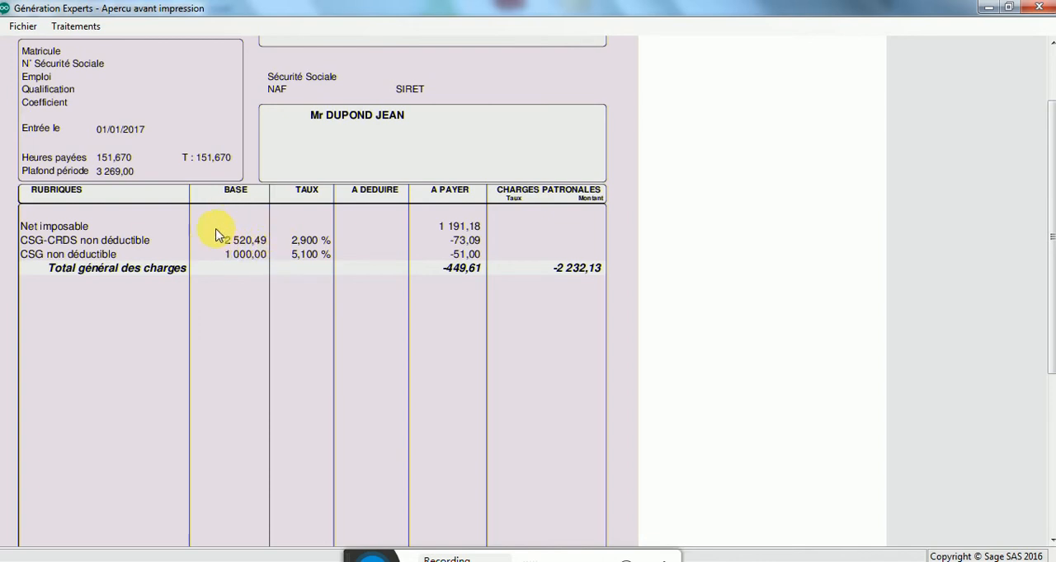
click(1036, 10)
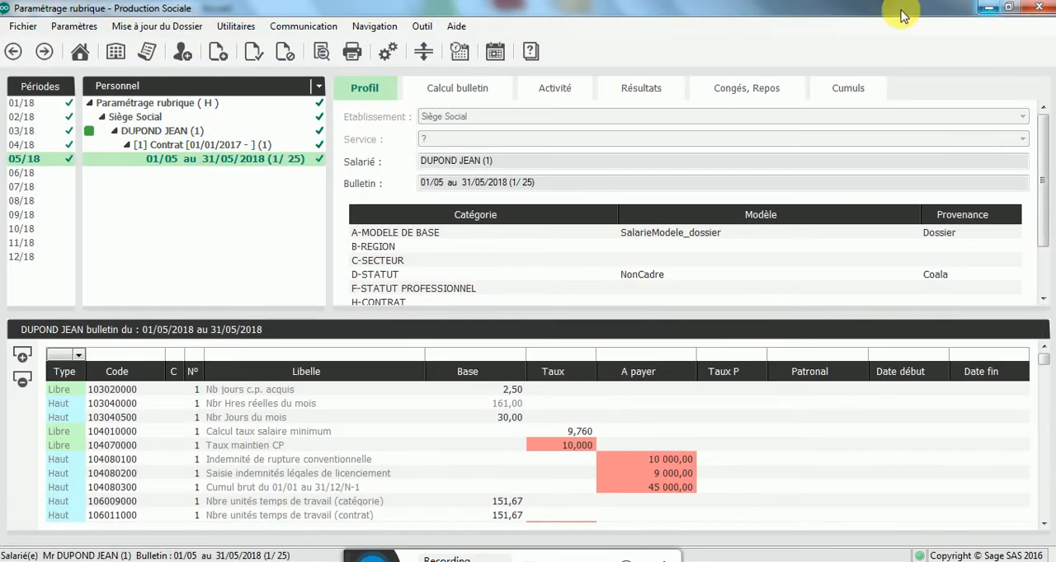
Step: Preview the May 2018 payslip again, close it, and check the three 1040801–1040803 severance rubrique lines on the payslip
click(609, 51)
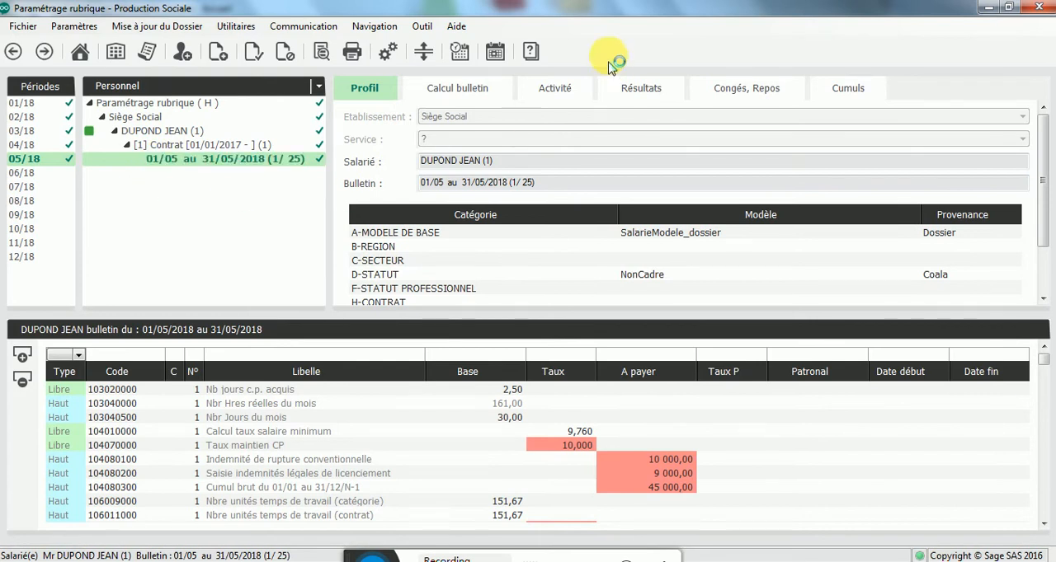
click(434, 12)
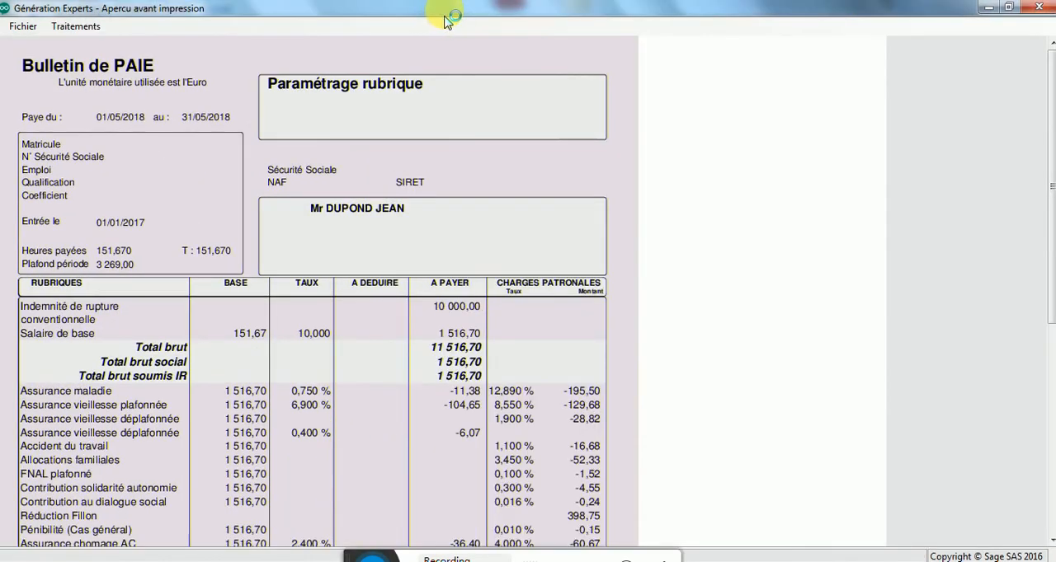
click(1046, 11)
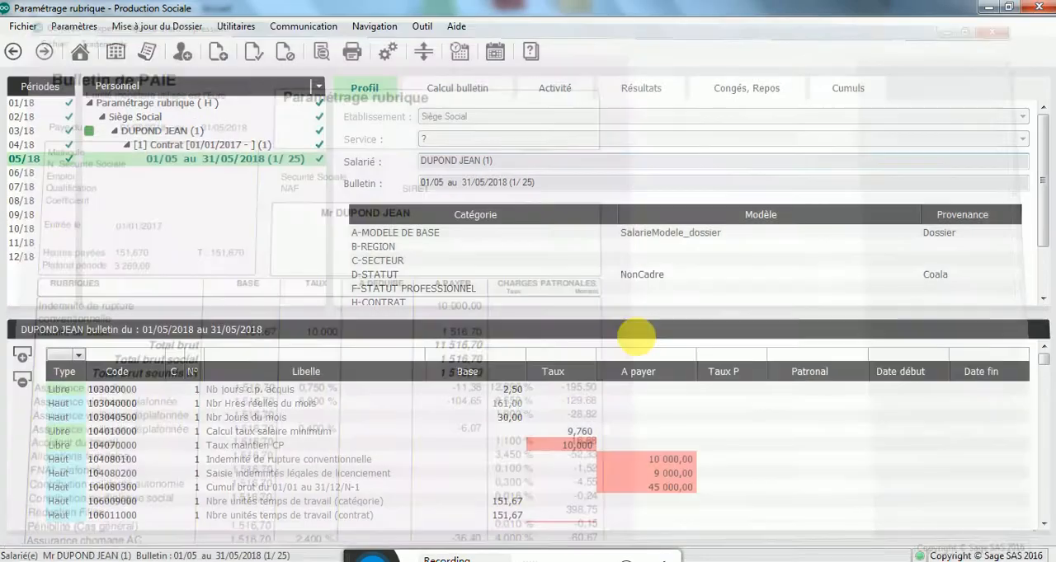
click(543, 461)
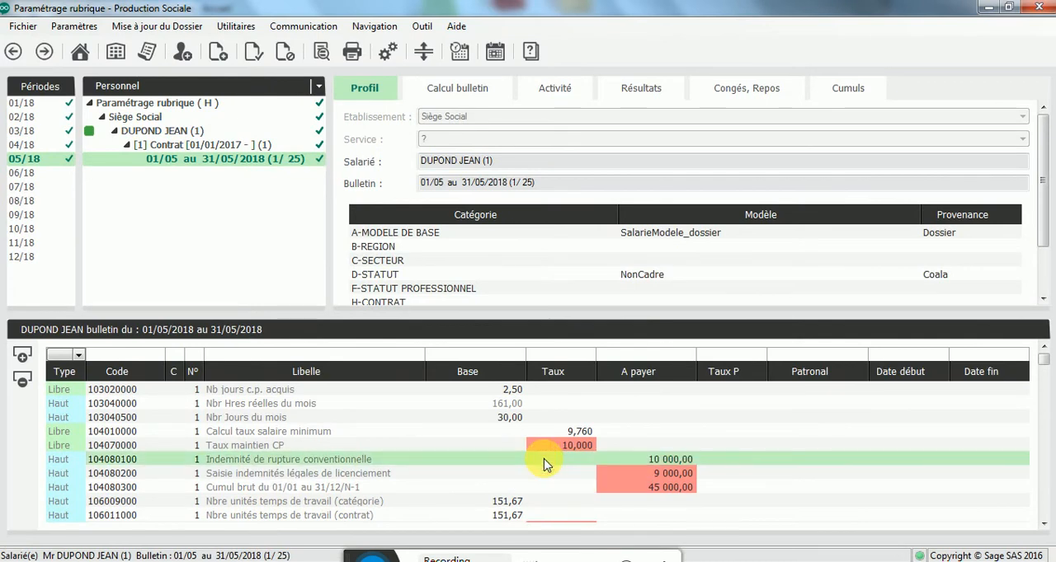
click(552, 476)
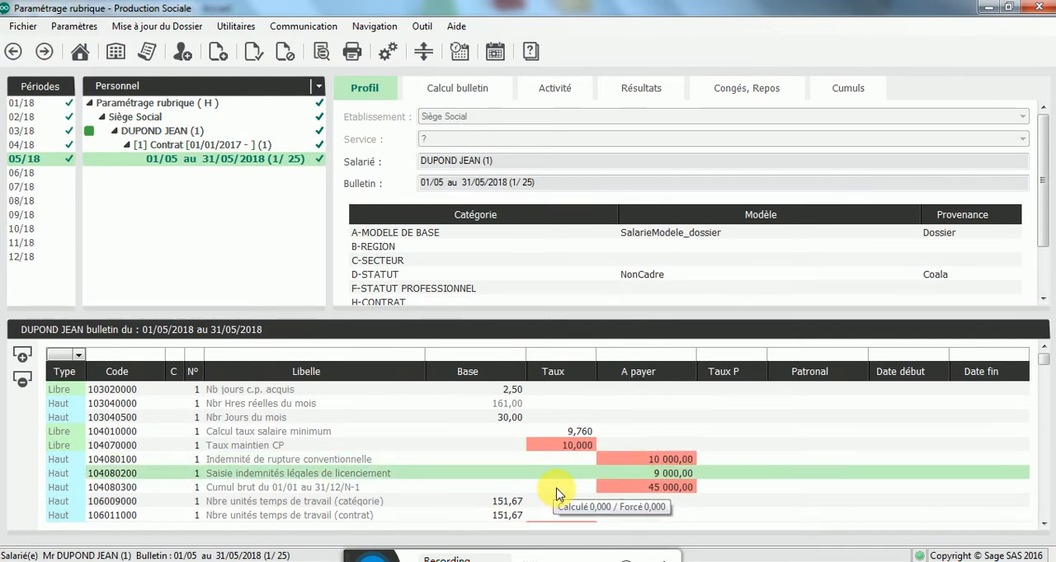
click(557, 490)
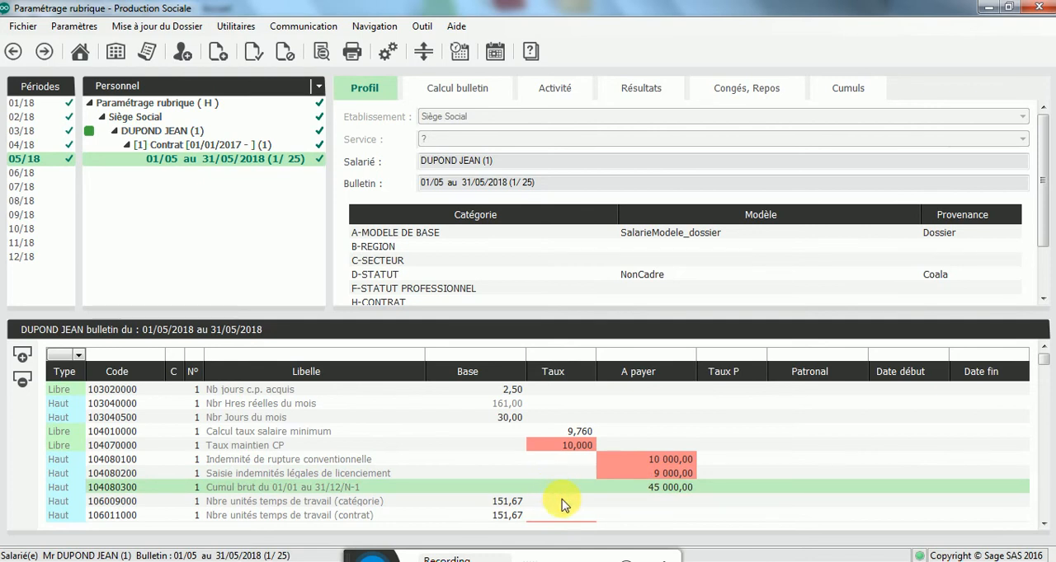
click(182, 217)
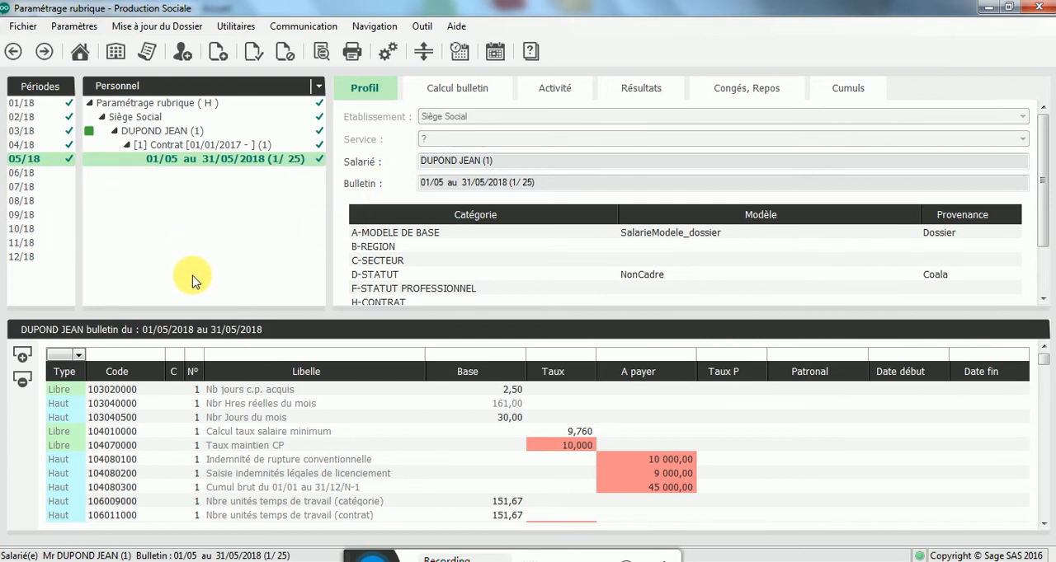
Step: Go to period 06/18 and open the SalarieModele_dossier model, acknowledging the URSSAF/ARRCO notice
click(41, 172)
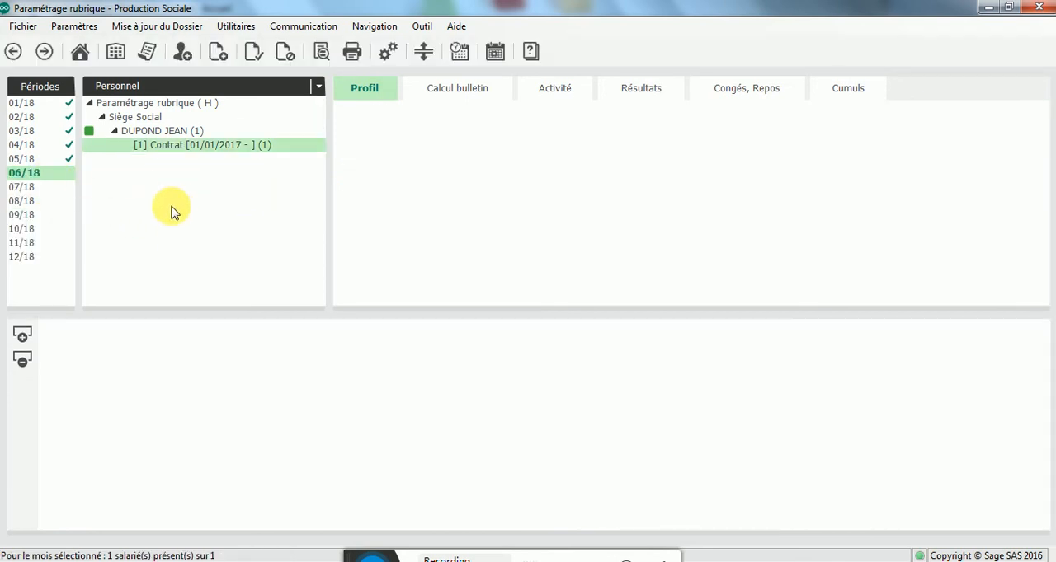
click(140, 86)
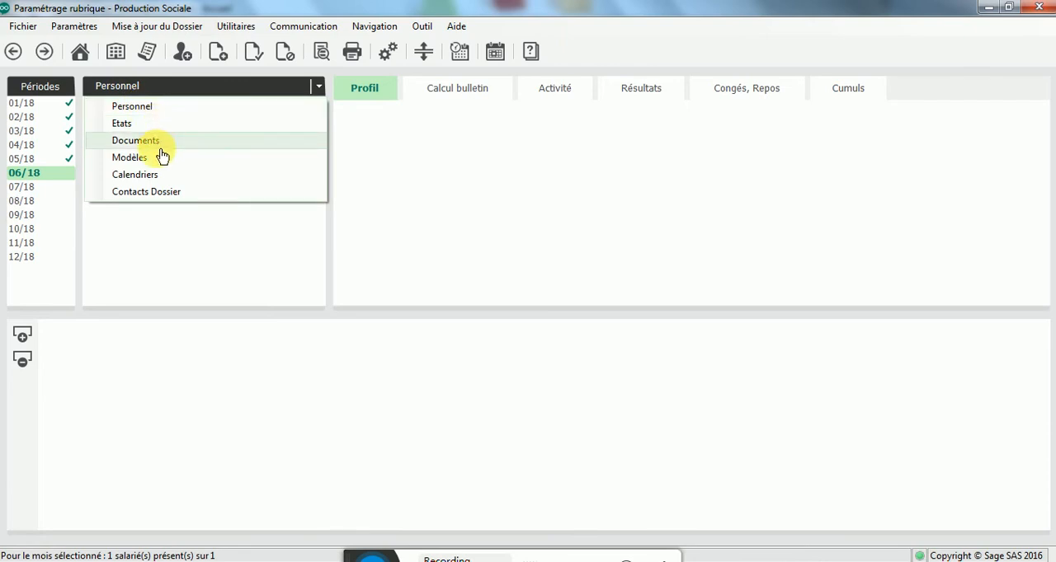
click(157, 157)
click(155, 122)
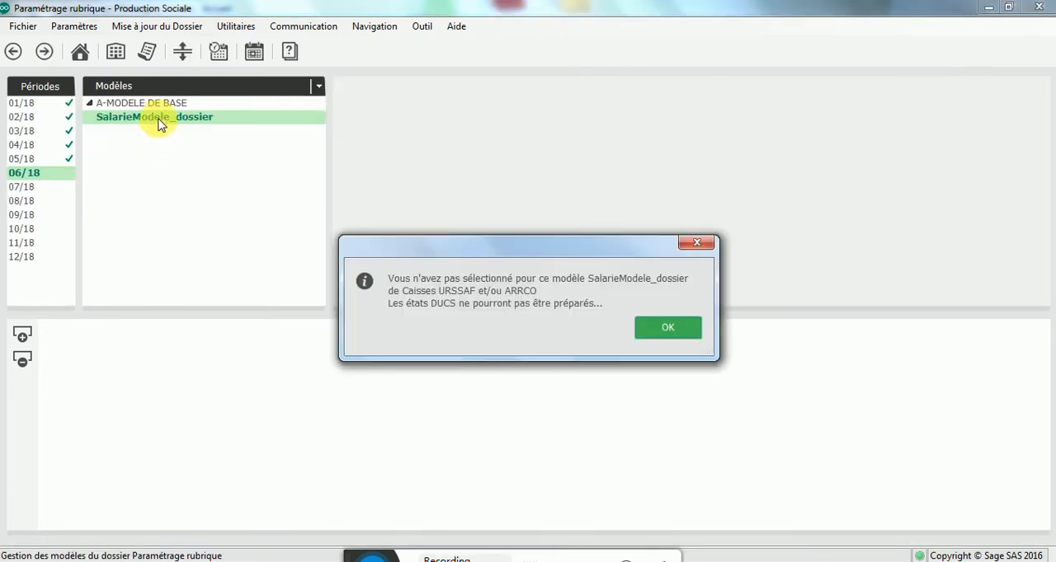
click(684, 328)
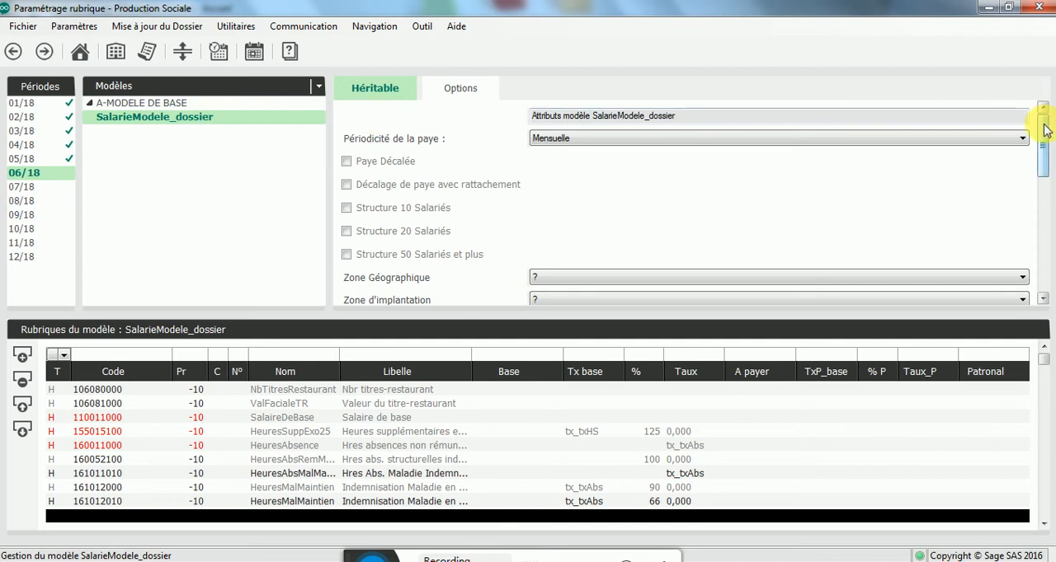
Step: Expand Autres taxes under Autres cotisations in the model's inheritable settings
drag(1046, 124, 1044, 244)
click(421, 243)
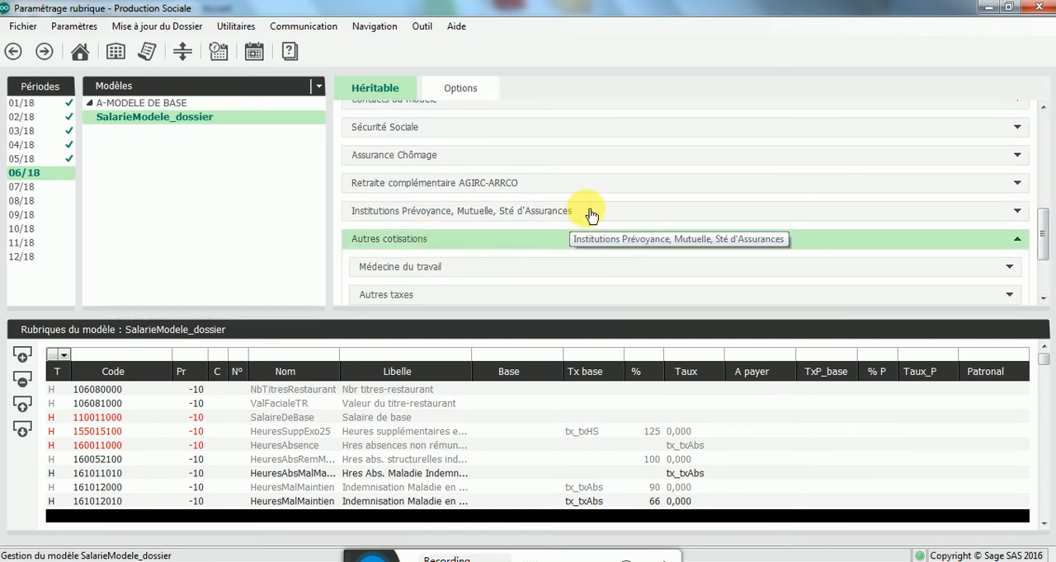
scroll(590, 212, down, 2)
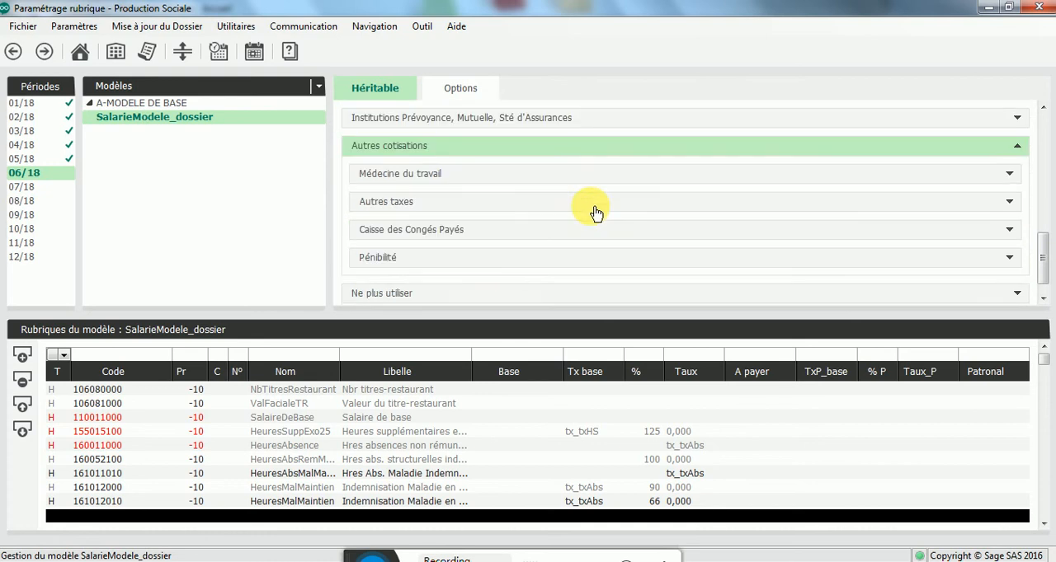
click(399, 214)
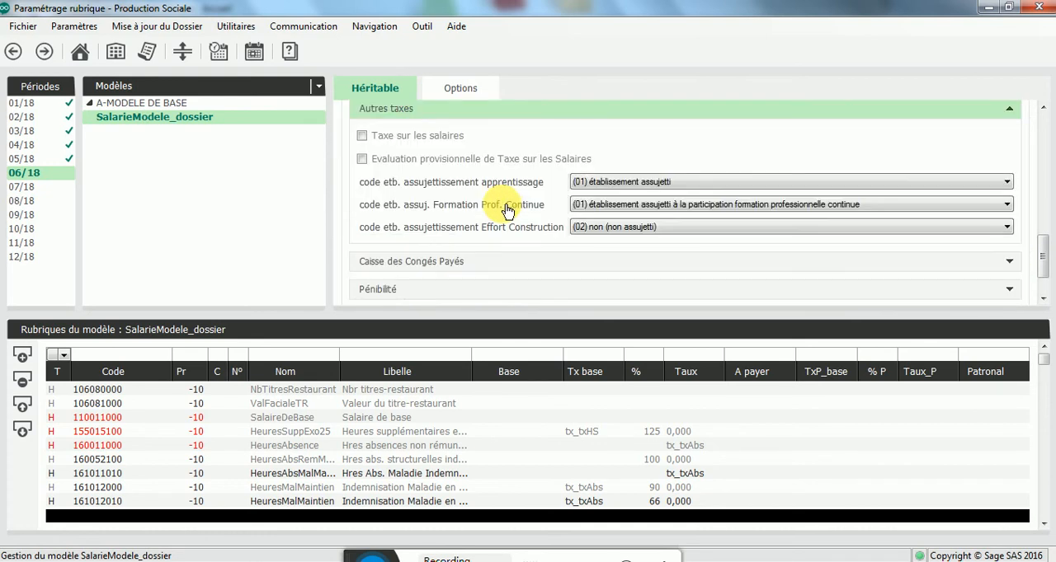
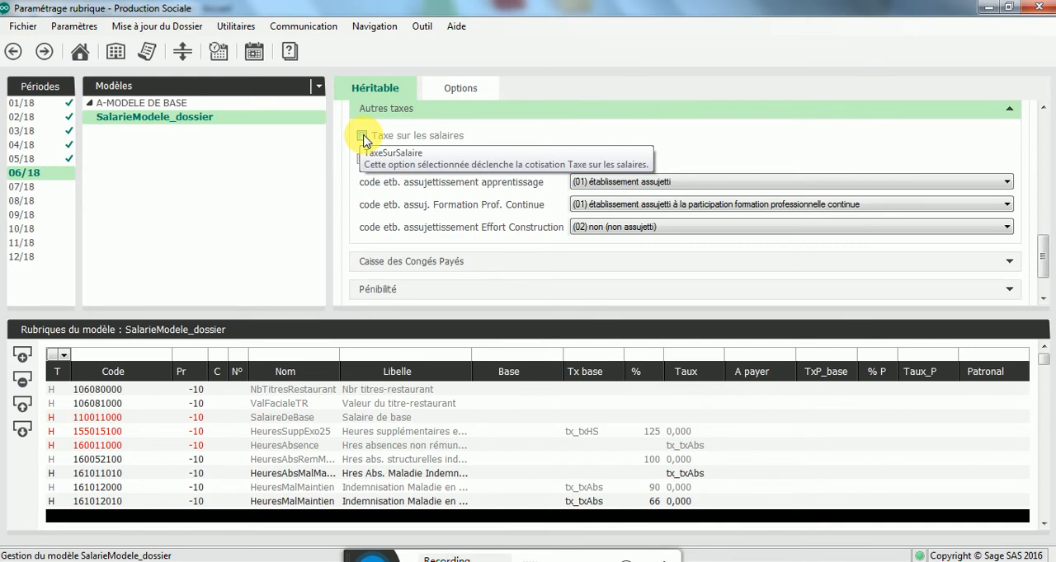
Step: Switch to the personnel view and create the employee's payslip for 01/06/2018 to 30/06/2018 under the existing contract
click(196, 88)
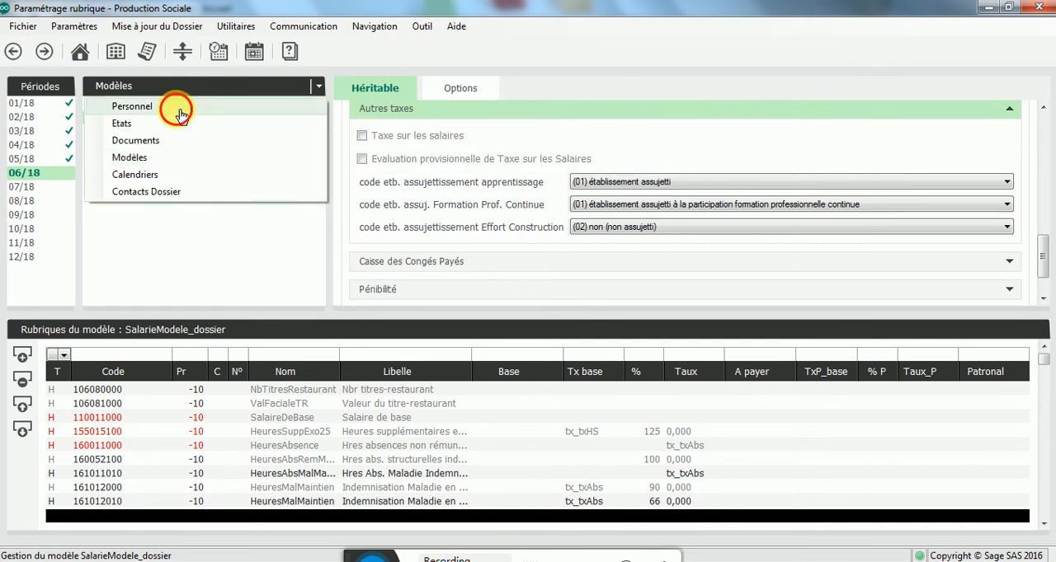
click(179, 114)
double_click(174, 134)
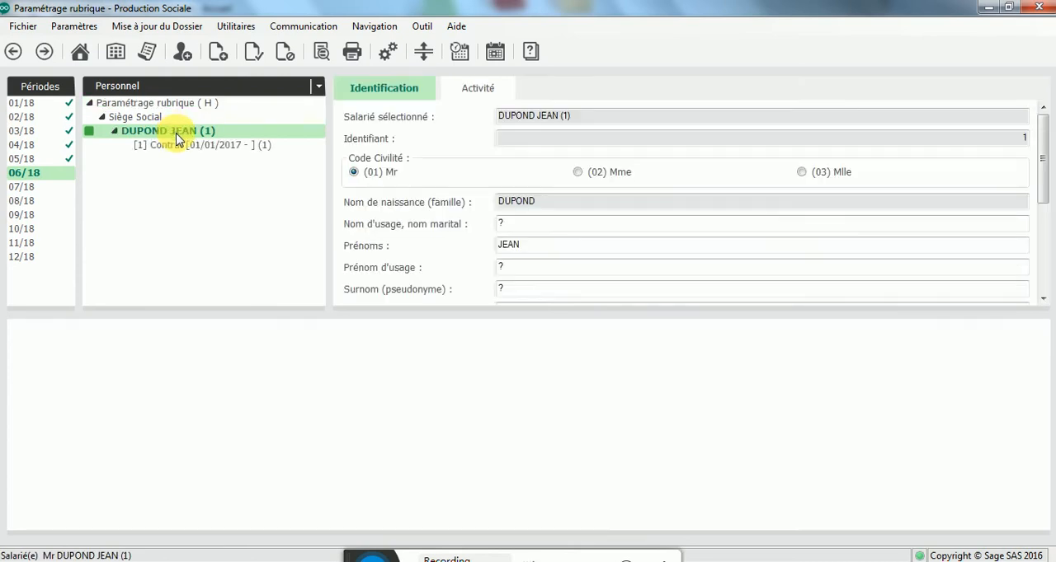
click(196, 149)
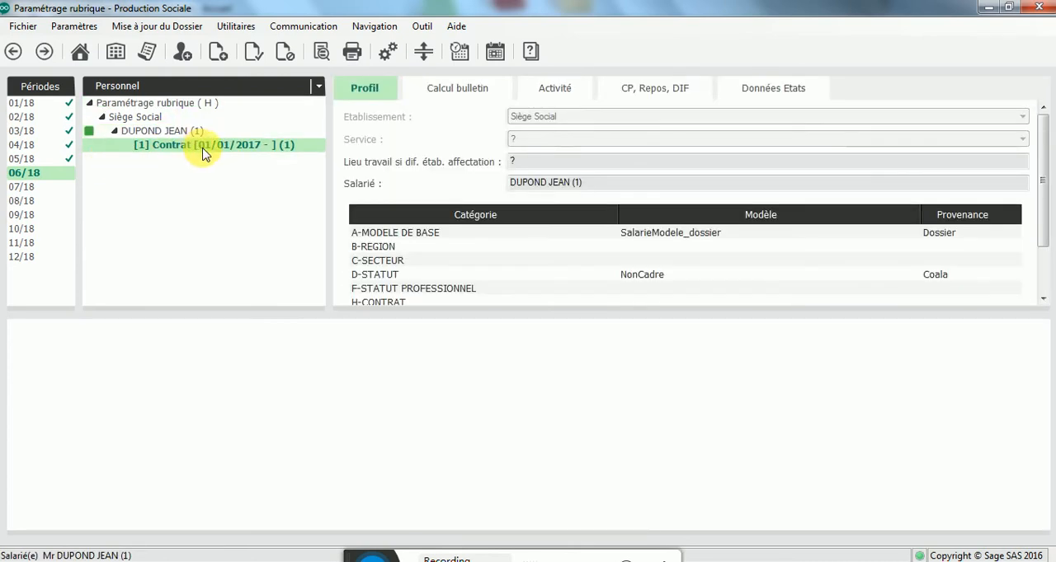
right_click(204, 145)
click(251, 179)
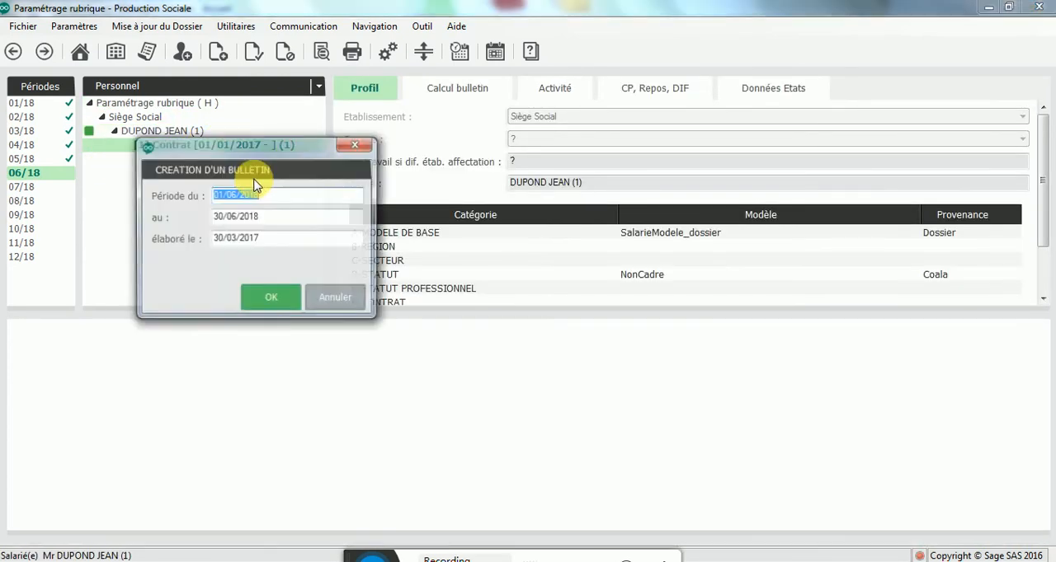
click(266, 300)
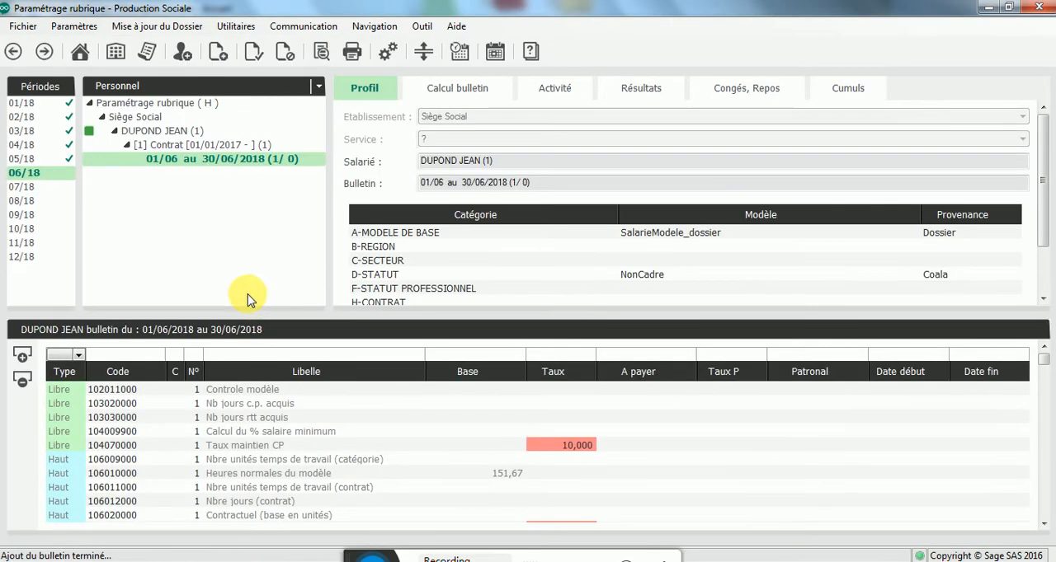
Step: Filter the available rubriques by the label SAISI and add 941010000 Saisie arrêt to the June 2018 payslip
click(22, 356)
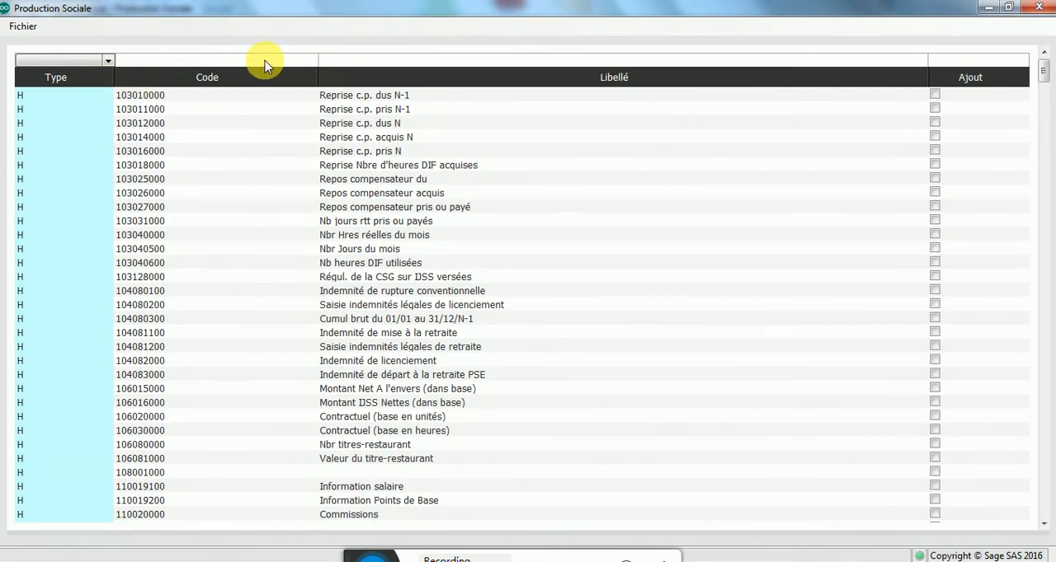
click(353, 58)
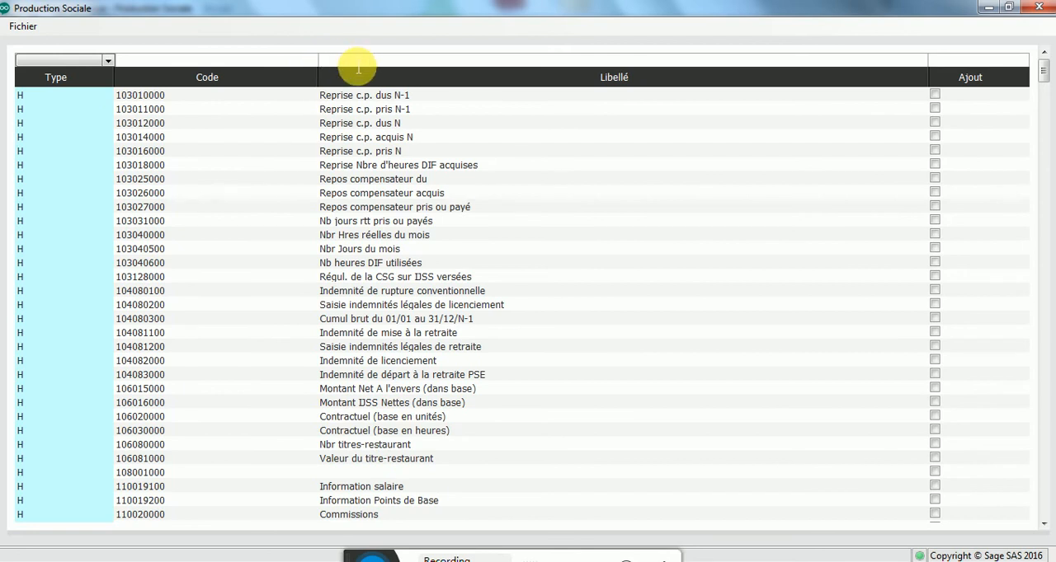
text(SAISI)
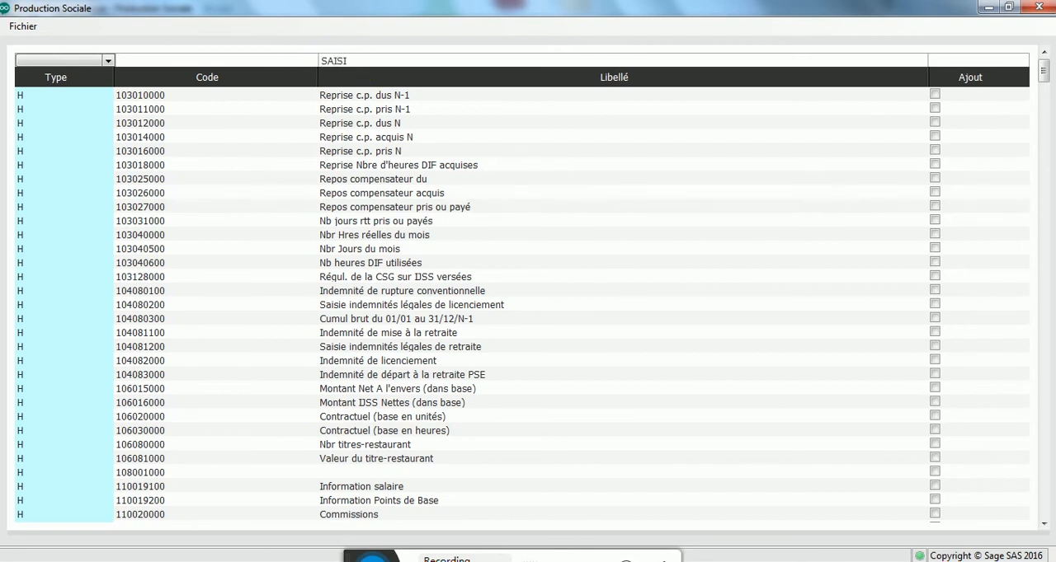
key(Tab)
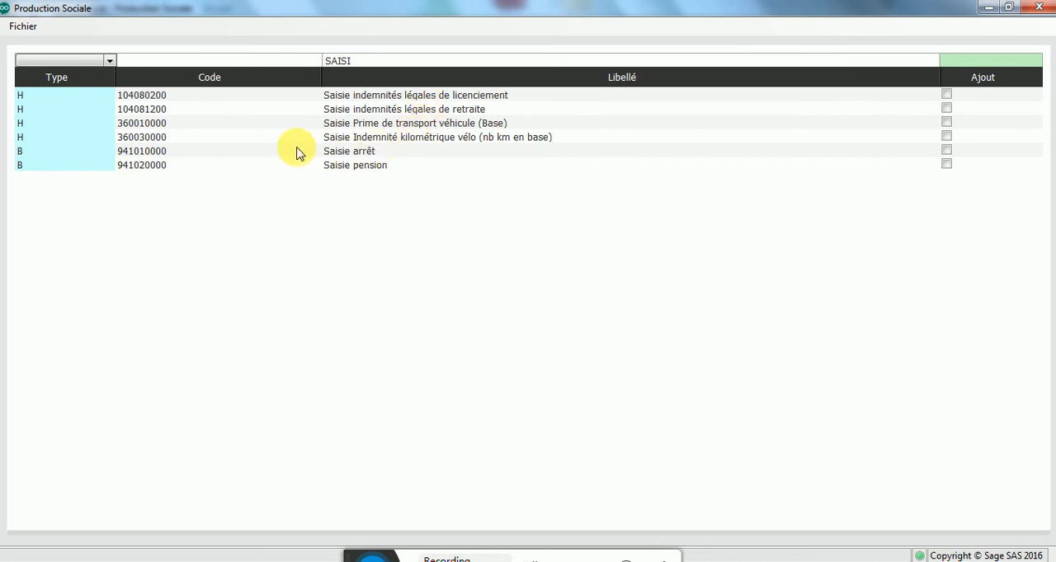
click(181, 158)
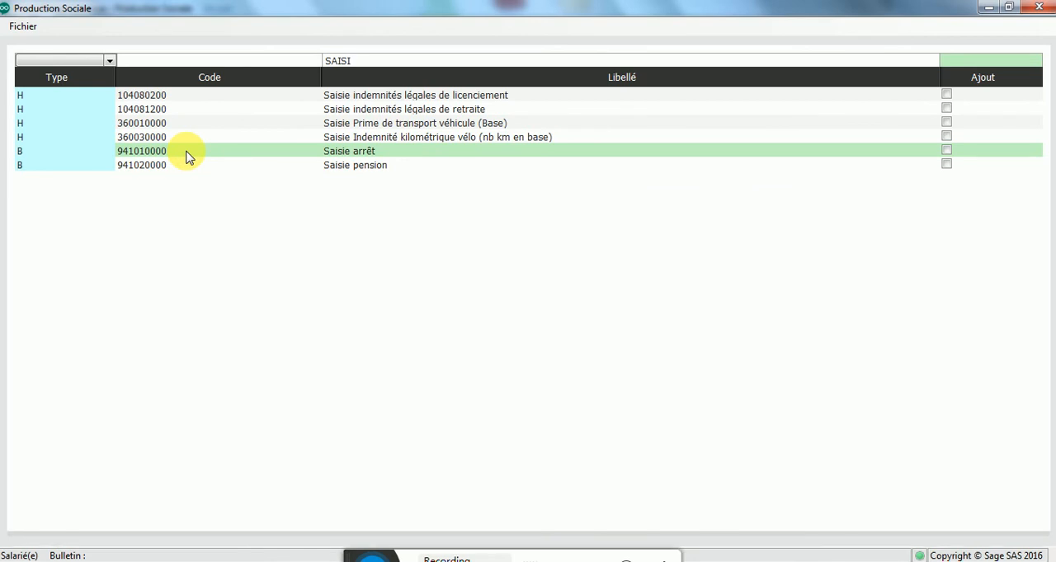
double_click(184, 158)
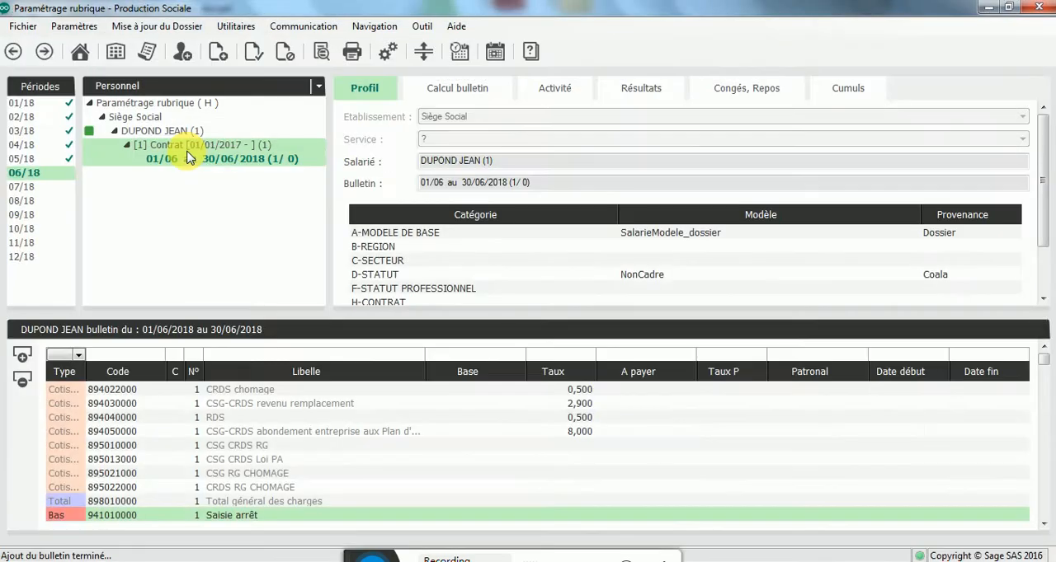
Step: Set the base of the Saisie arrêt line to 1500 and calculate the June 2018 payslip
click(491, 516)
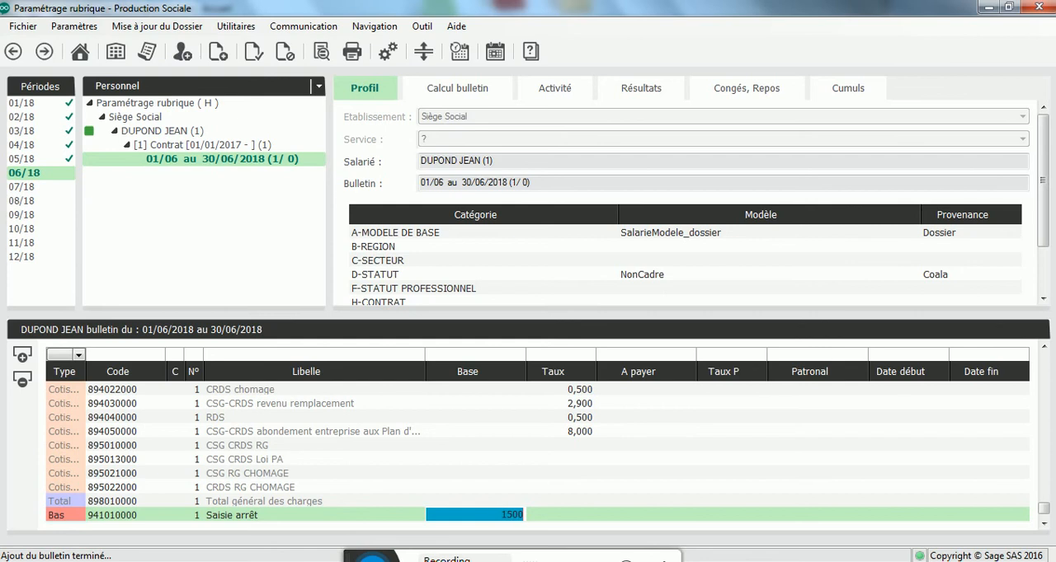
key(Tab)
key(Tab)
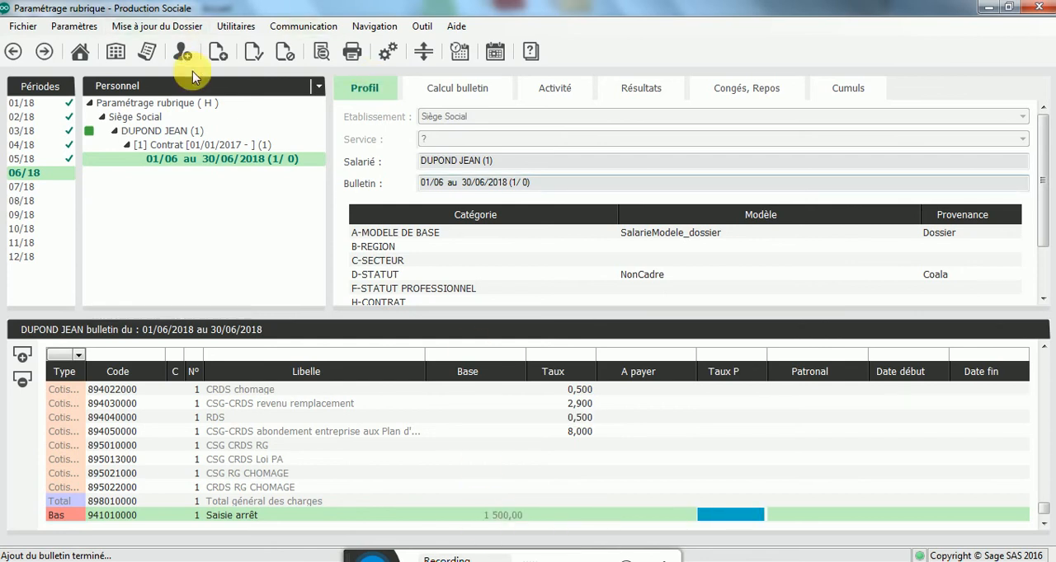
right_click(200, 154)
click(219, 165)
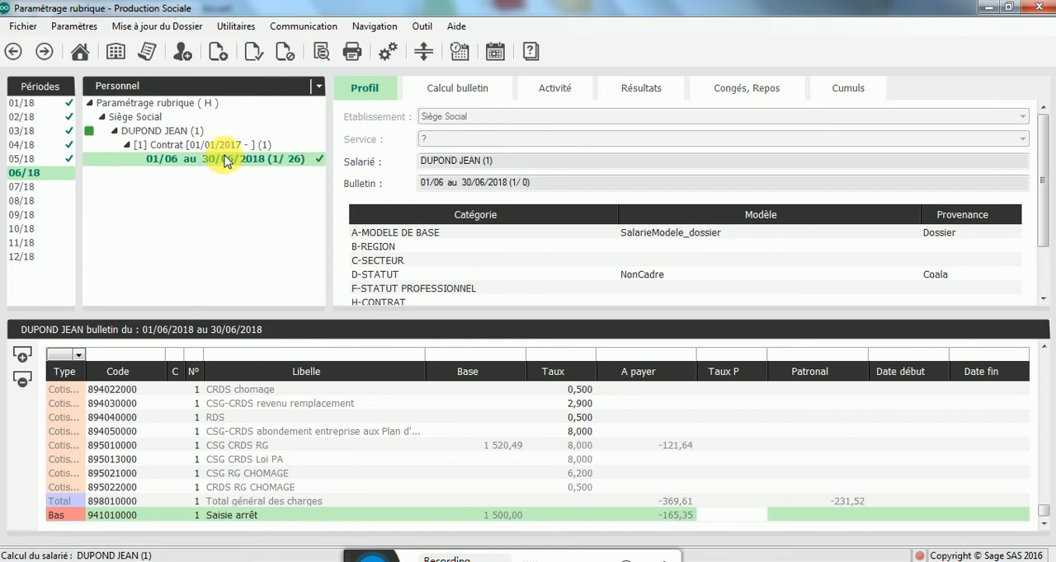
Step: Preview the June 2018 payslip, review its Saisie arrêt line and net pay, and close the preview
double_click(229, 160)
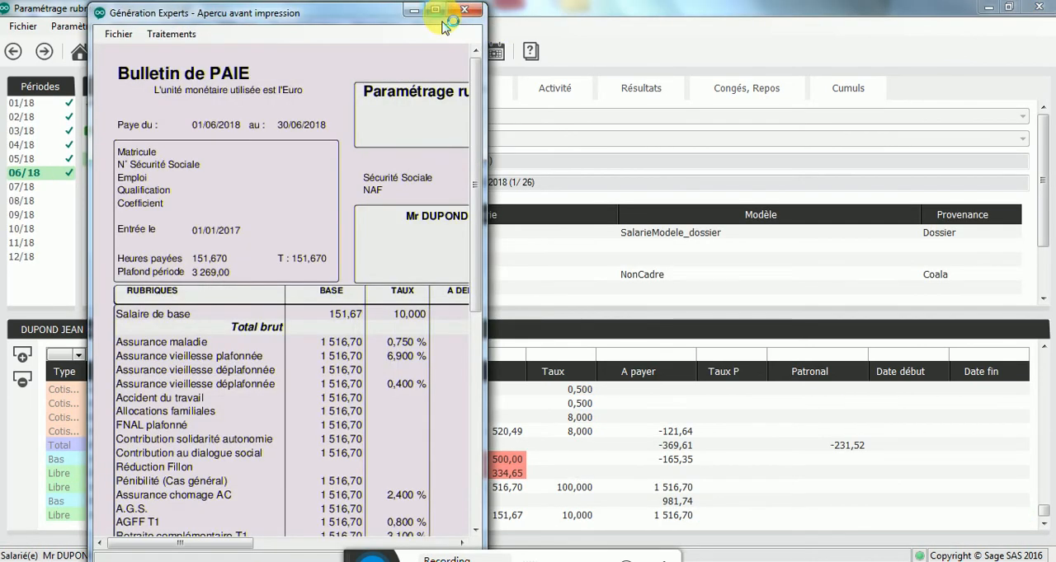
click(435, 10)
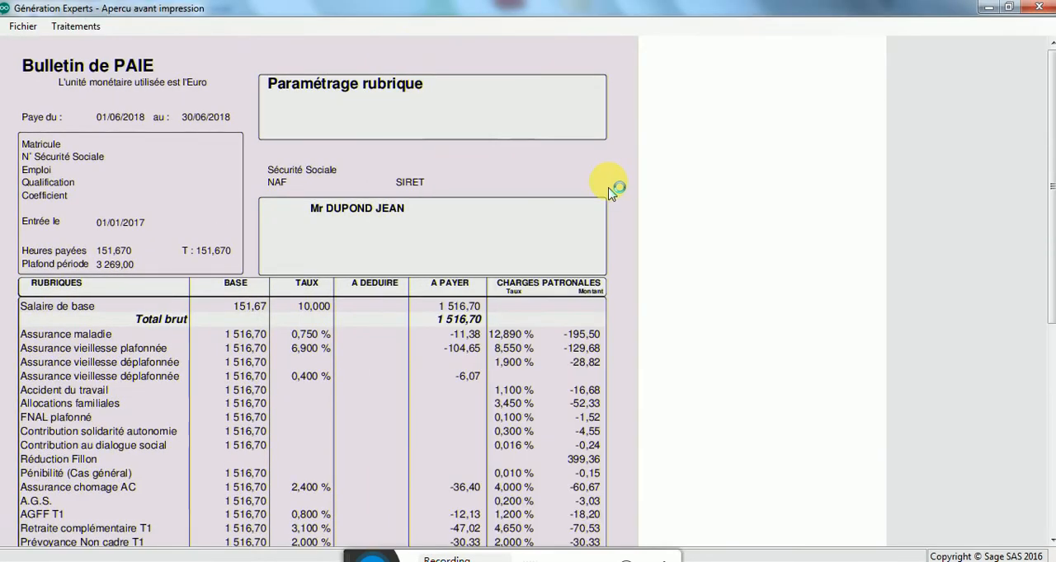
scroll(283, 192, down, 3)
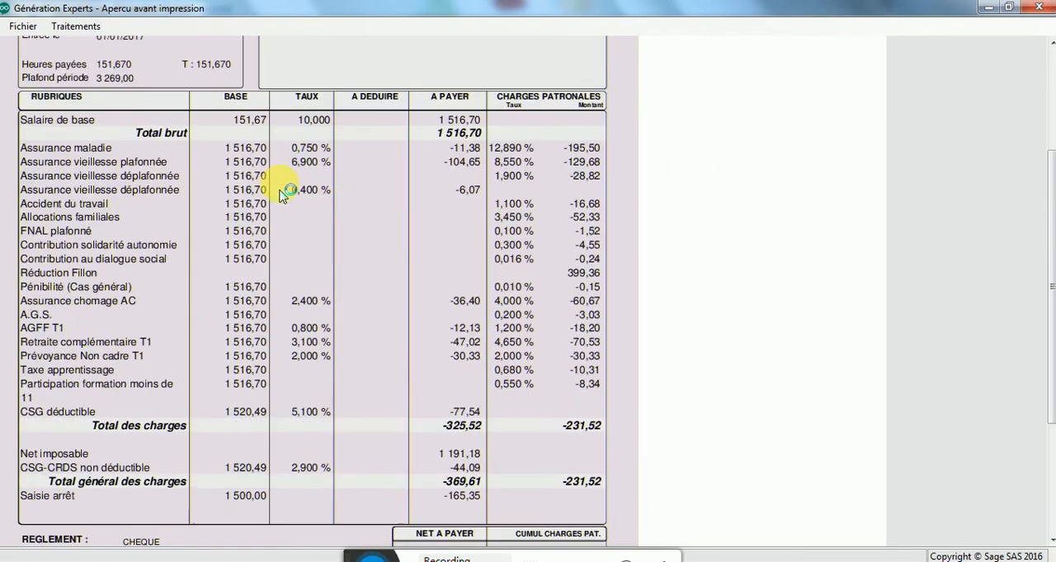
scroll(283, 194, down, 2)
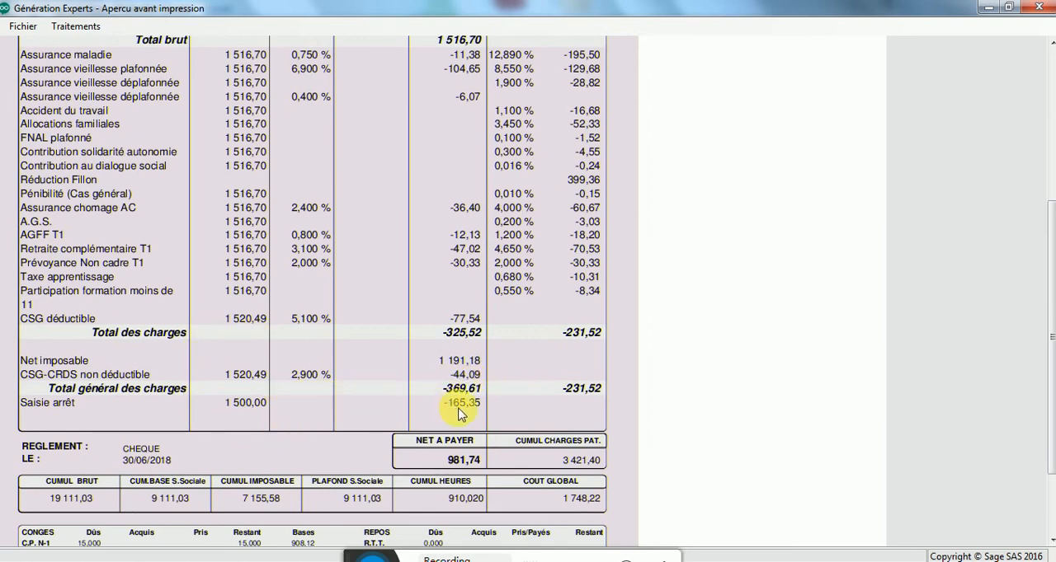
click(1045, 12)
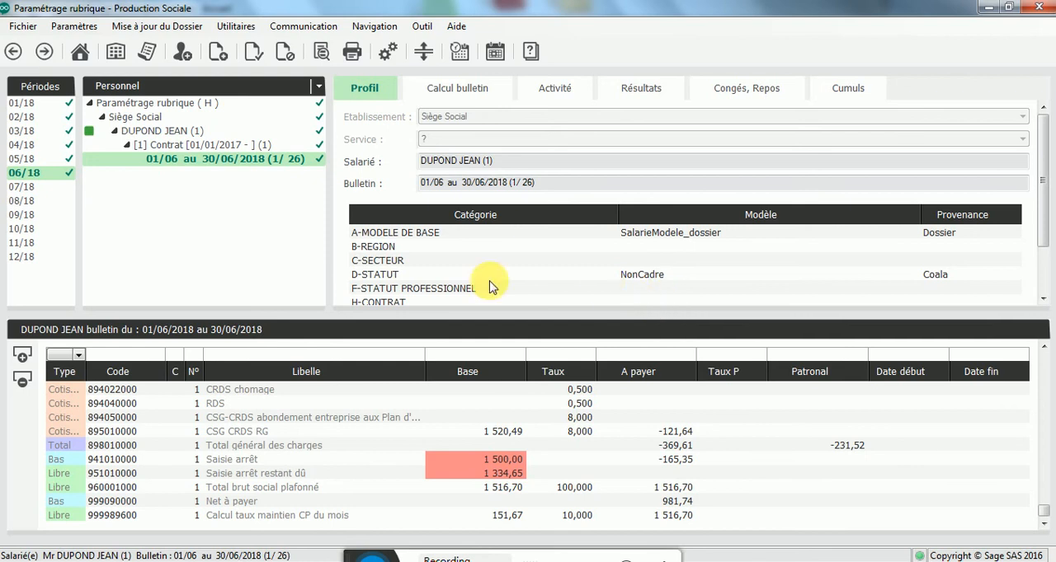
Step: Invalidate the calculated June 2018 payslip and delete it, confirming the deletion
right_click(229, 162)
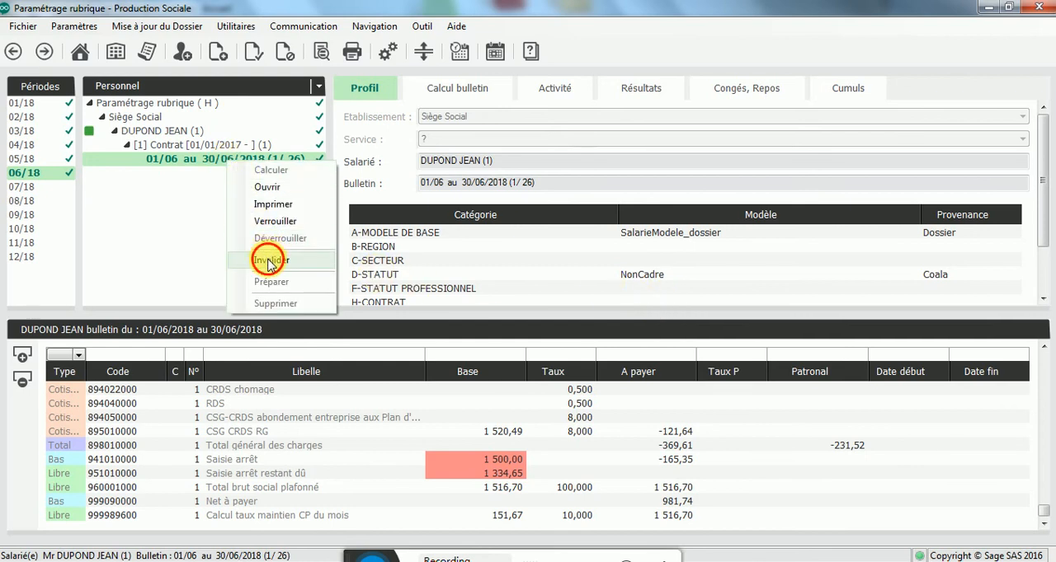
click(266, 260)
right_click(230, 163)
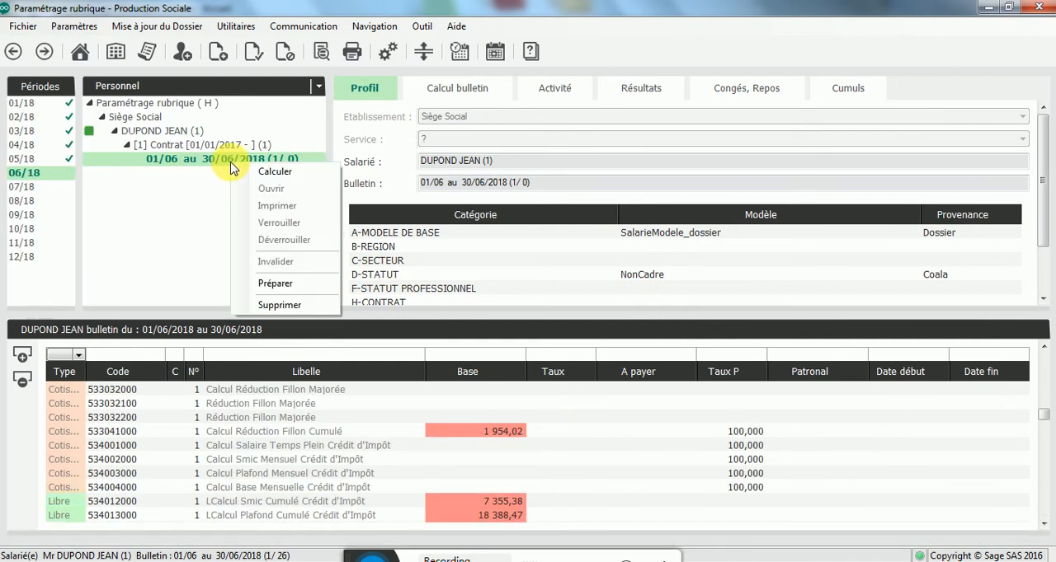
click(274, 306)
click(606, 328)
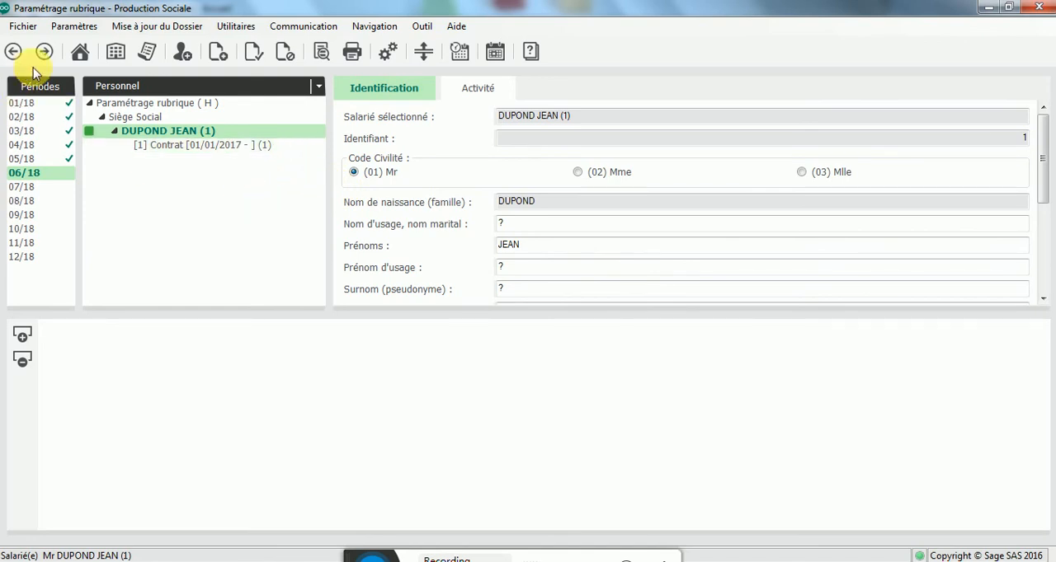
Step: Return to the models view and open SalarieModele_dossier for period 06/18, acknowledging the URSSAF/ARRCO notice
click(134, 86)
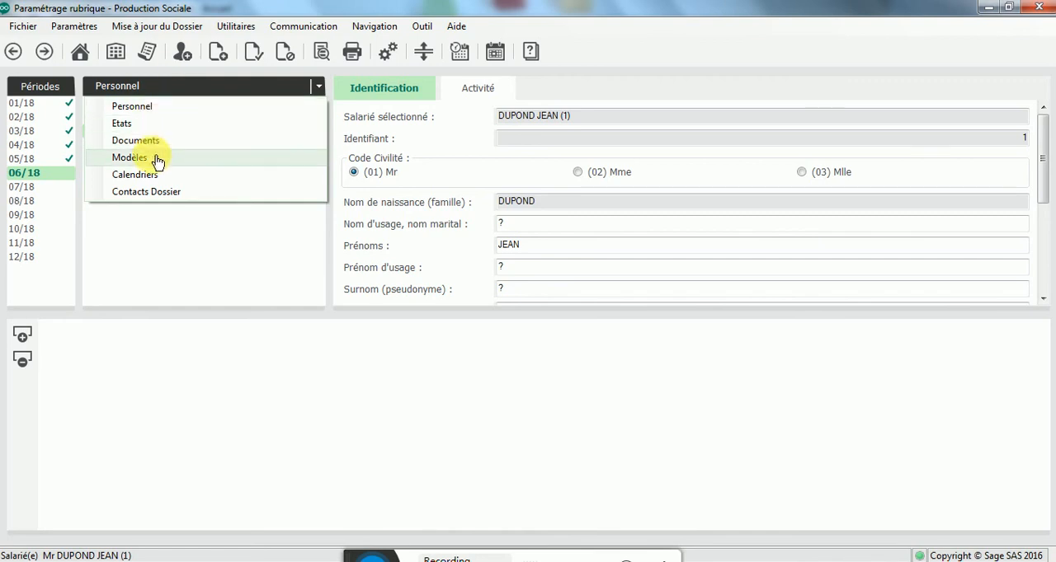
click(157, 159)
click(160, 118)
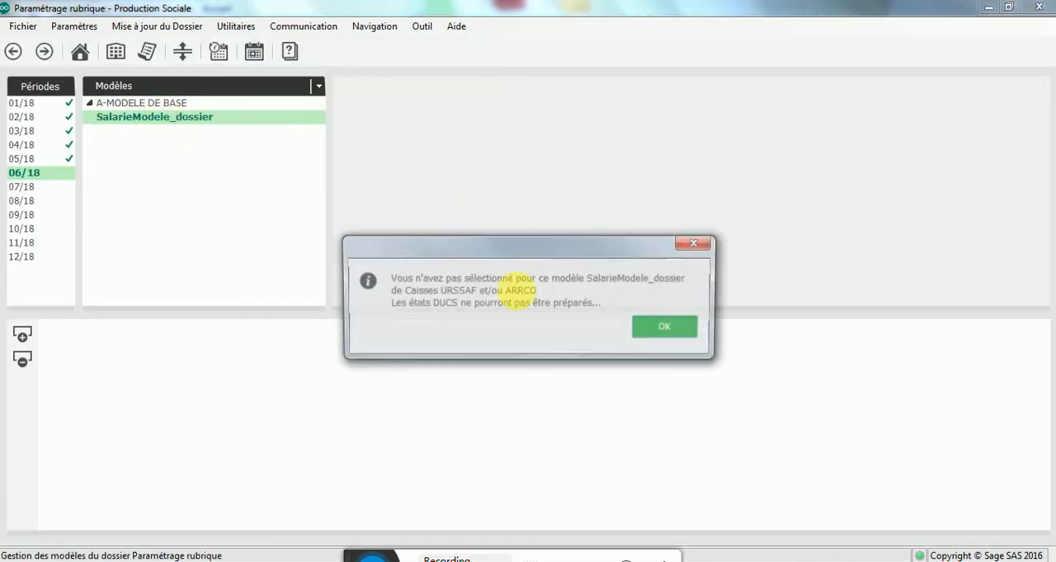
click(665, 330)
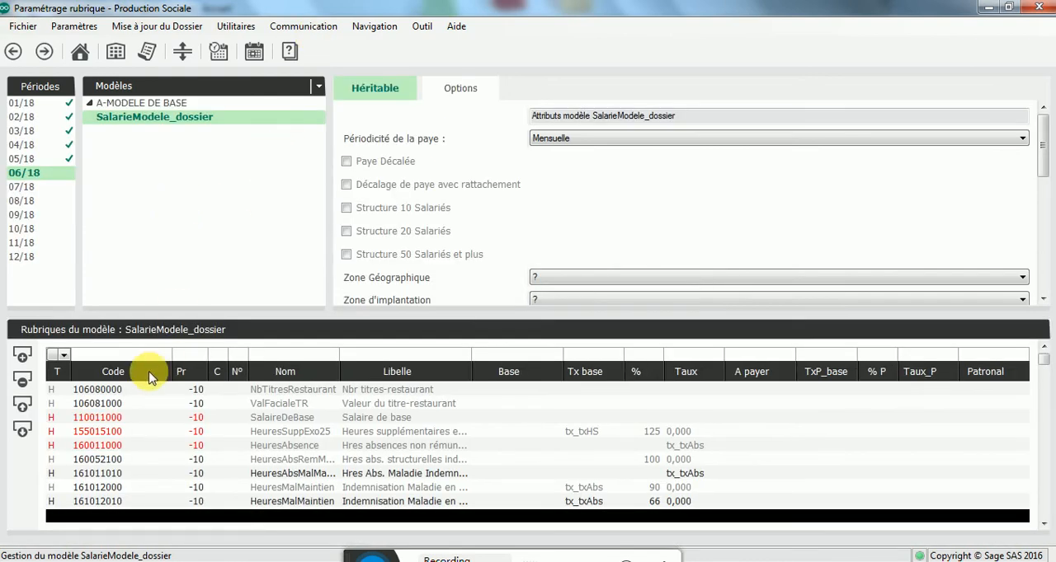
Step: Add the Haut rubrique 399010000 (Salarie) Prime non soumise sauf CSG/CRDS to SalarieModele_dossier as a Redéfinition, keeping code 399010000
click(21, 354)
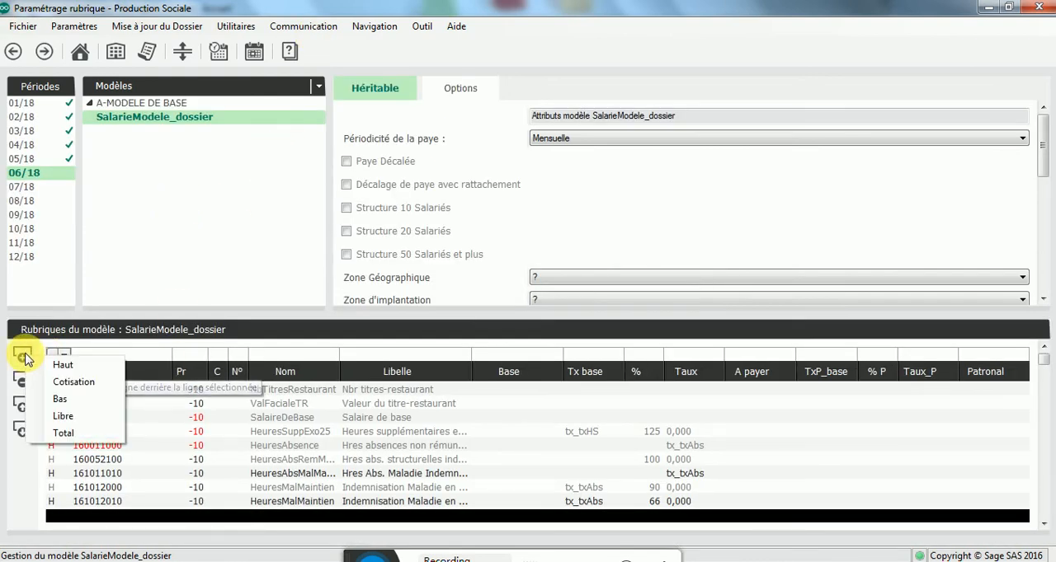
click(89, 365)
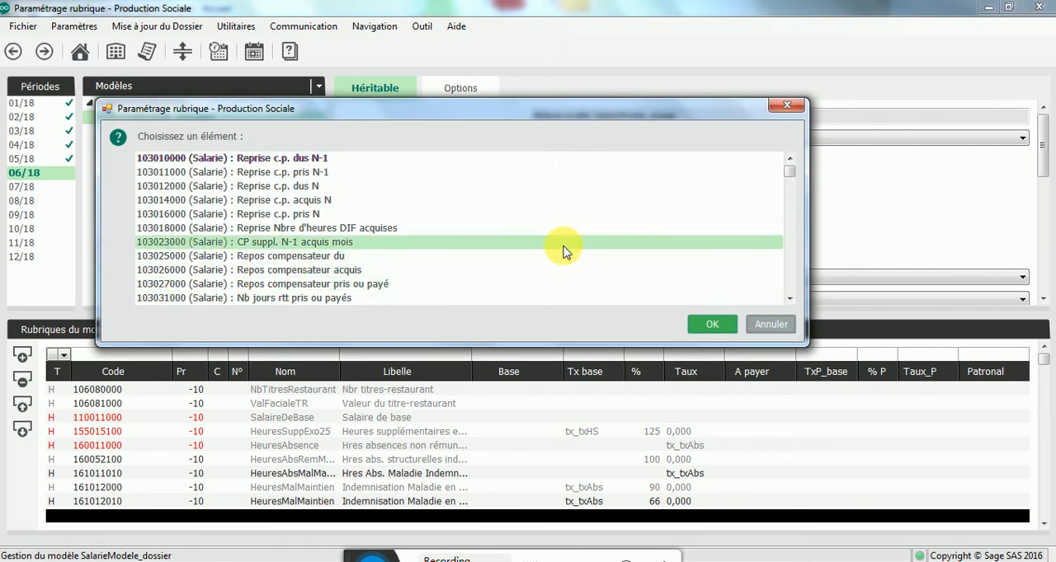
key(3)
scroll(578, 257, down, 3)
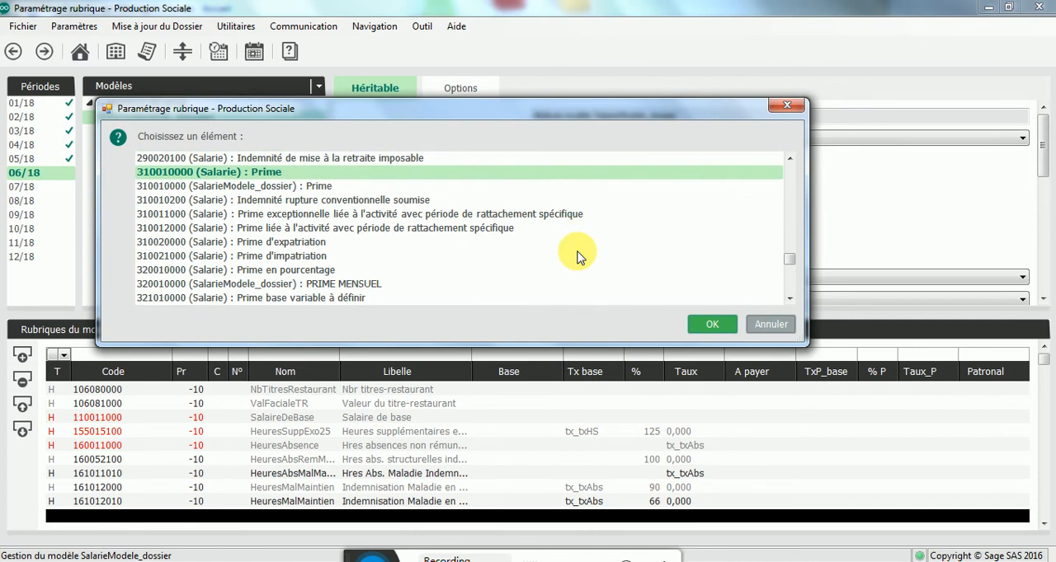
scroll(578, 258, down, 10)
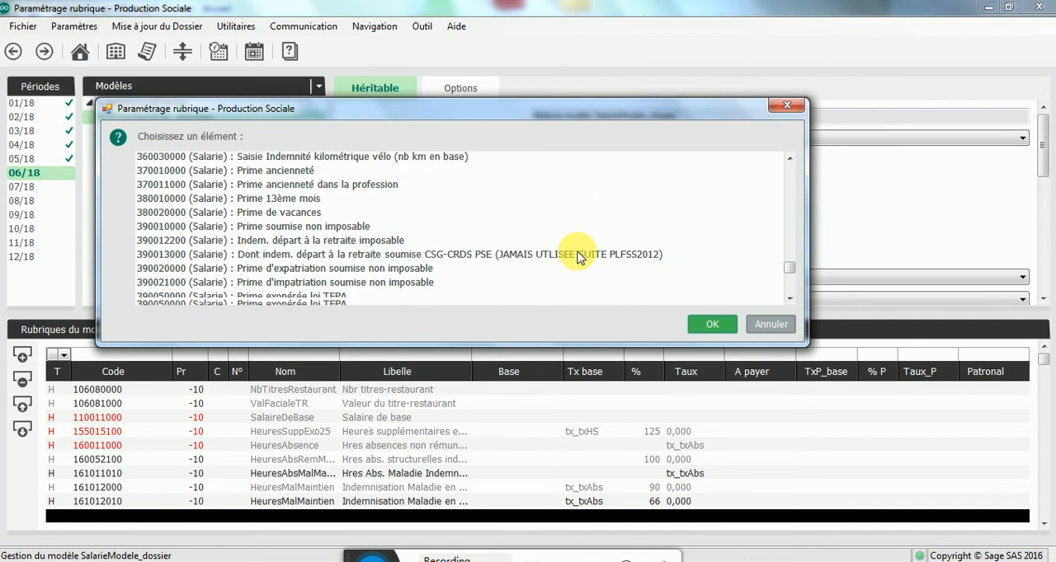
scroll(578, 257, down, 3)
scroll(566, 254, up, 1)
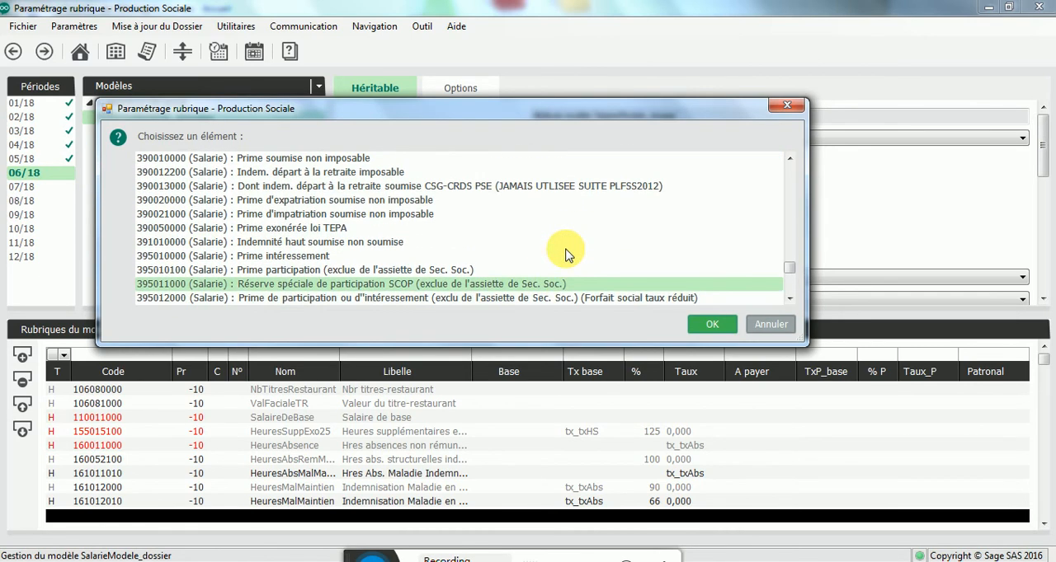
scroll(566, 255, up, 3)
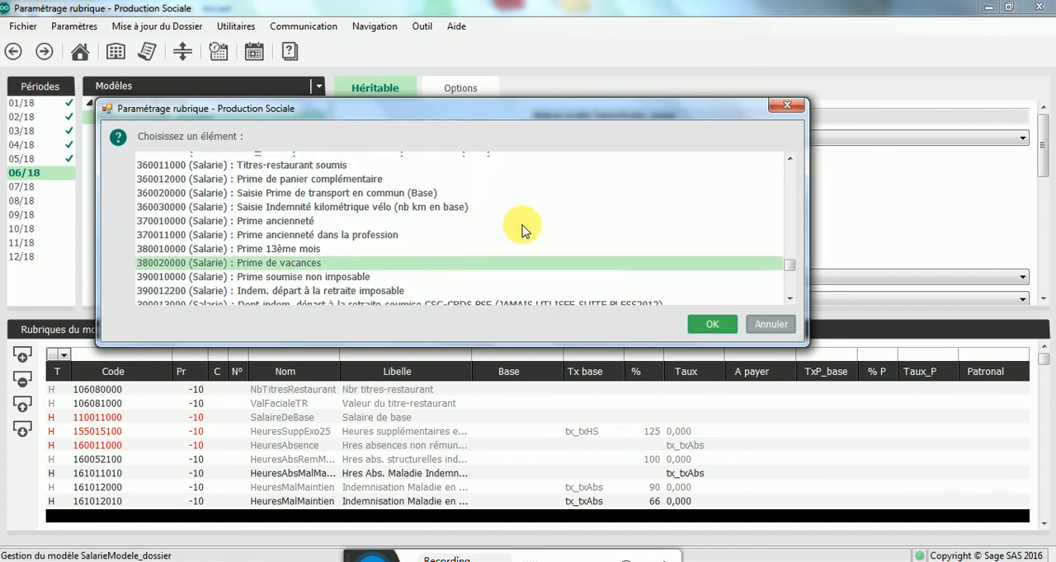
scroll(522, 230, down, 3)
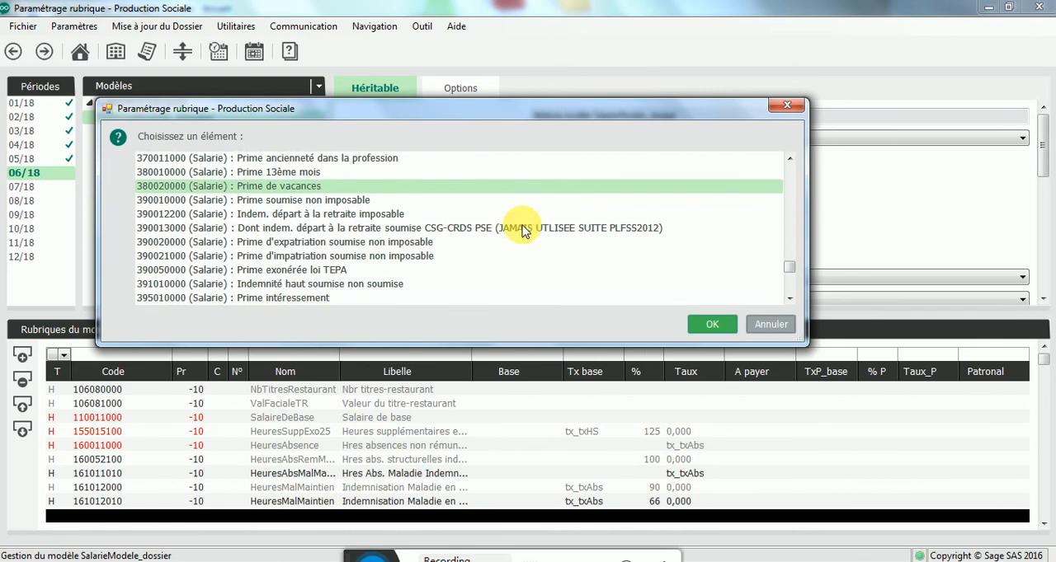
scroll(521, 230, down, 5)
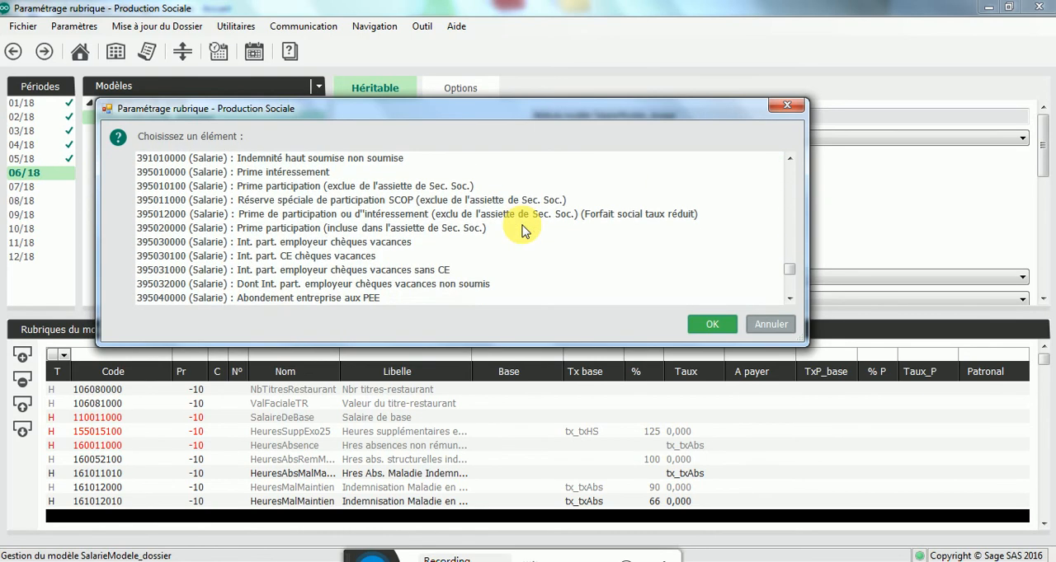
scroll(522, 230, down, 4)
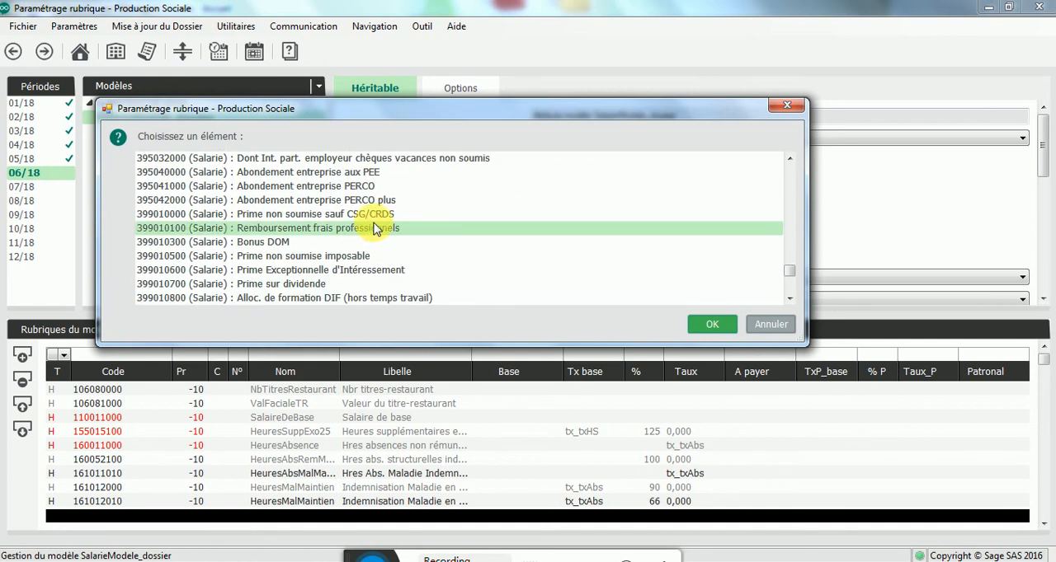
double_click(373, 216)
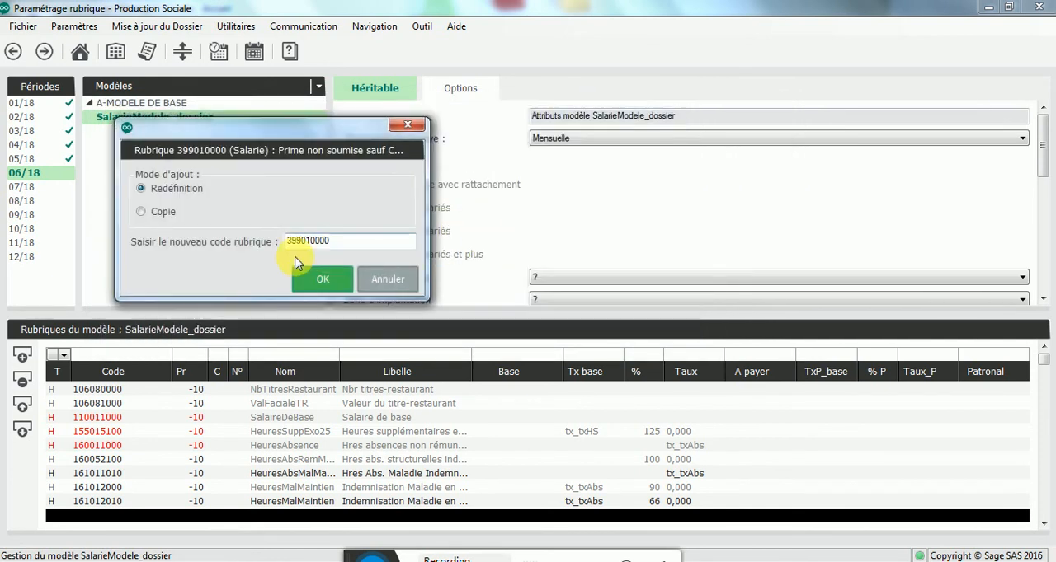
click(313, 281)
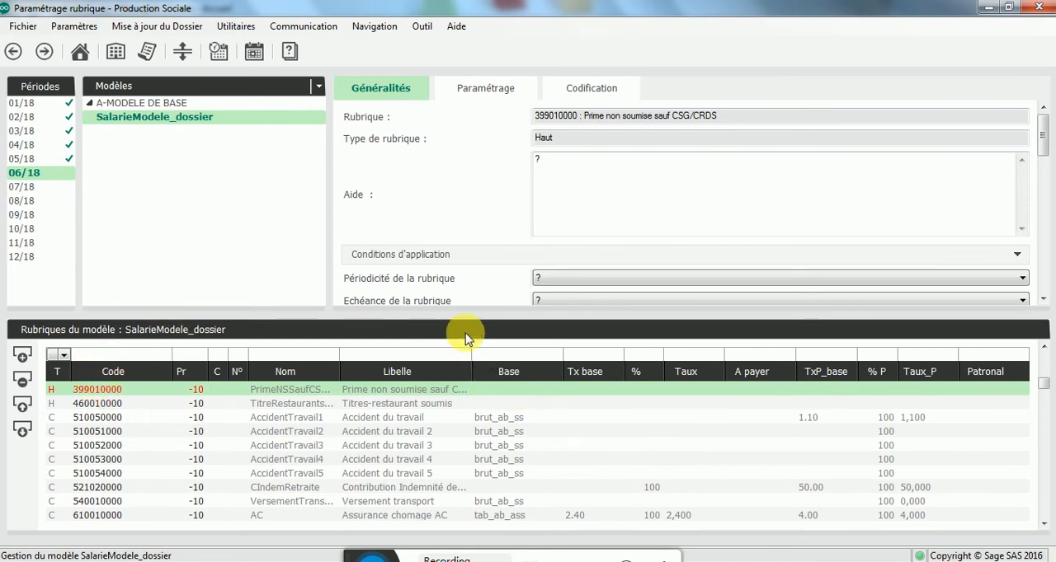
Step: Open the settings of rubrique 399010000, review the bases under Résultat haut à inclure dans and its accounting codes, and close them
double_click(98, 394)
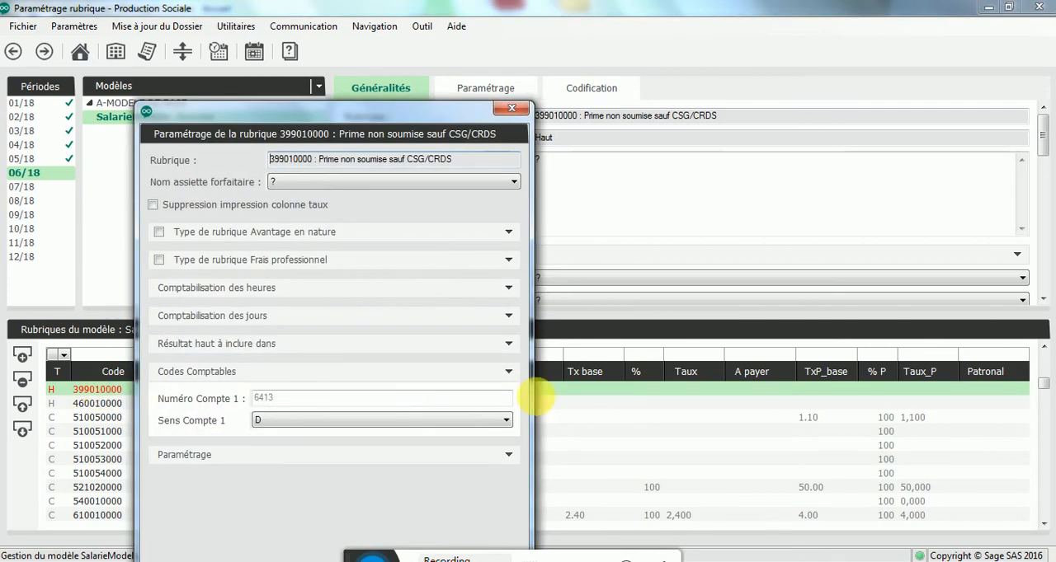
click(228, 344)
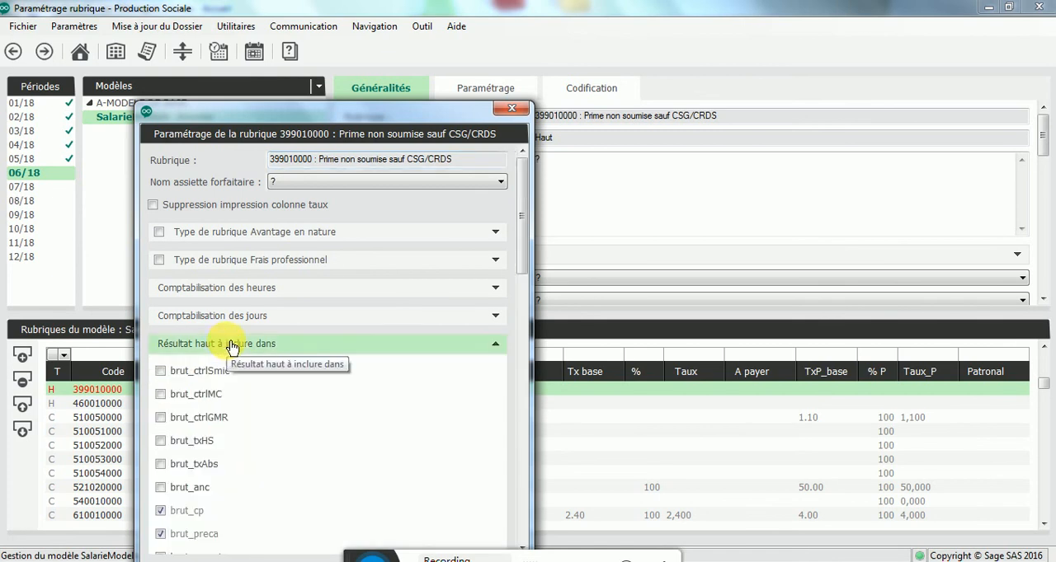
scroll(350, 272, down, 5)
scroll(350, 272, down, 5)
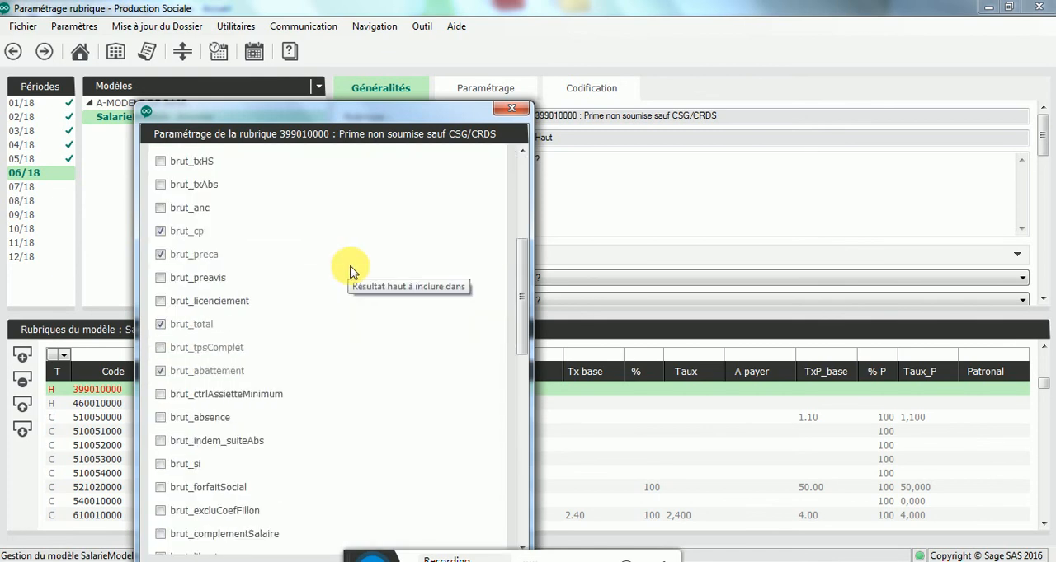
scroll(351, 270, down, 6)
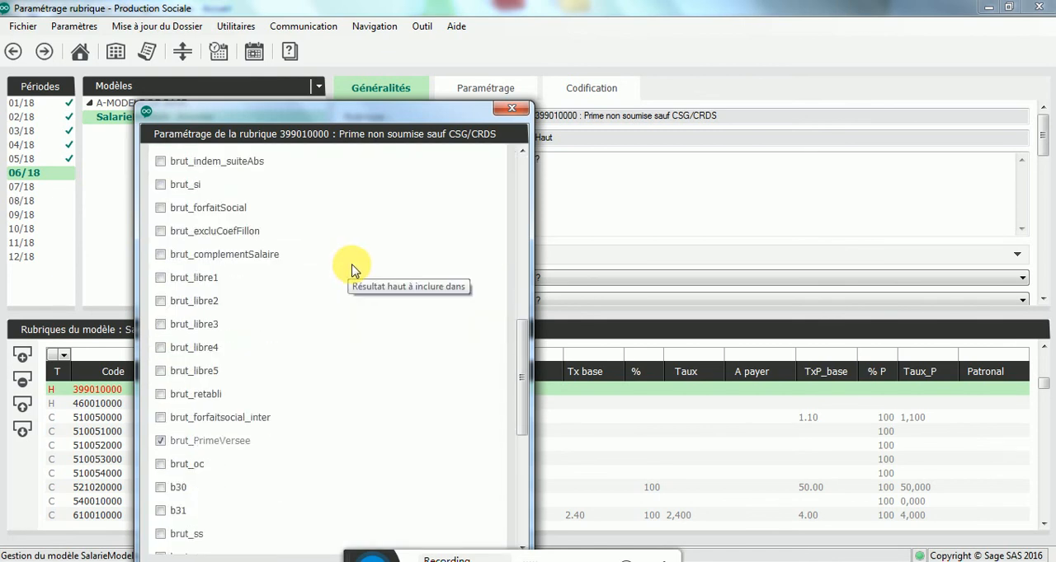
scroll(351, 270, down, 2)
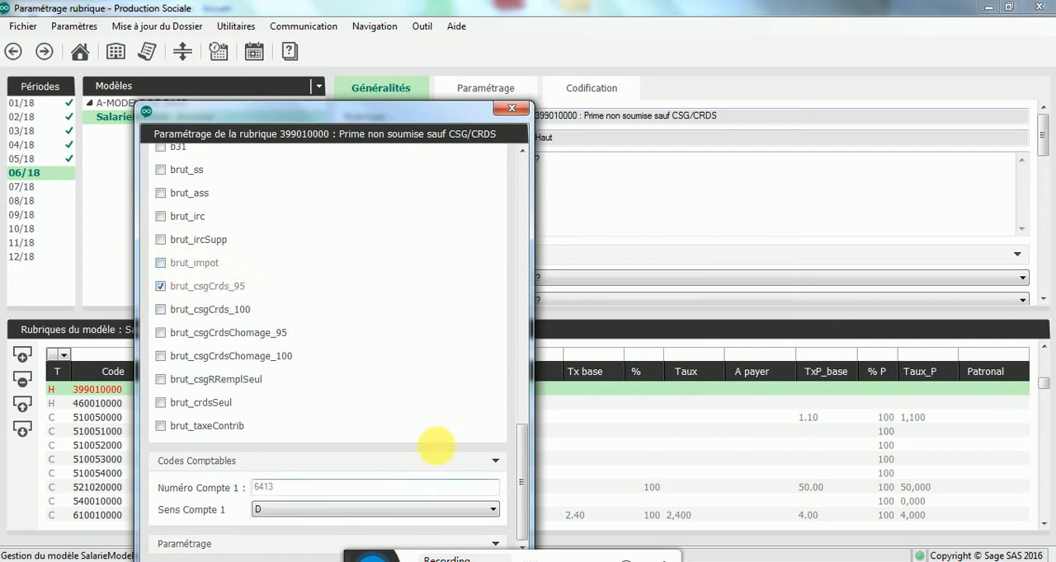
drag(411, 111, 454, 33)
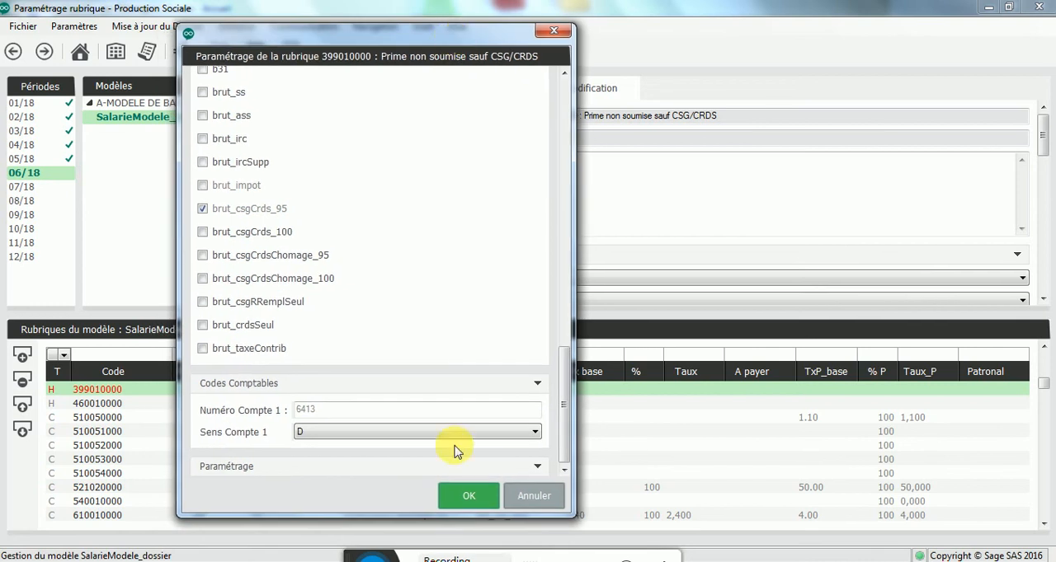
click(474, 493)
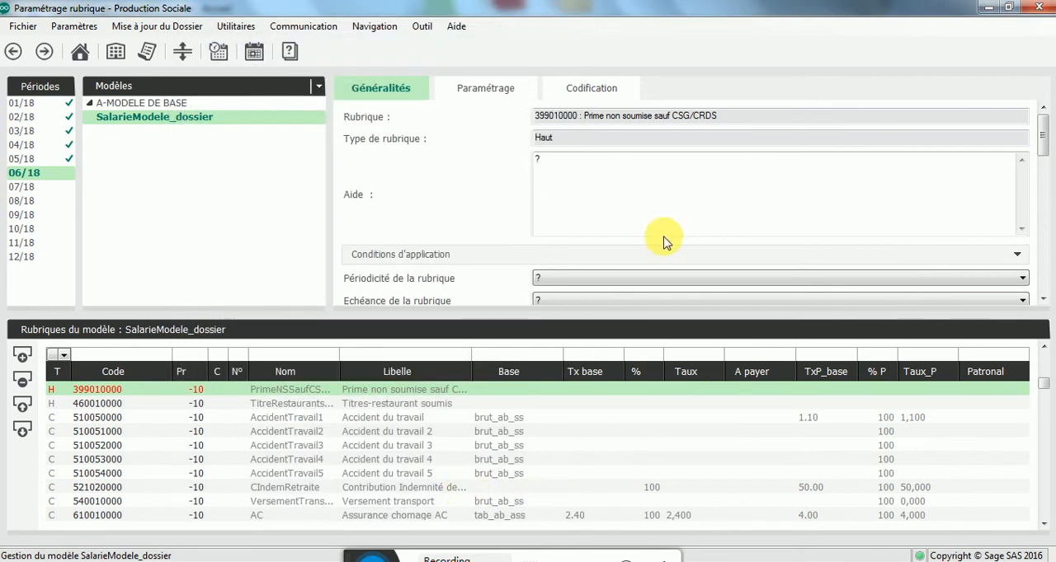
Step: Return to the Personnel view and open the employee's contract for period 06/18
click(148, 84)
click(153, 107)
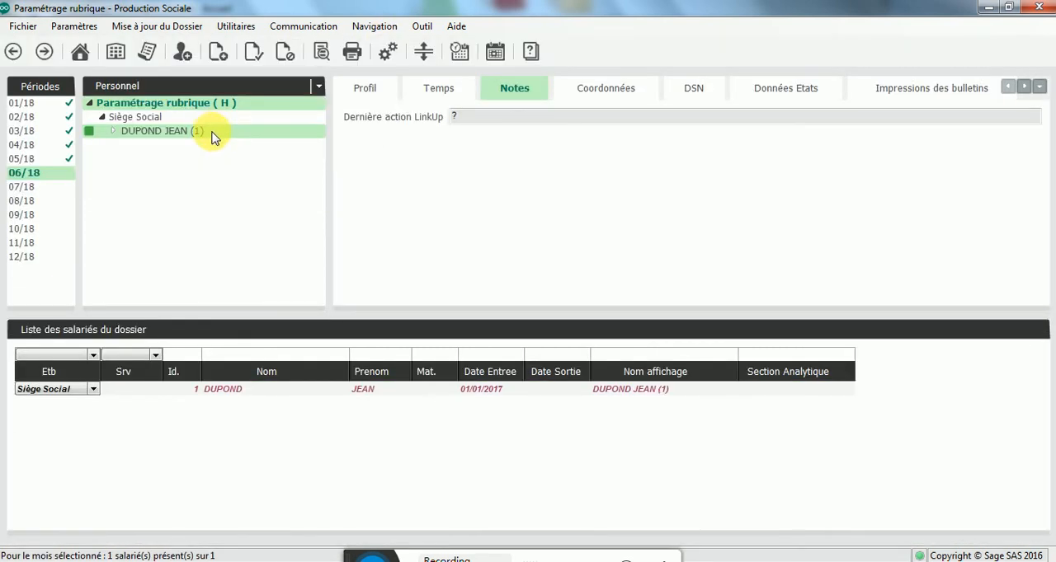
double_click(206, 135)
click(179, 146)
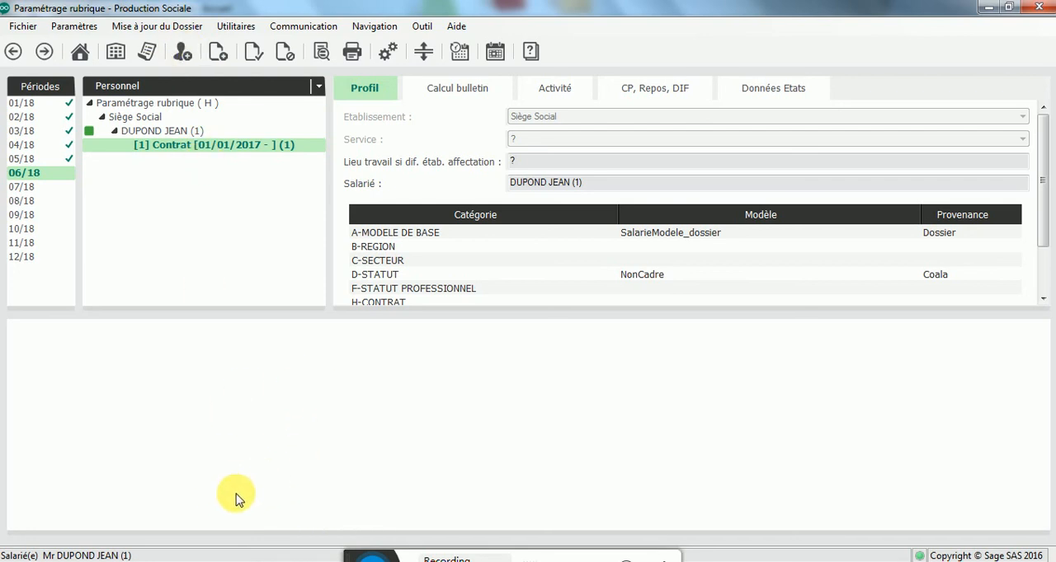
Step: Switch to the Sage Base de connaissances page in Internet Explorer
mouse_move(278, 553)
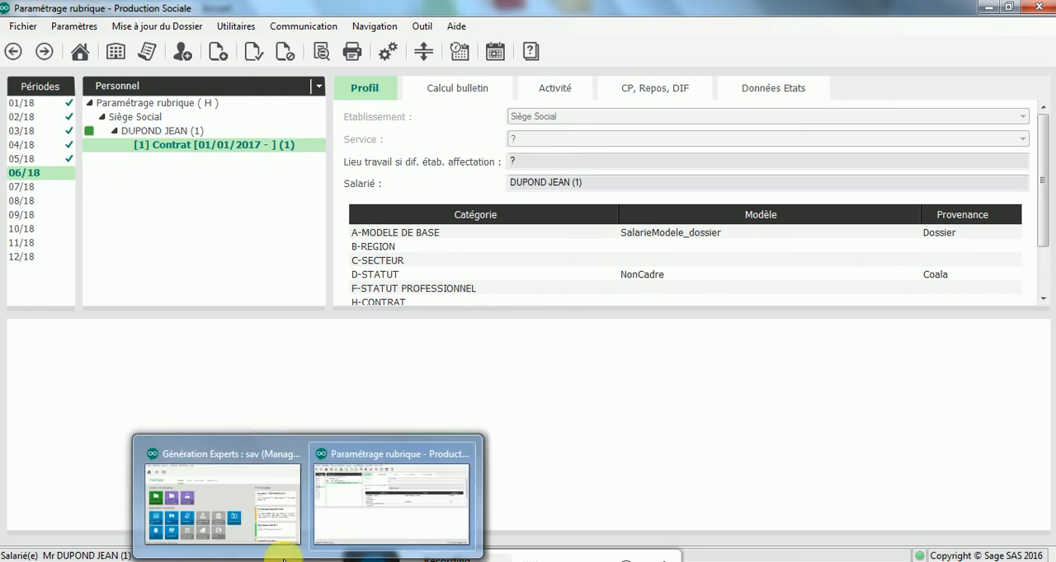
click(212, 494)
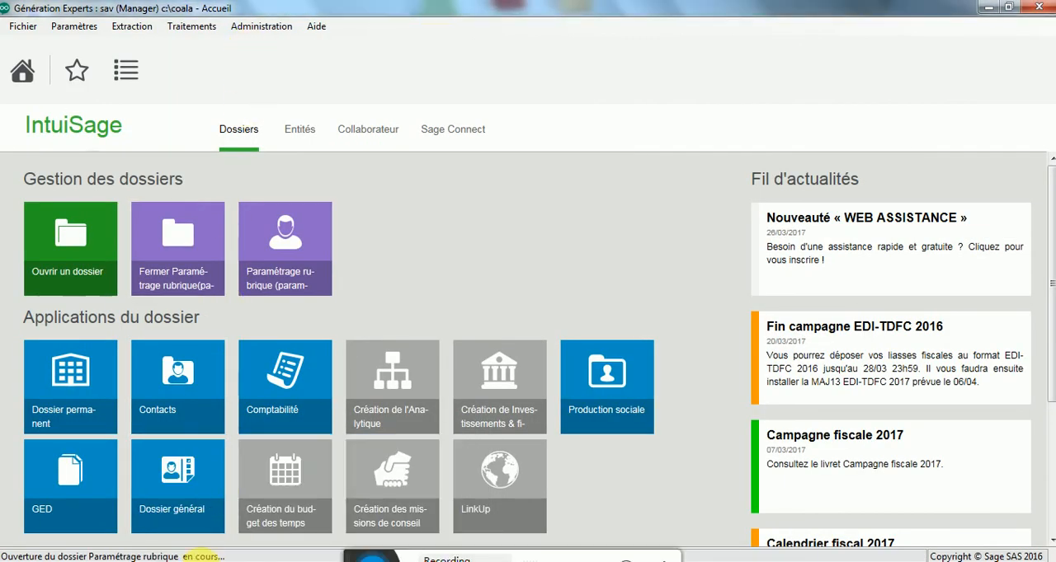
mouse_move(248, 548)
click(170, 499)
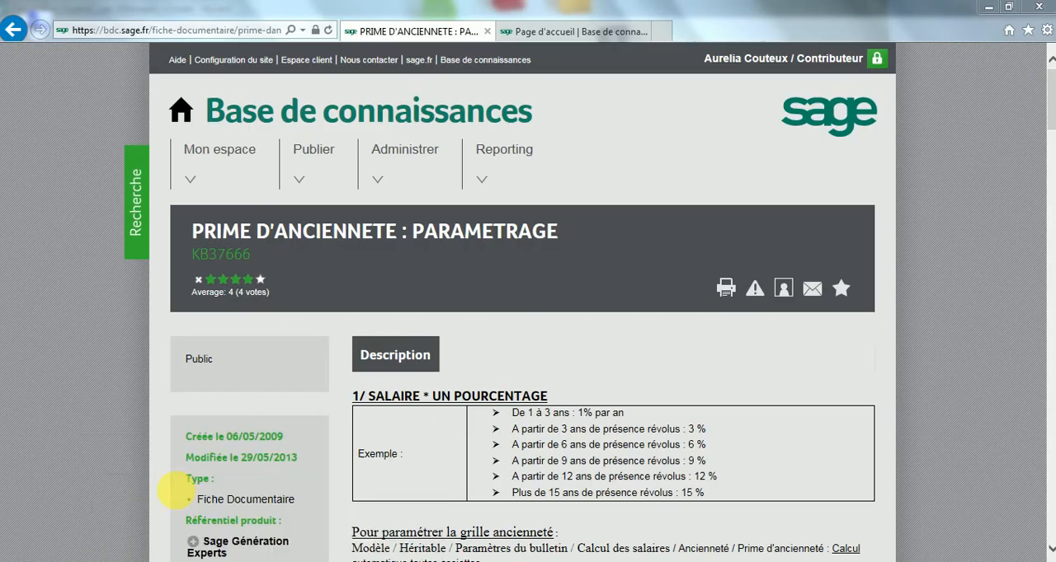
Step: Search the knowledge base for article 54748
click(137, 202)
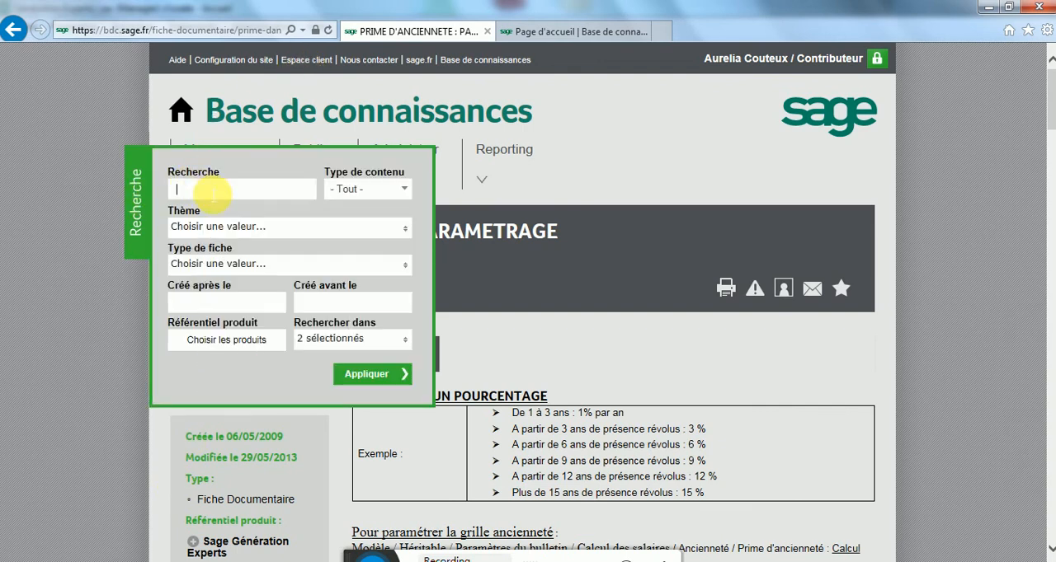
click(212, 193)
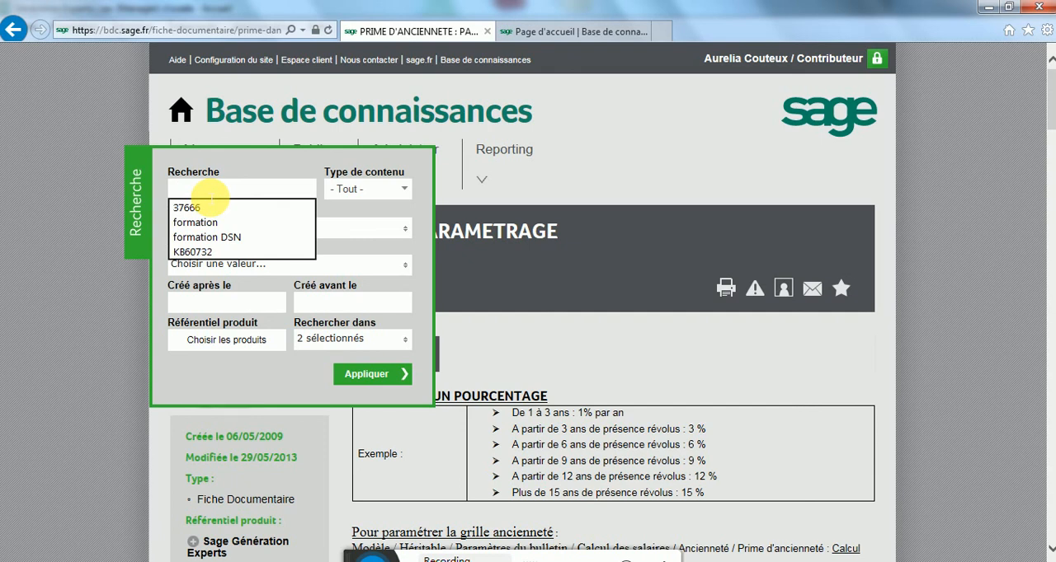
text(('è'_)
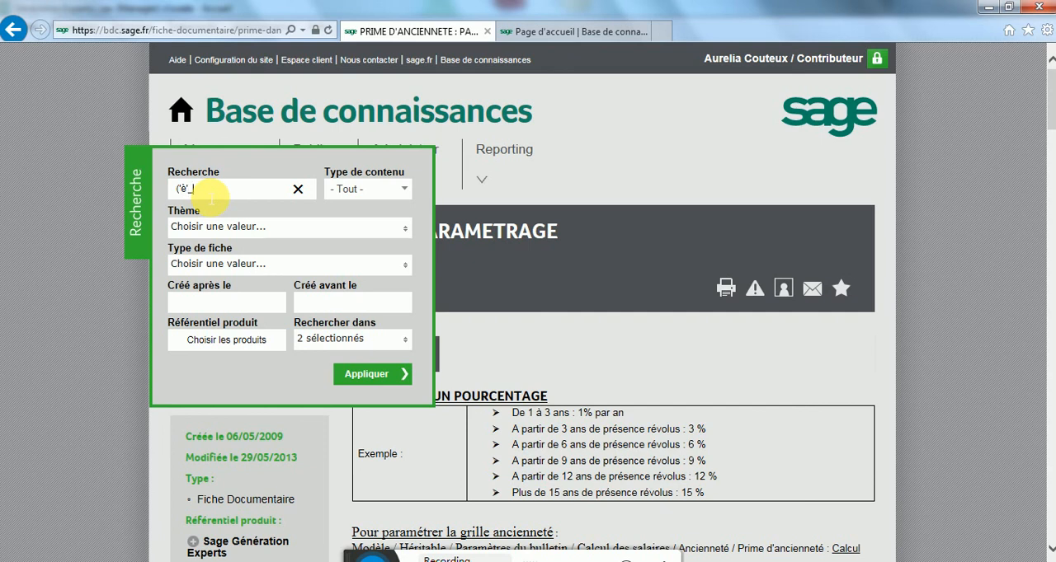
key(Return)
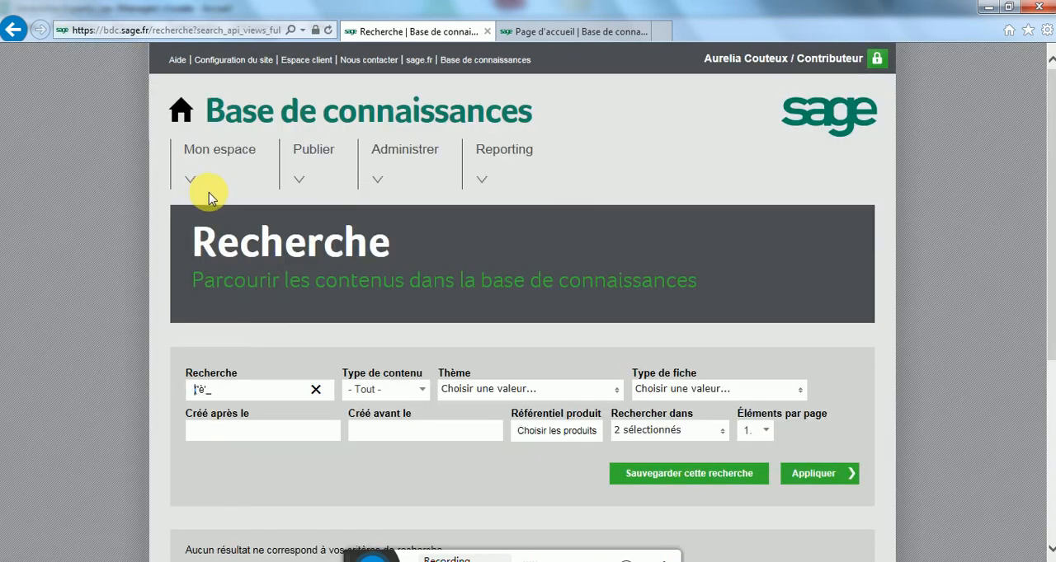
drag(252, 392, 161, 394)
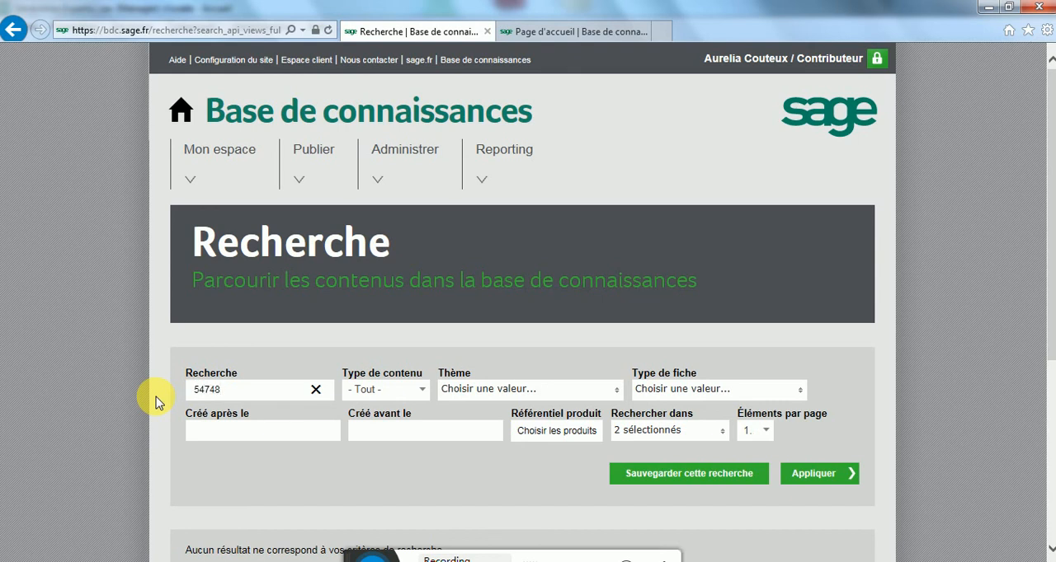
text(54748)
key(Return)
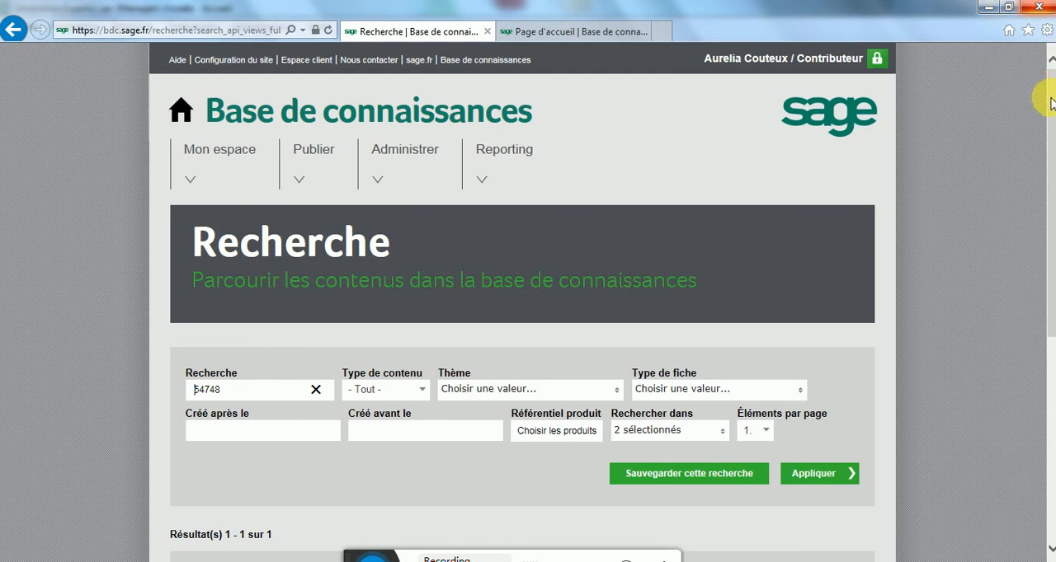
Step: Open article KB54748, Gestion des IJ de prévoyance, and examine its contribution rules, worked example and the start of the rubrique setup procedure
drag(1052, 103, 1046, 229)
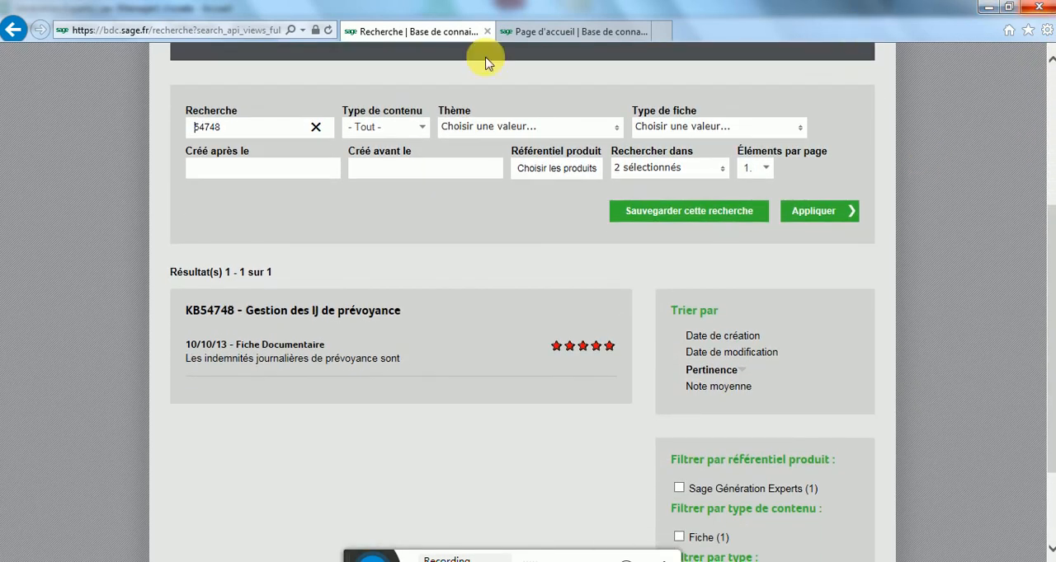
click(371, 317)
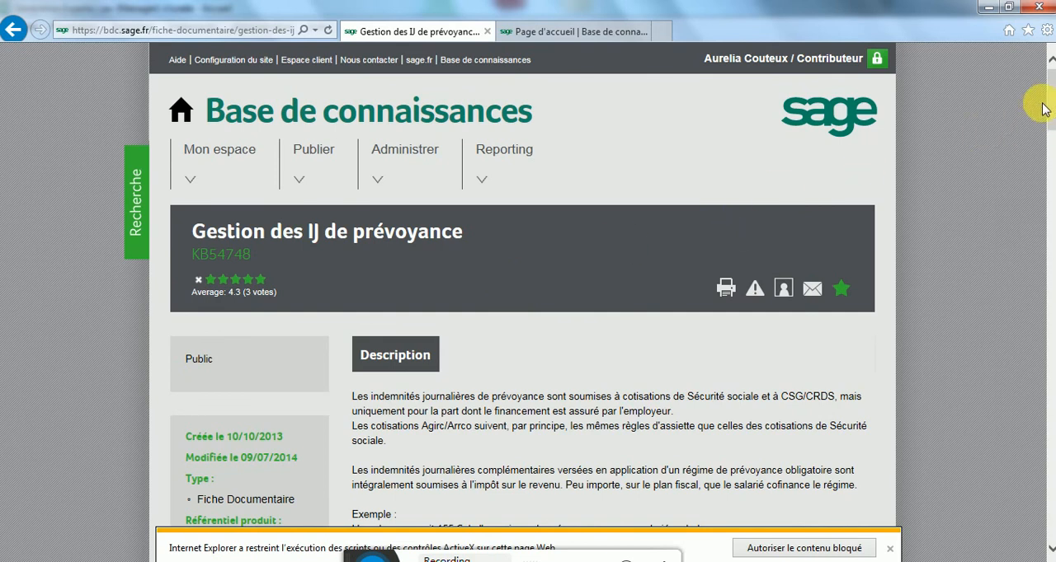
drag(1048, 103, 1053, 140)
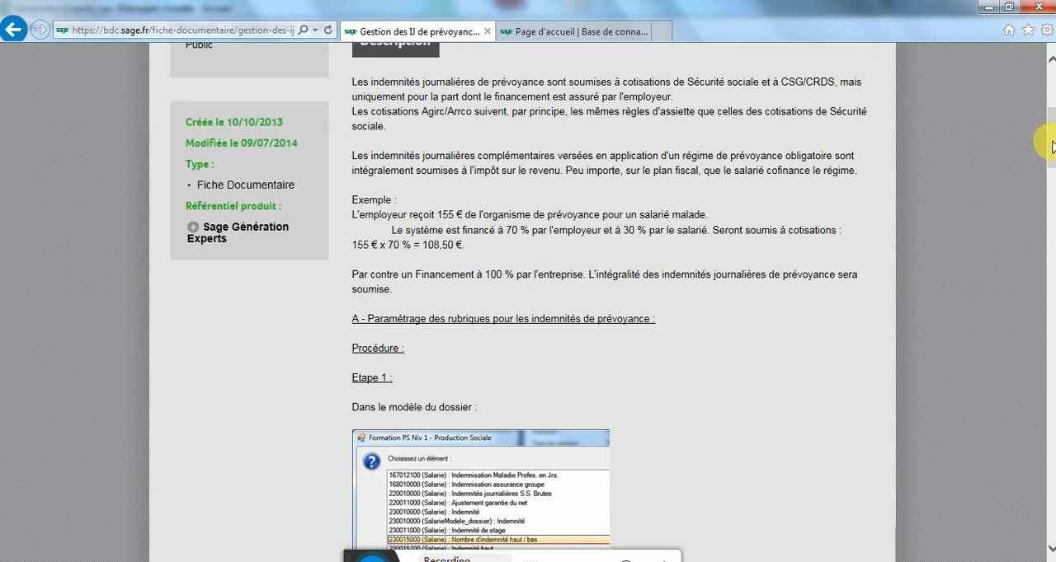
drag(1049, 146, 1020, 104)
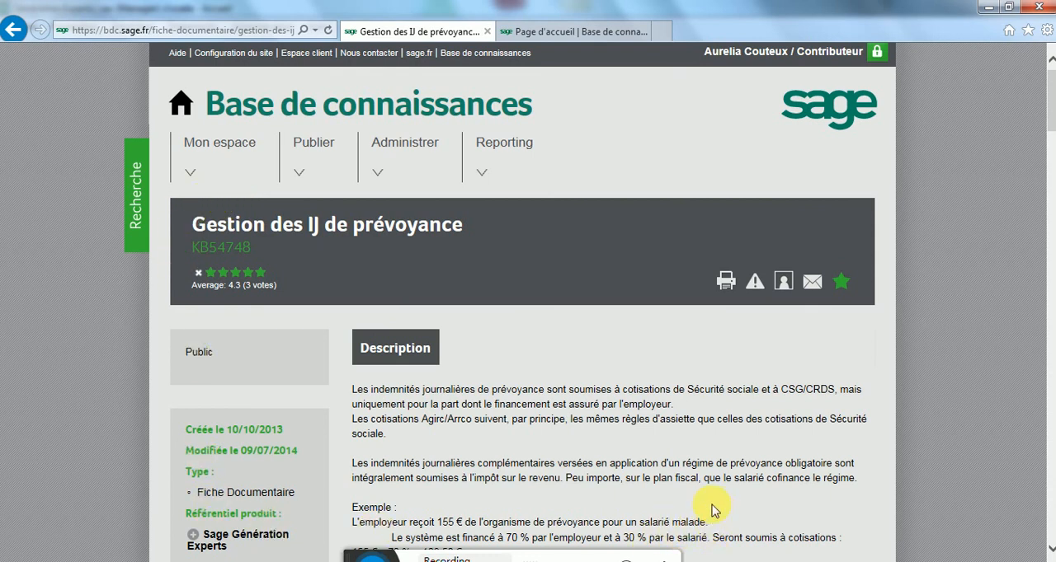
scroll(731, 499, down, 2)
scroll(732, 498, down, 1)
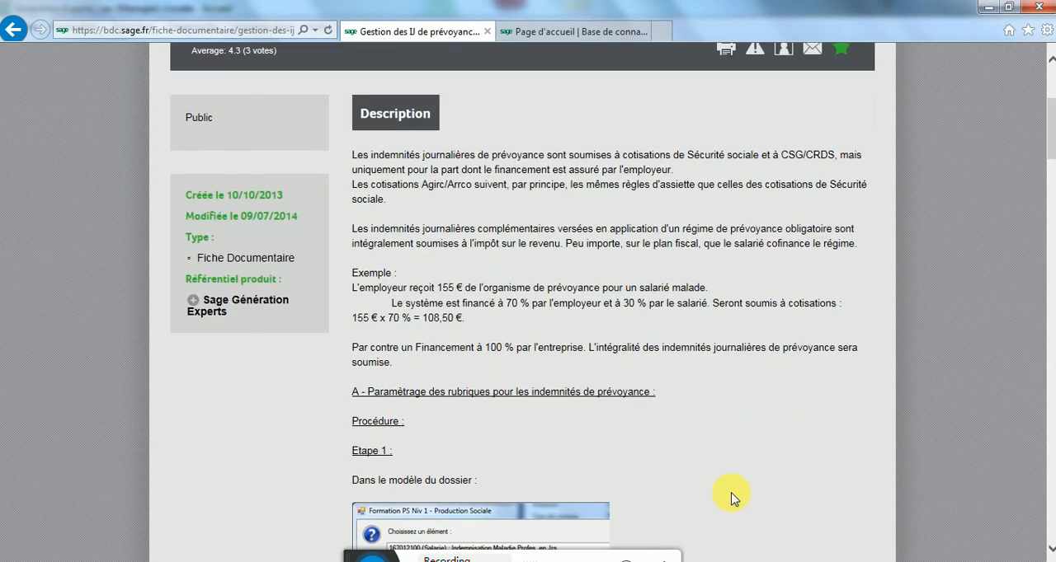
scroll(732, 498, down, 1)
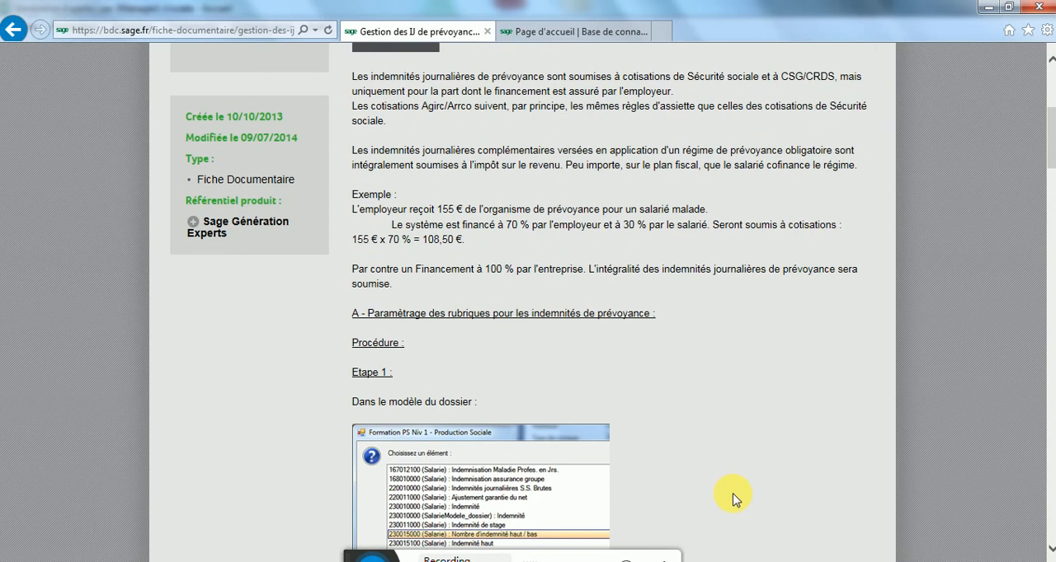